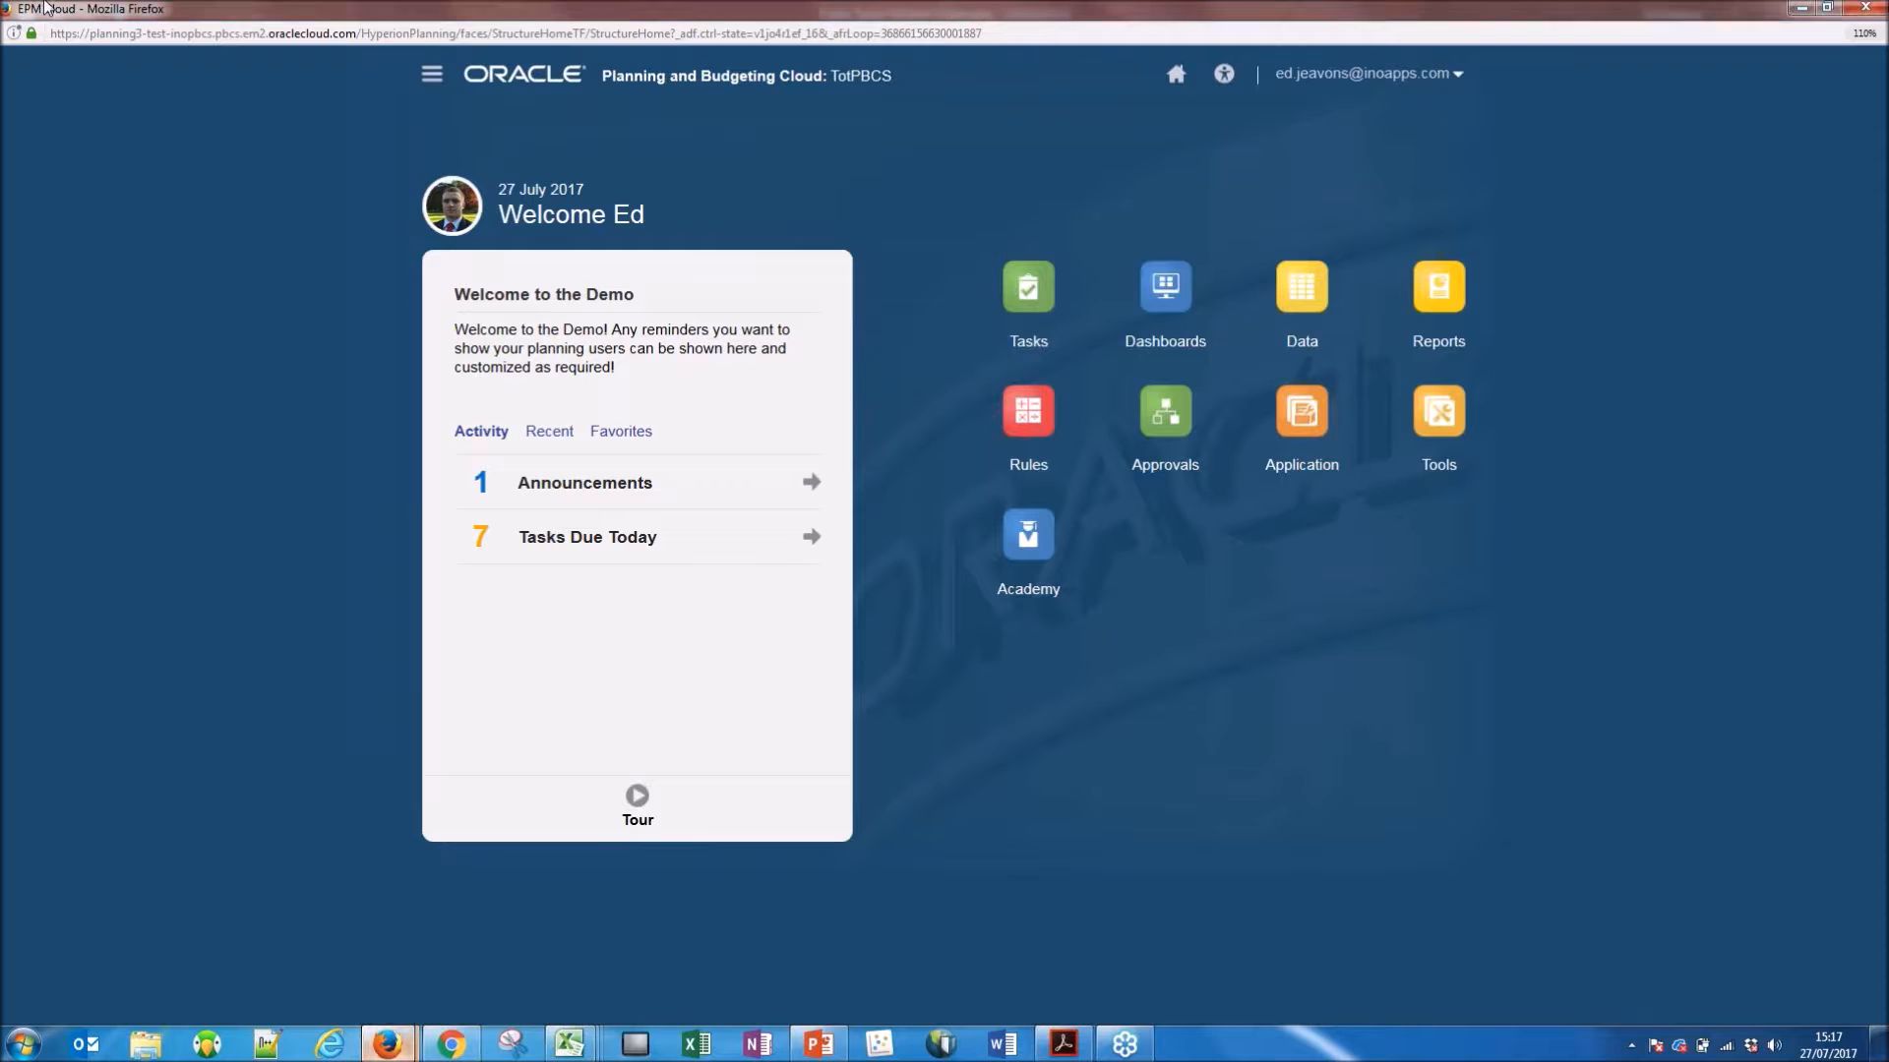
click(66, 35)
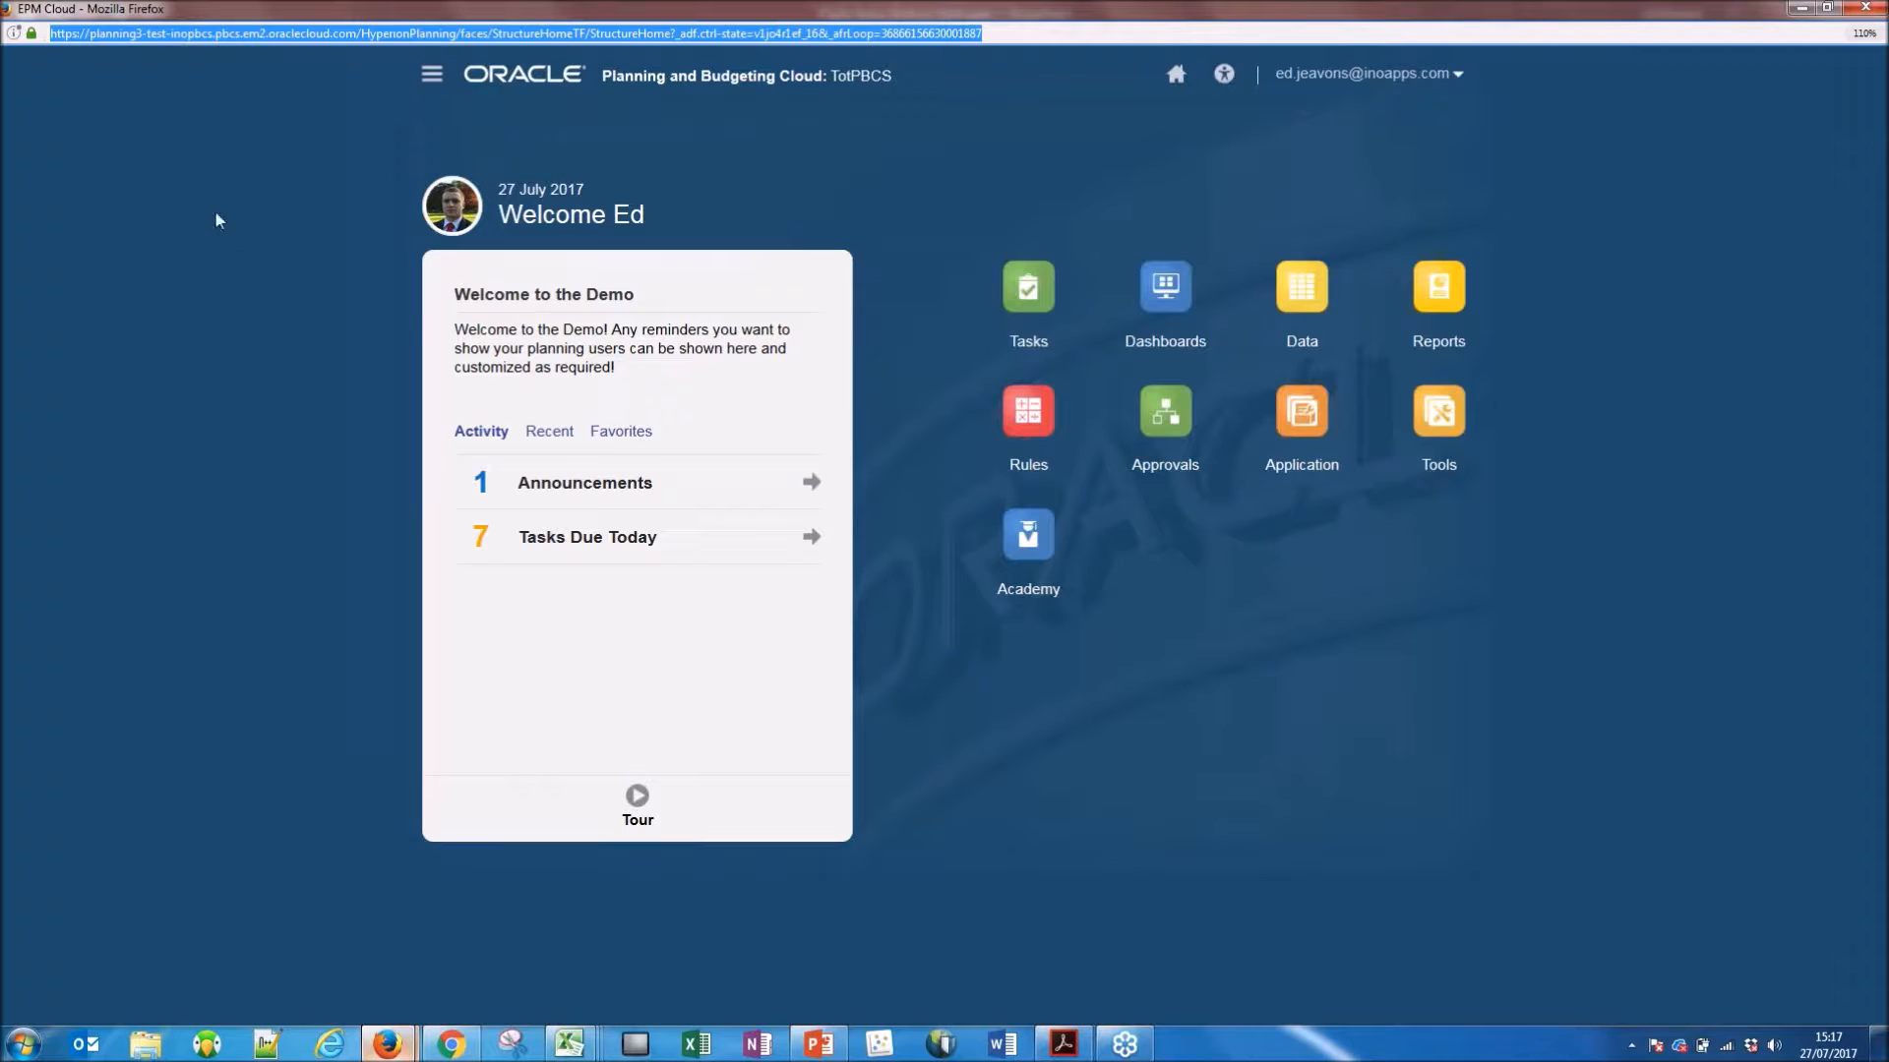
click(219, 286)
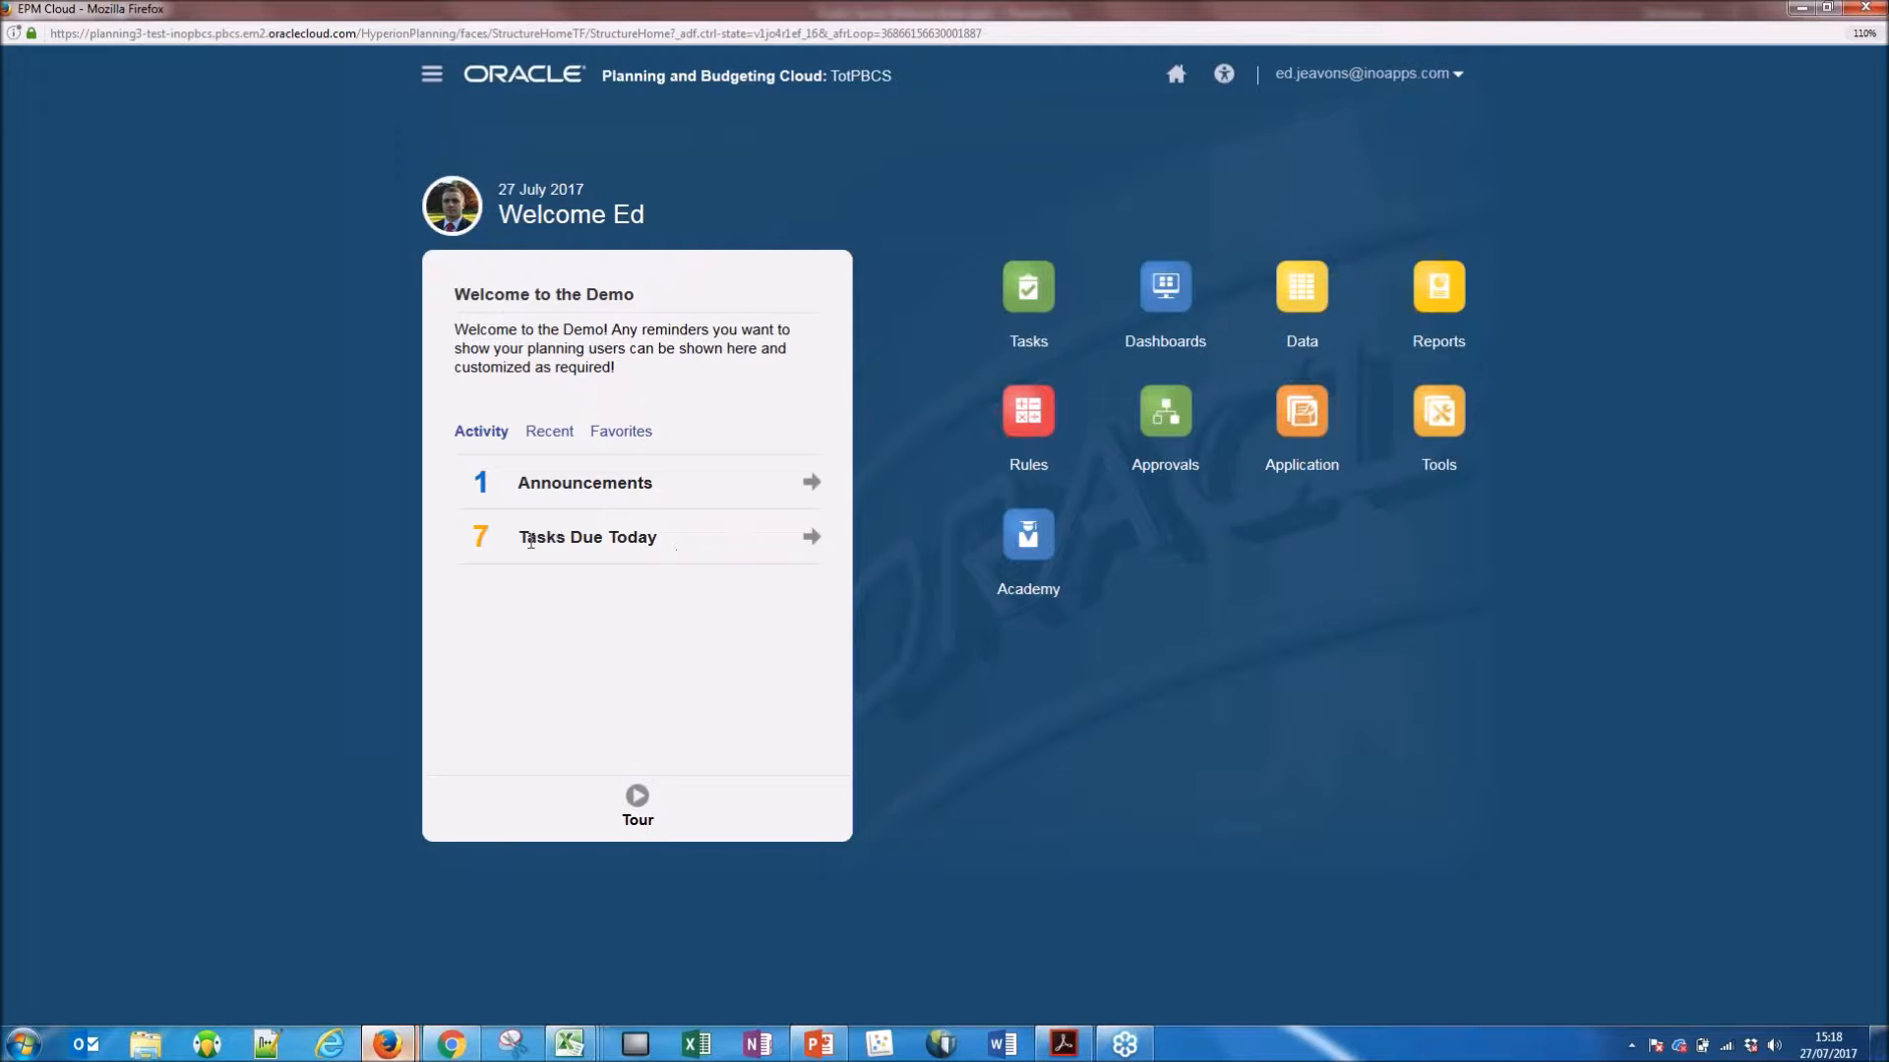
Display the Tasks Due Today list on the home page and look through its entries.
drag(519, 539, 725, 588)
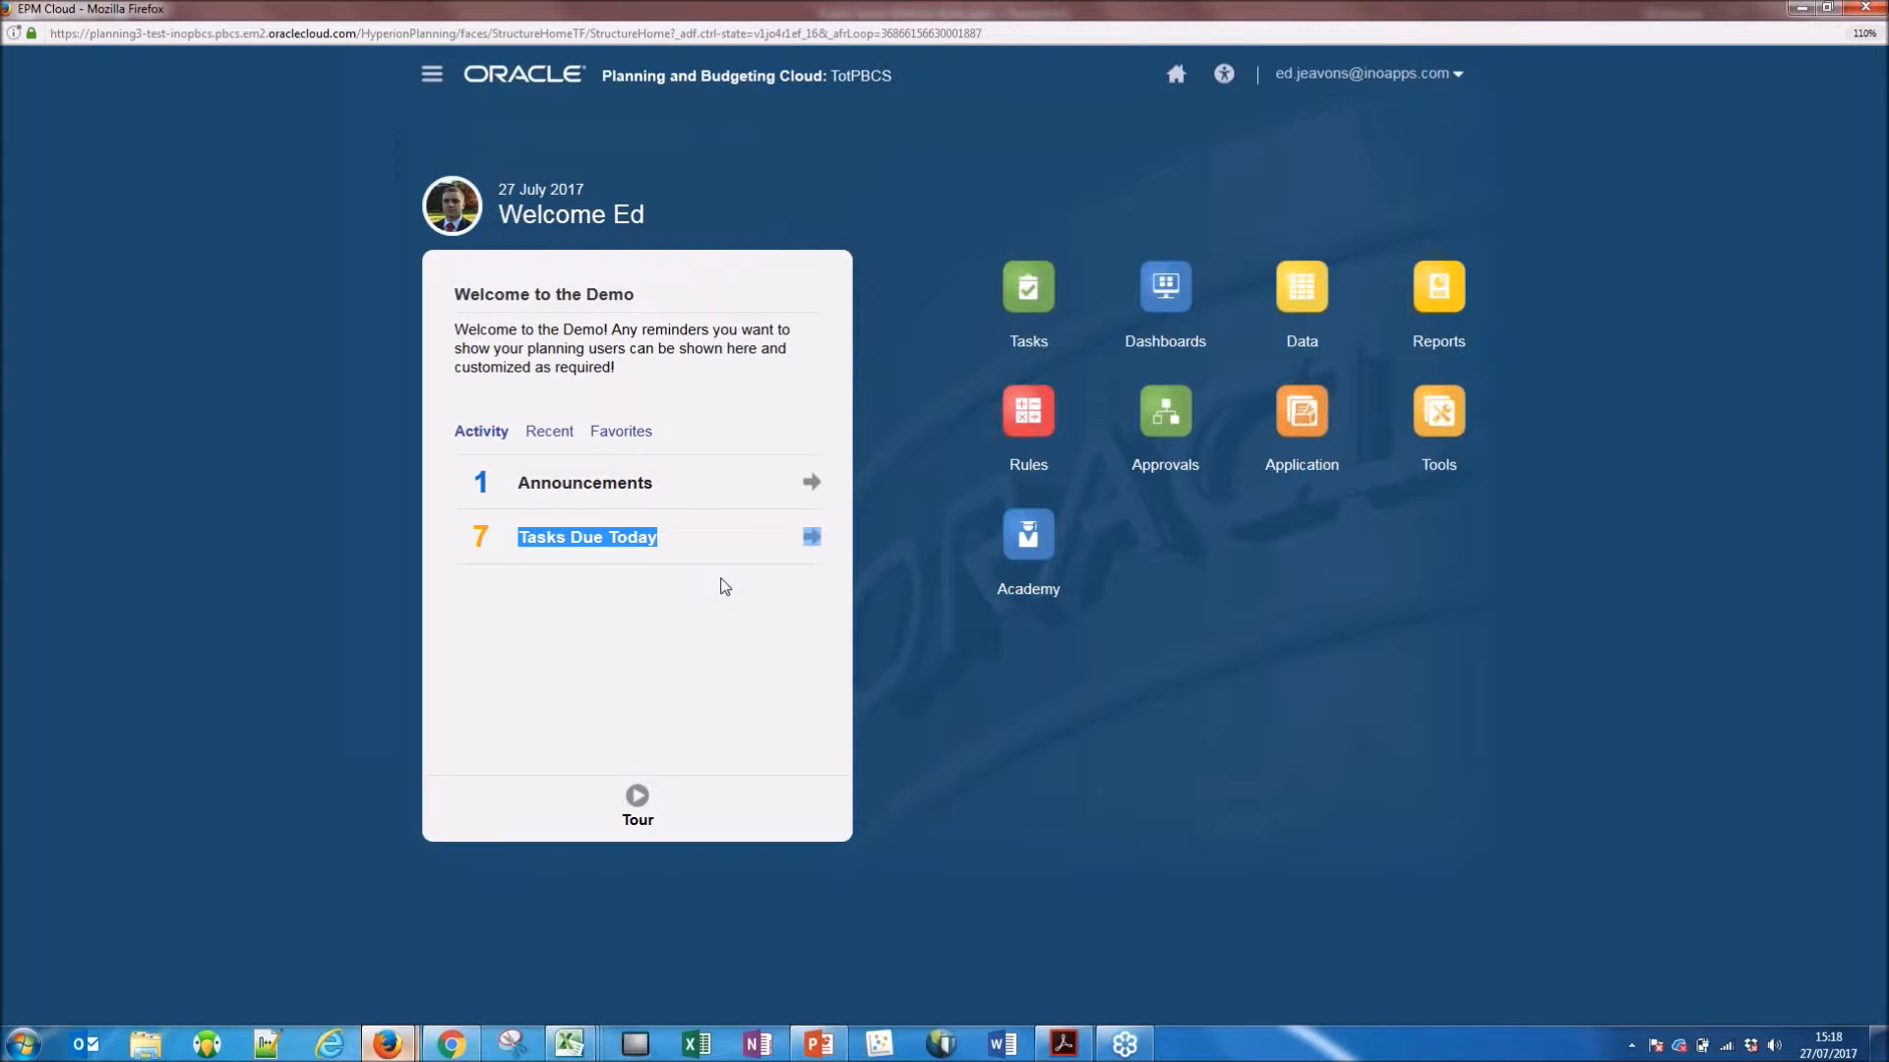
click(725, 588)
click(816, 539)
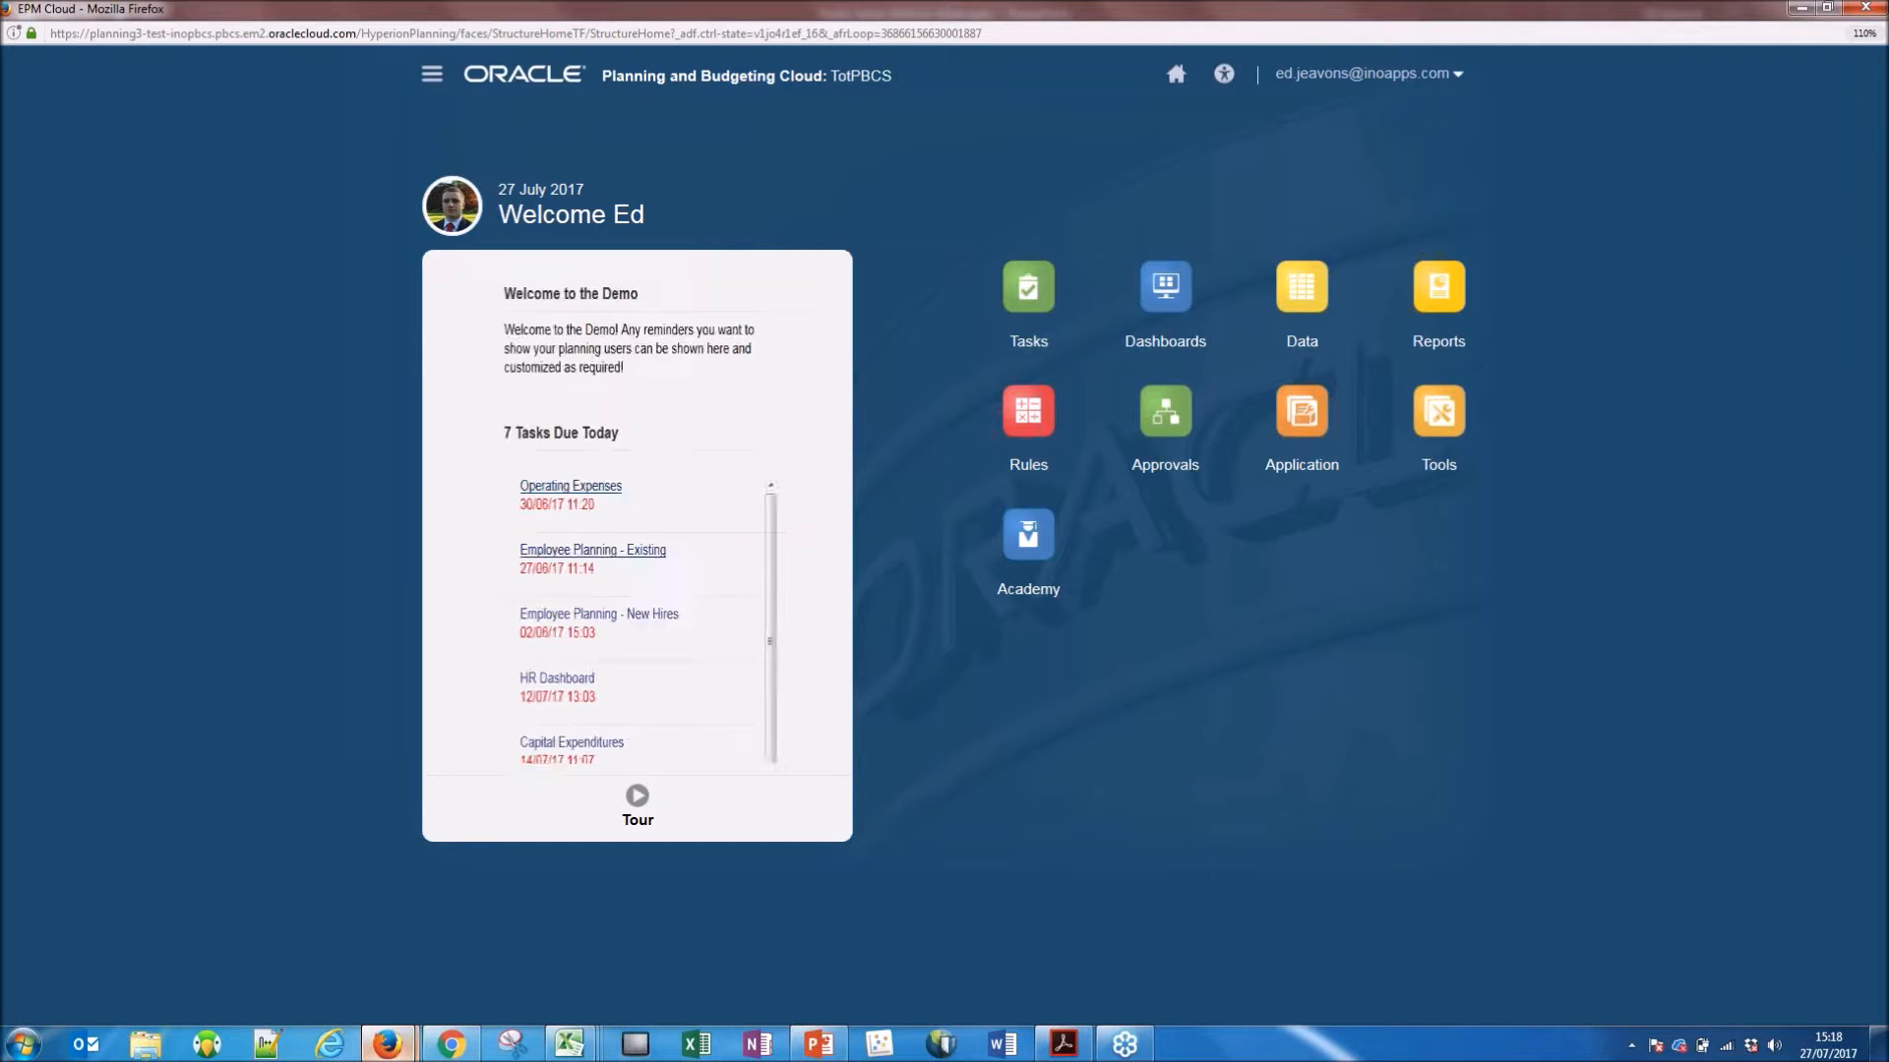
drag(811, 540, 813, 599)
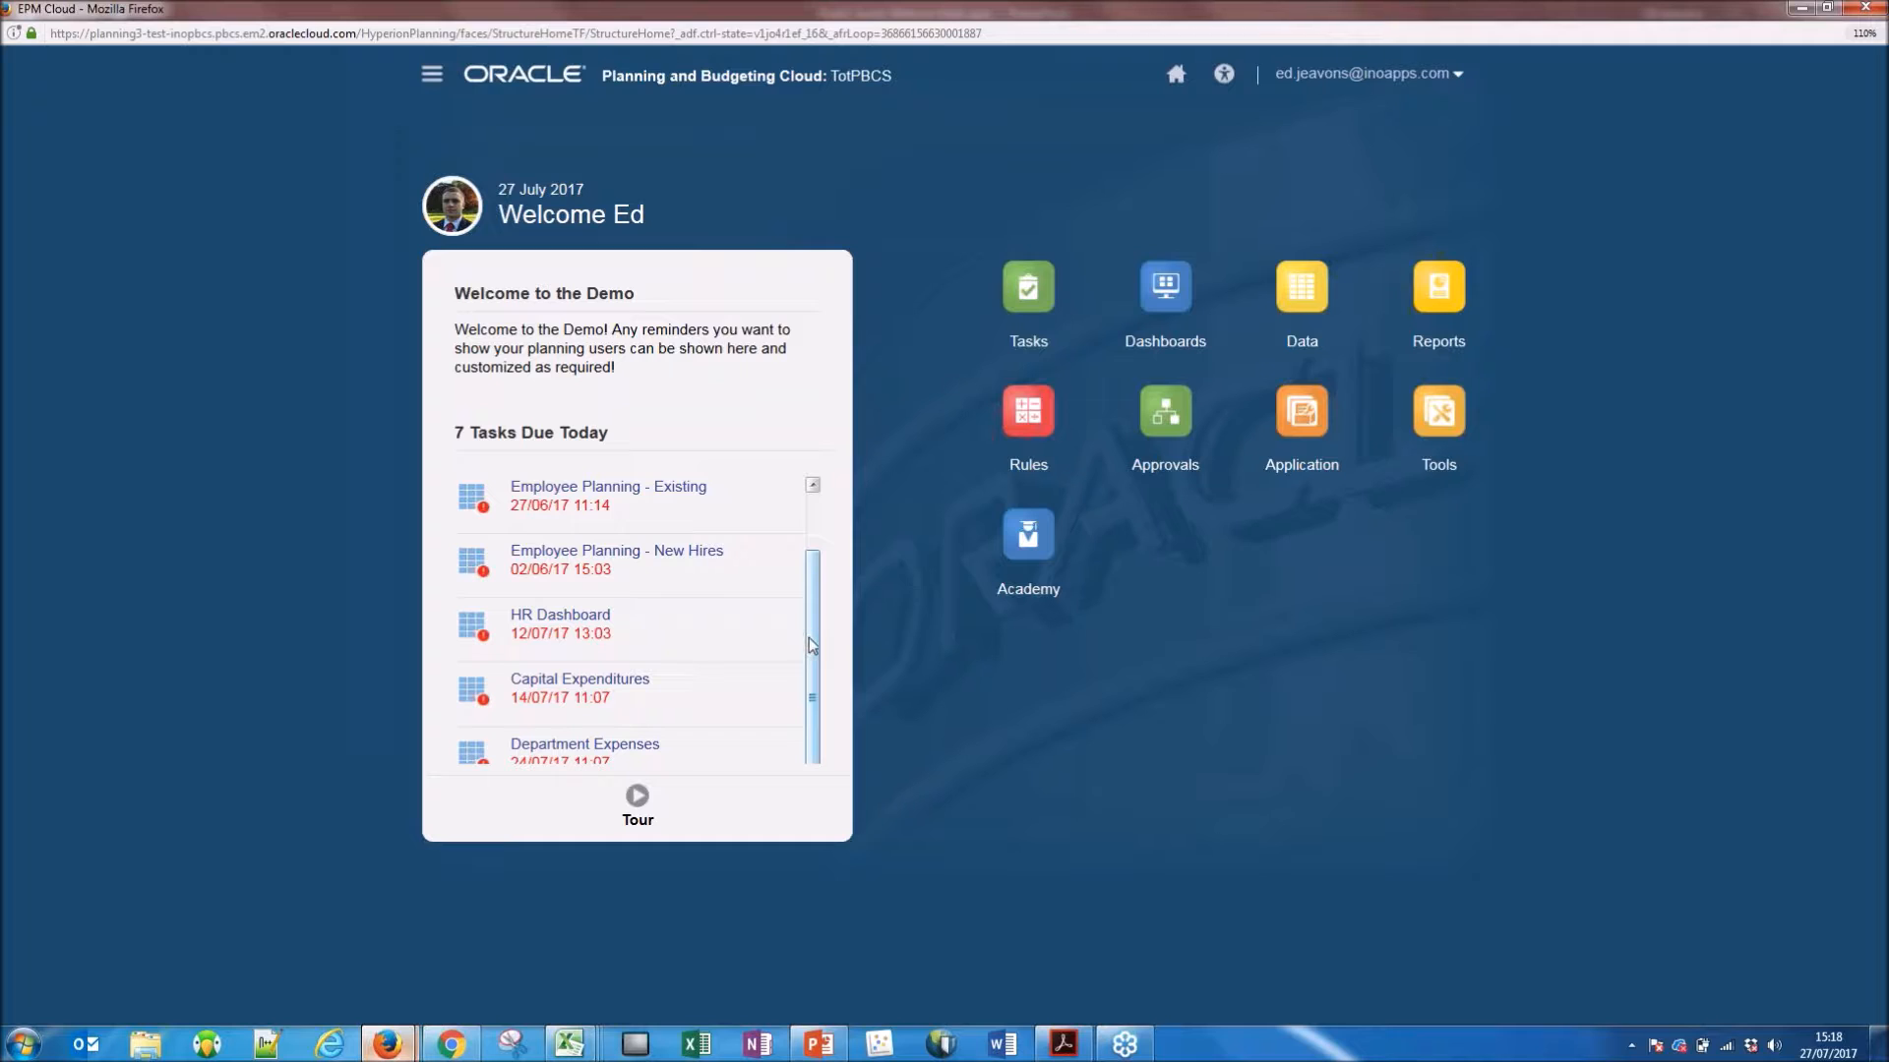
scroll(812, 646, up, 1)
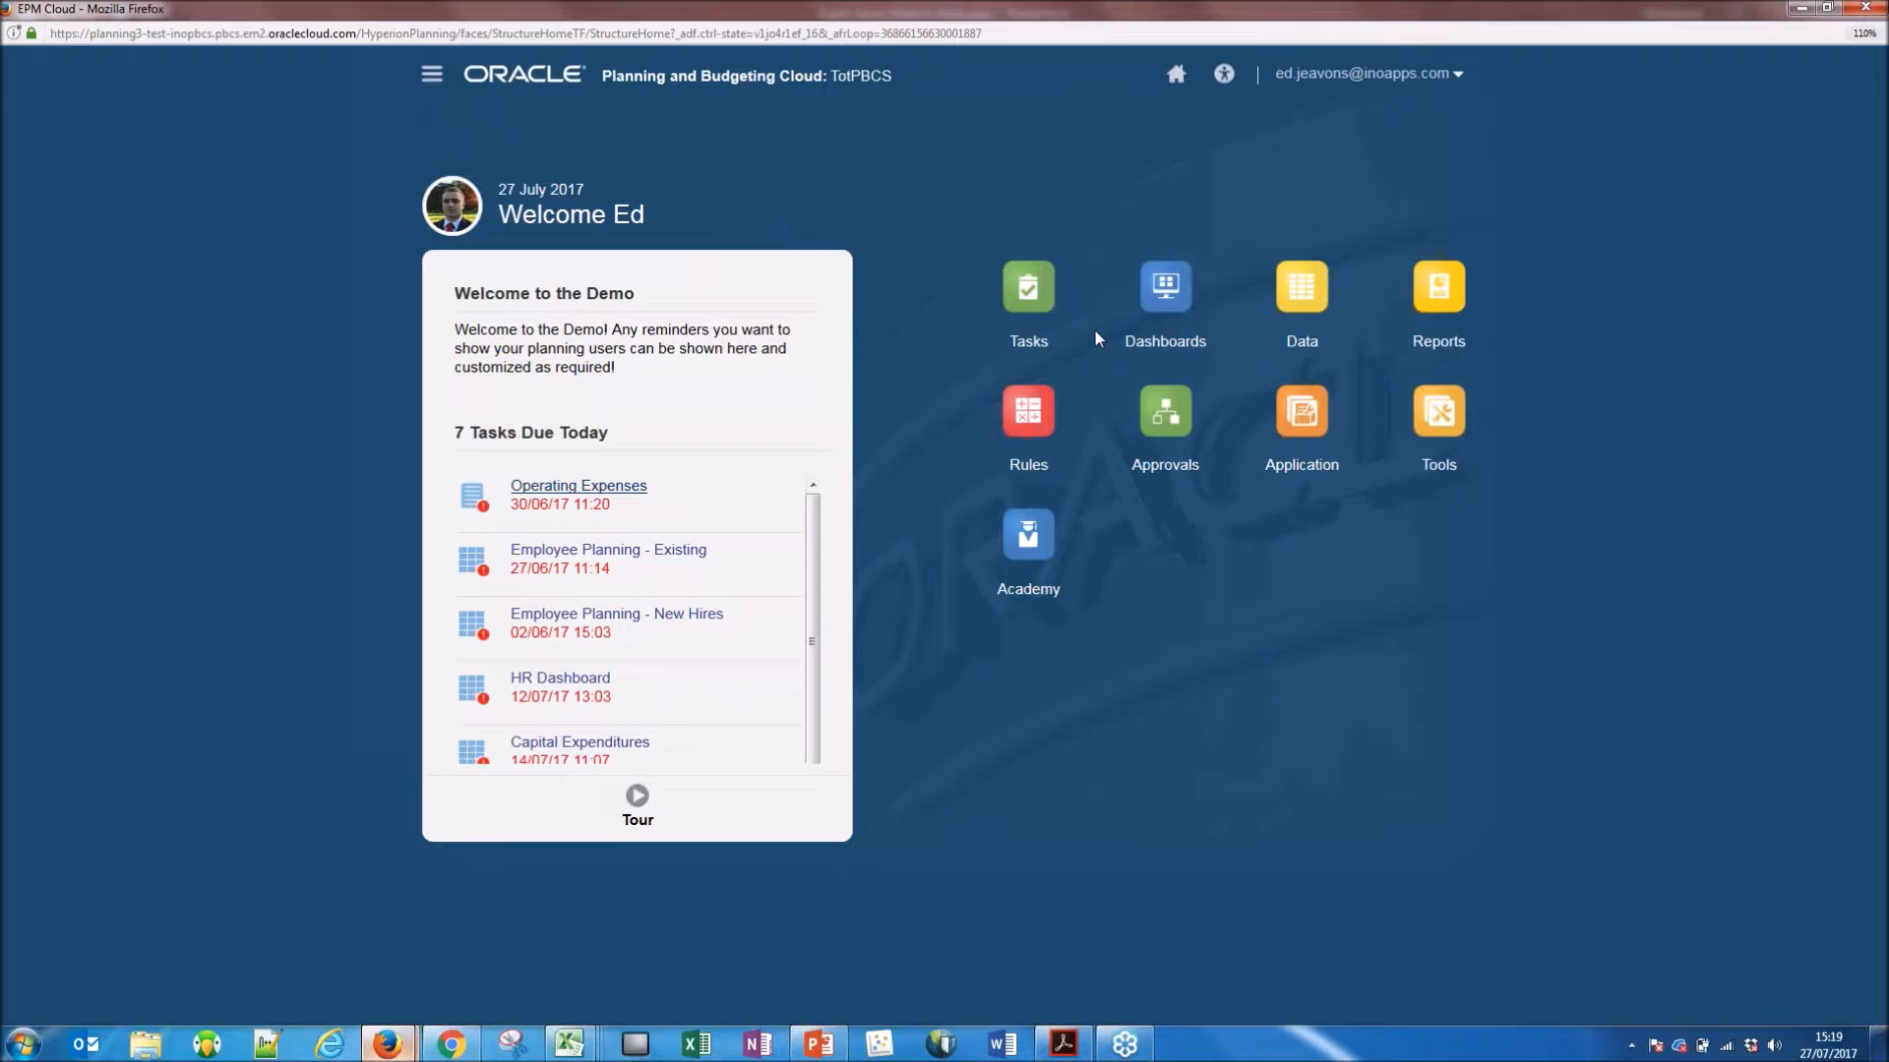
Go to the full Tasks overview and dismiss the Low Disk Space notification.
click(1033, 291)
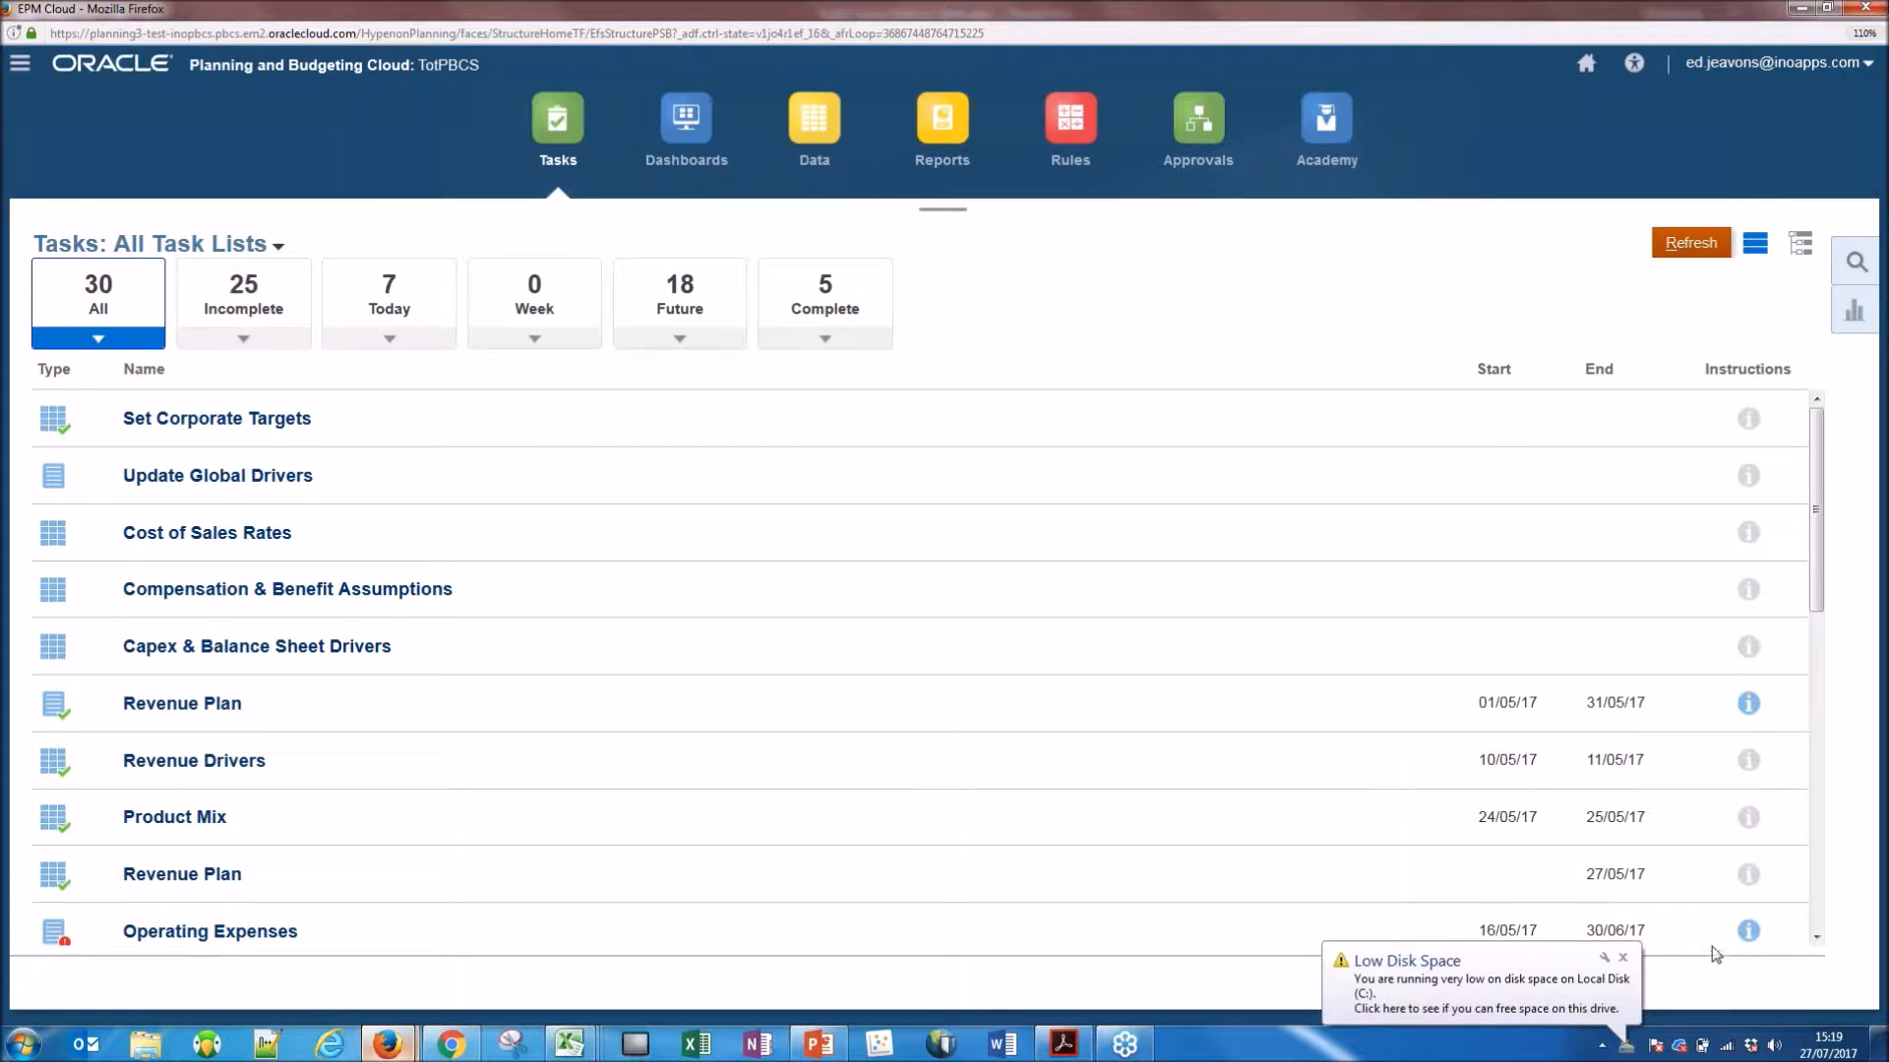
click(1623, 957)
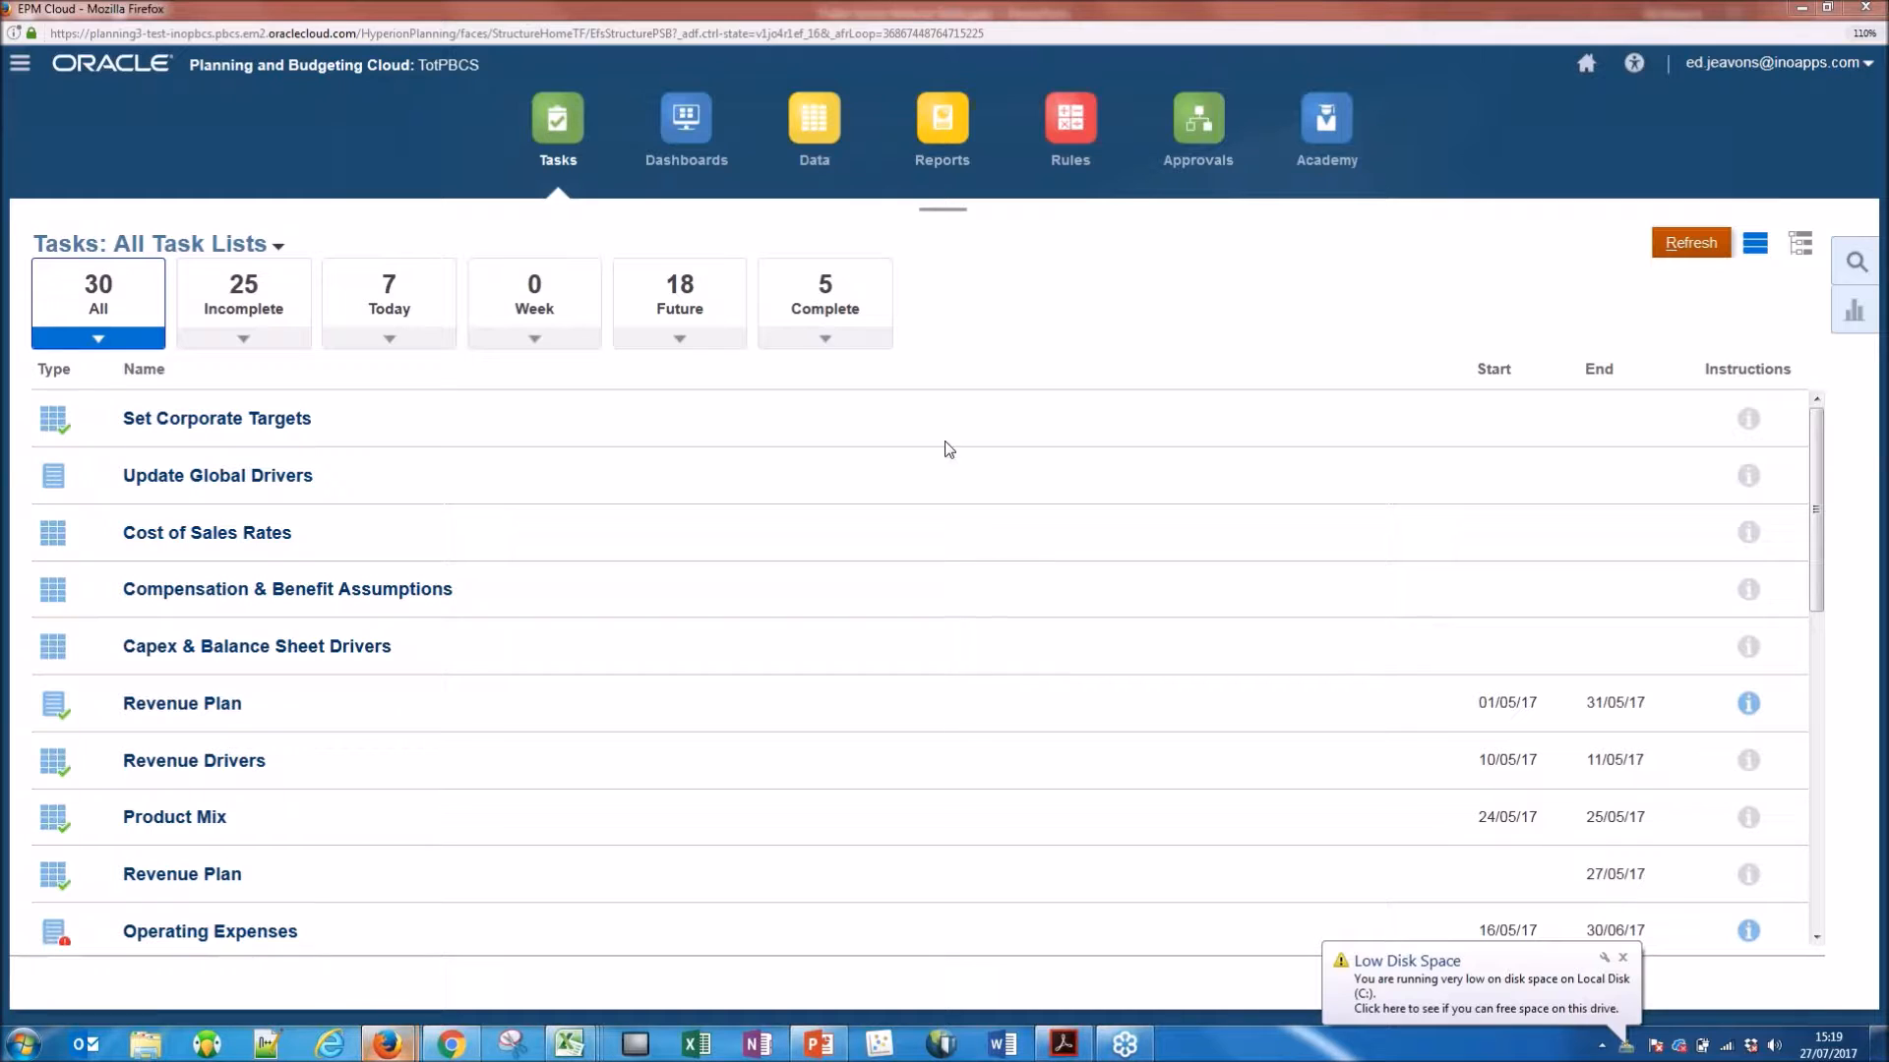
click(1624, 958)
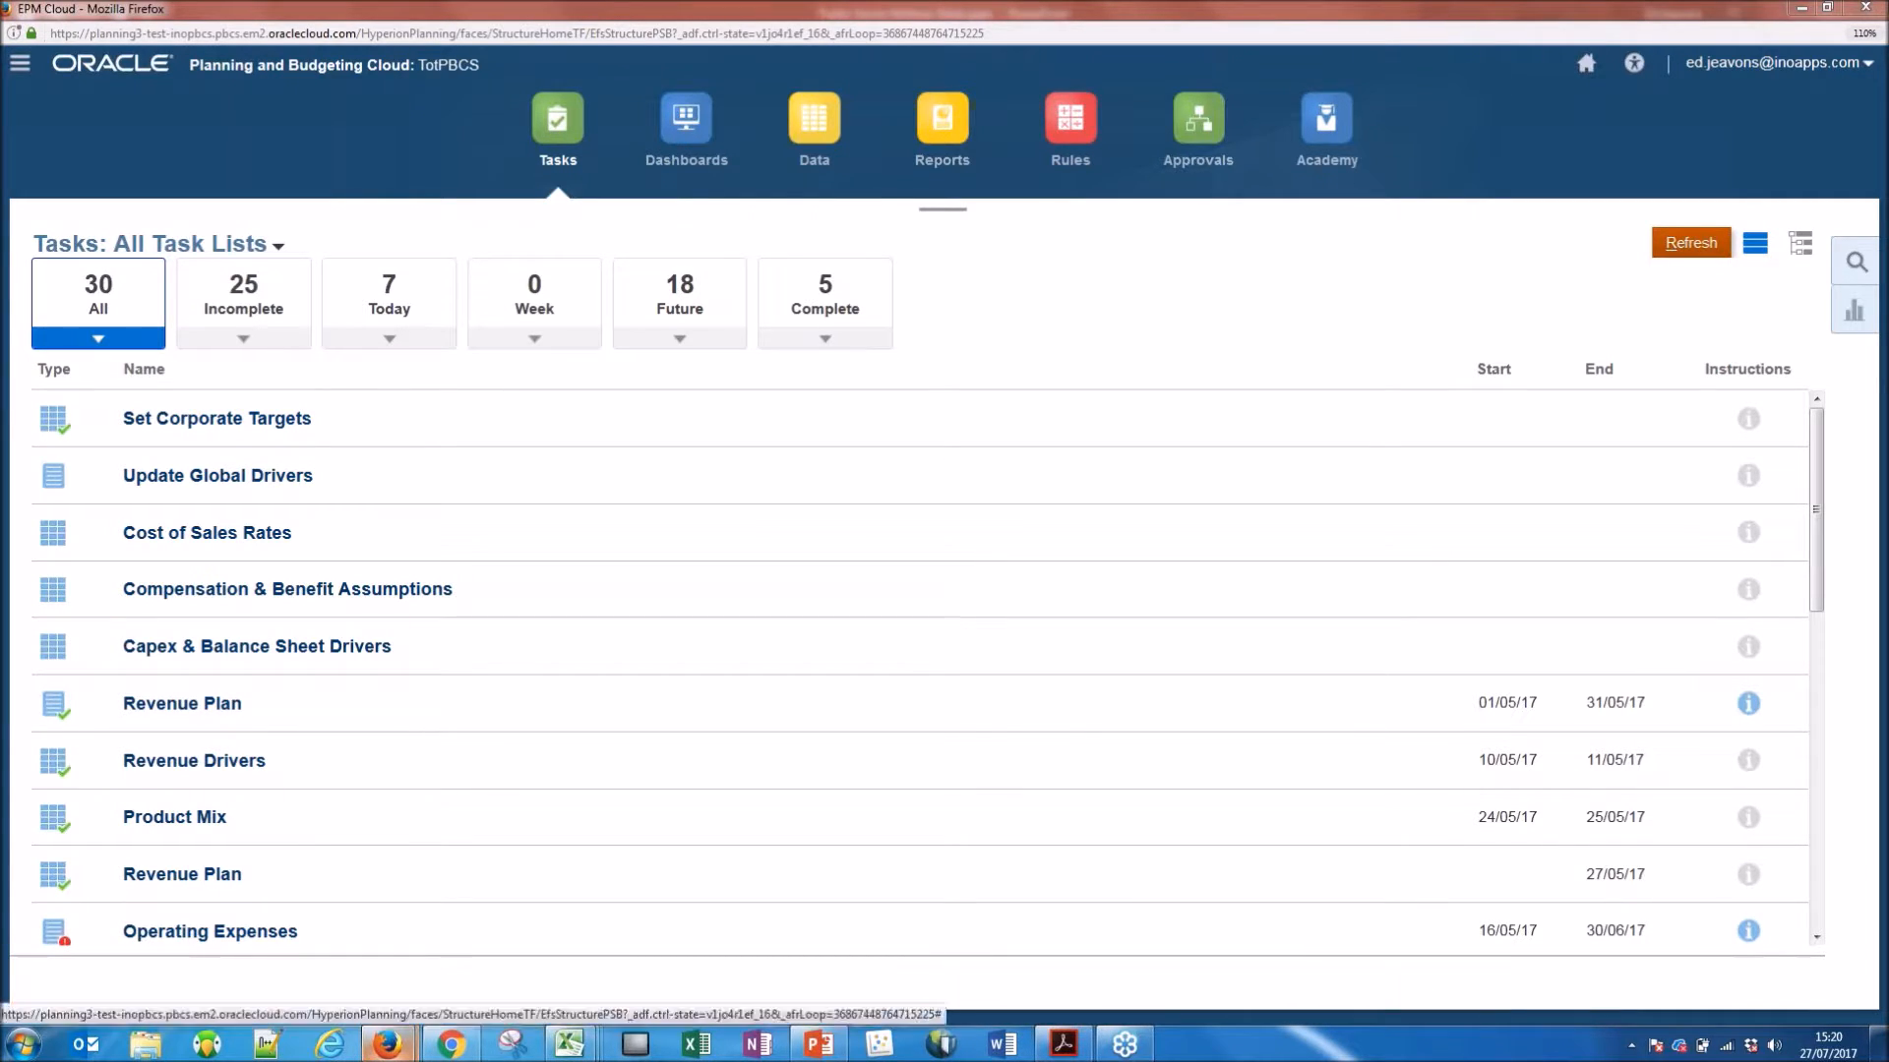
Filter the tasks to the 02 Update Plan task list and look through to its last tasks.
click(284, 249)
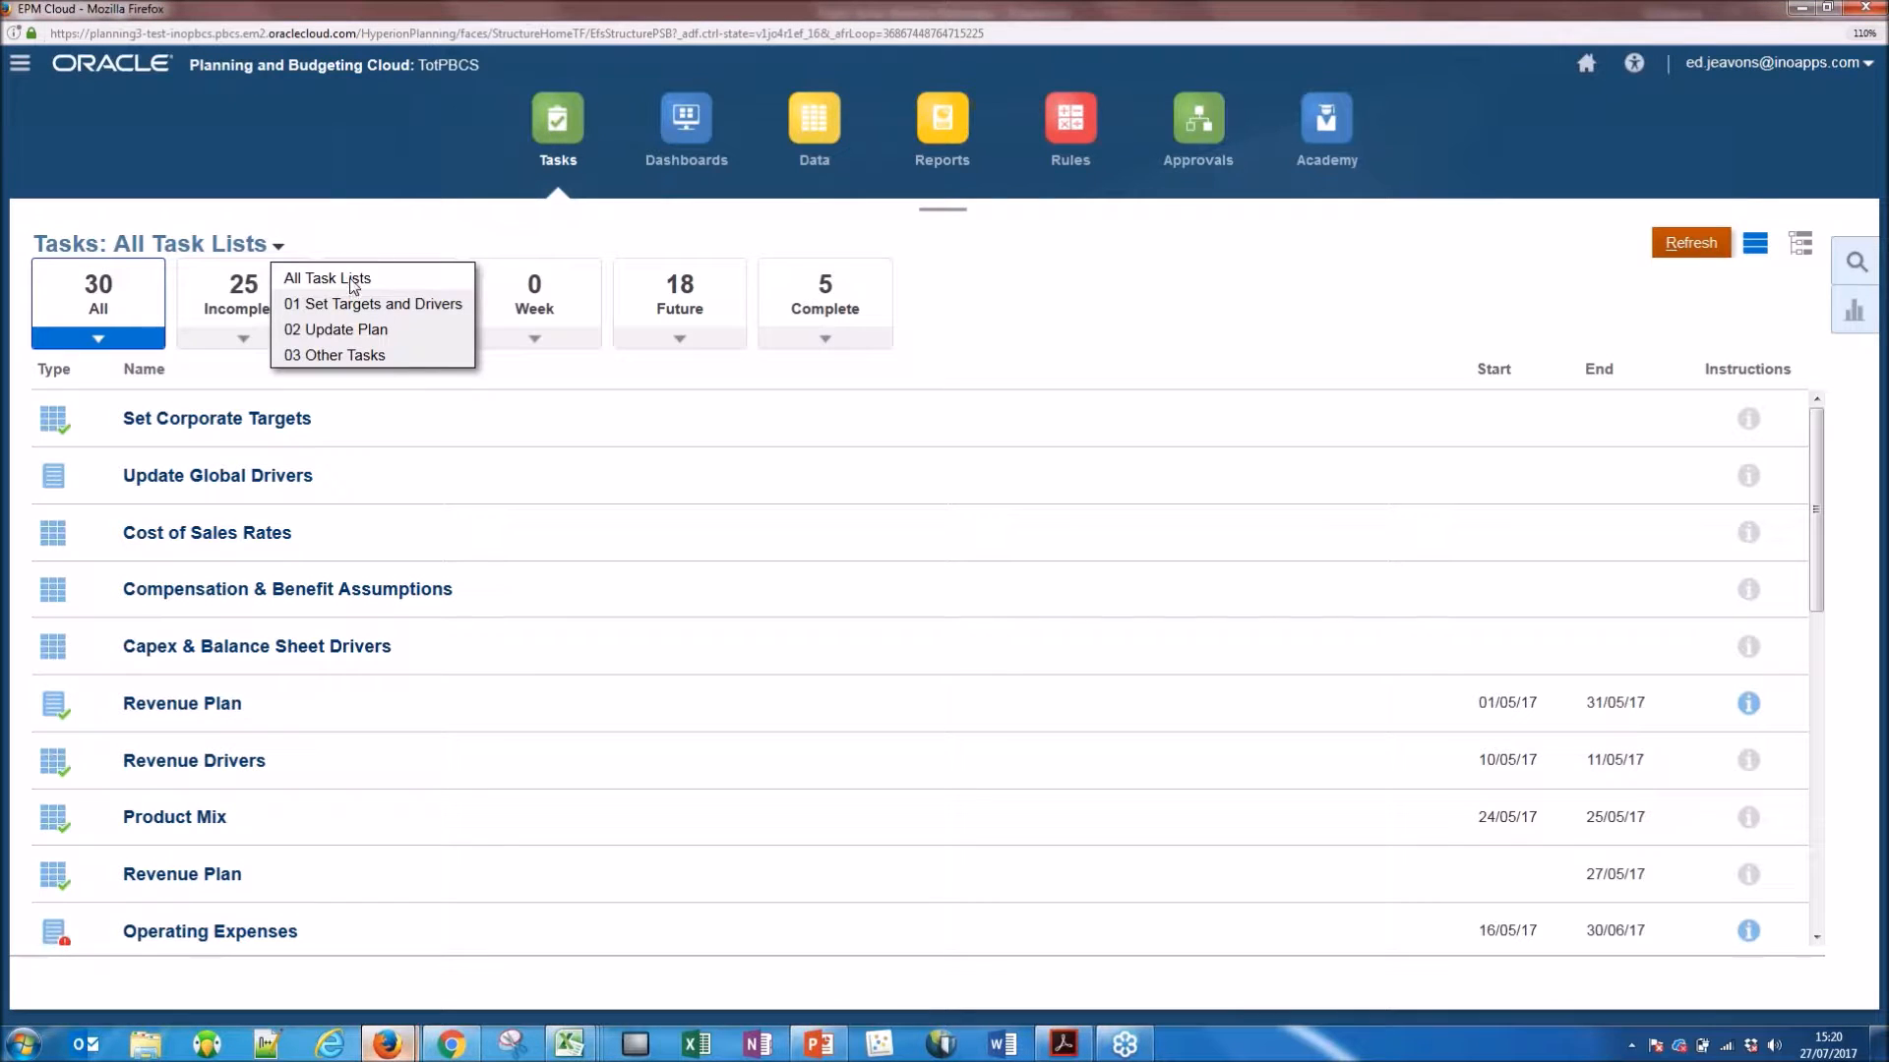
click(329, 340)
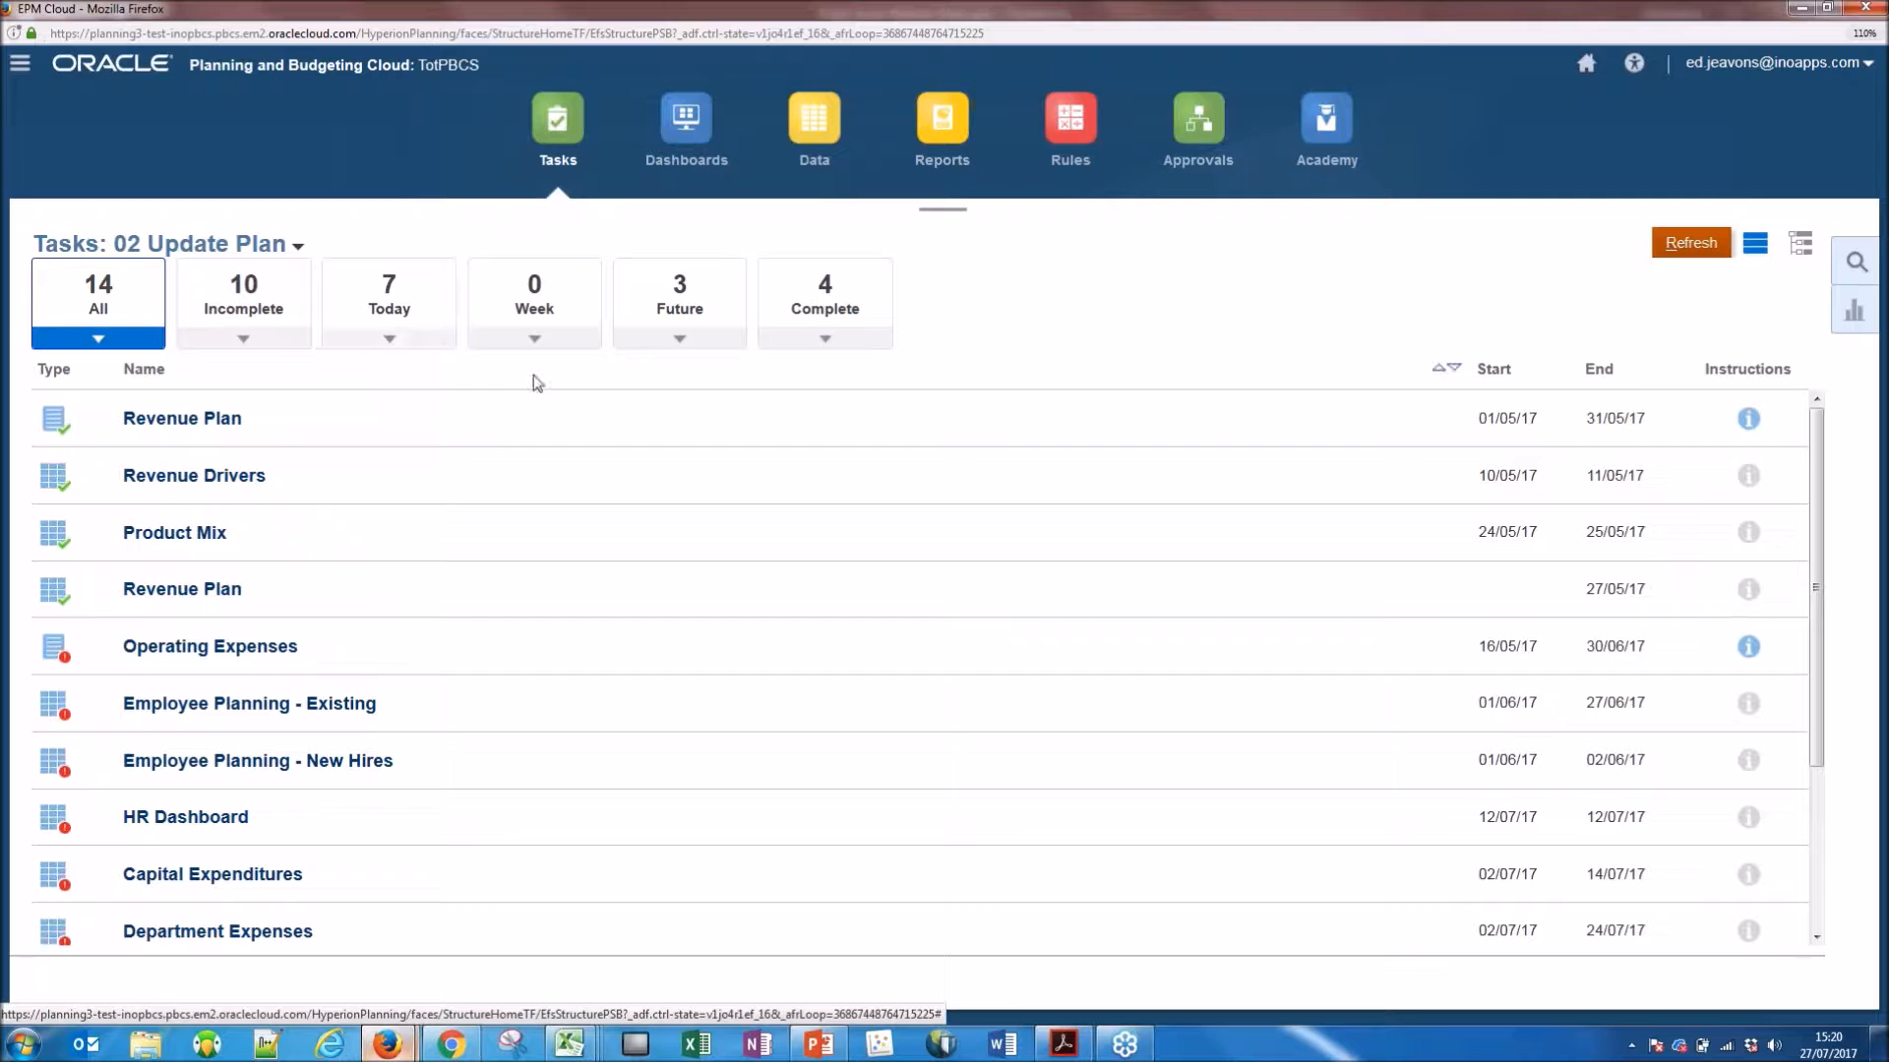
click(289, 249)
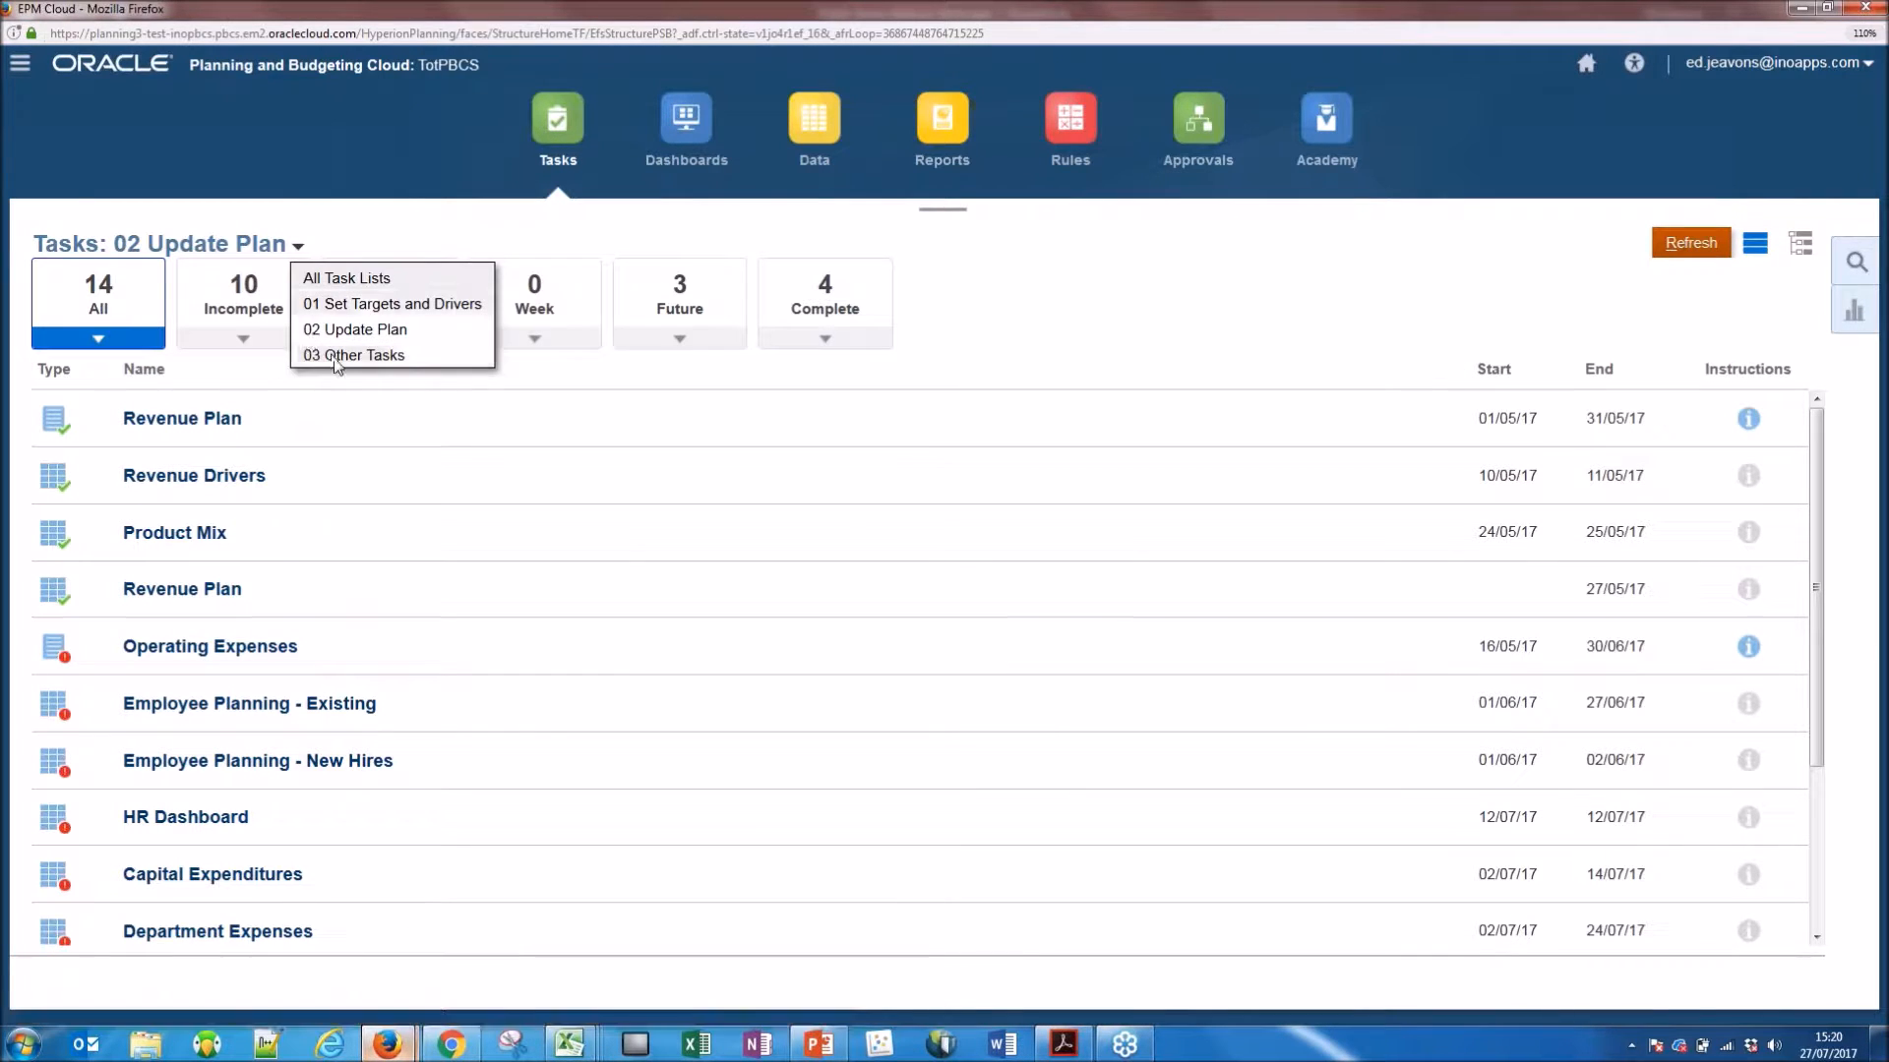
click(541, 358)
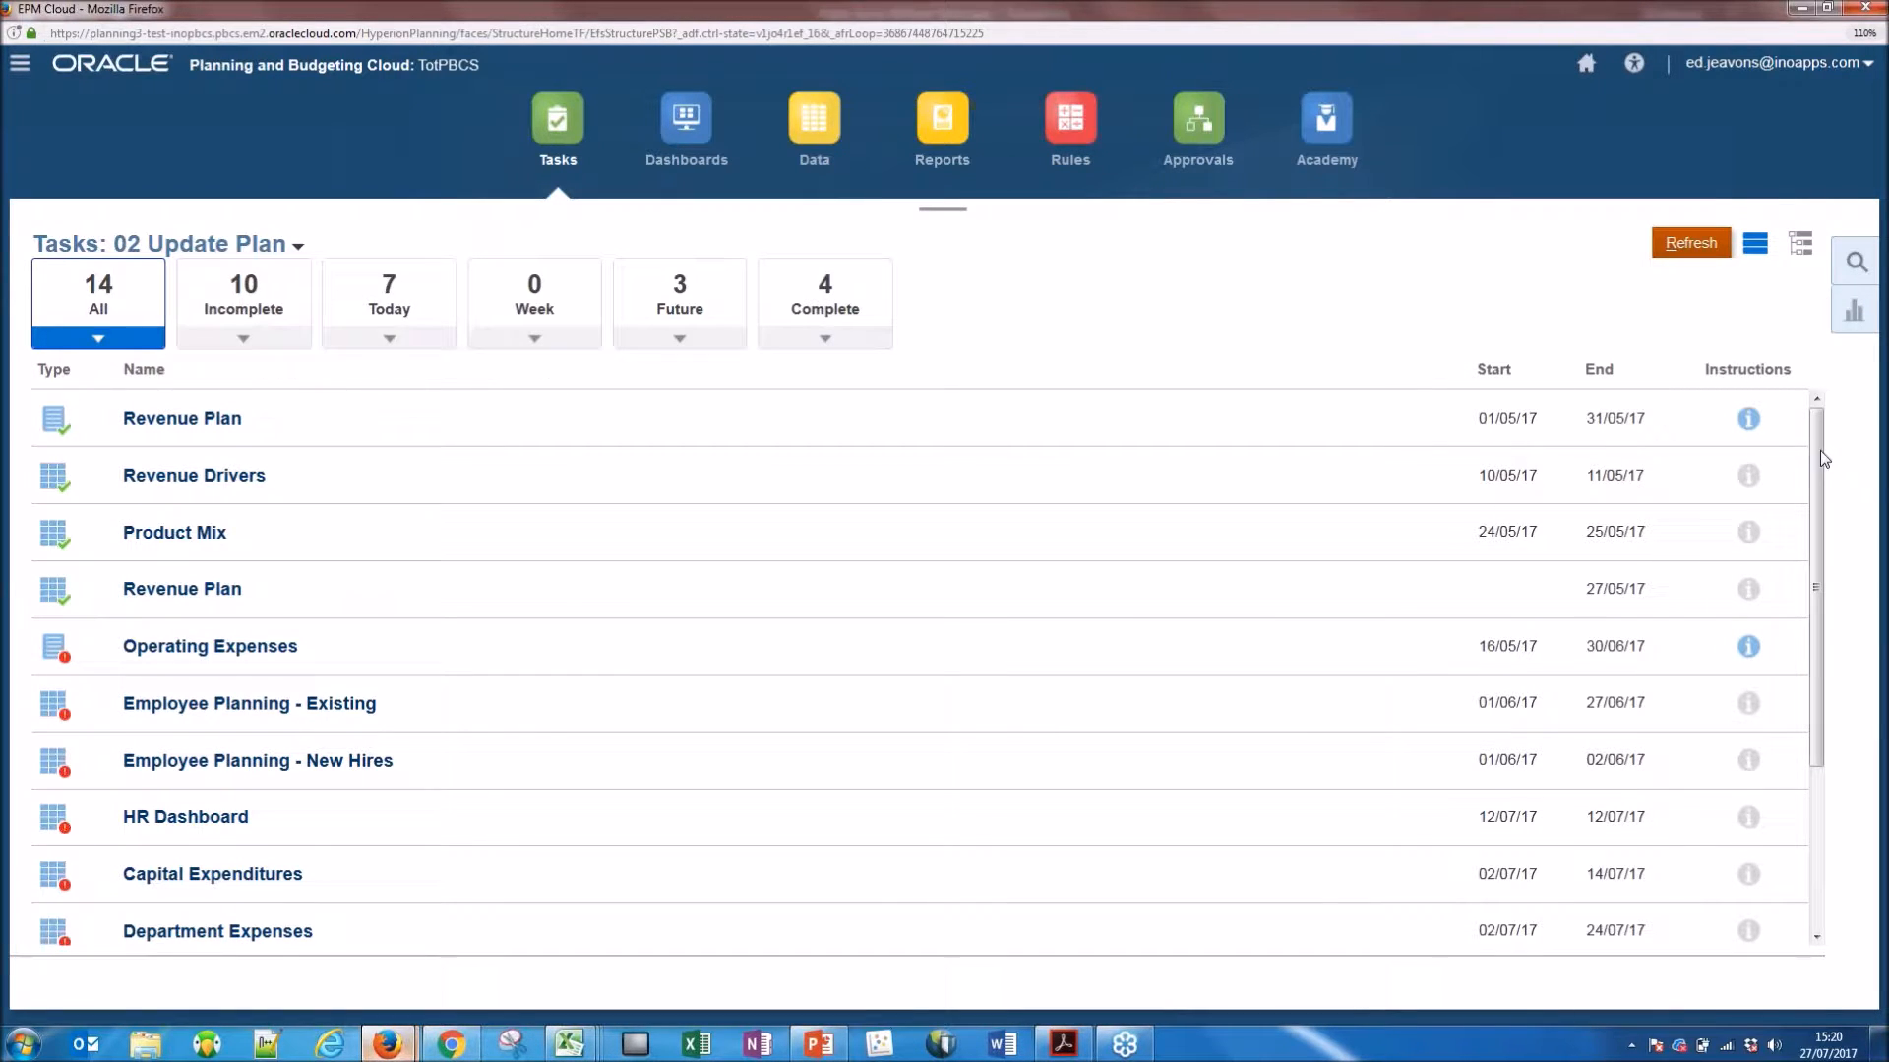
drag(1815, 452, 1830, 620)
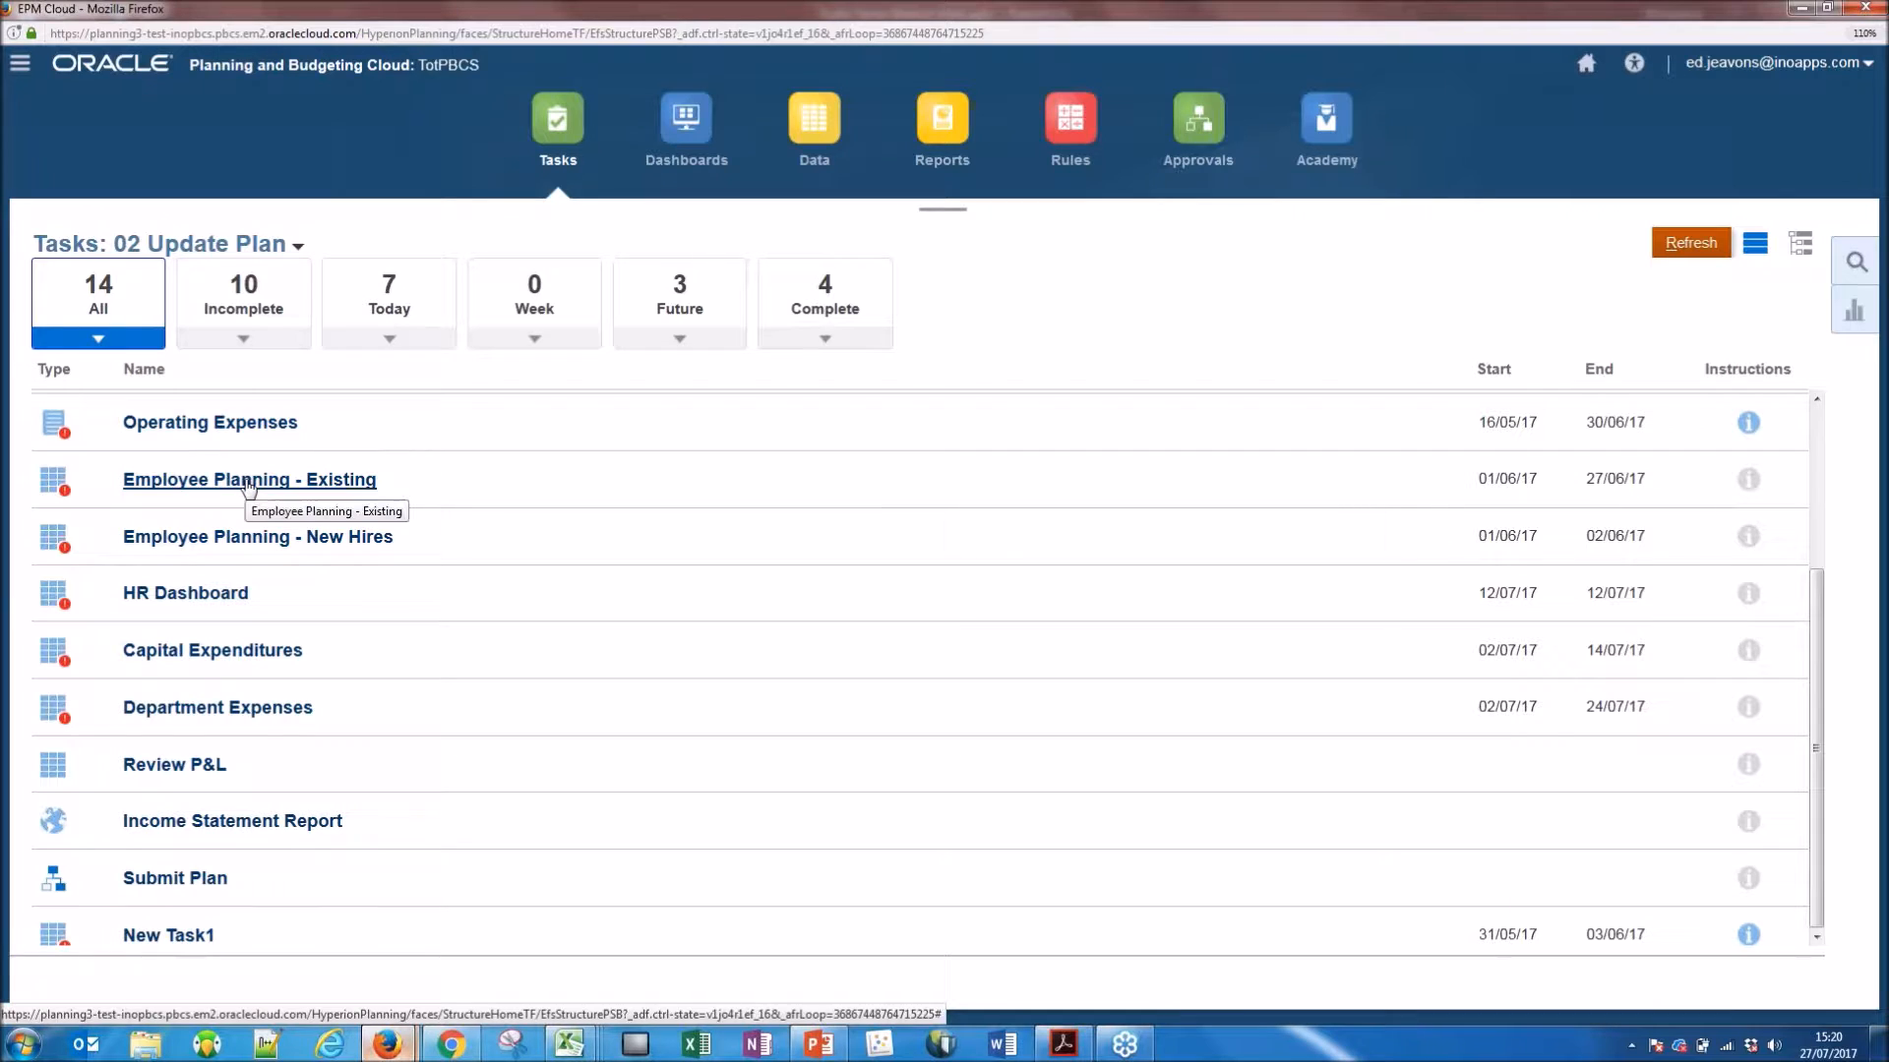
Open the Employee Planning - Existing task and browse the Entity members under USA Admin and Cust Serv.
click(212, 485)
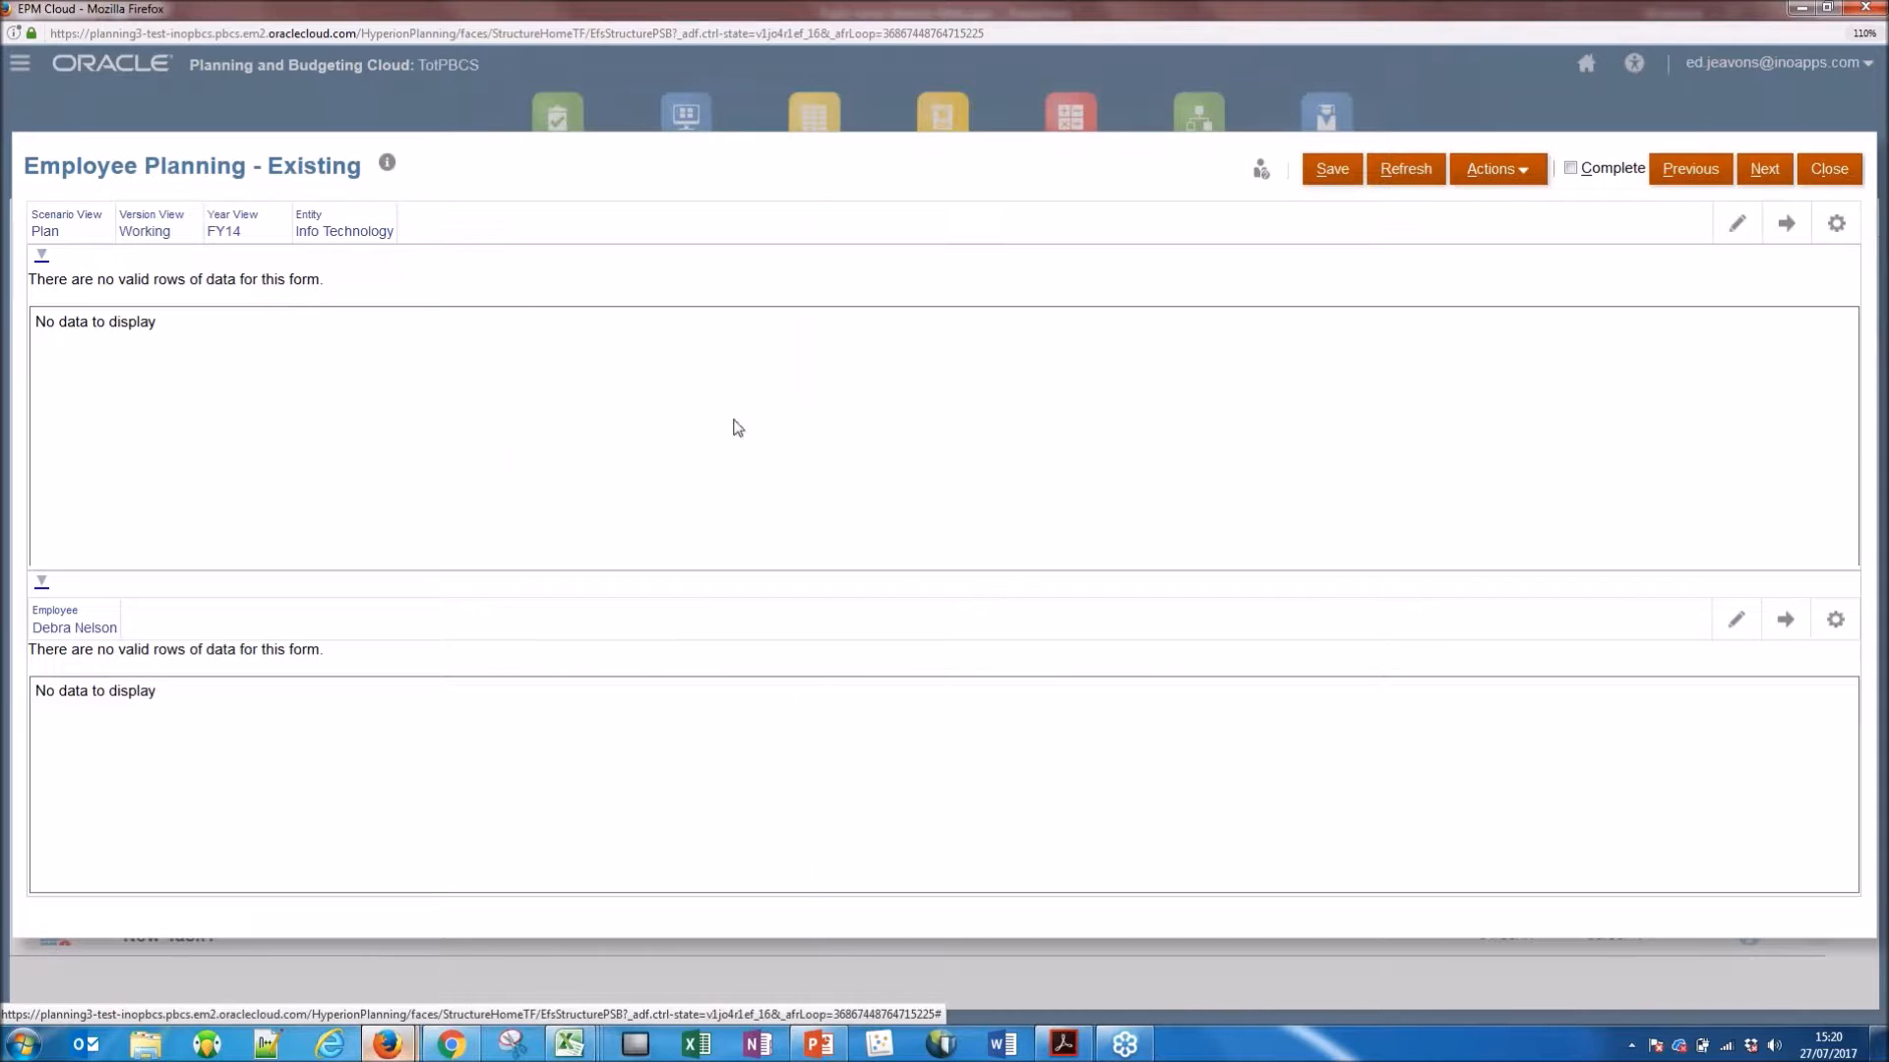
click(333, 232)
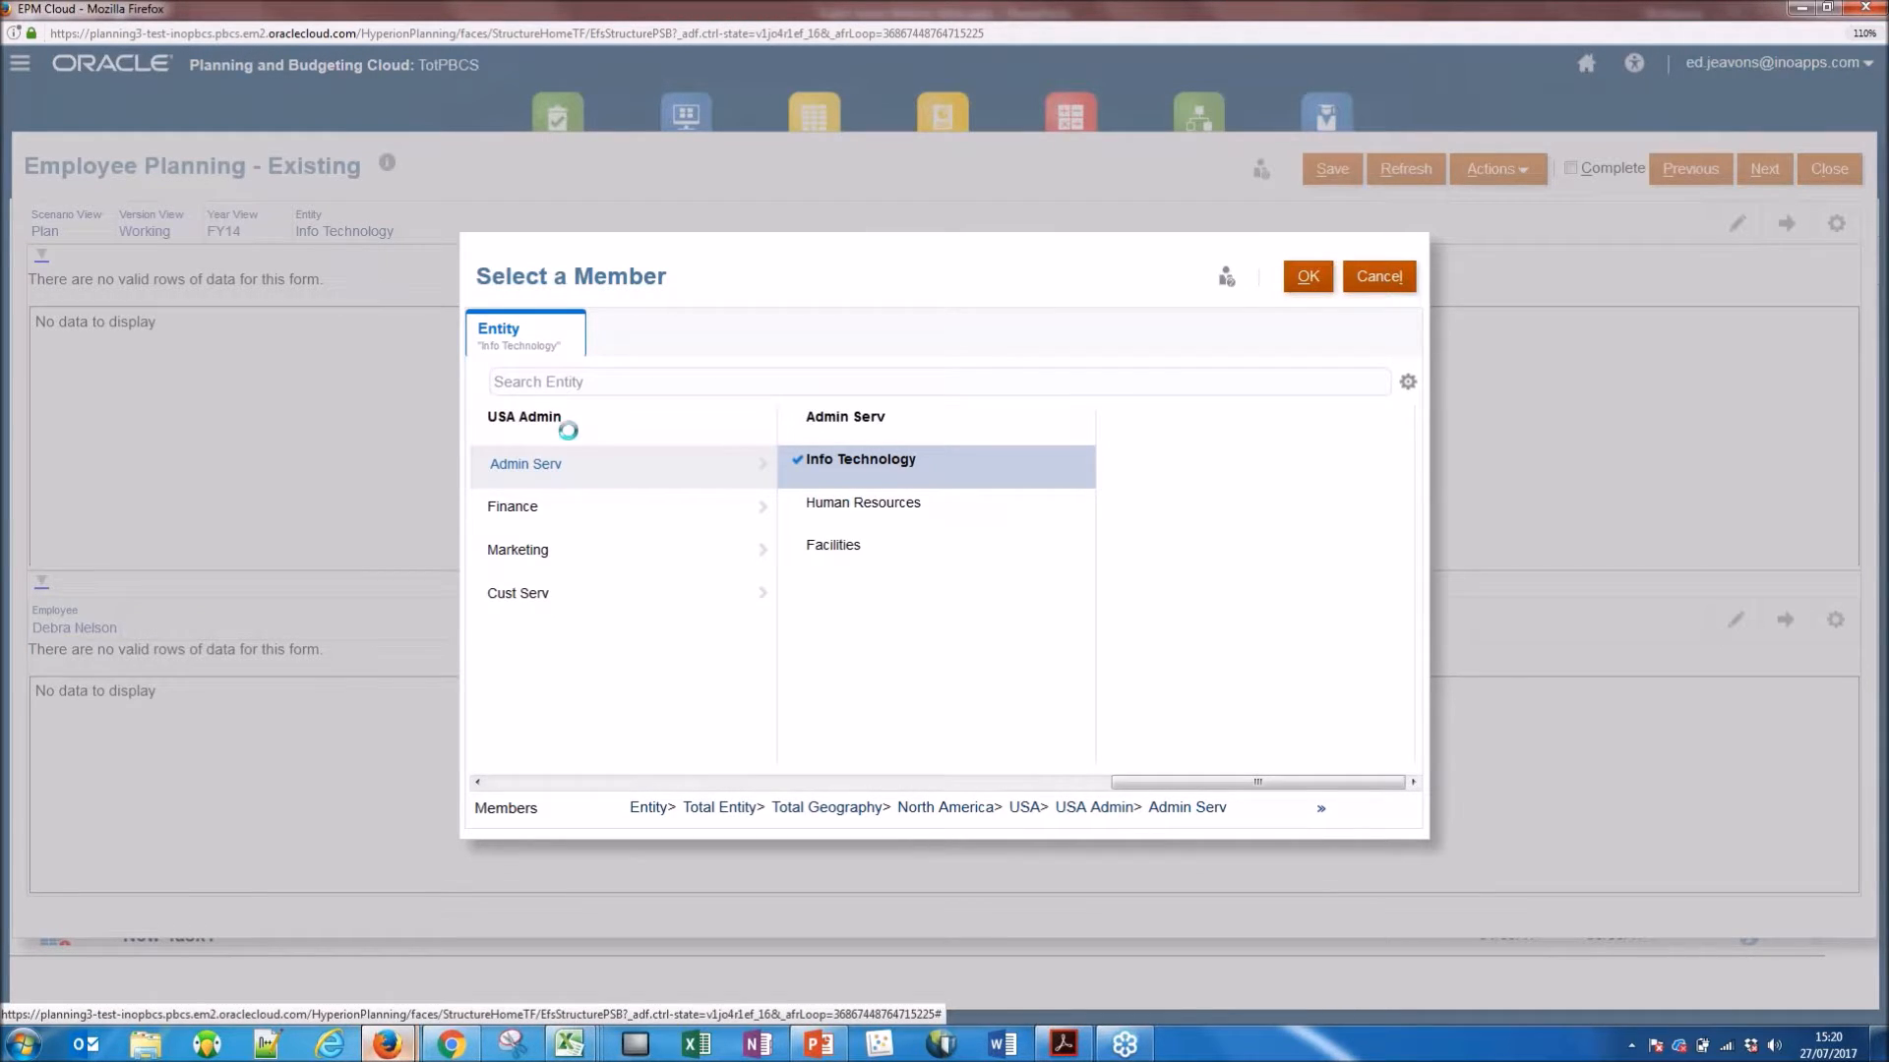
click(539, 419)
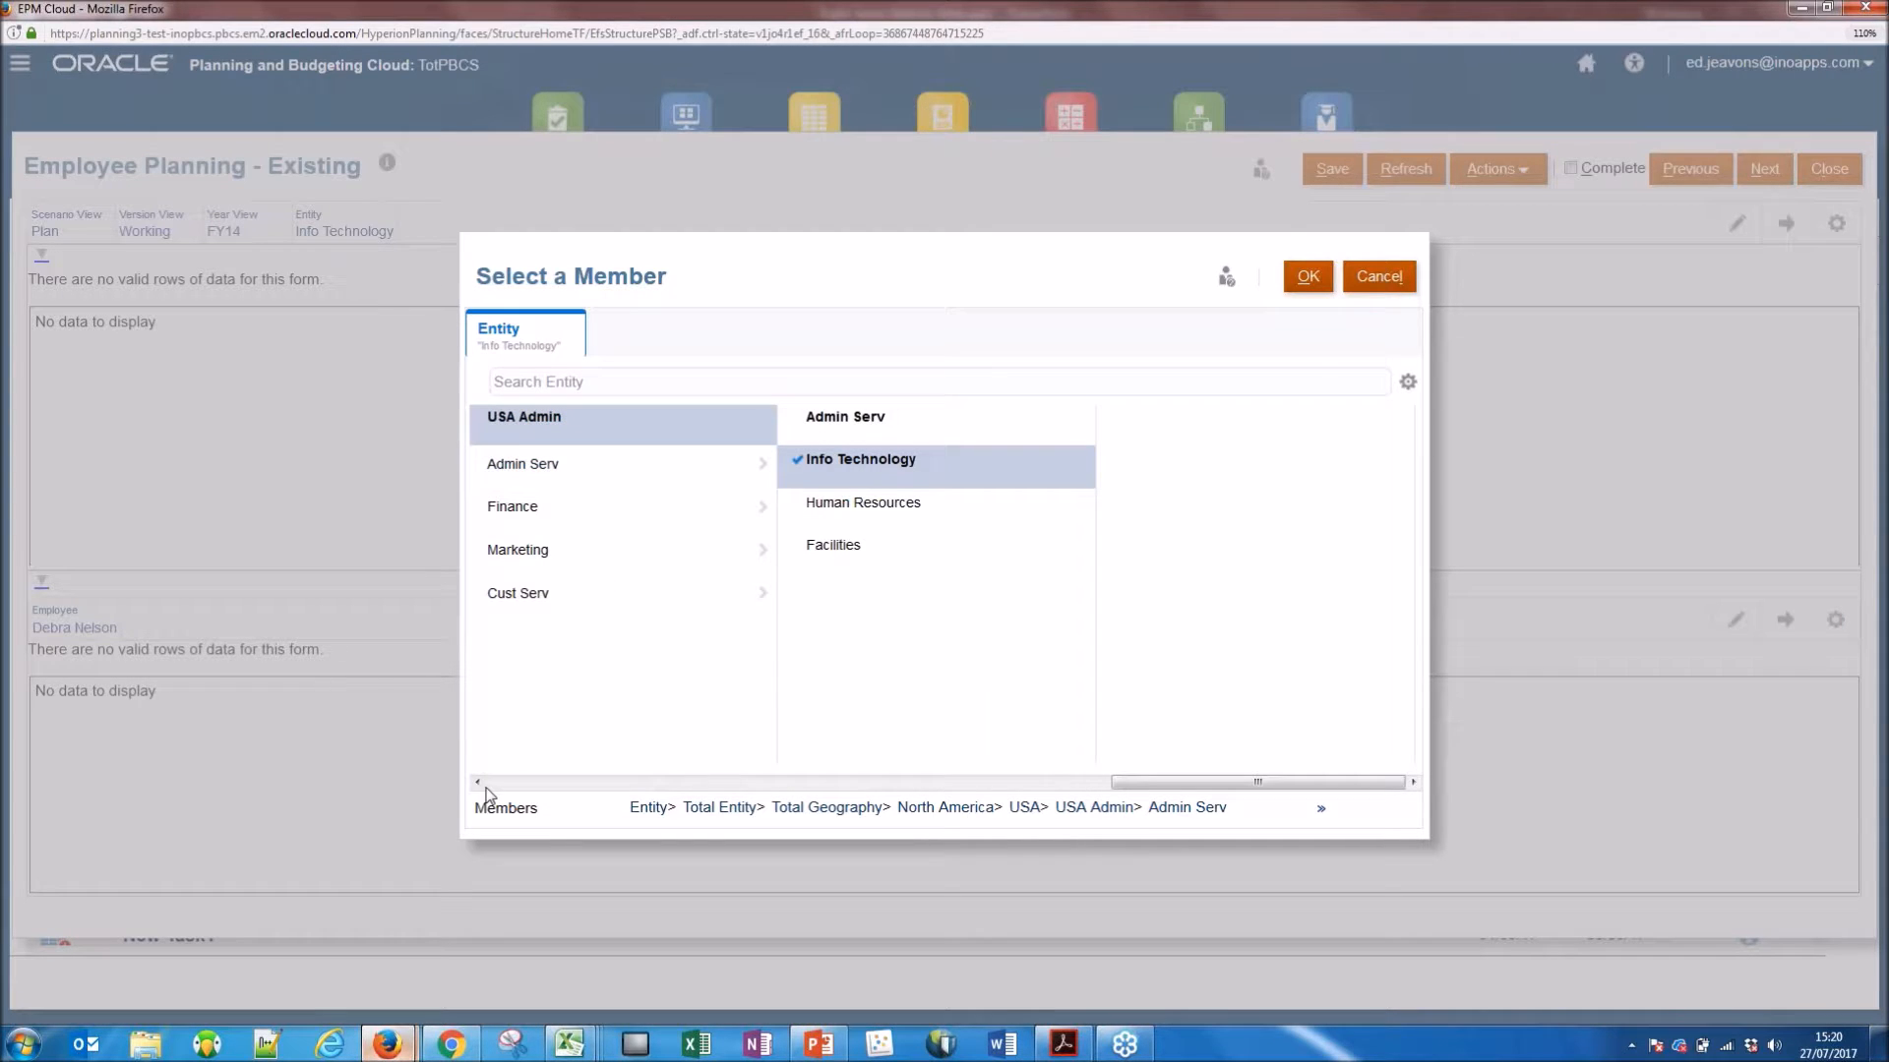
click(518, 594)
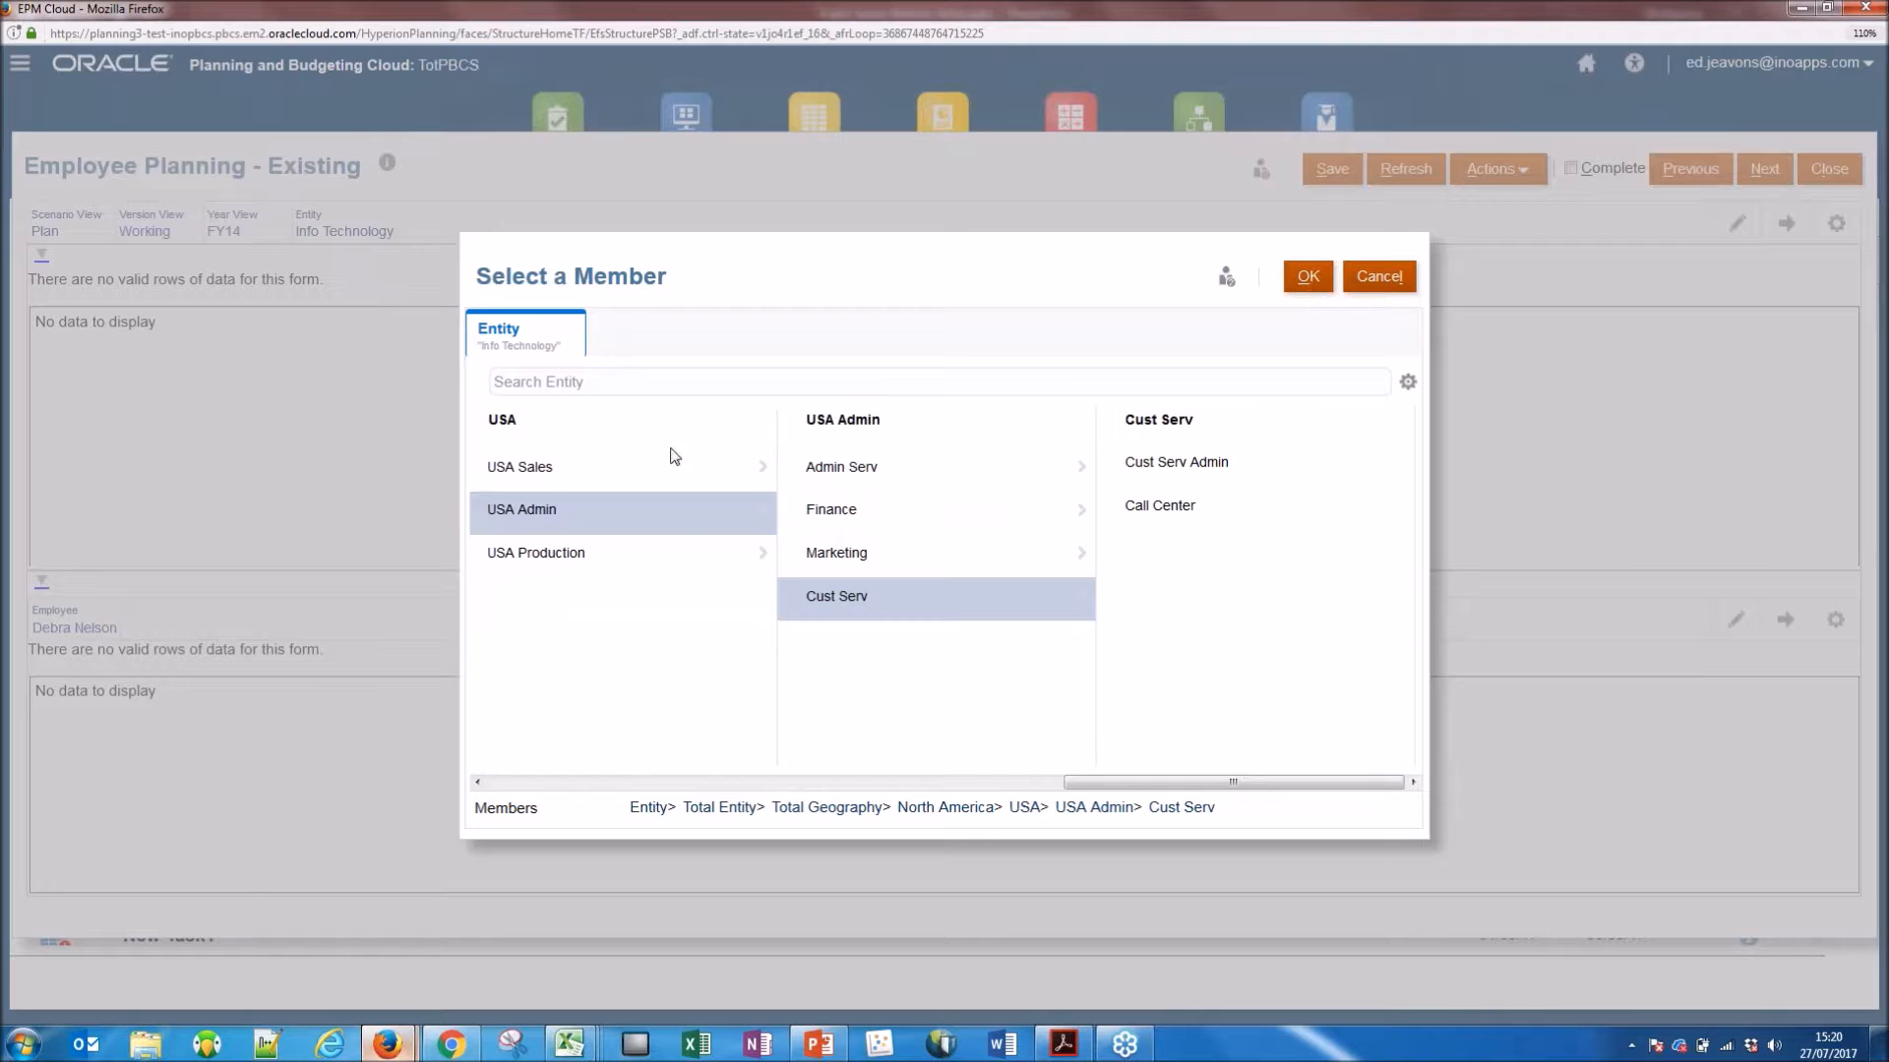
click(1375, 278)
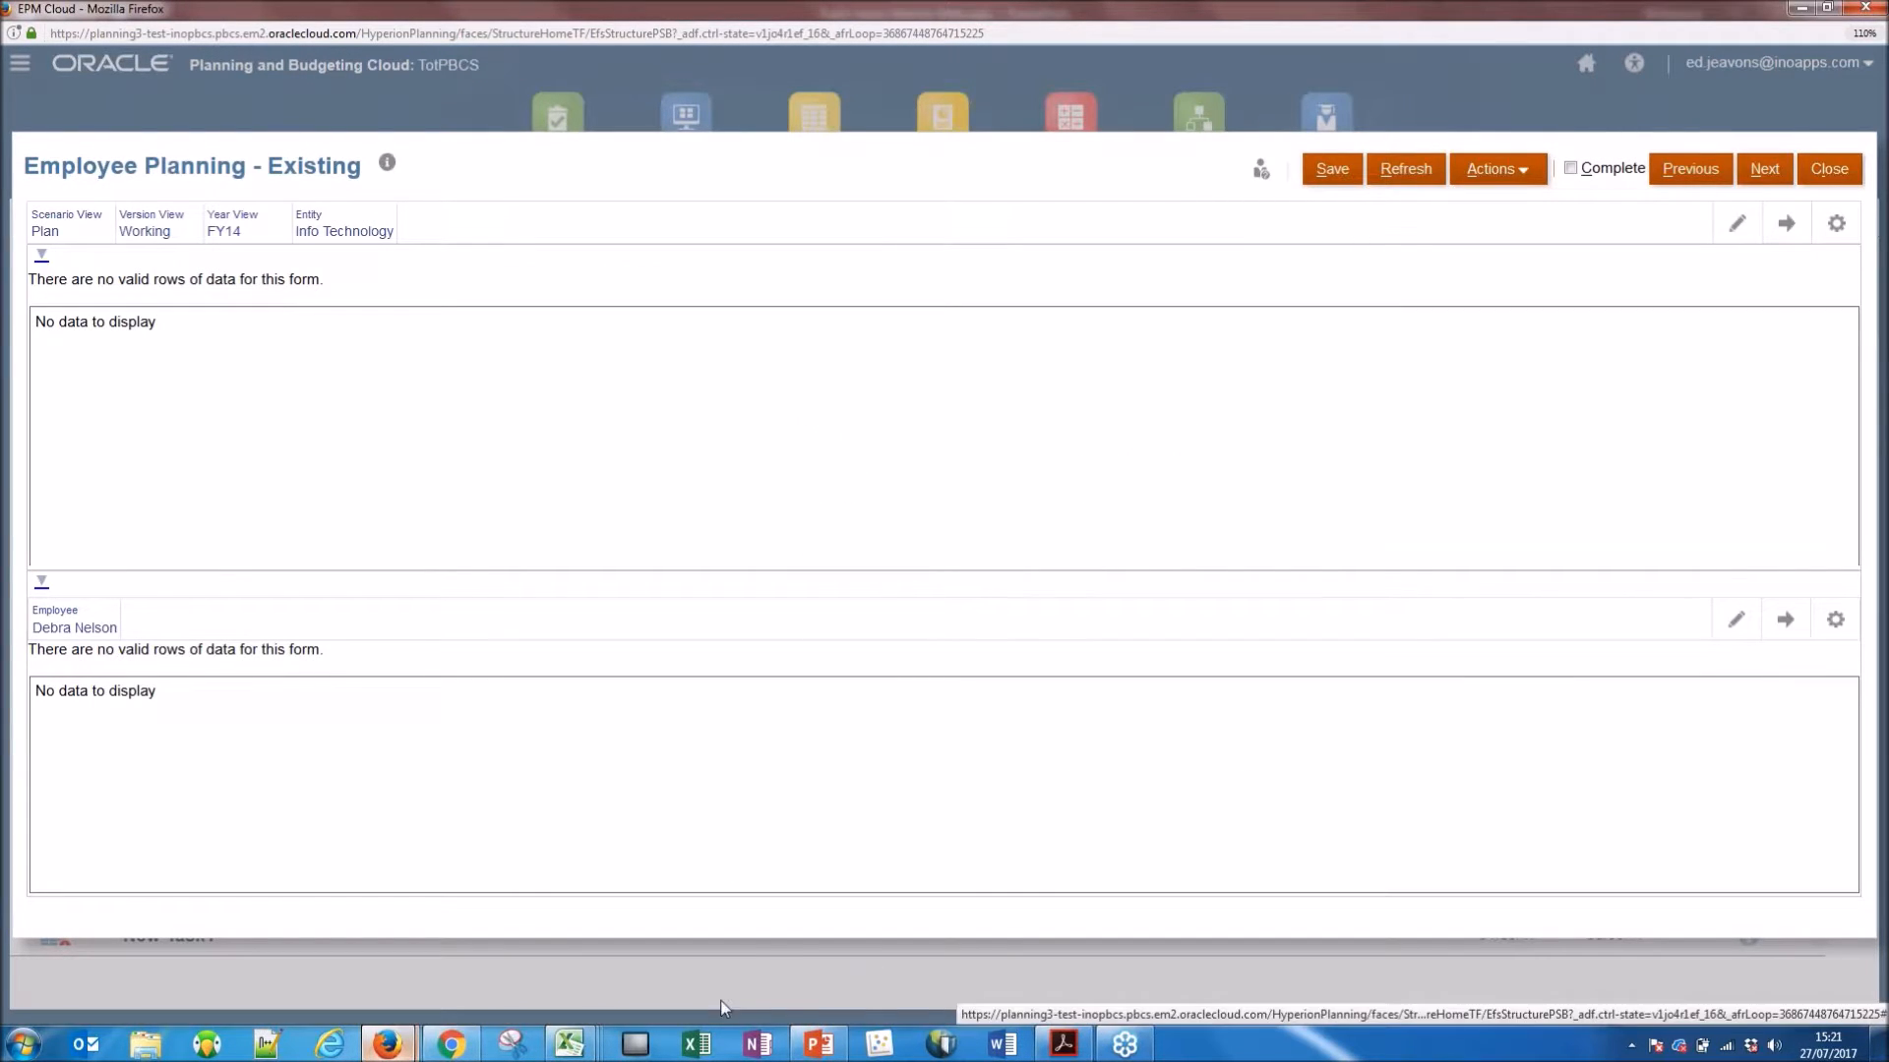
mouse_move(569, 1043)
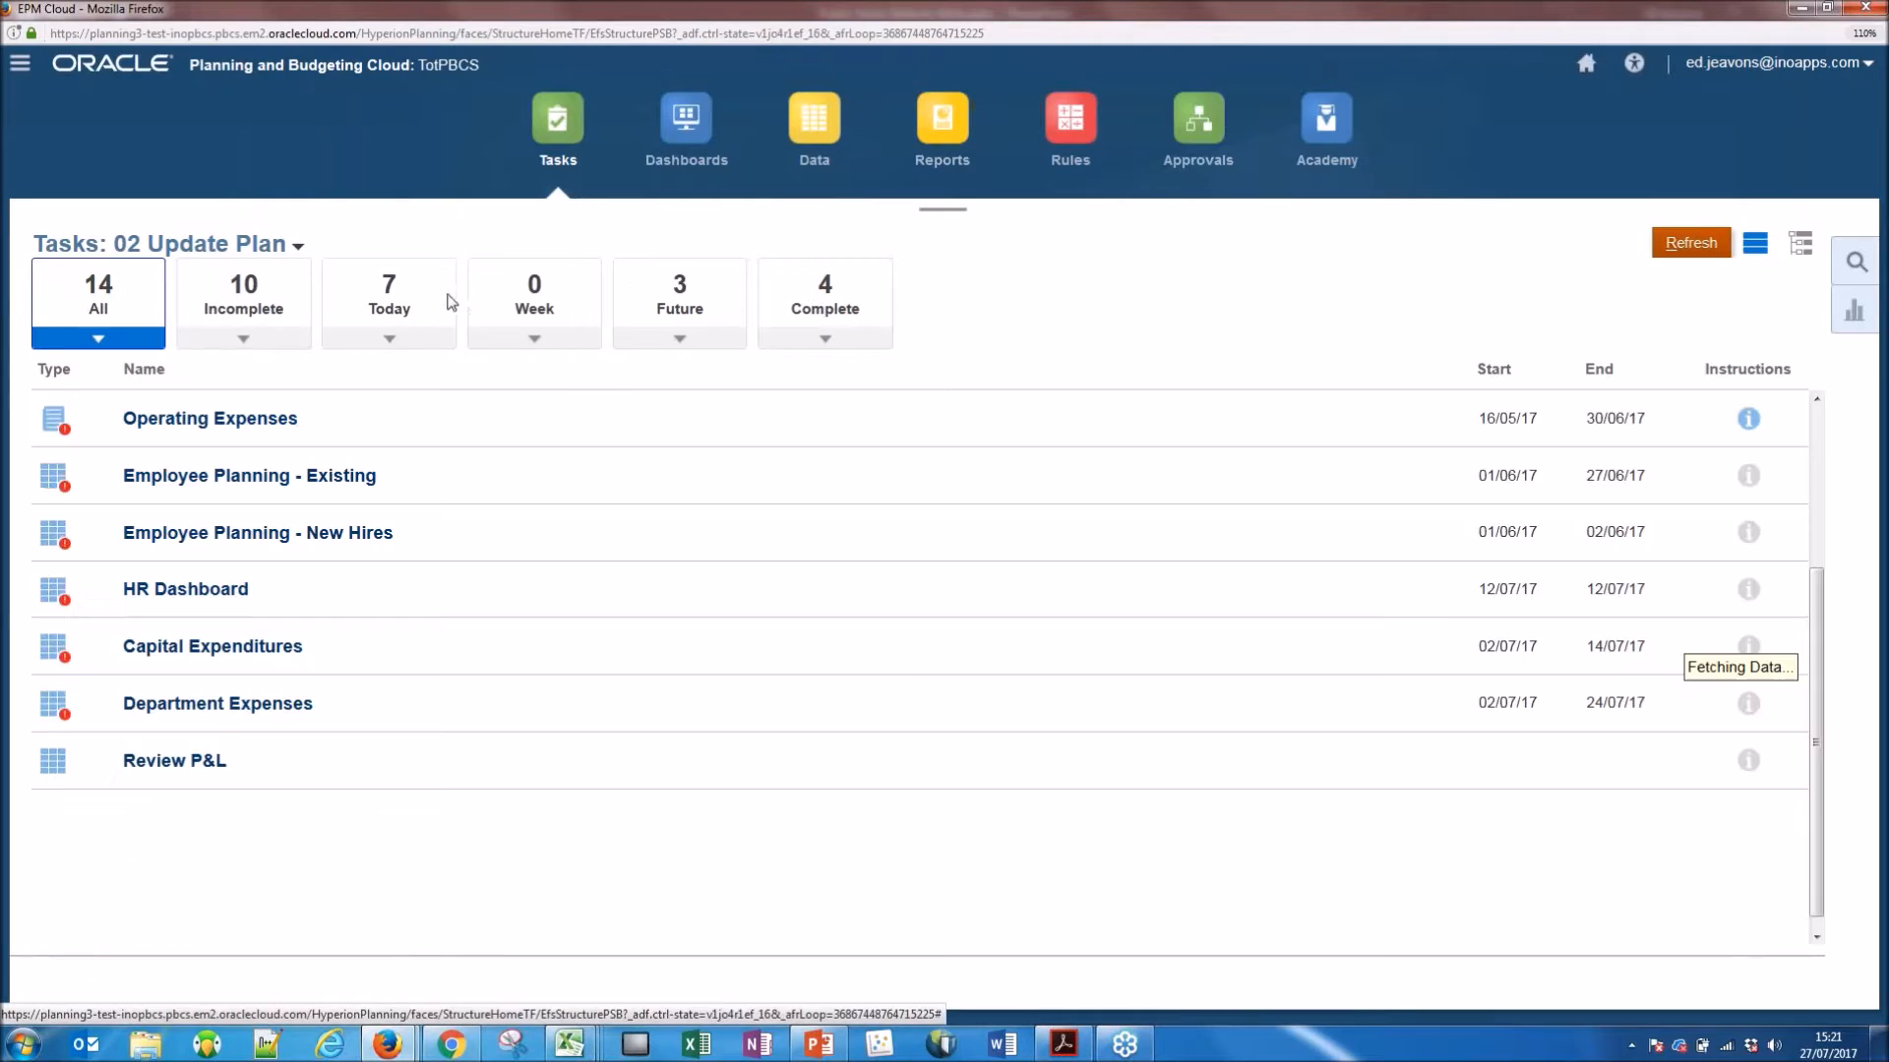
Switch to the 03 Other Tasks task list and open the Facilities Allocation task.
click(298, 248)
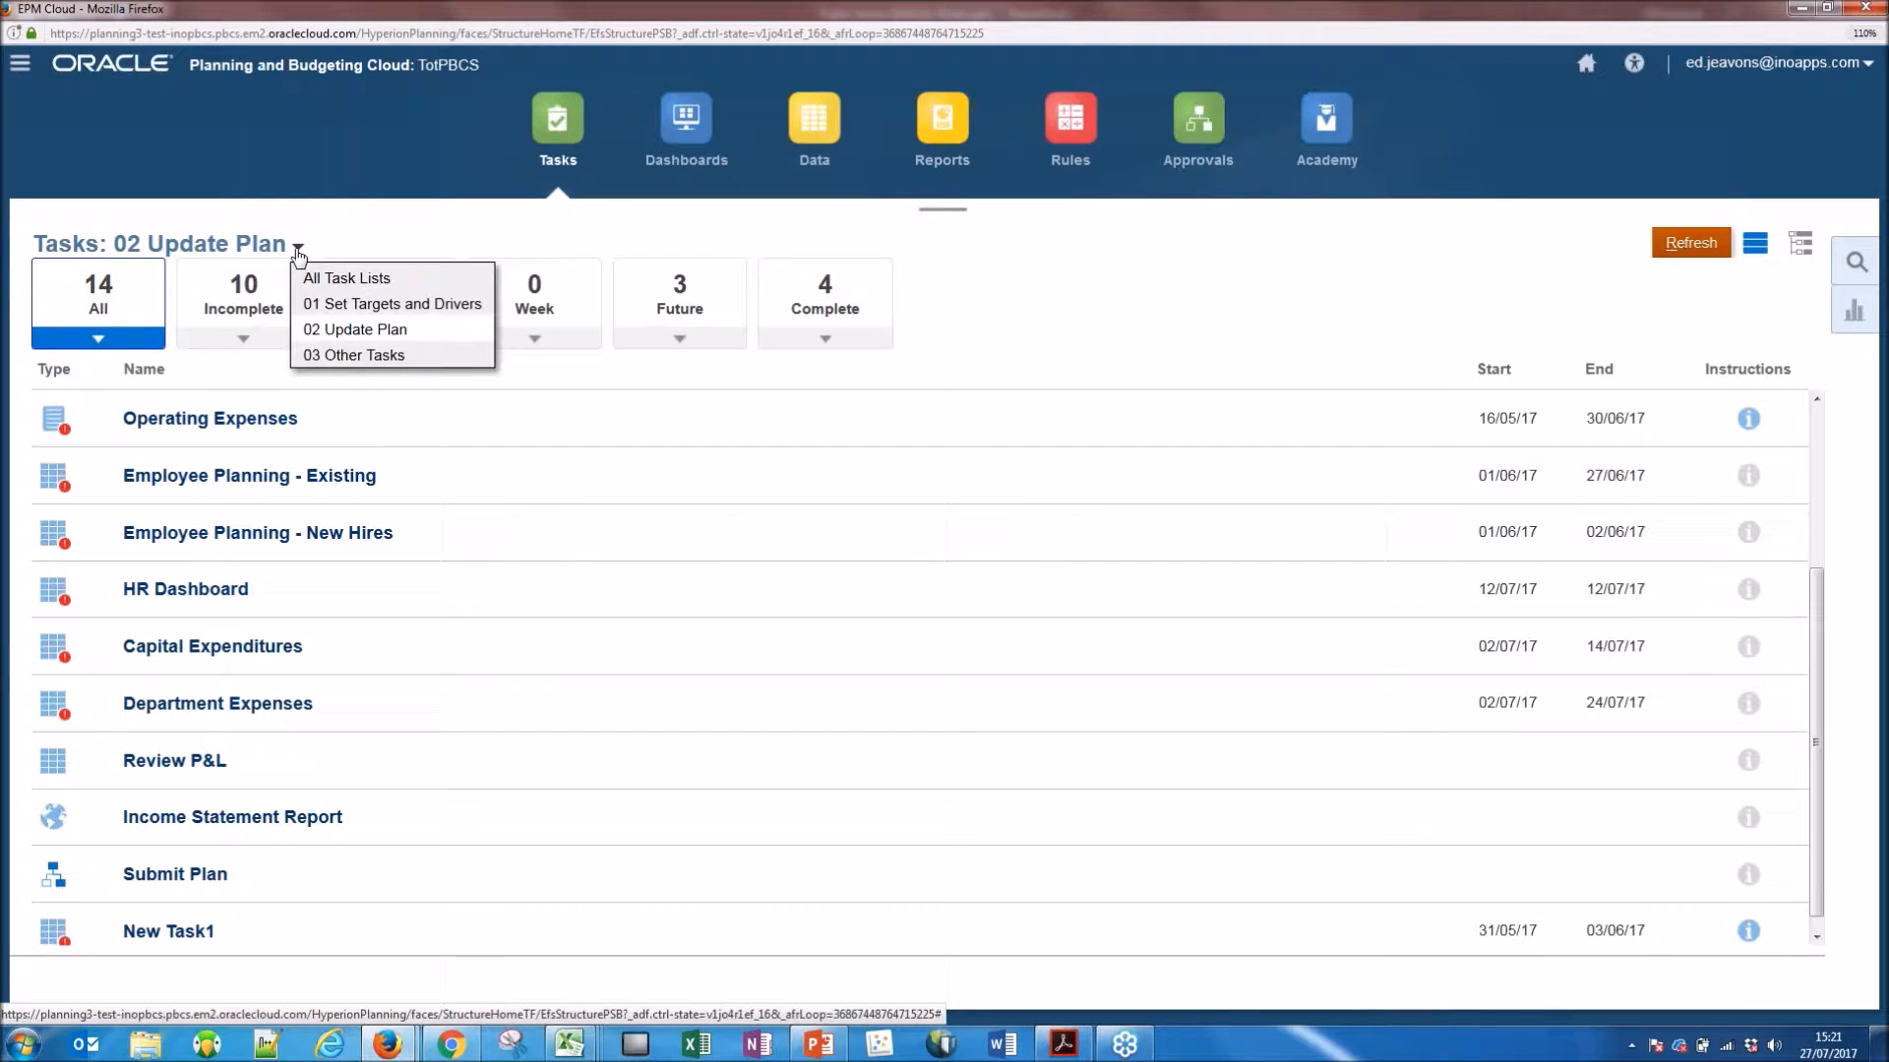
click(356, 355)
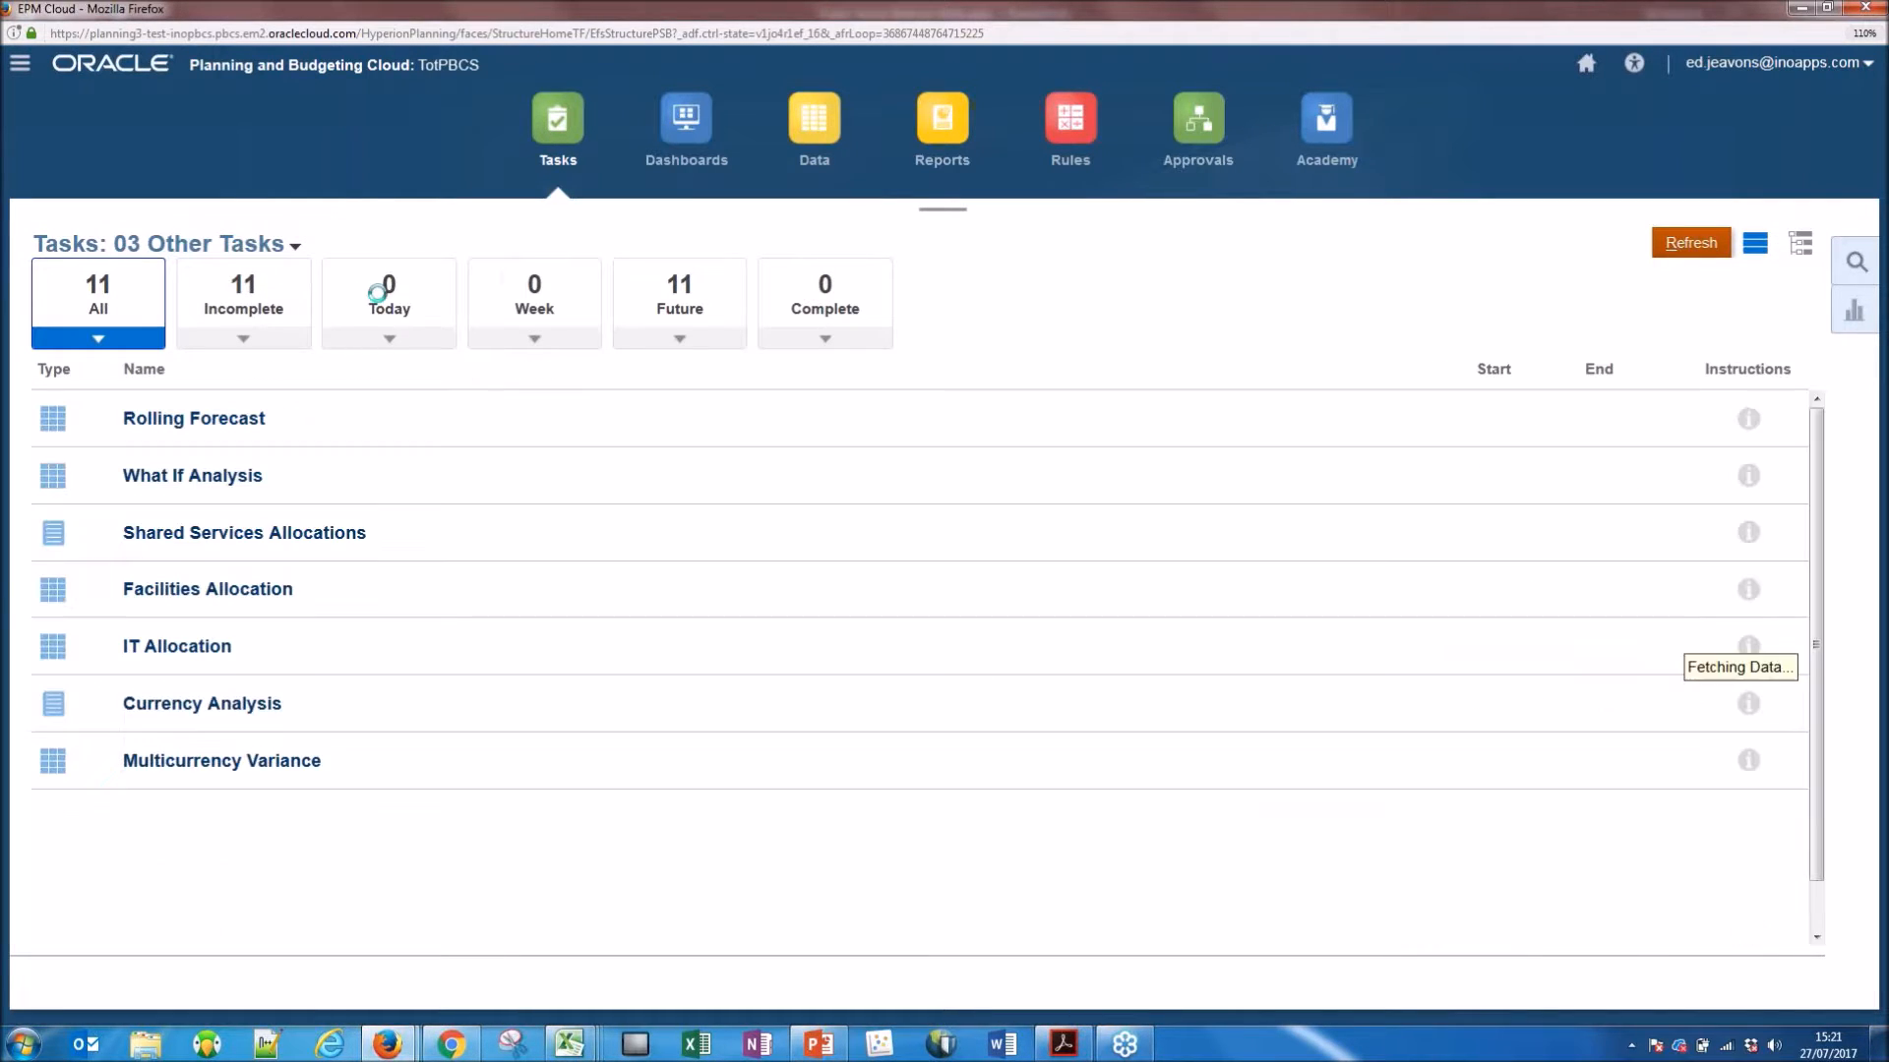
click(208, 588)
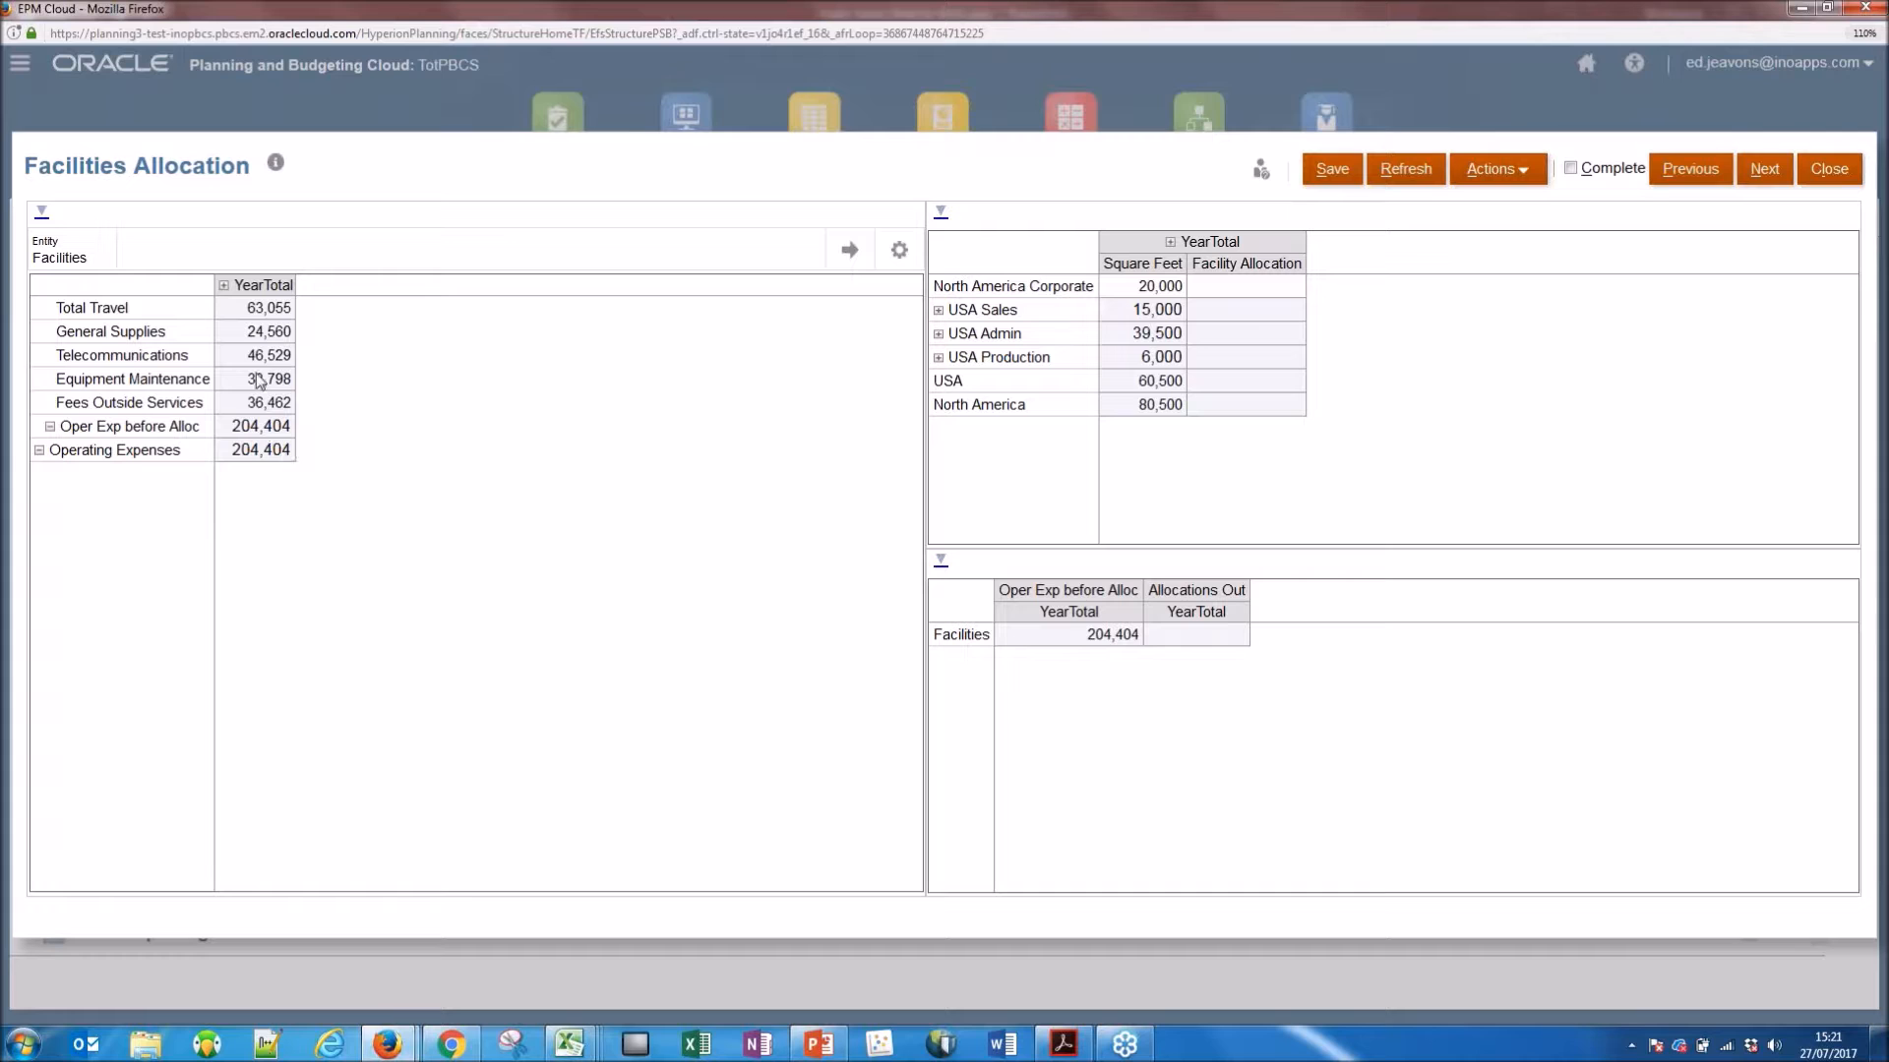
Run the Eden Facilities Allocation rule from the Total Travel YearTotal cell and acknowledge the message.
click(287, 316)
right_click(287, 315)
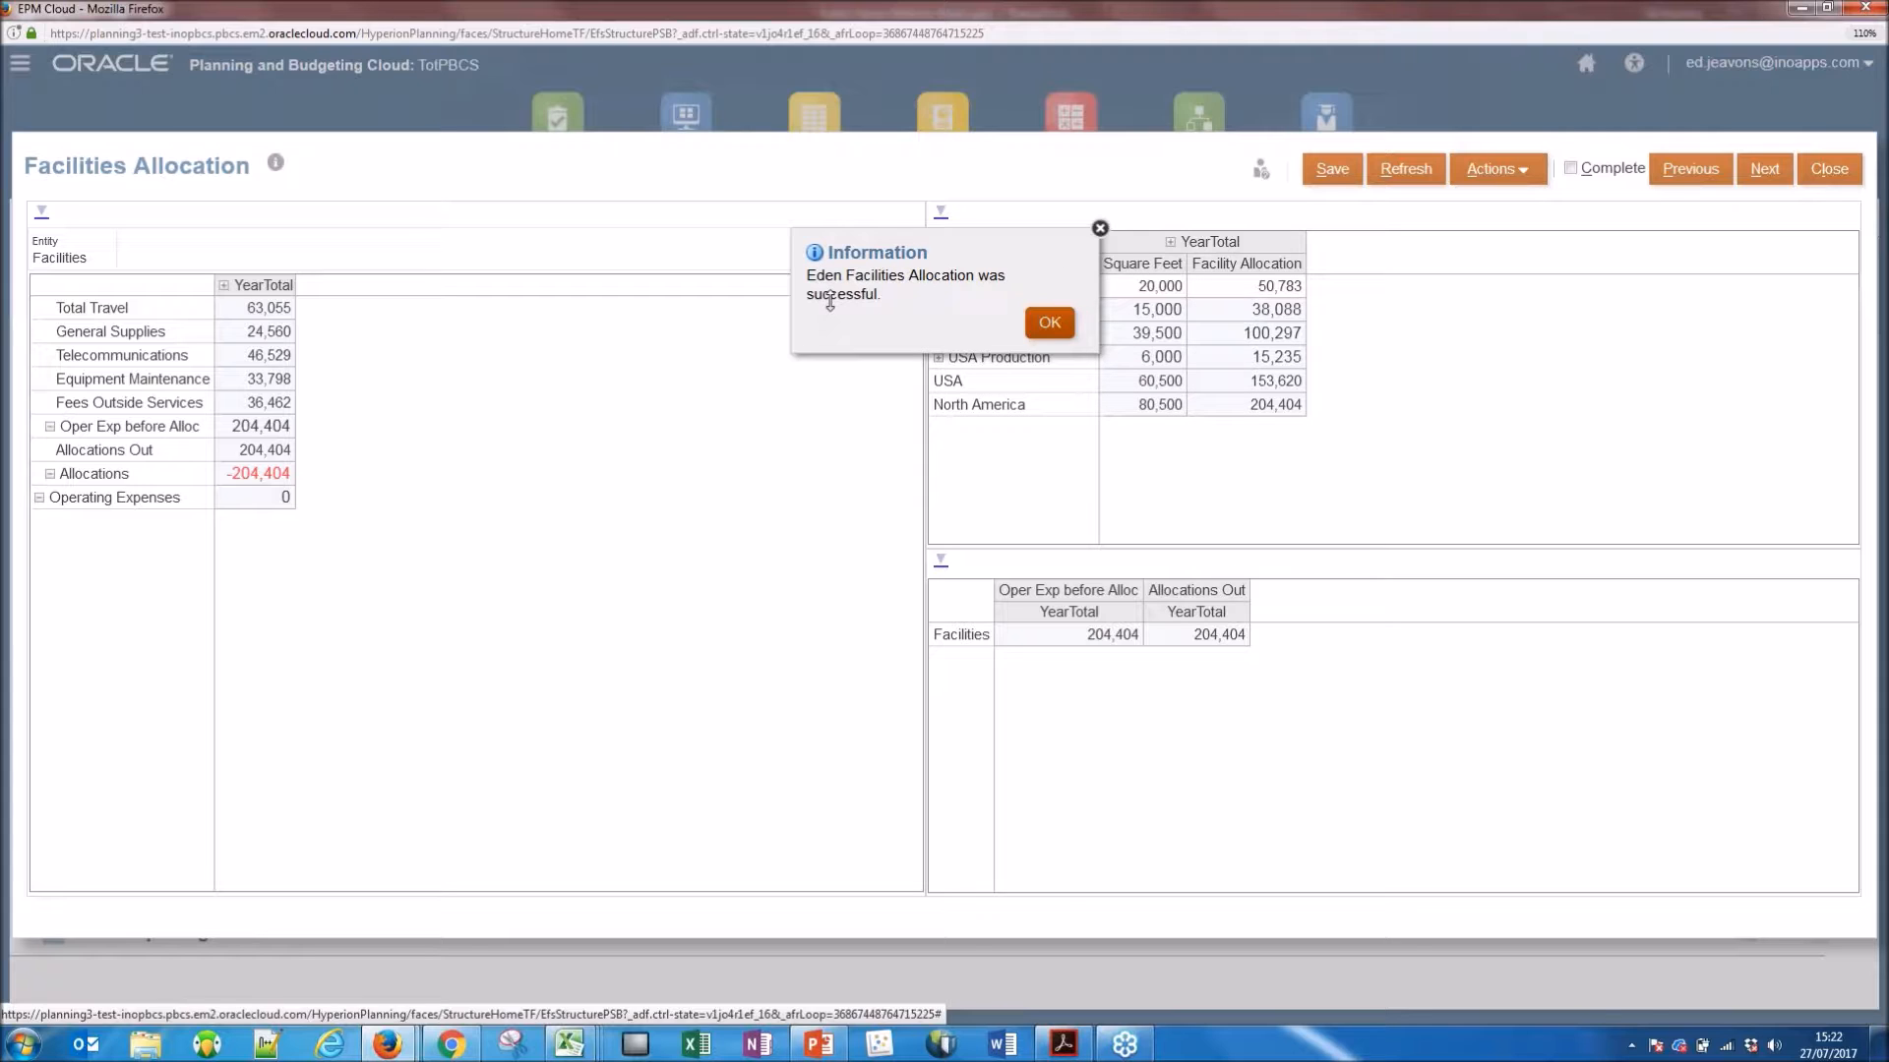
click(1049, 324)
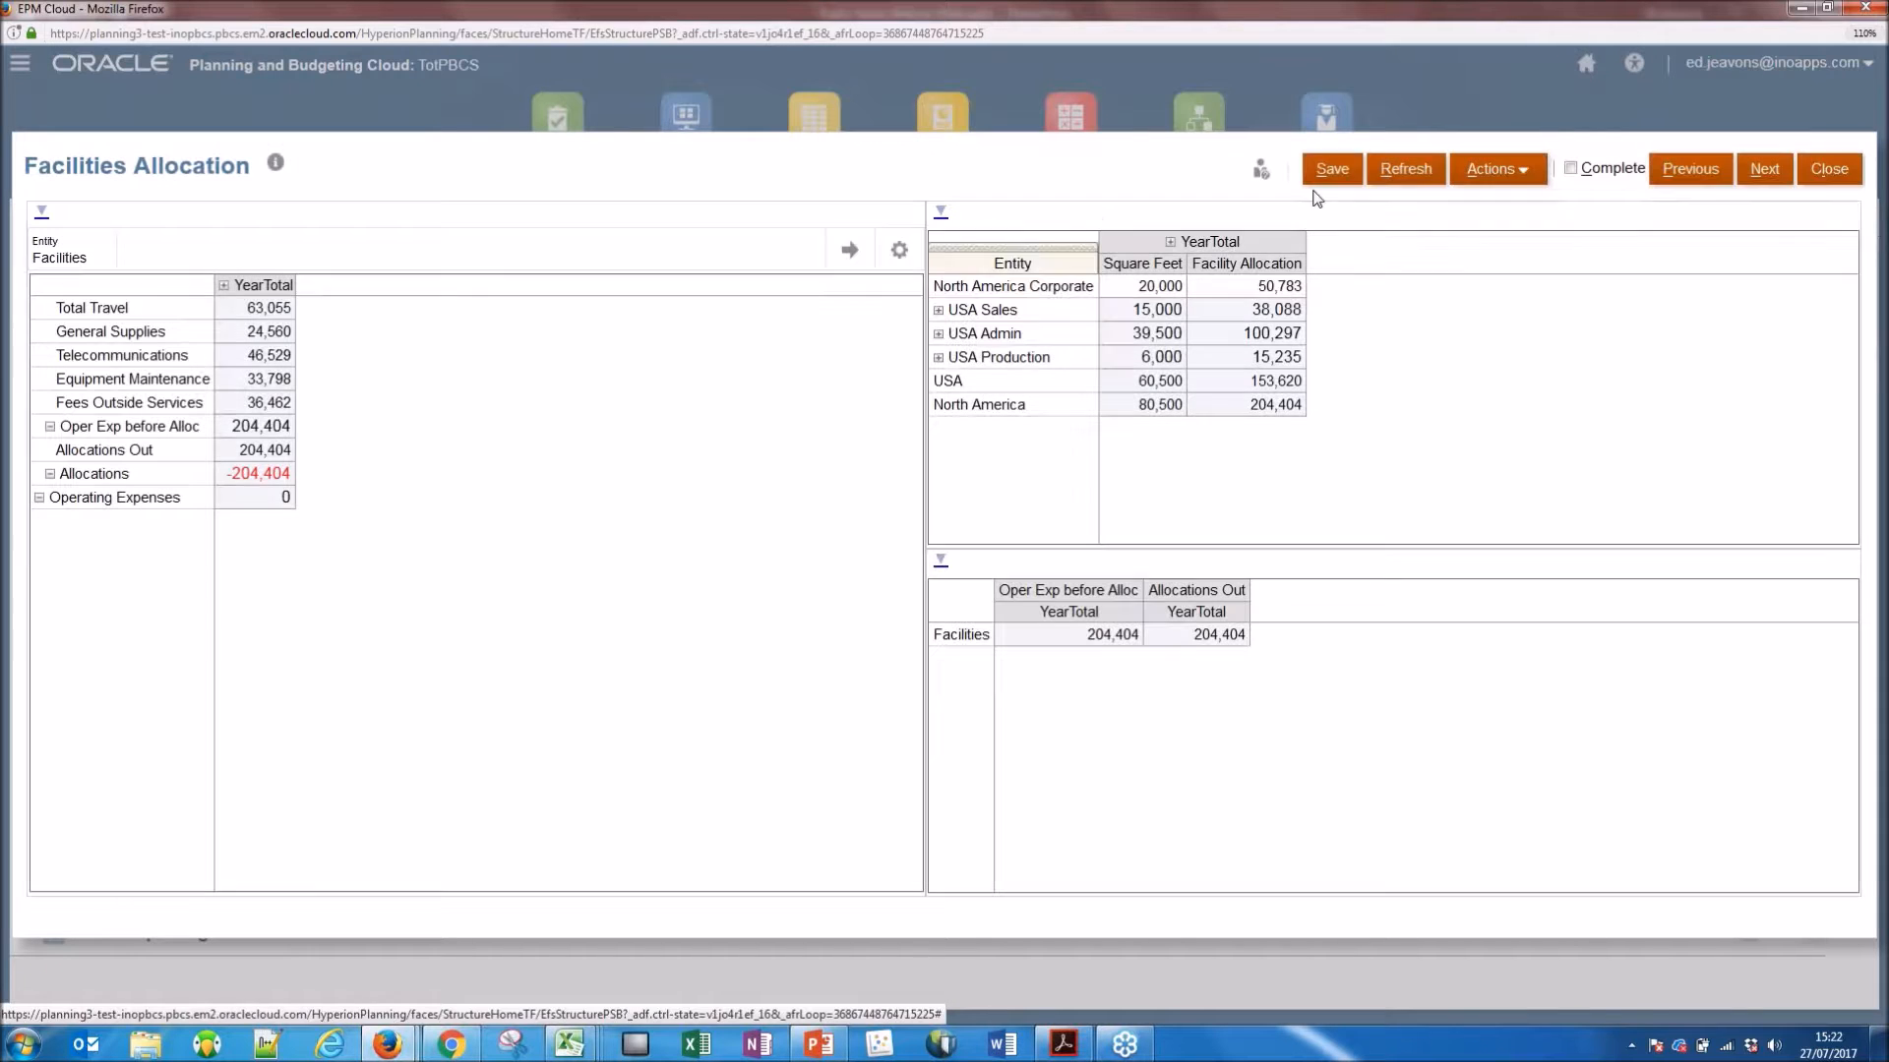
Check the USA Sales allocation and square feet, and expand YearTotal into quarters and Q1 into months in the allocation grid.
click(1233, 309)
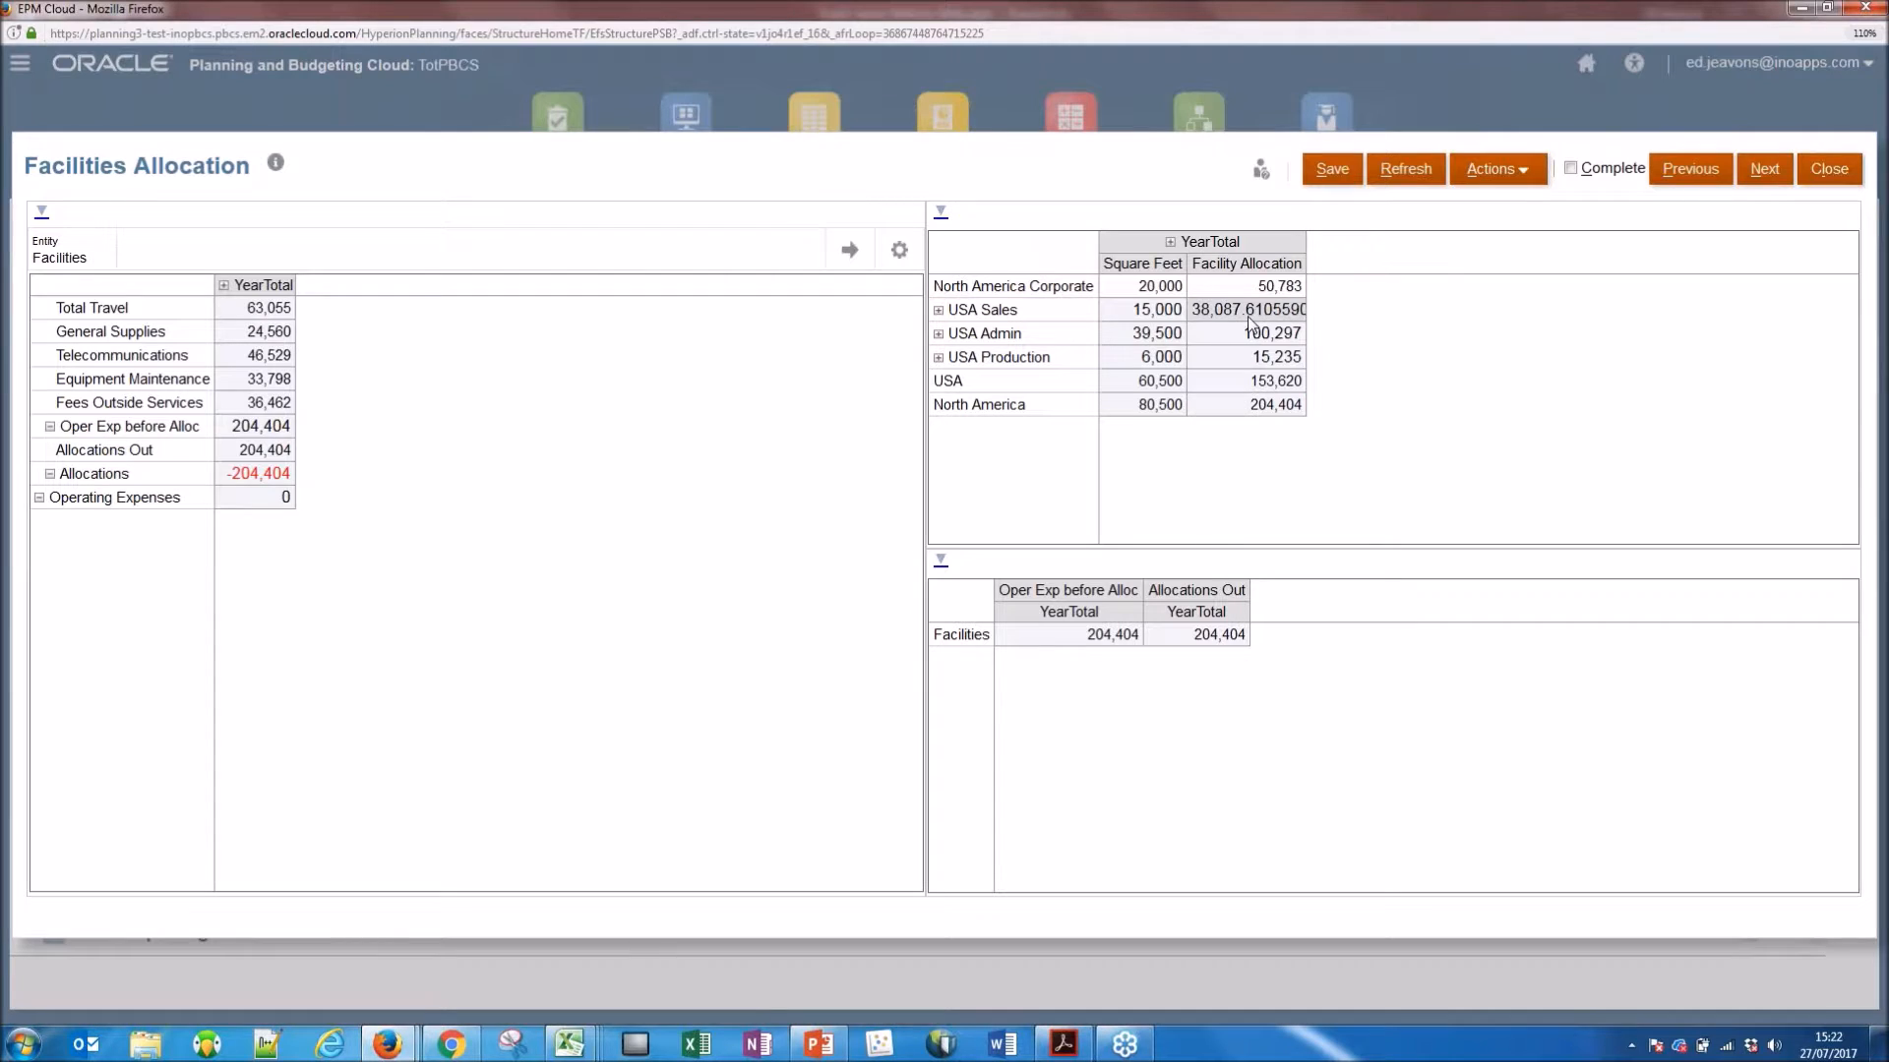
click(1144, 313)
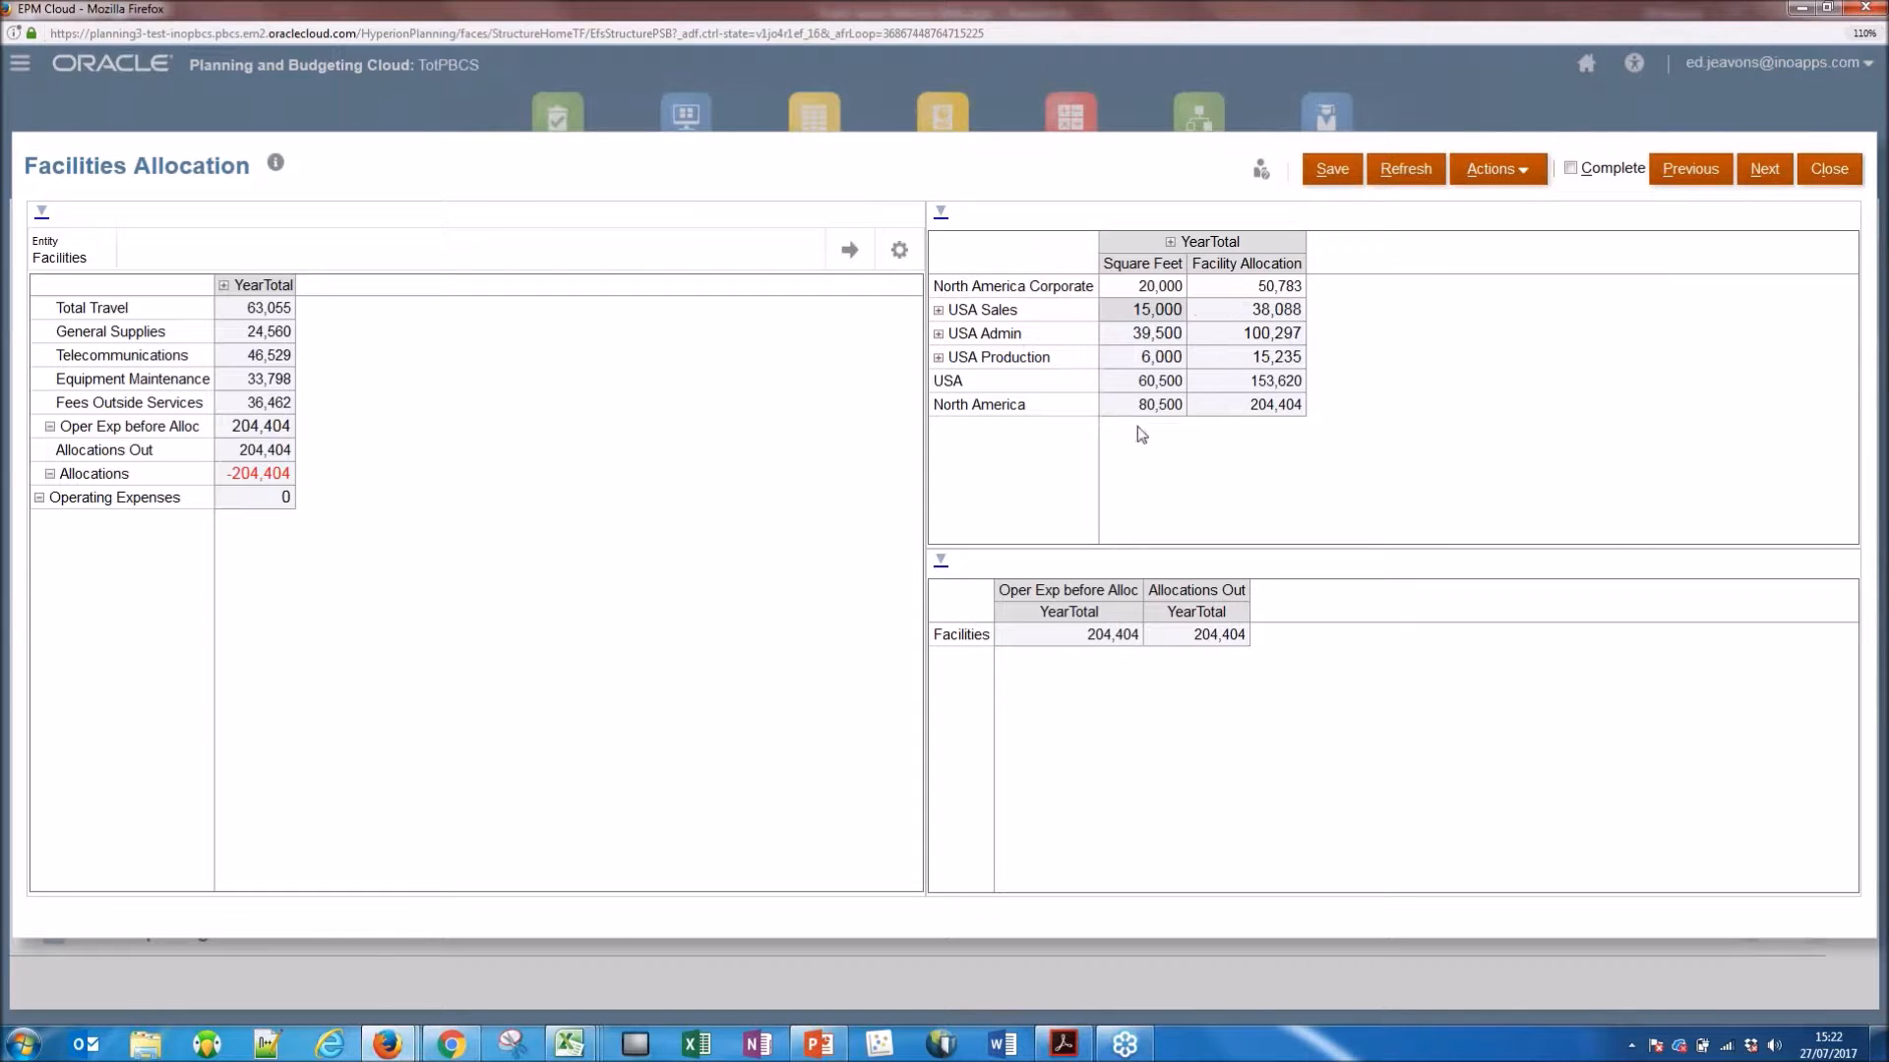
click(1183, 246)
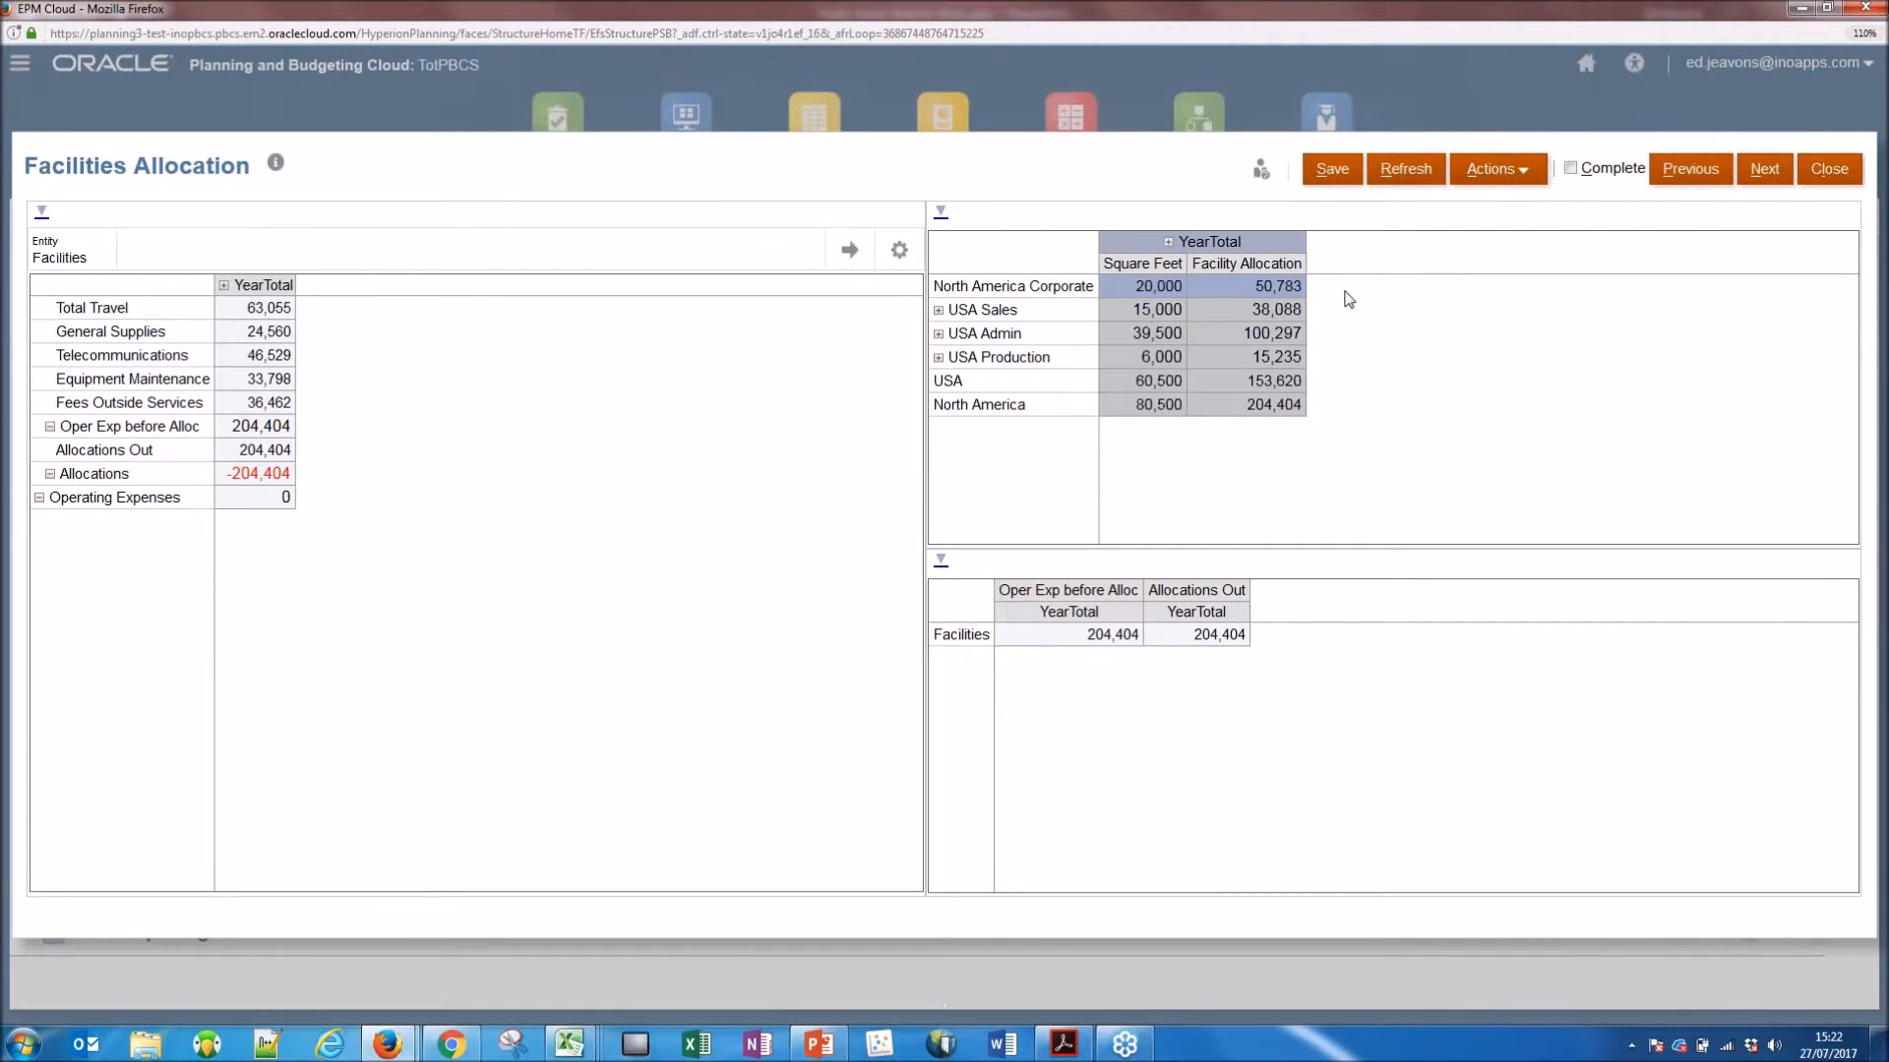
click(1168, 245)
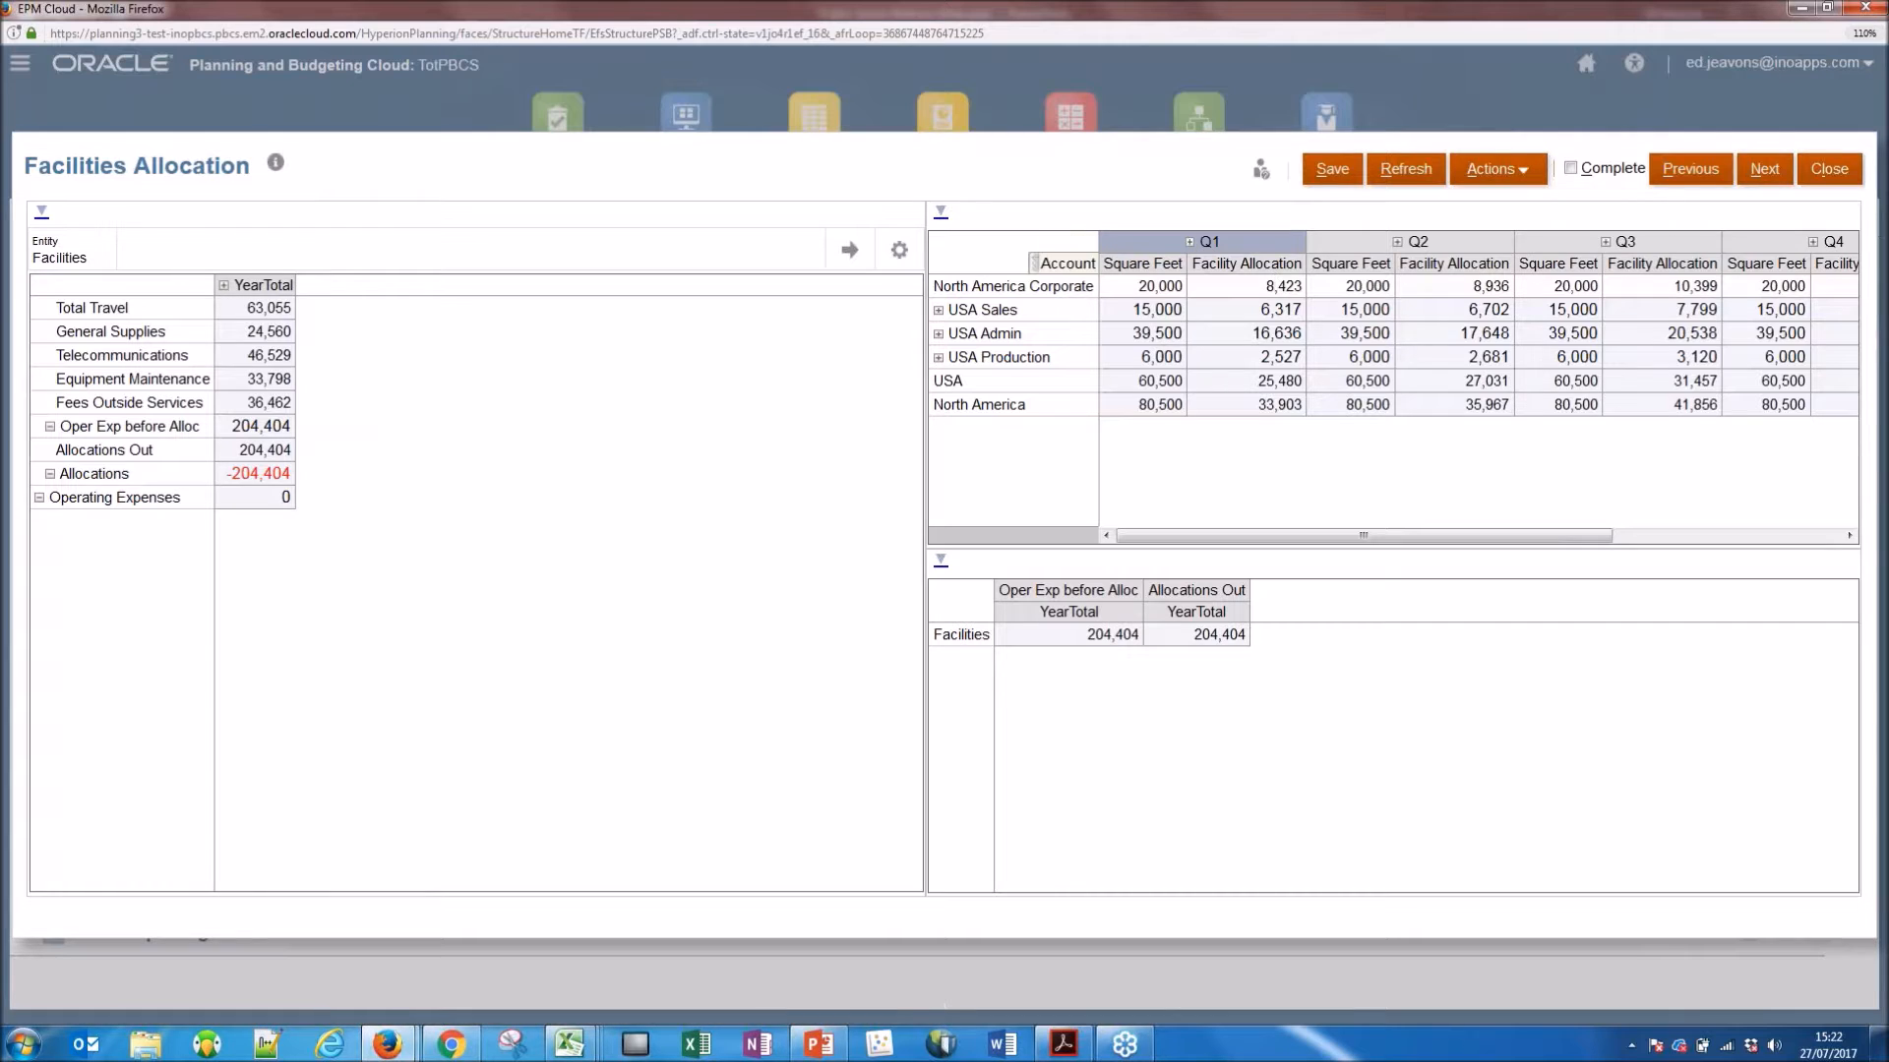
click(1189, 241)
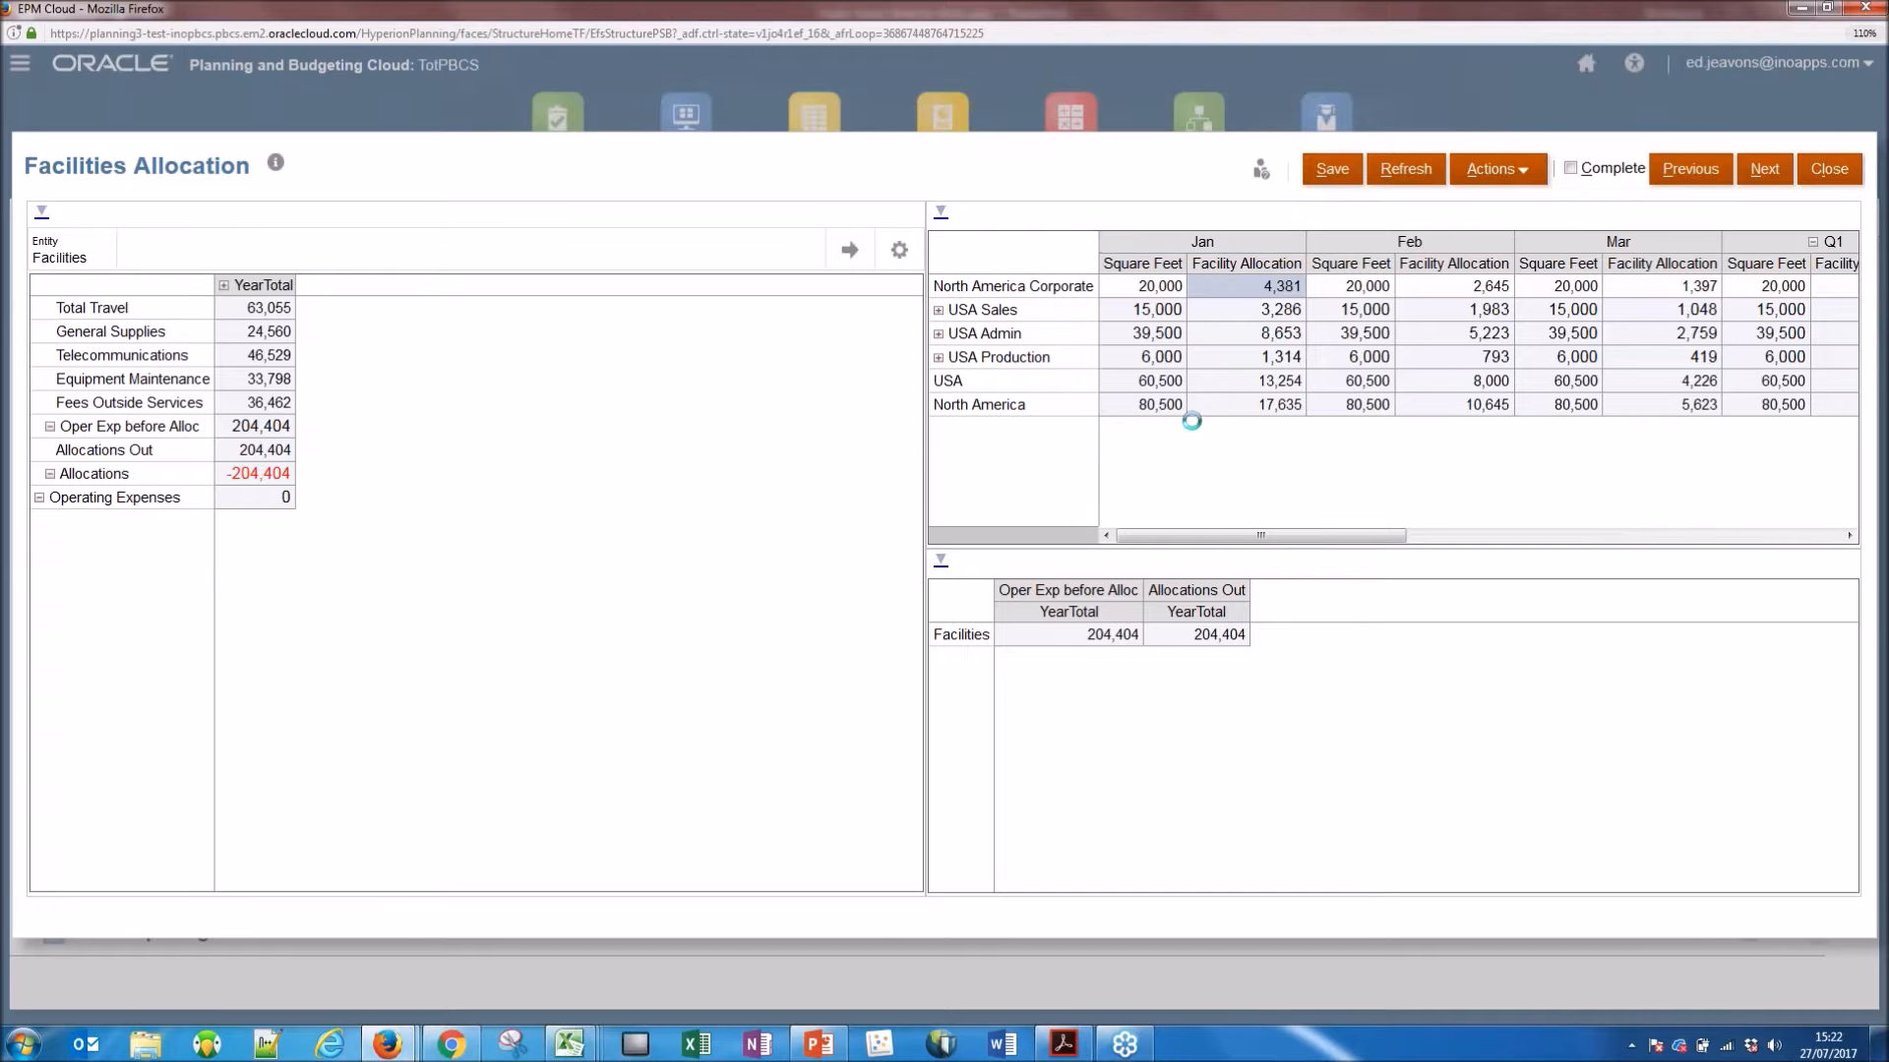
Try to overwrite the January Facility Allocation for North America Corporate with 500, save the data, and close the form.
click(1270, 285)
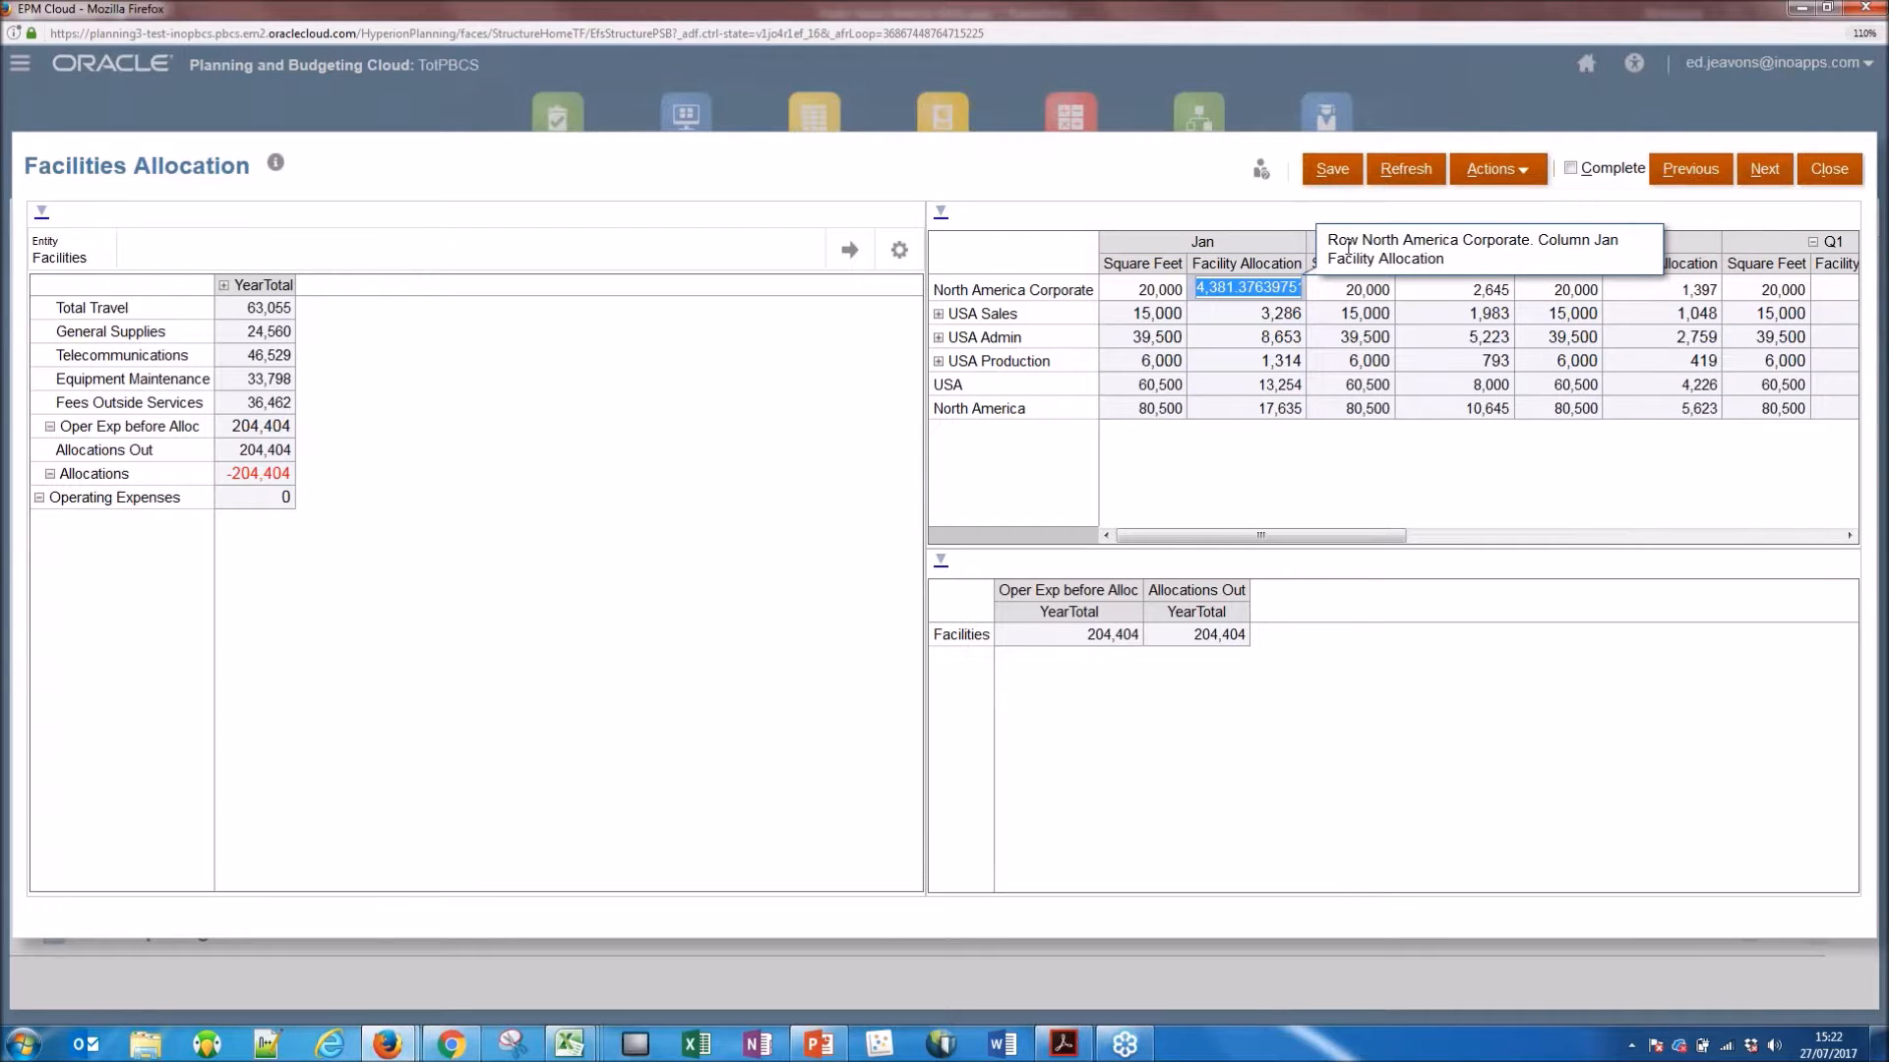
text(5000)
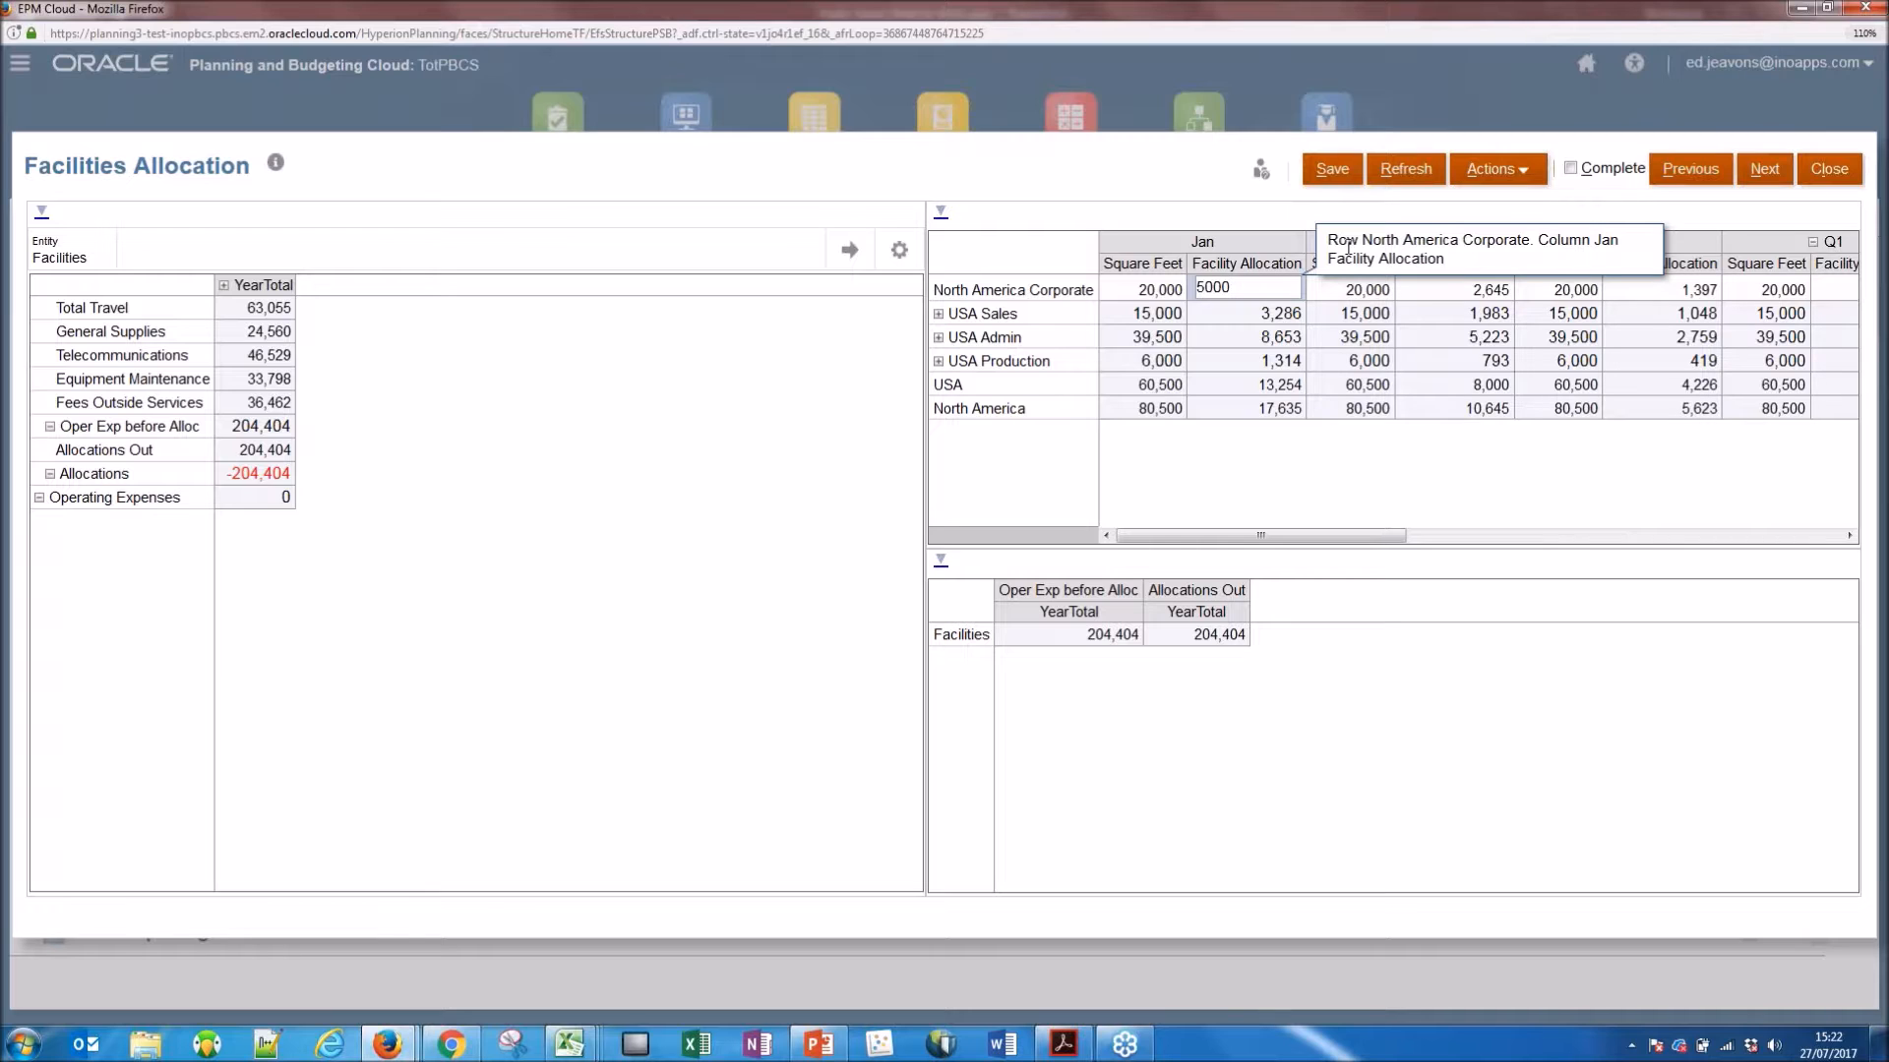
key(Return)
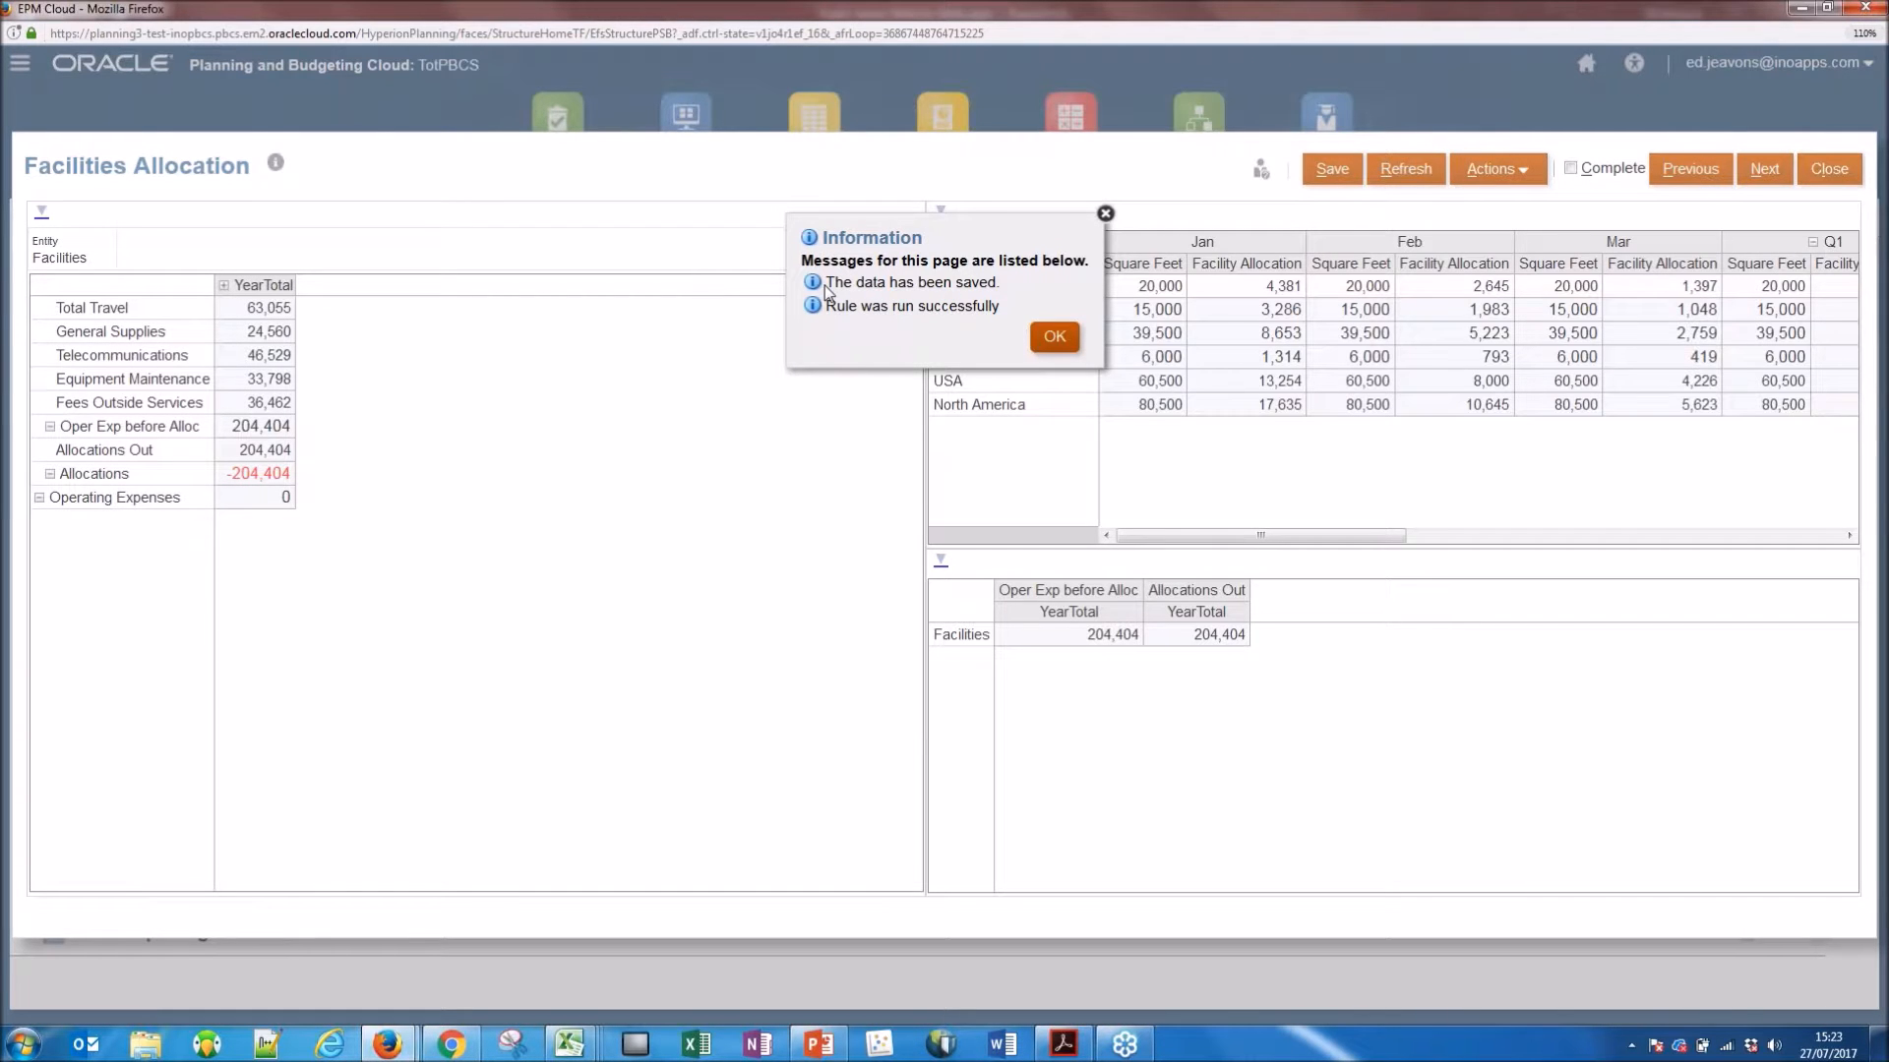
click(1051, 338)
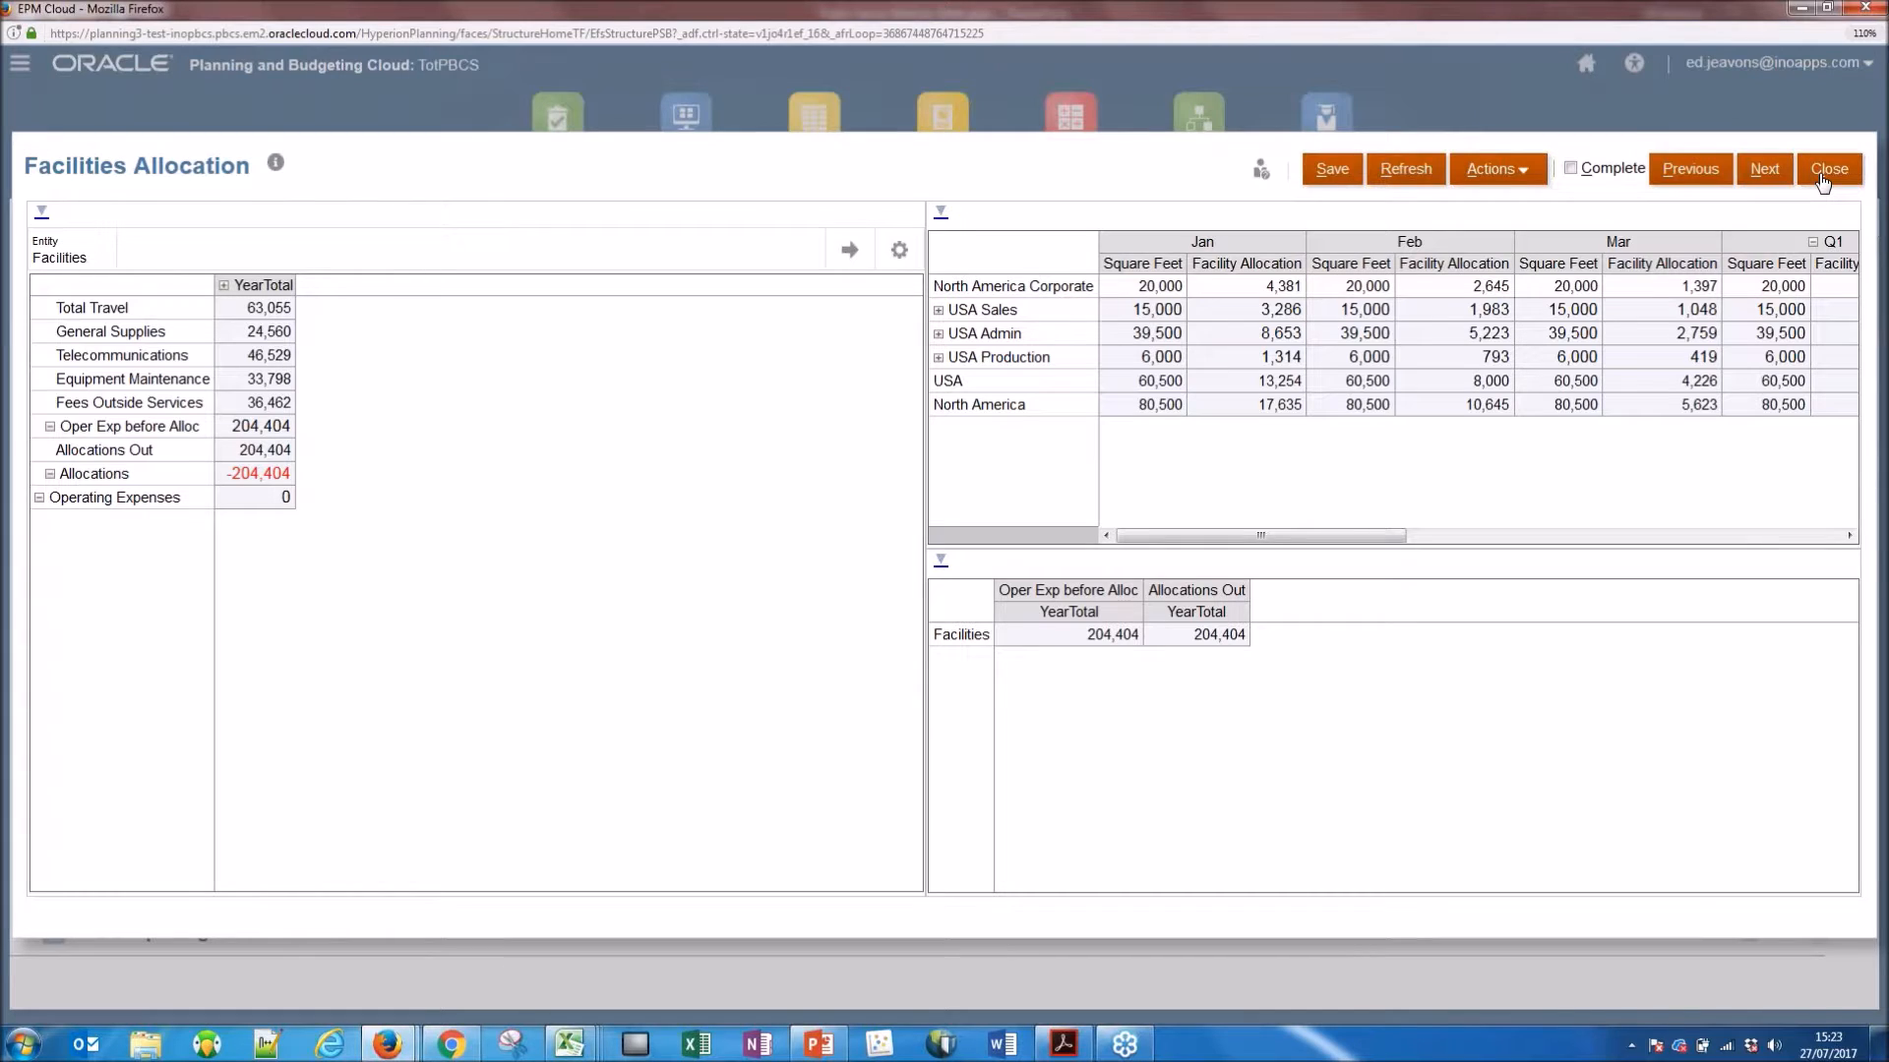
click(1823, 183)
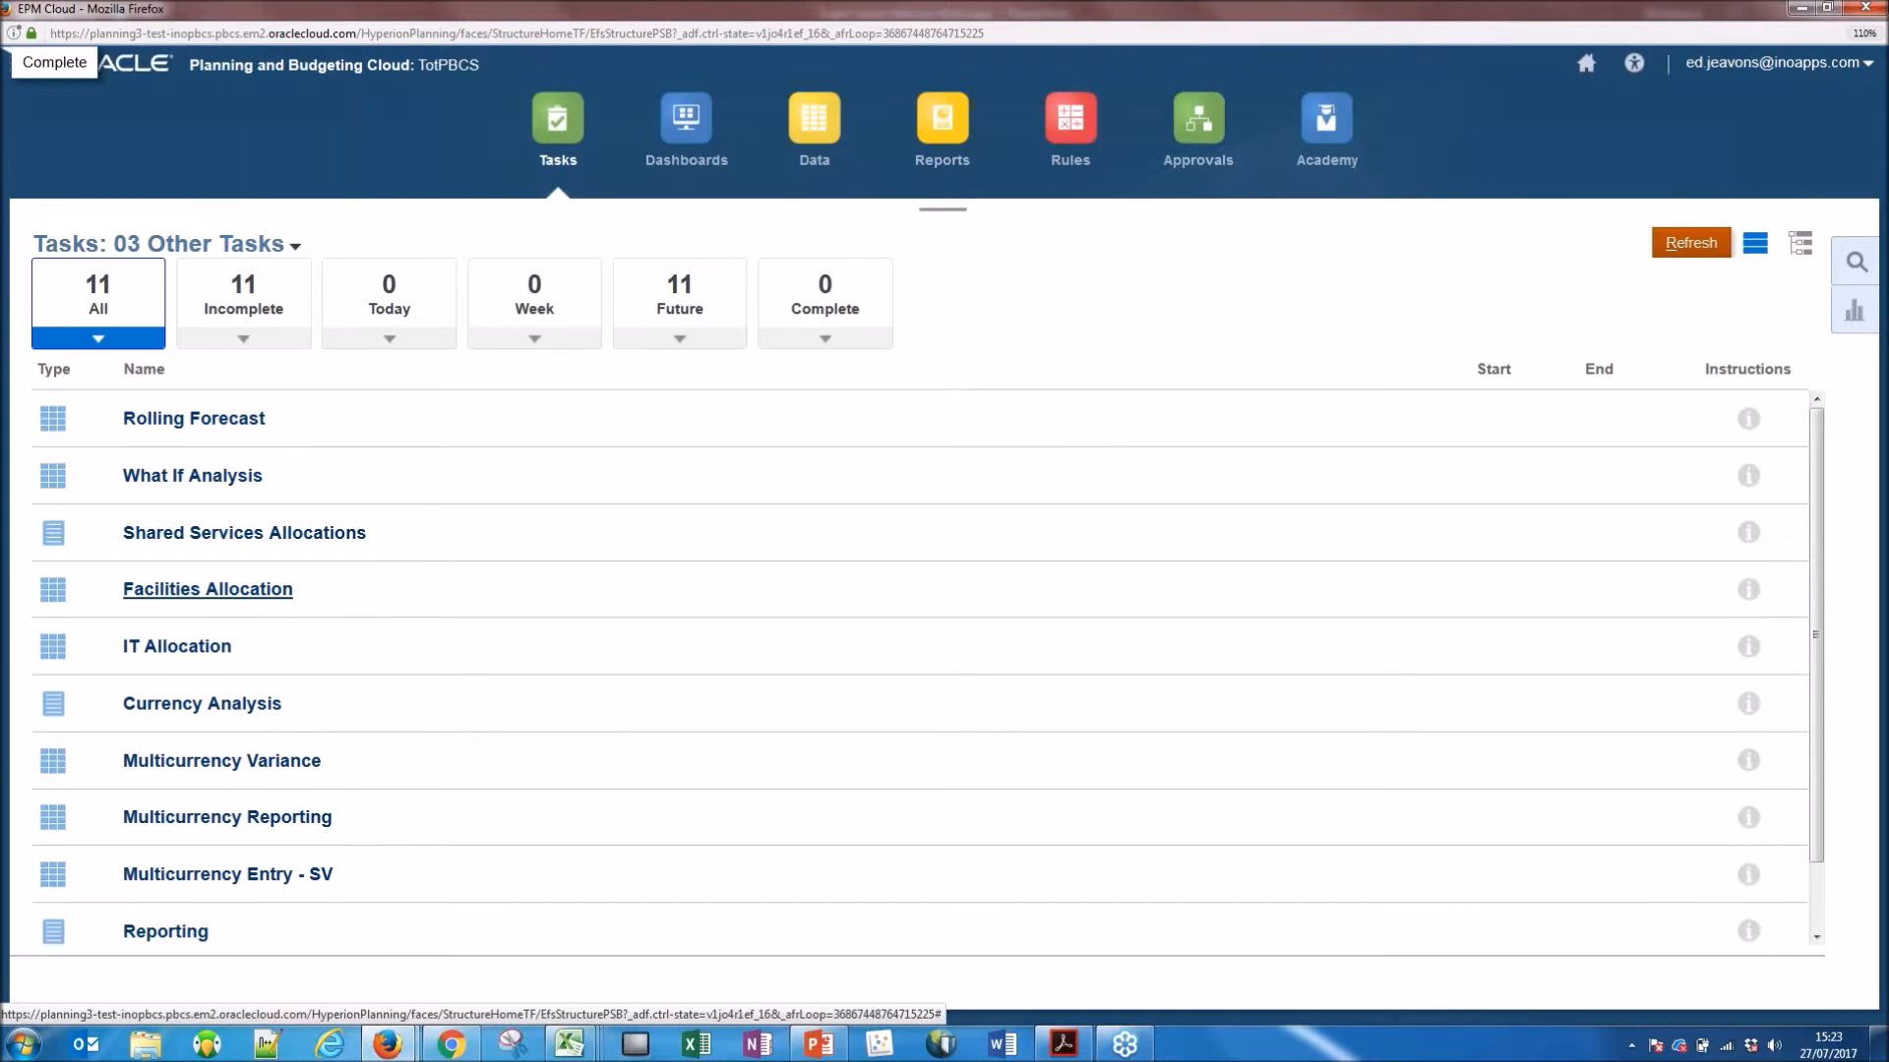
Open the IT Allocation task, run Allocate IT Expenses from the Telecommunications YearTotal cell, acknowledge the message, and close the form.
click(177, 646)
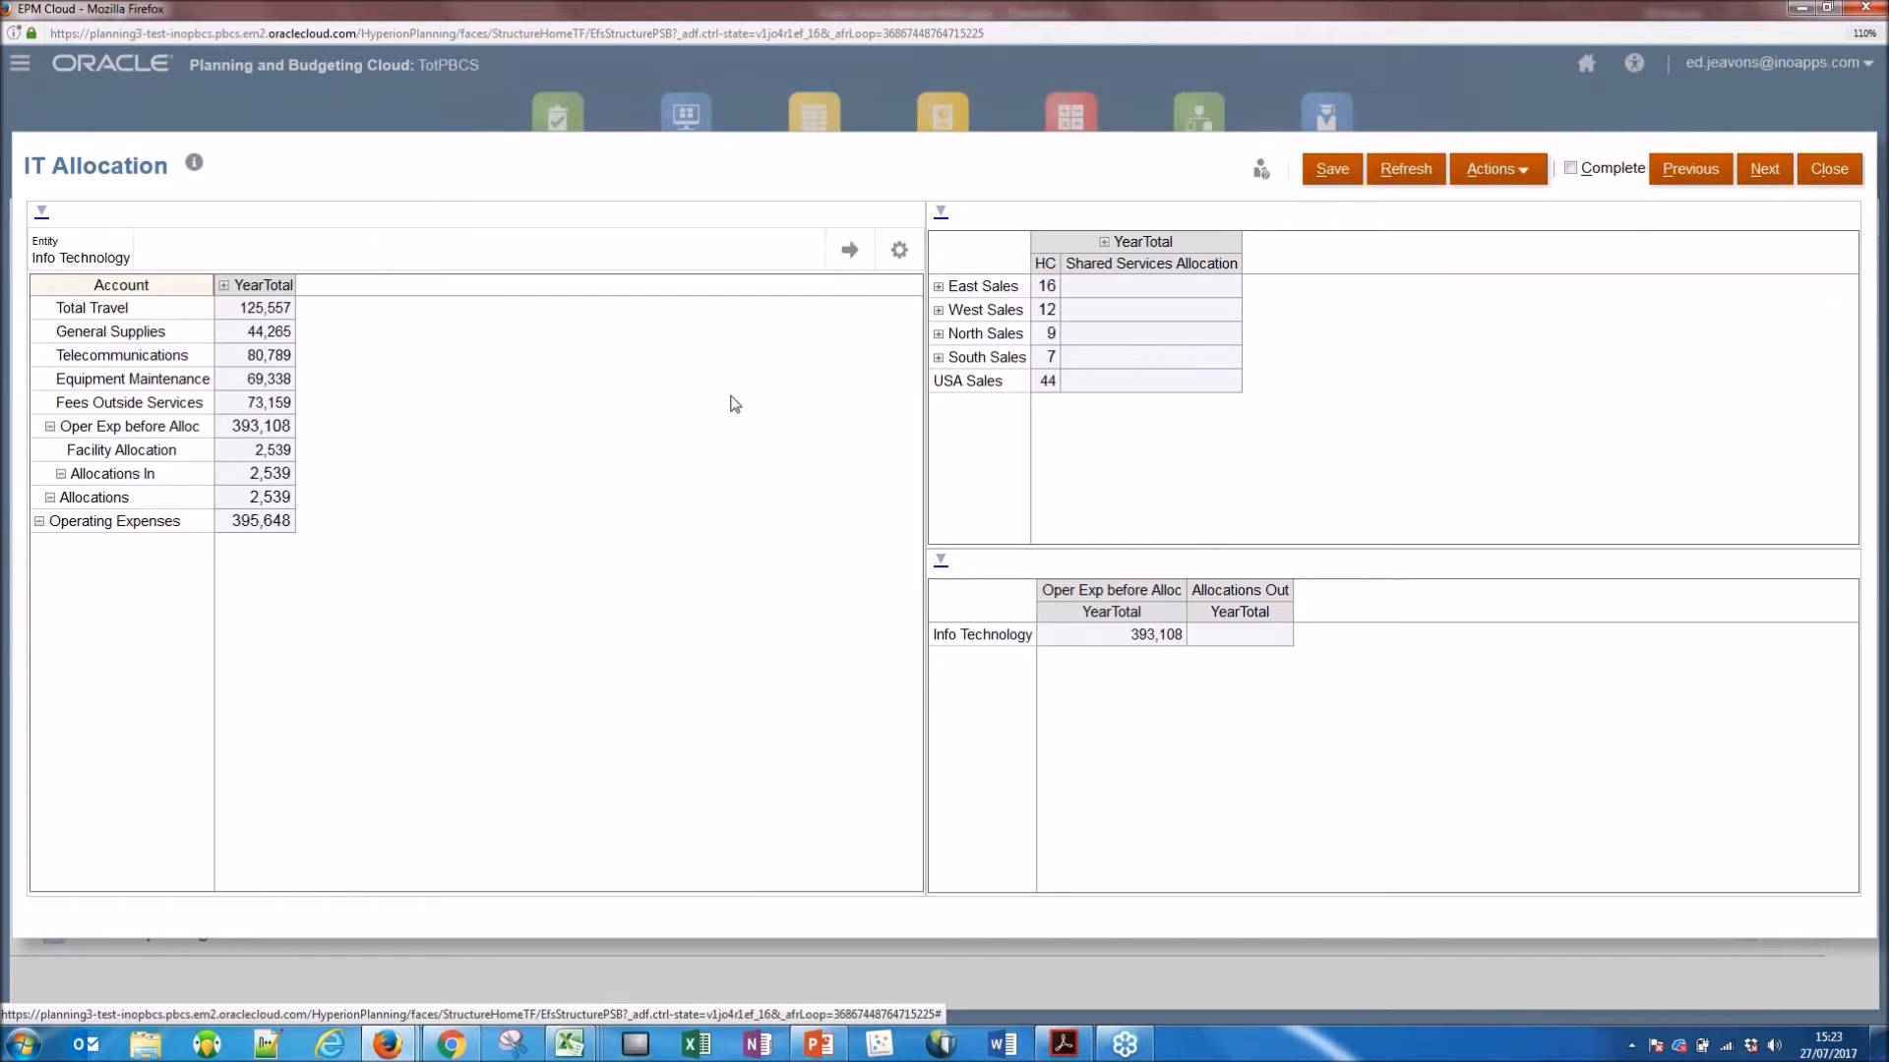
click(241, 351)
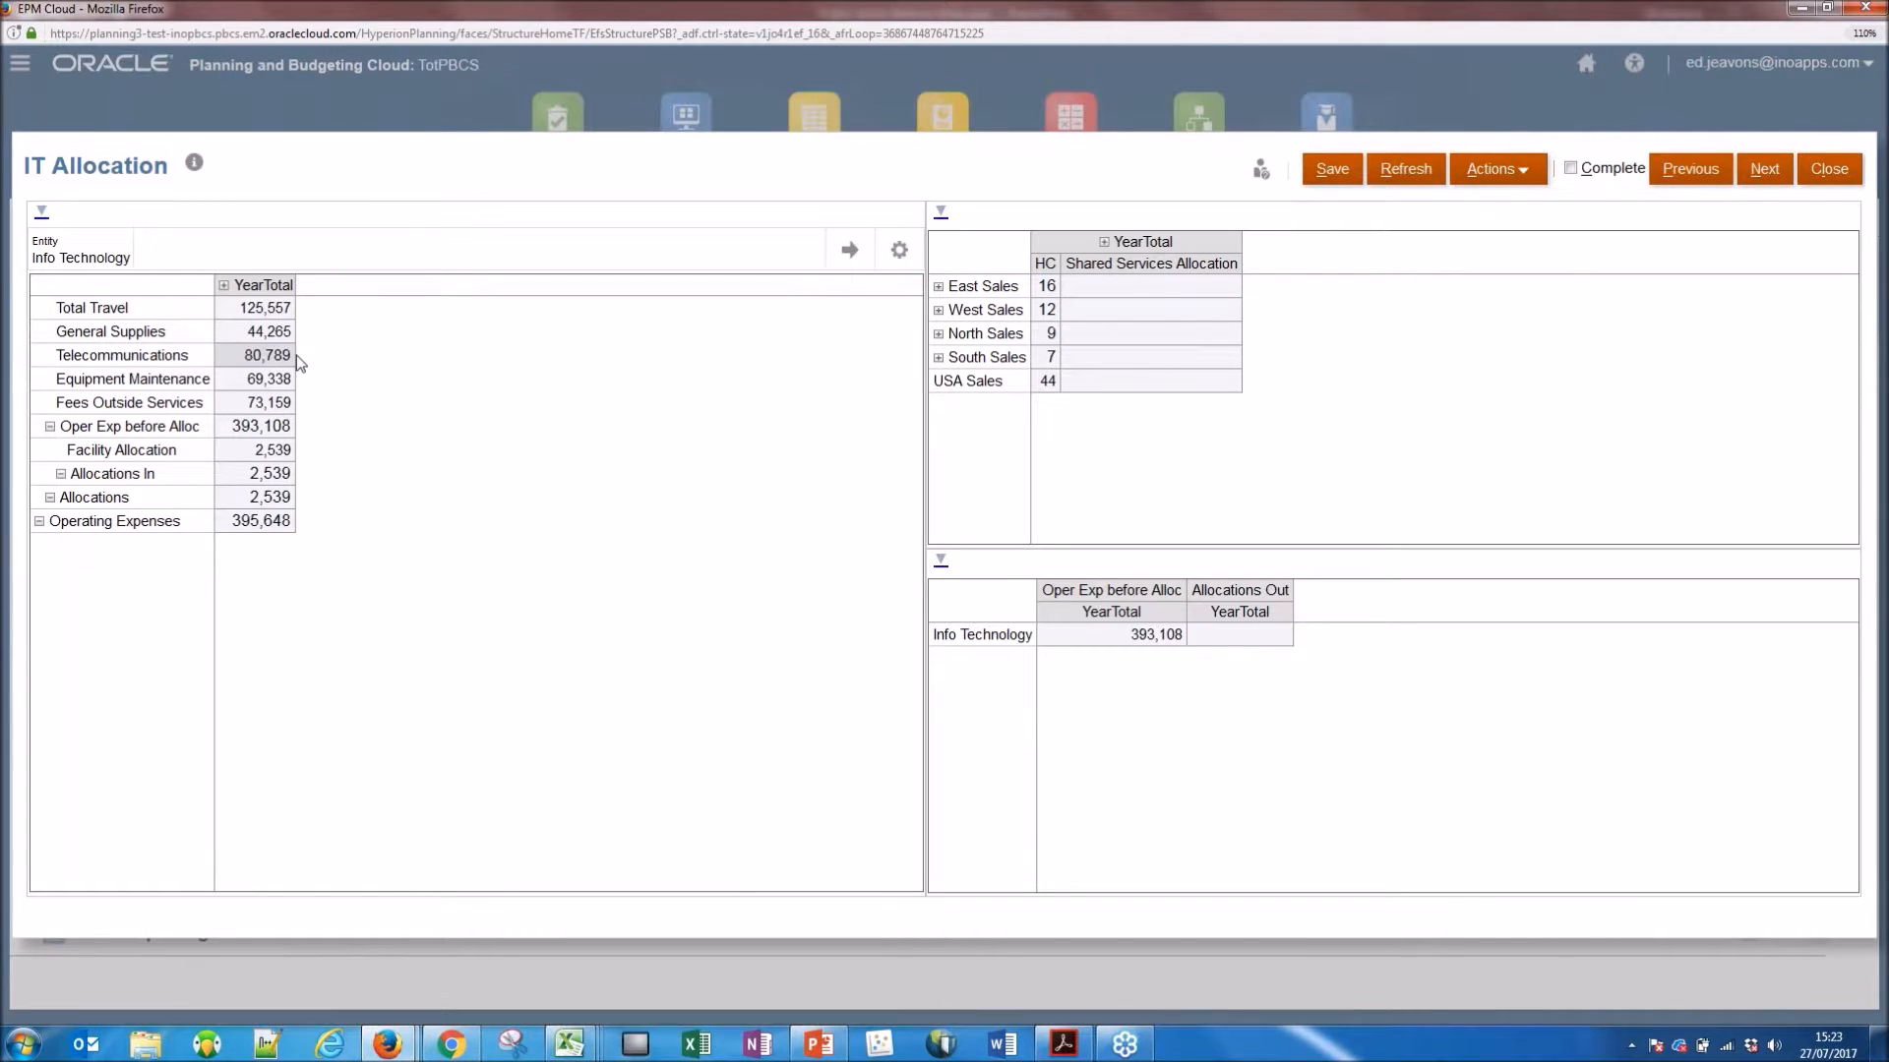
right_click(240, 350)
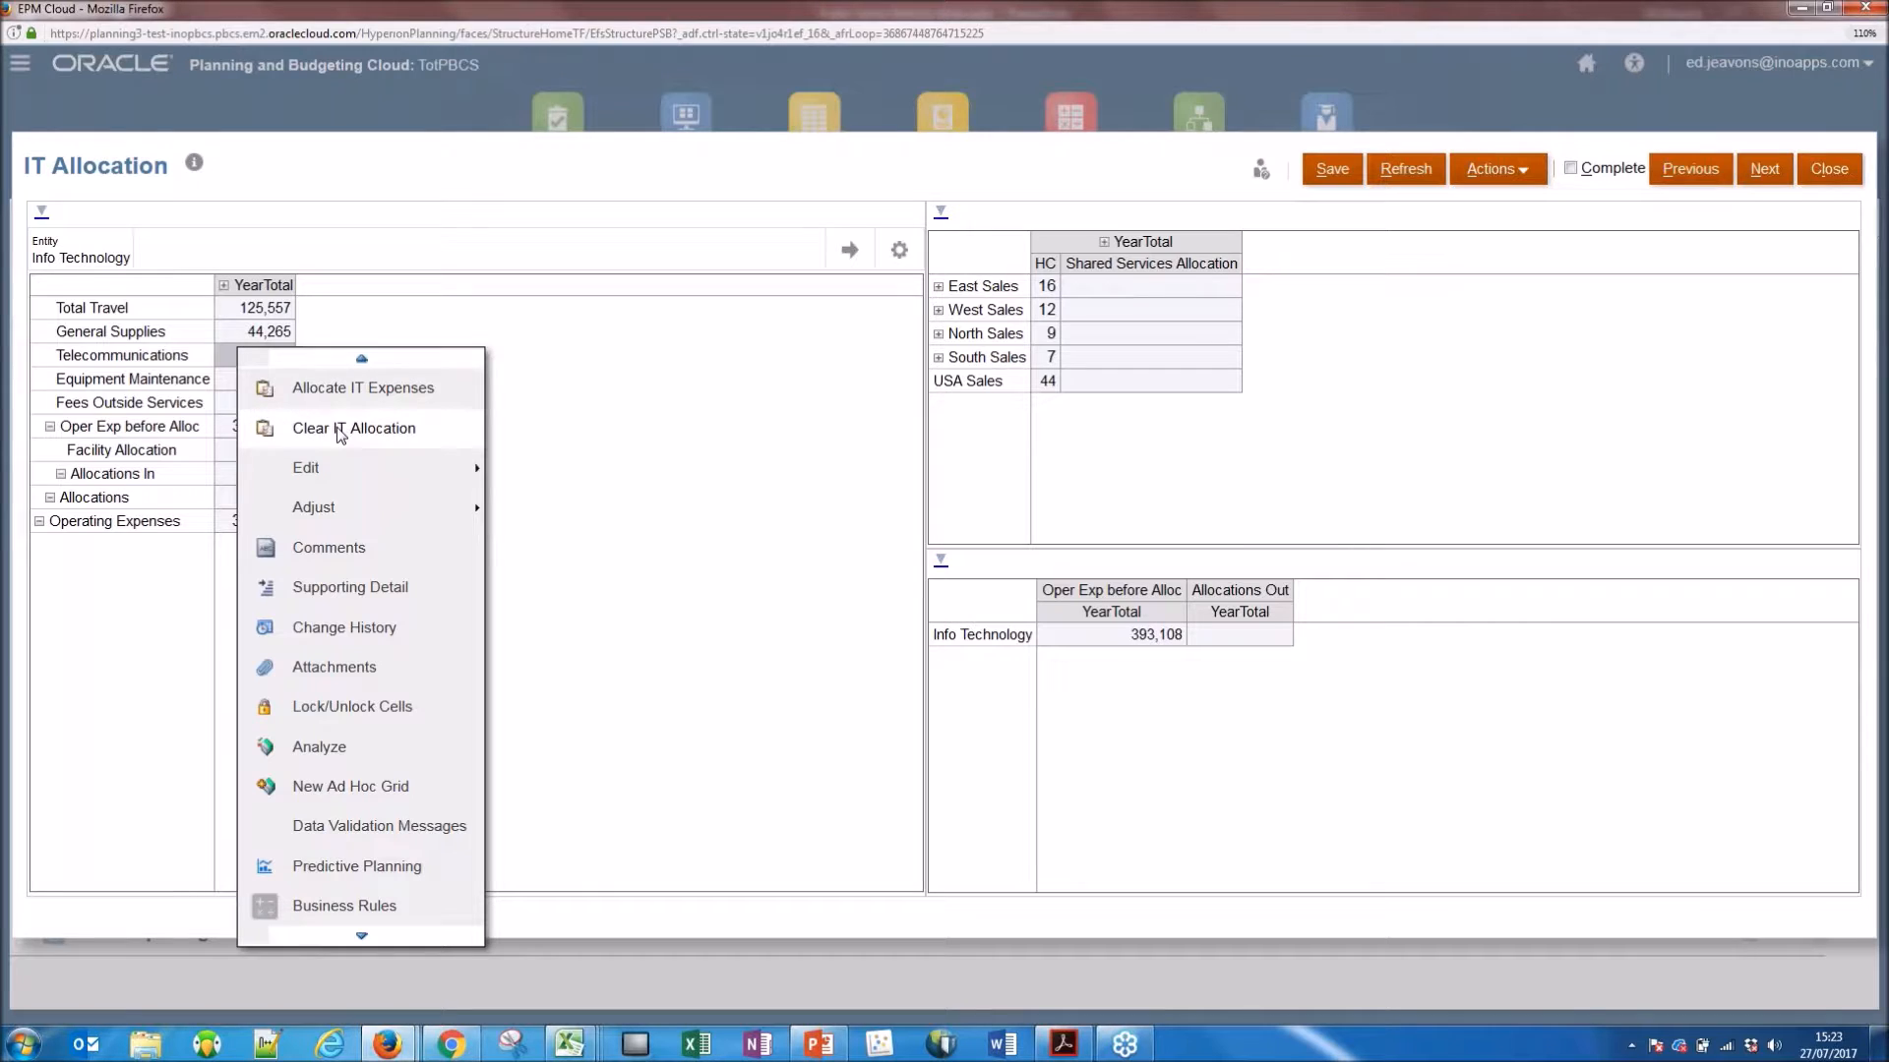
click(372, 389)
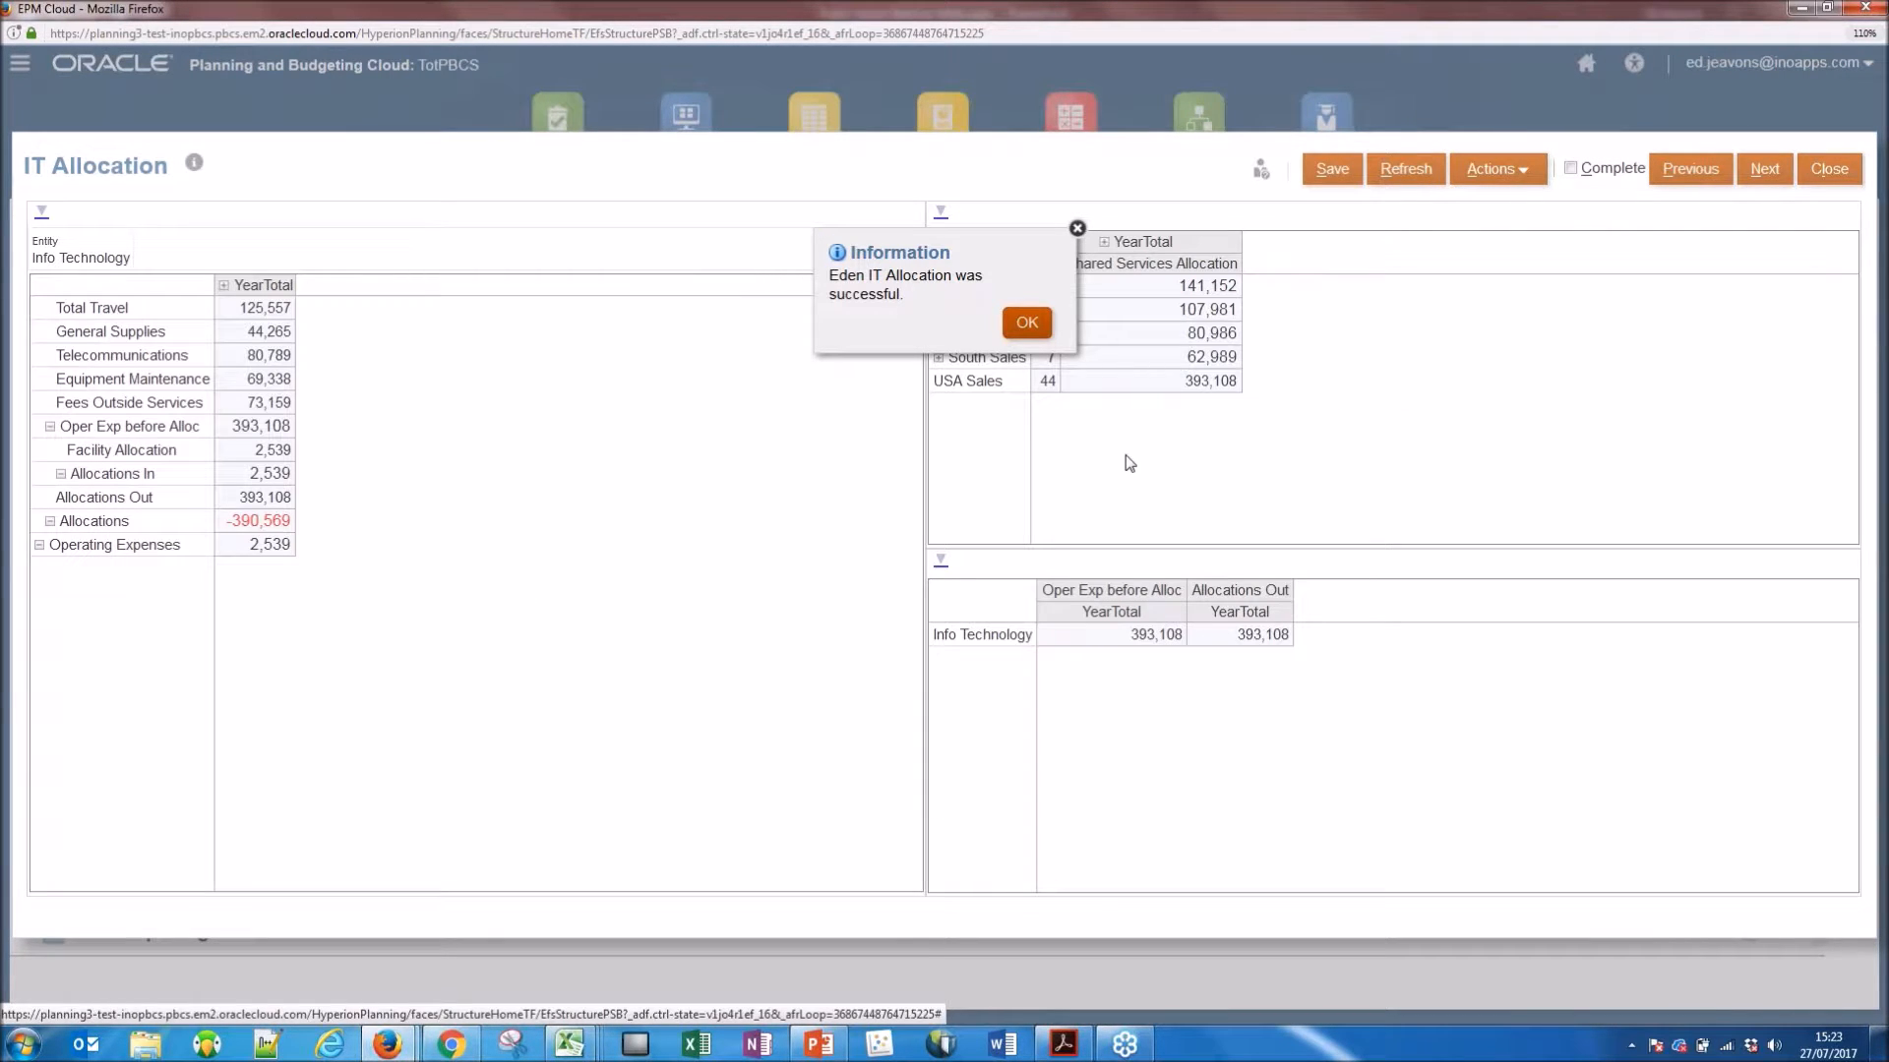
click(1027, 323)
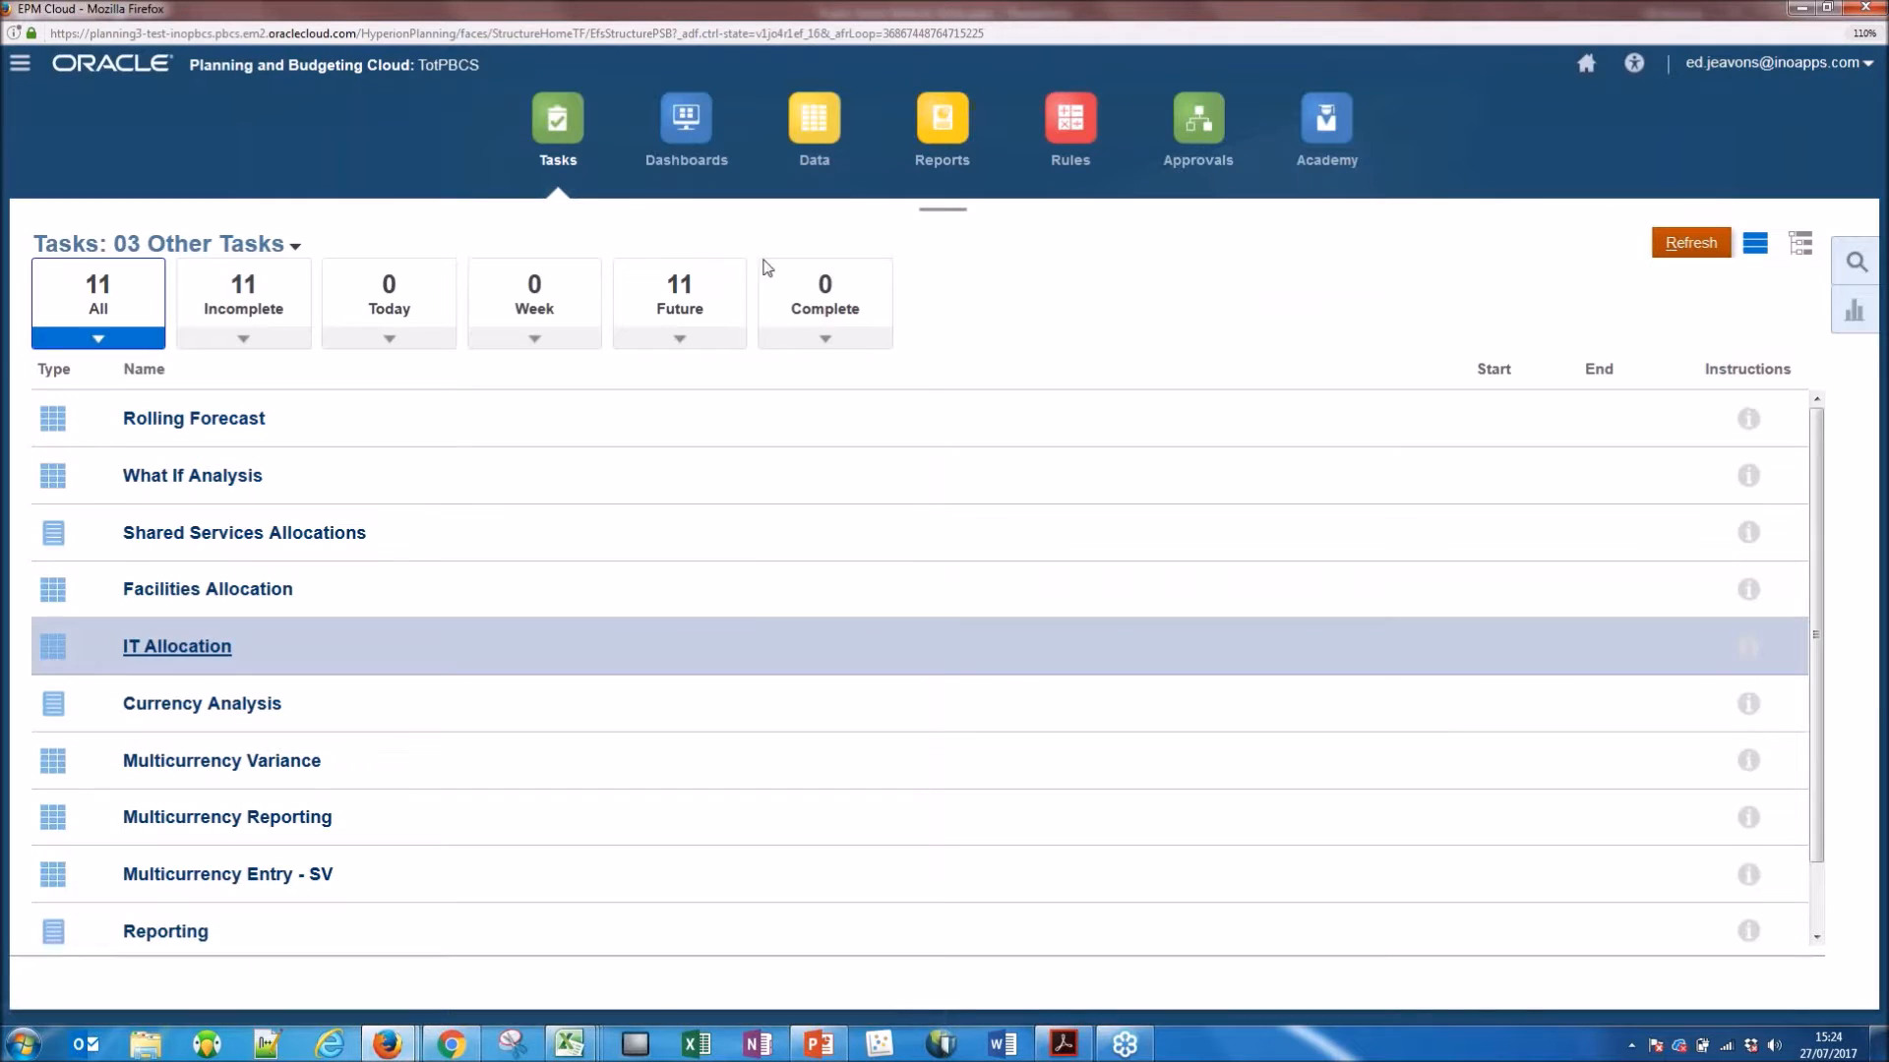
Show the list of reports, read through A Balance Sheet.pdf in Adobe Acrobat Reader, and minimise the document.
click(942, 119)
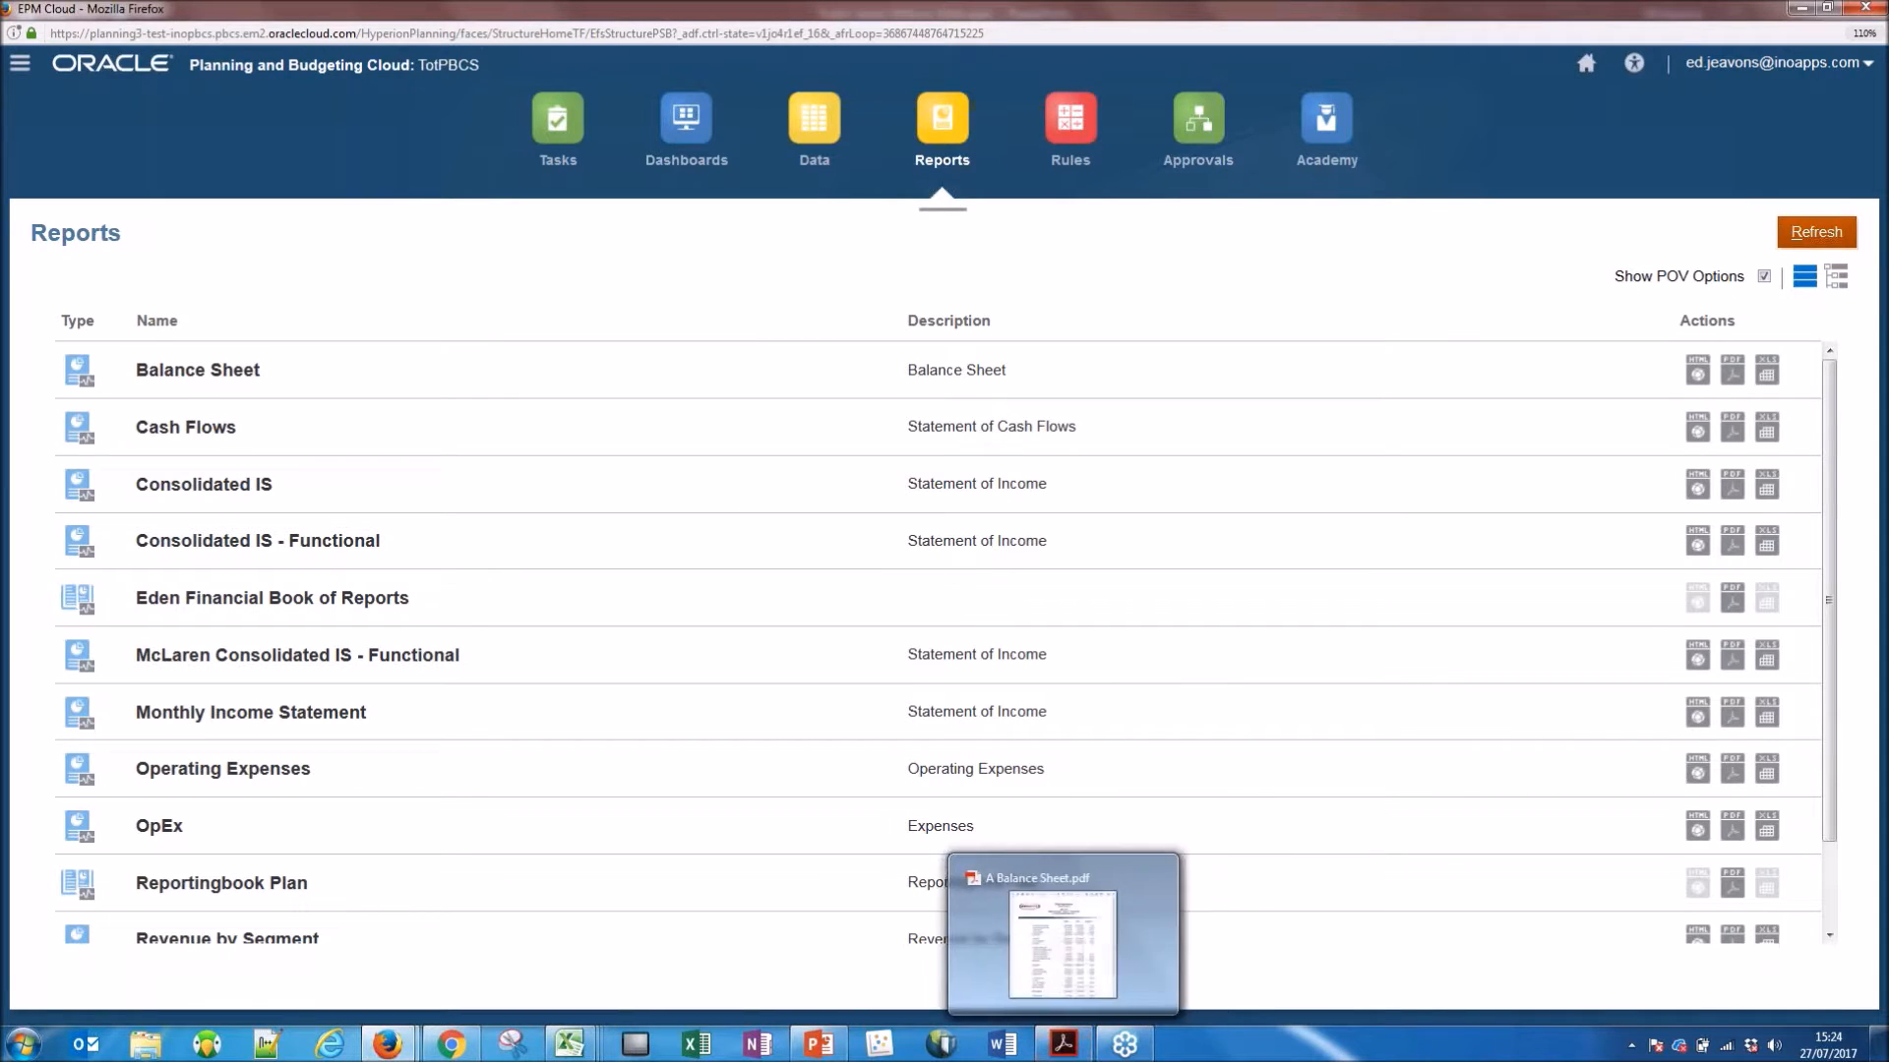
click(1761, 379)
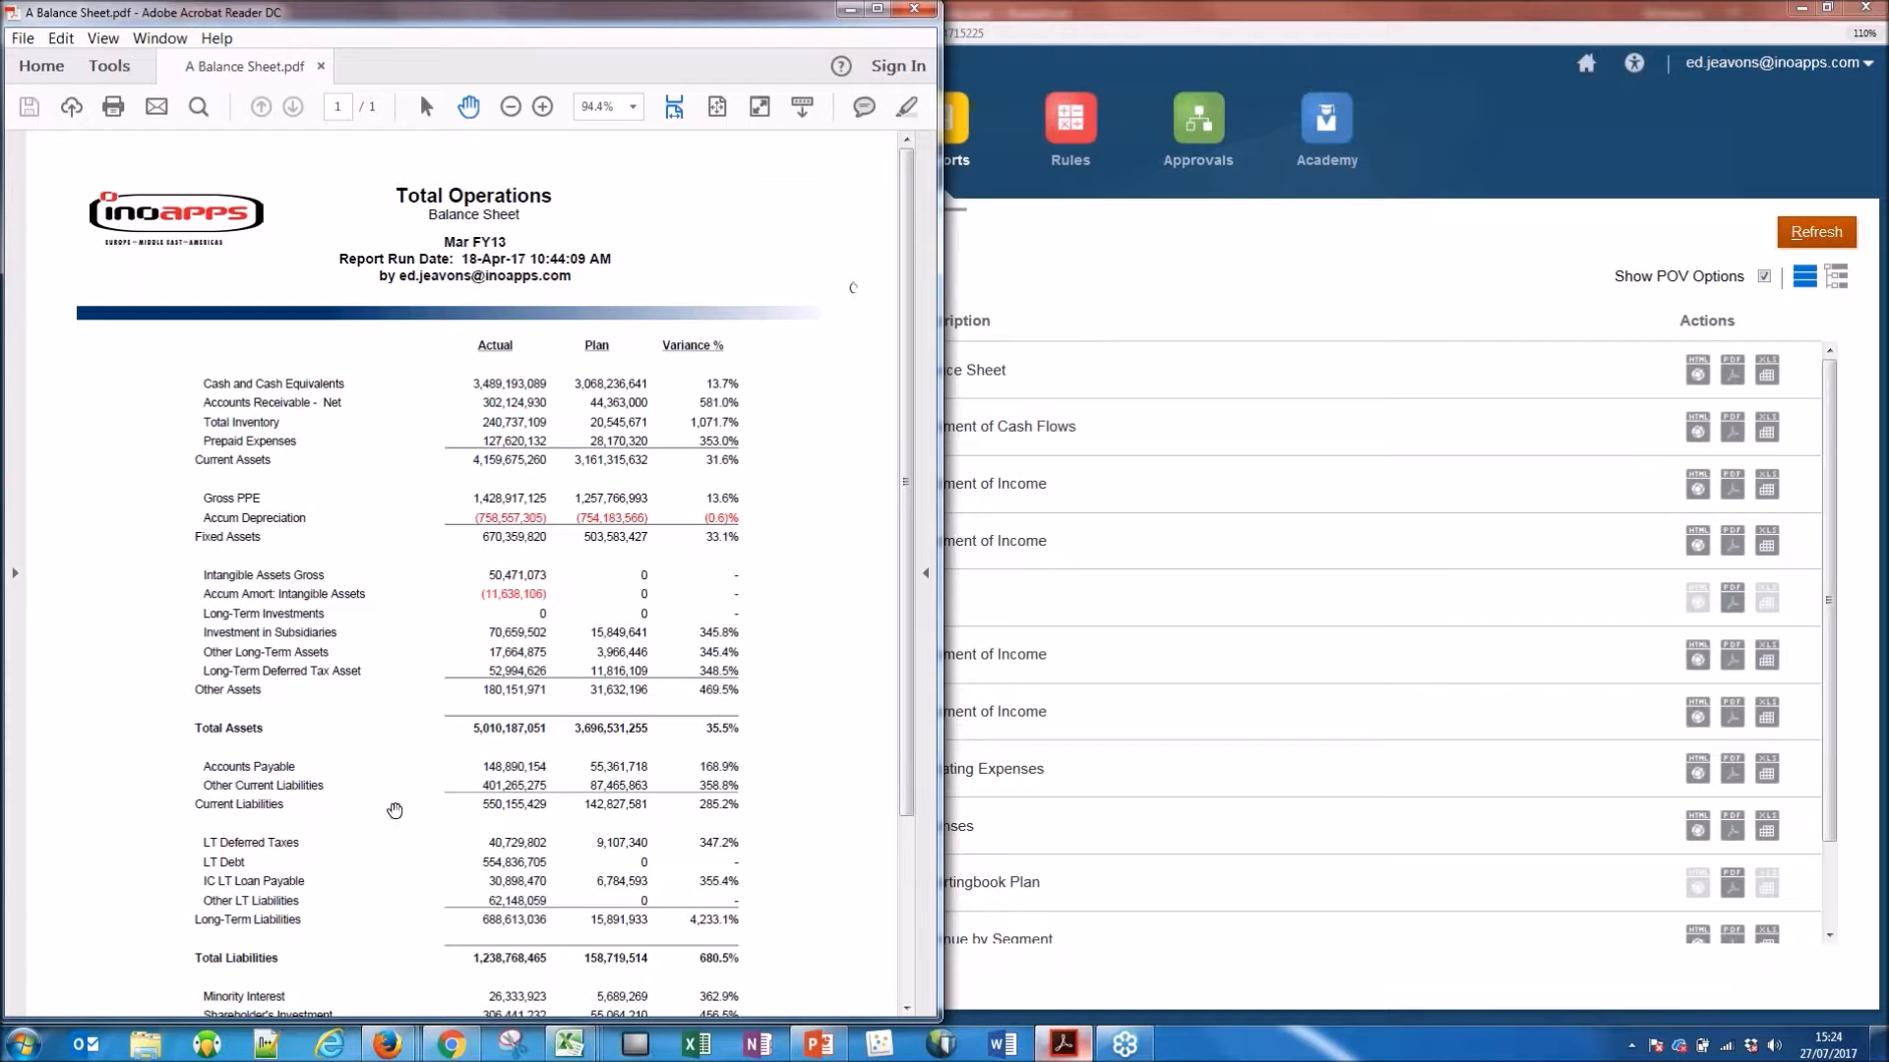
drag(910, 387, 905, 626)
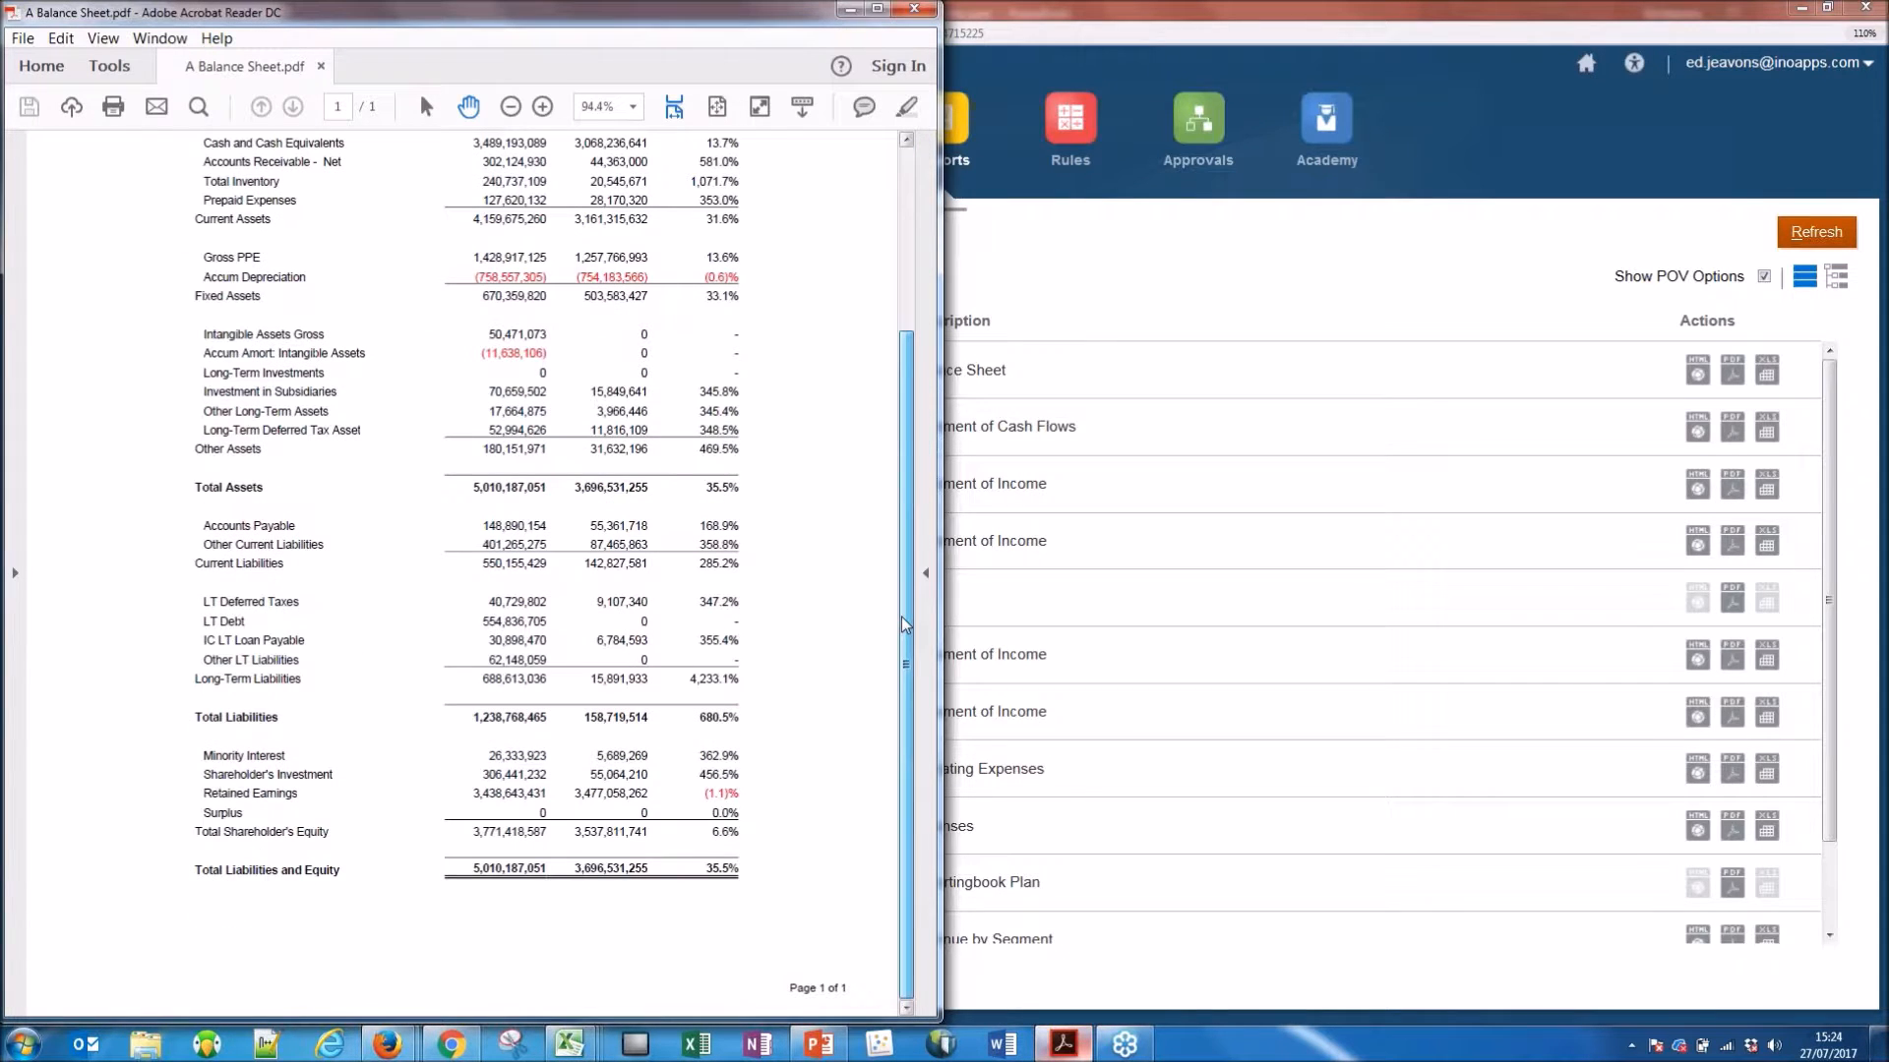
drag(898, 551, 909, 360)
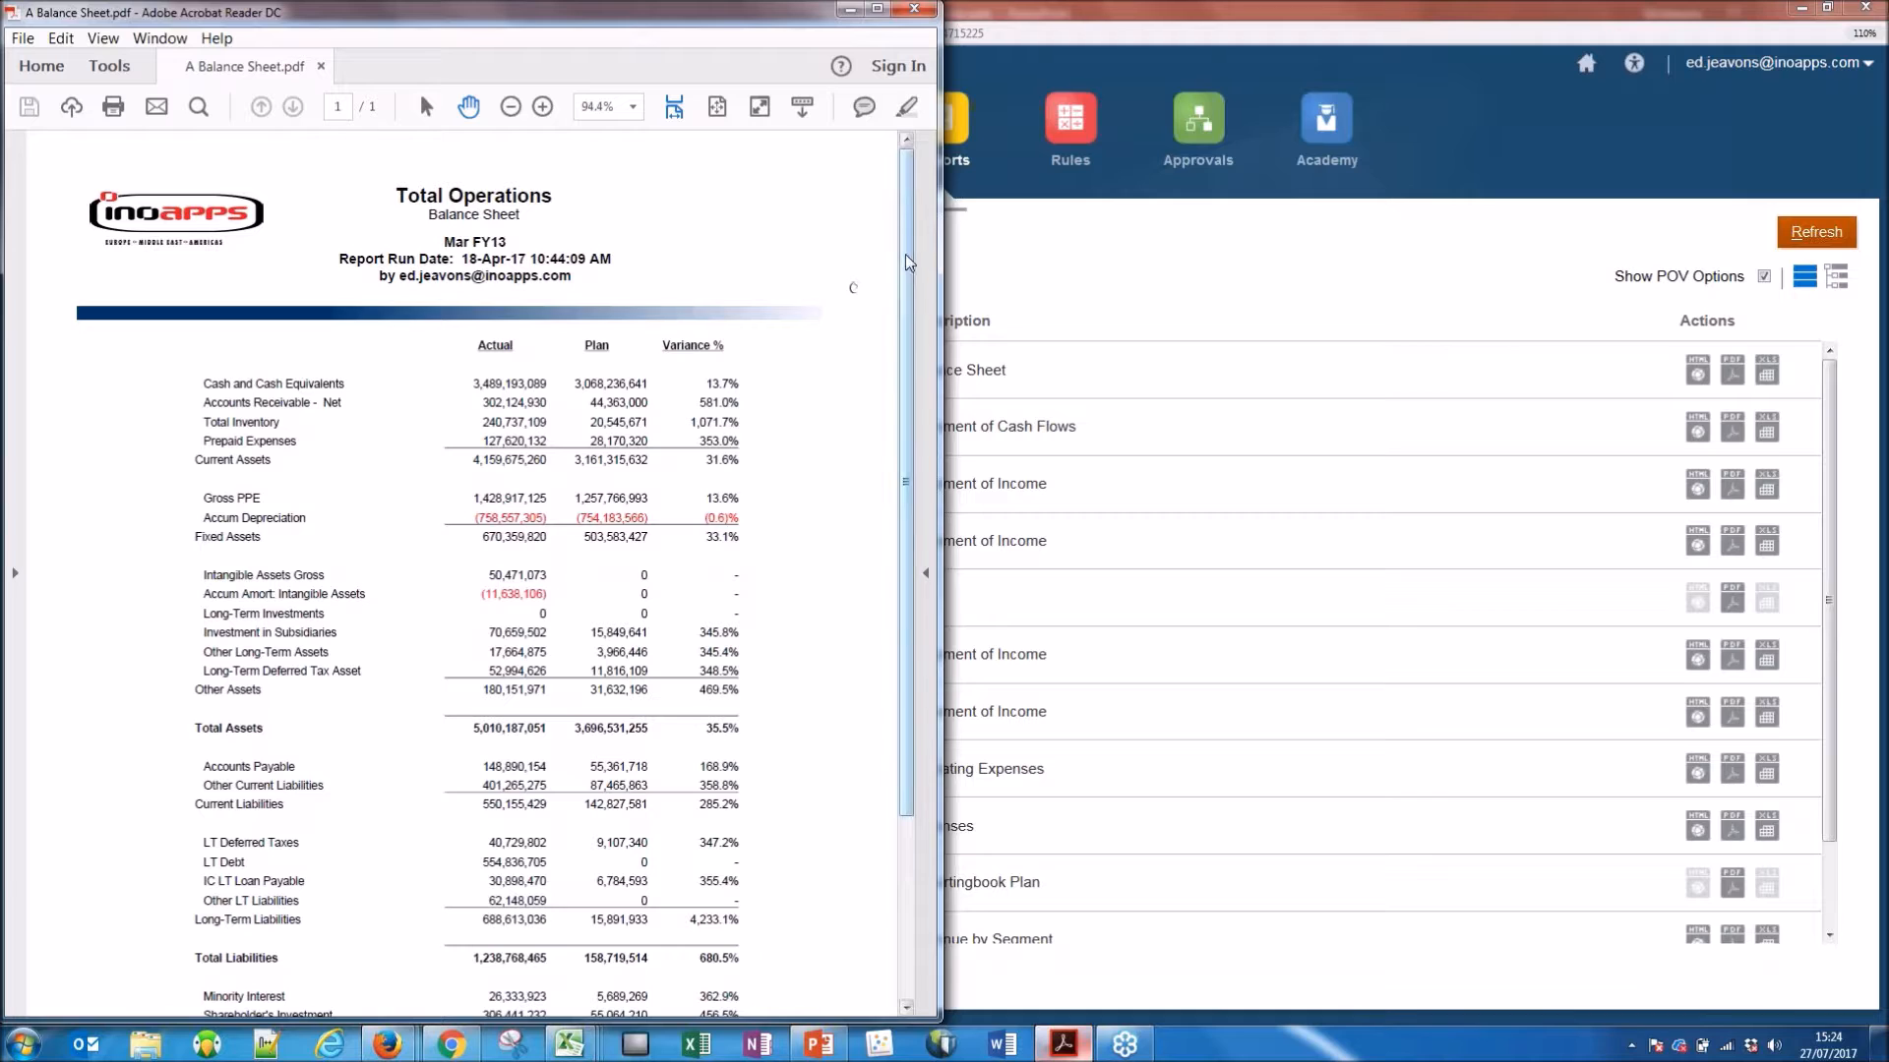
drag(901, 274, 891, 491)
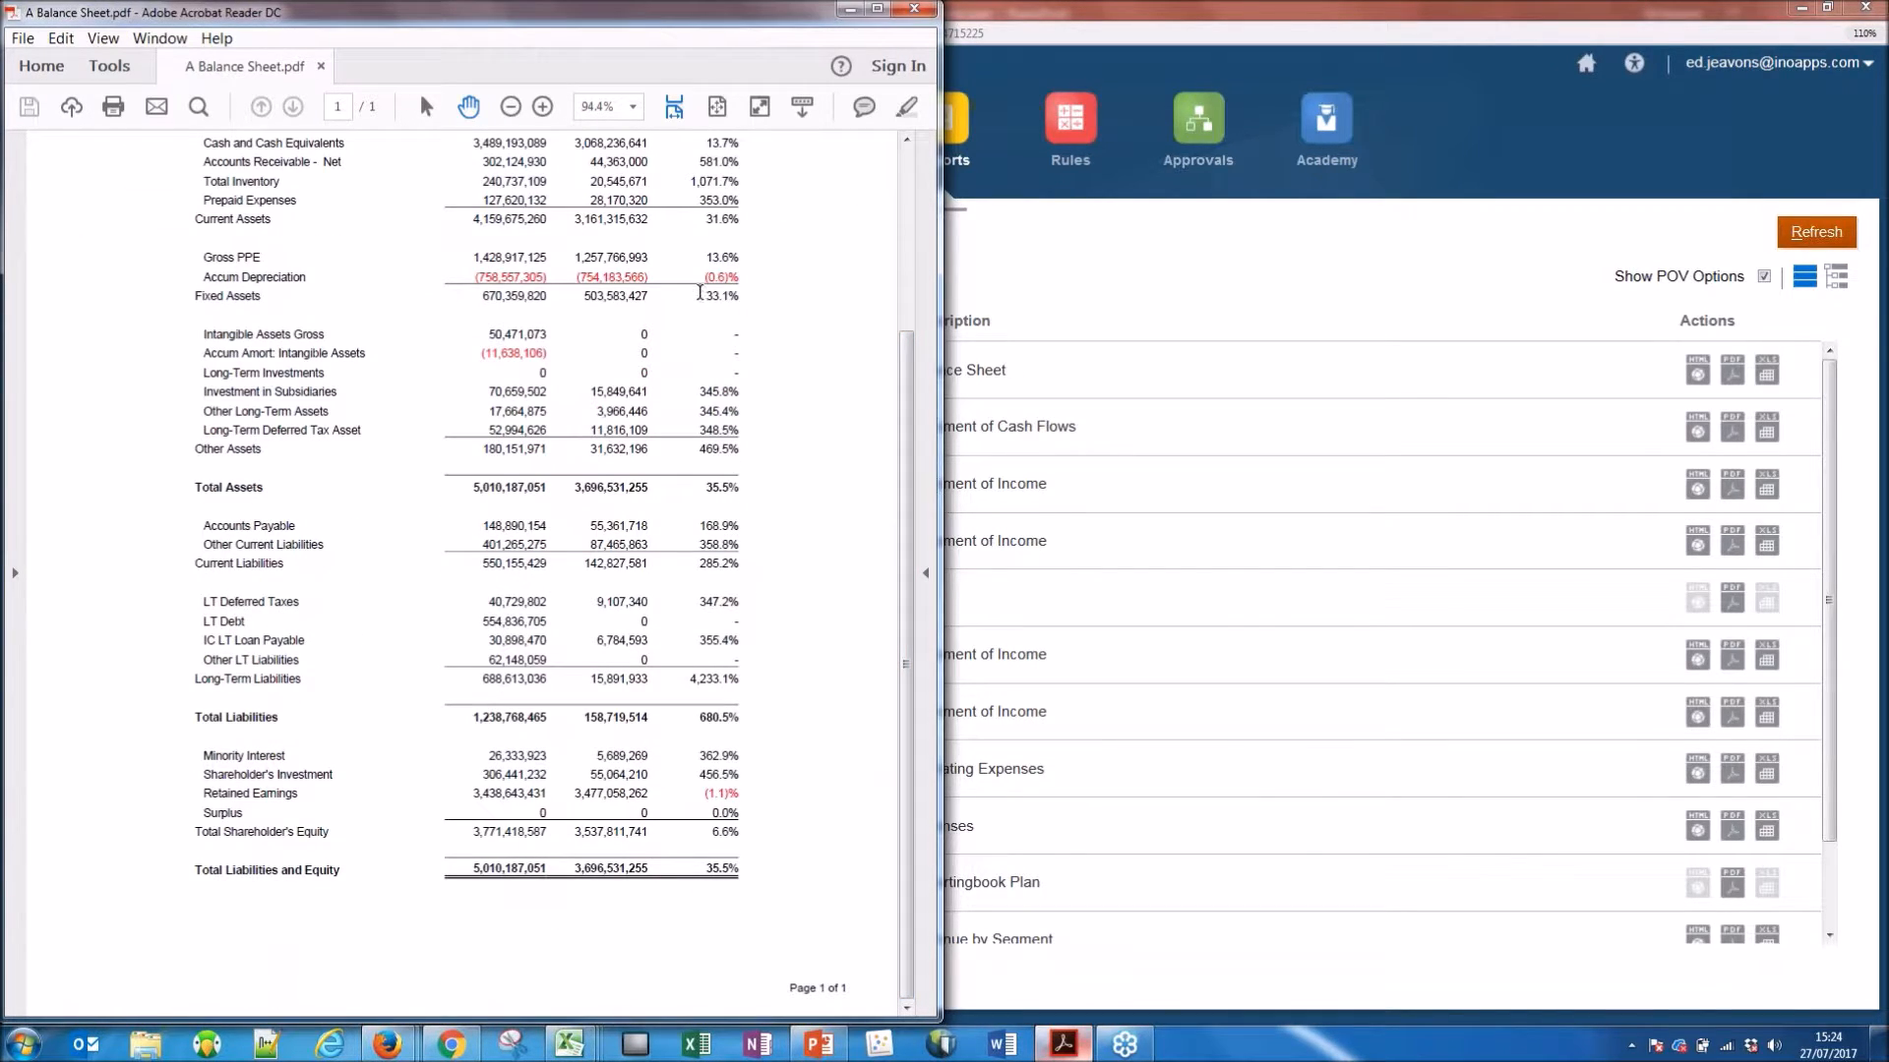
click(844, 12)
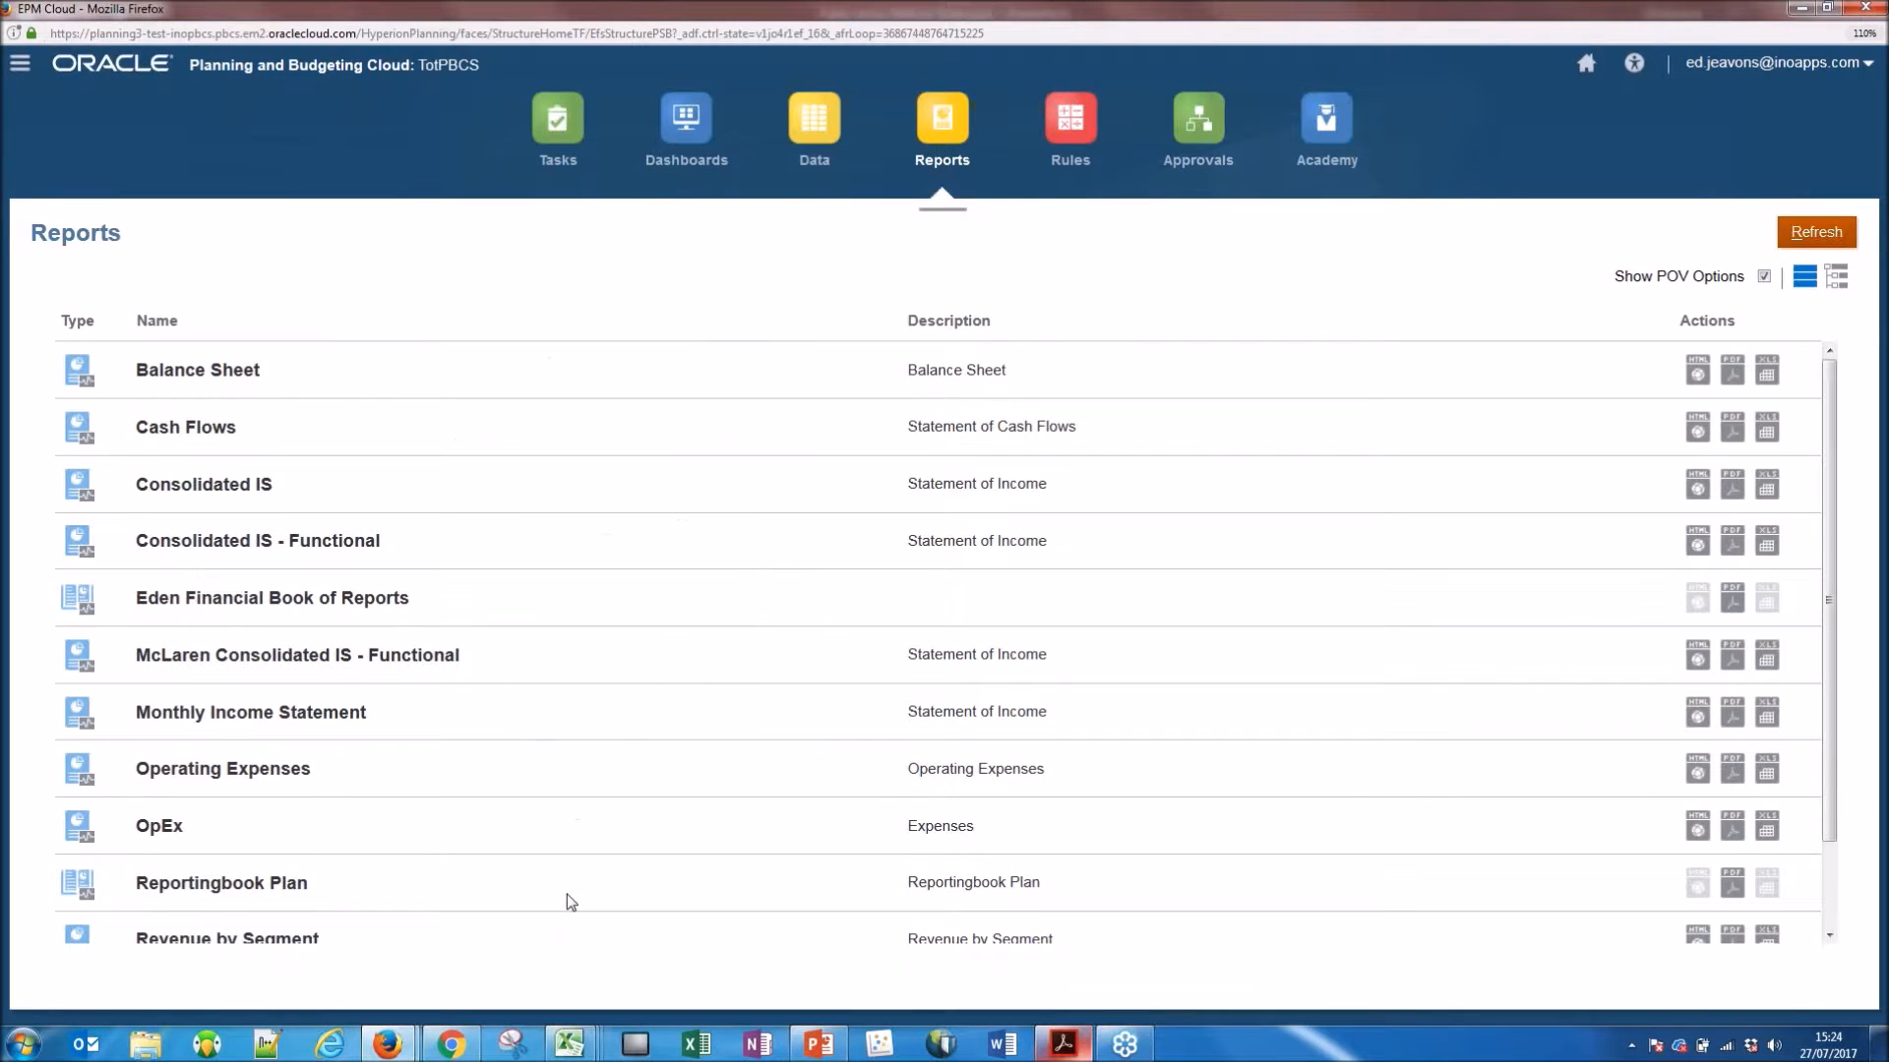
Switch to the Book3 workbook in Excel and refresh the Facilities Expenses form through Smart View.
mouse_move(569, 1043)
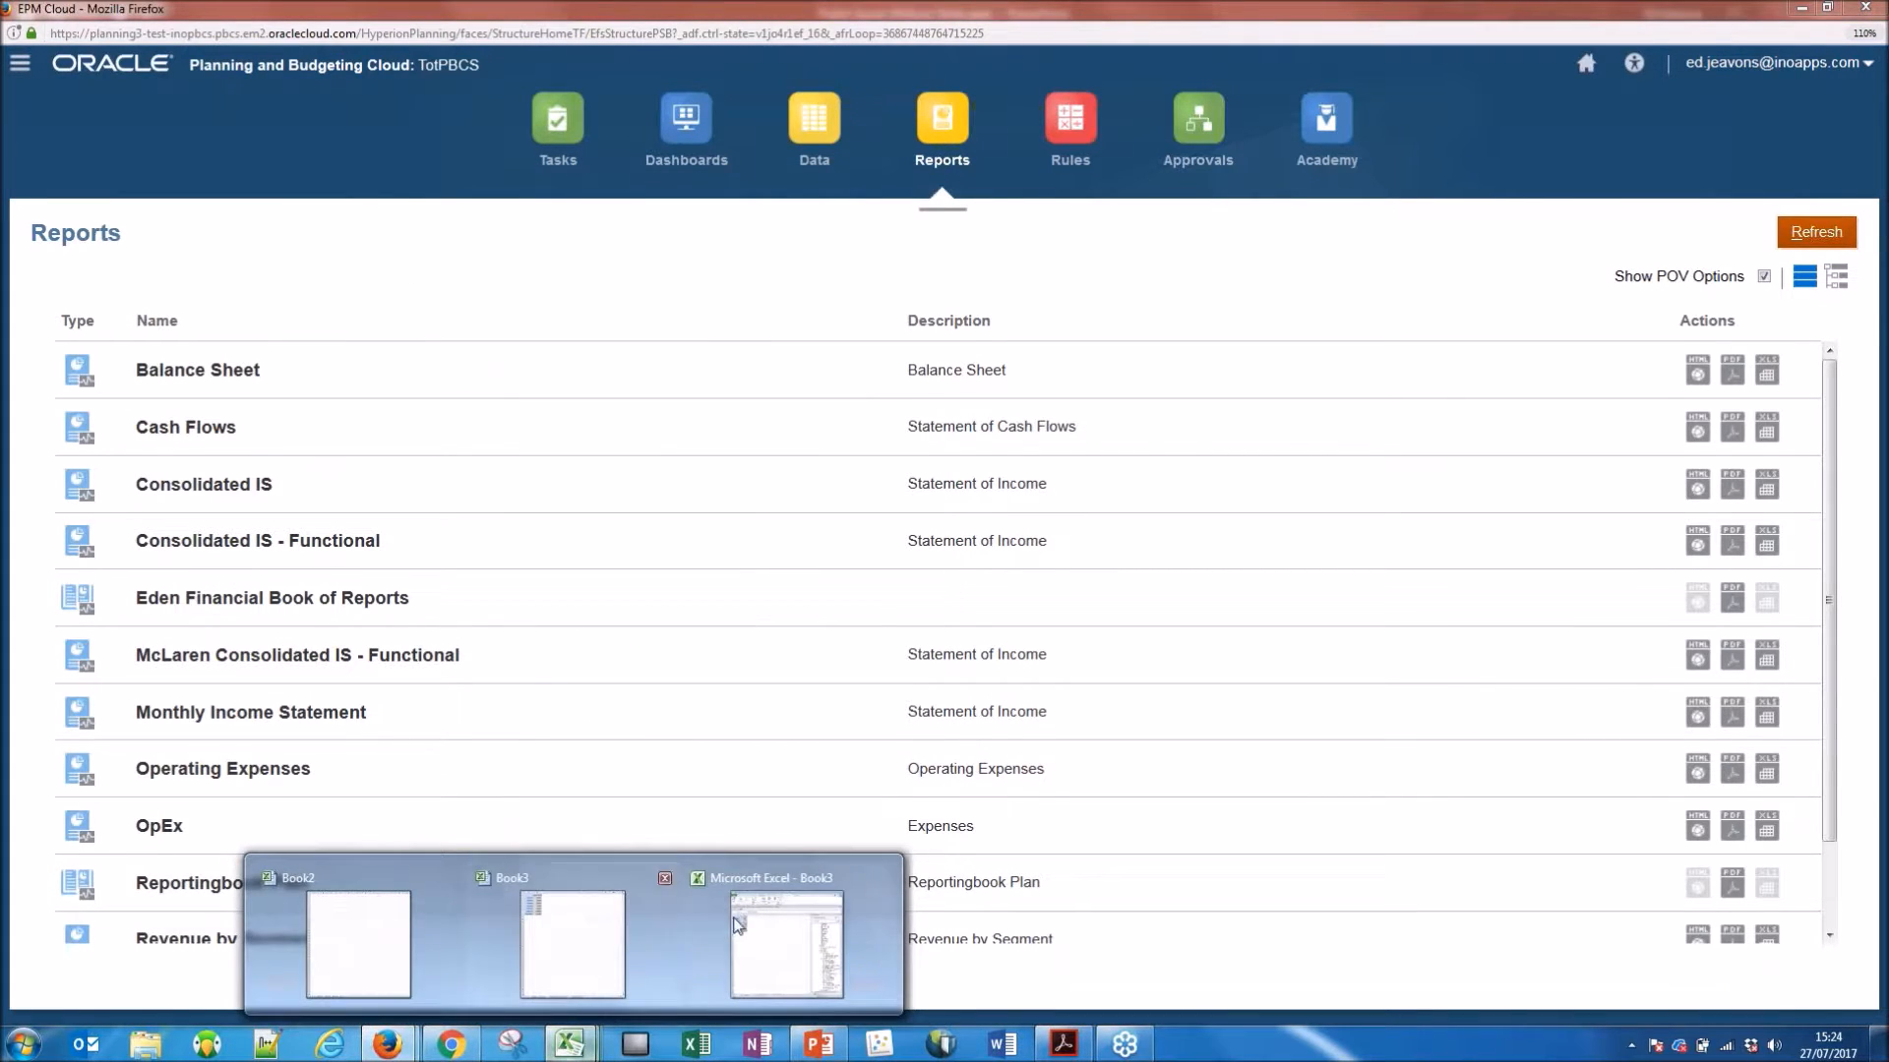
click(785, 944)
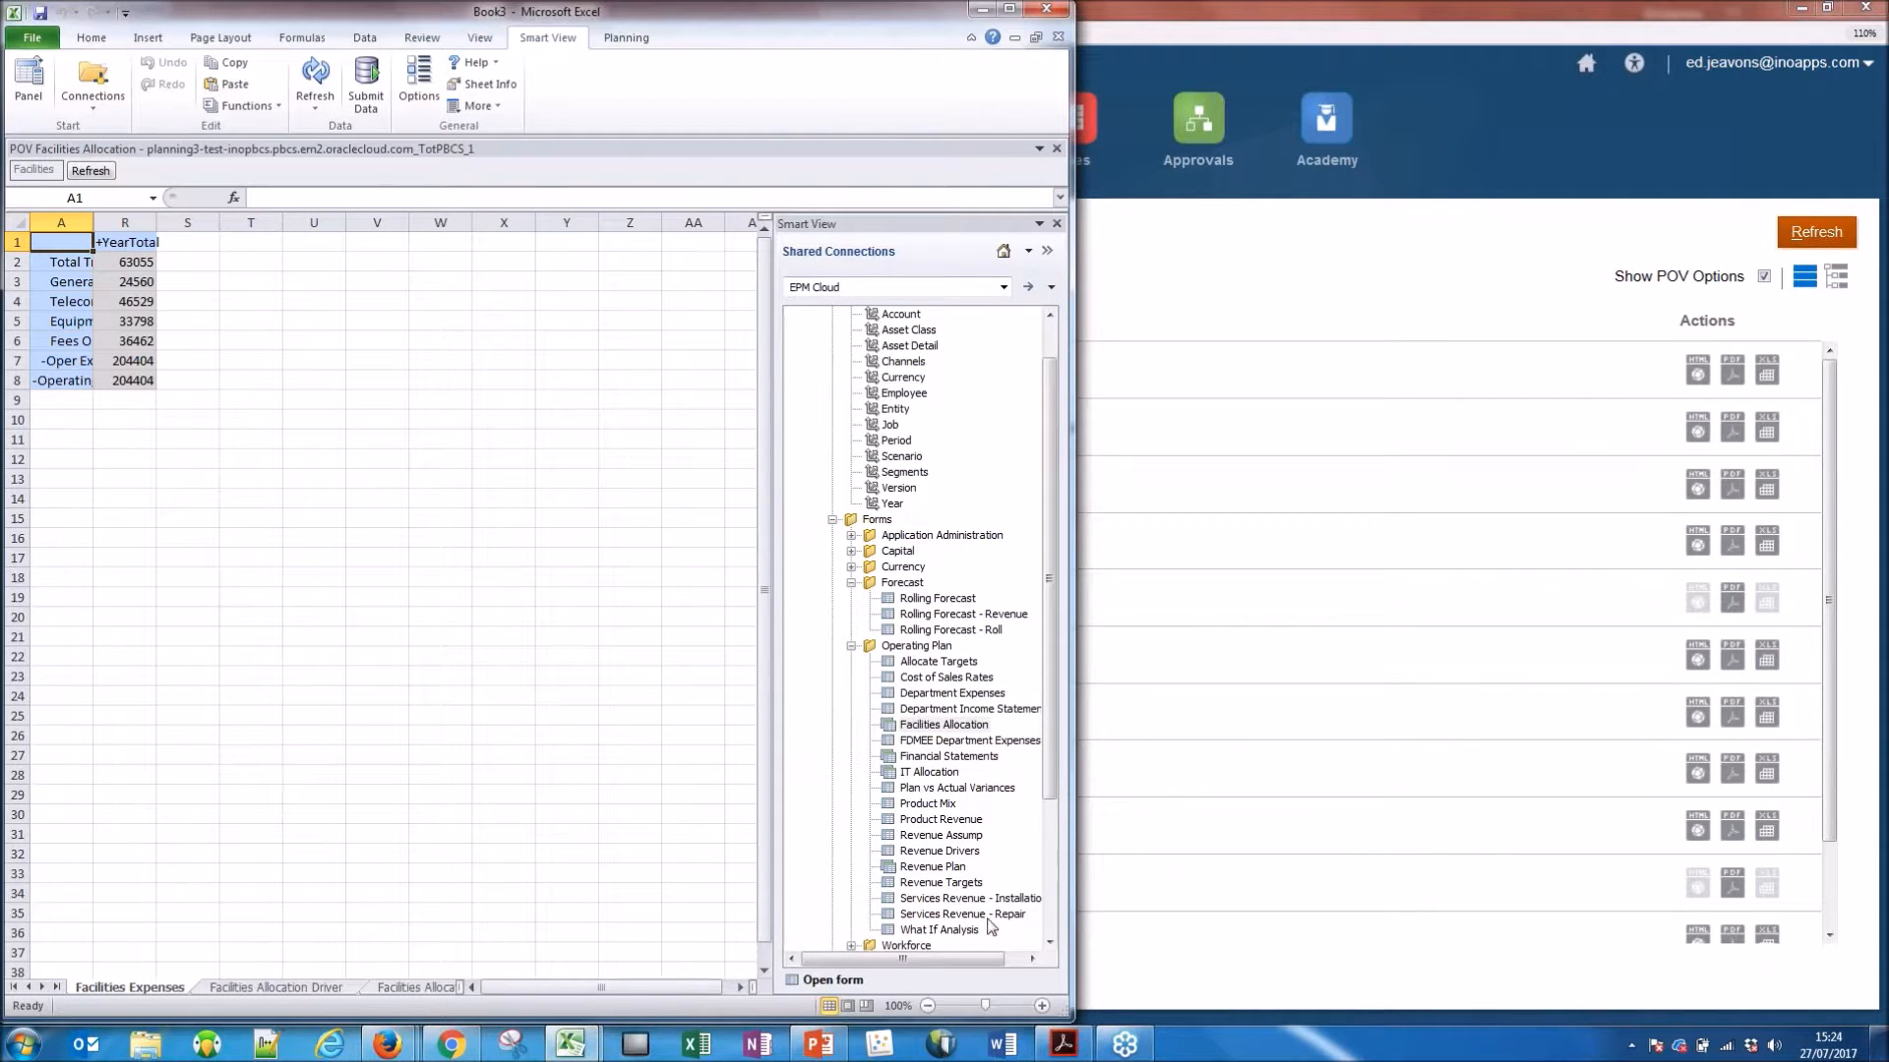
drag(1047, 536, 1041, 568)
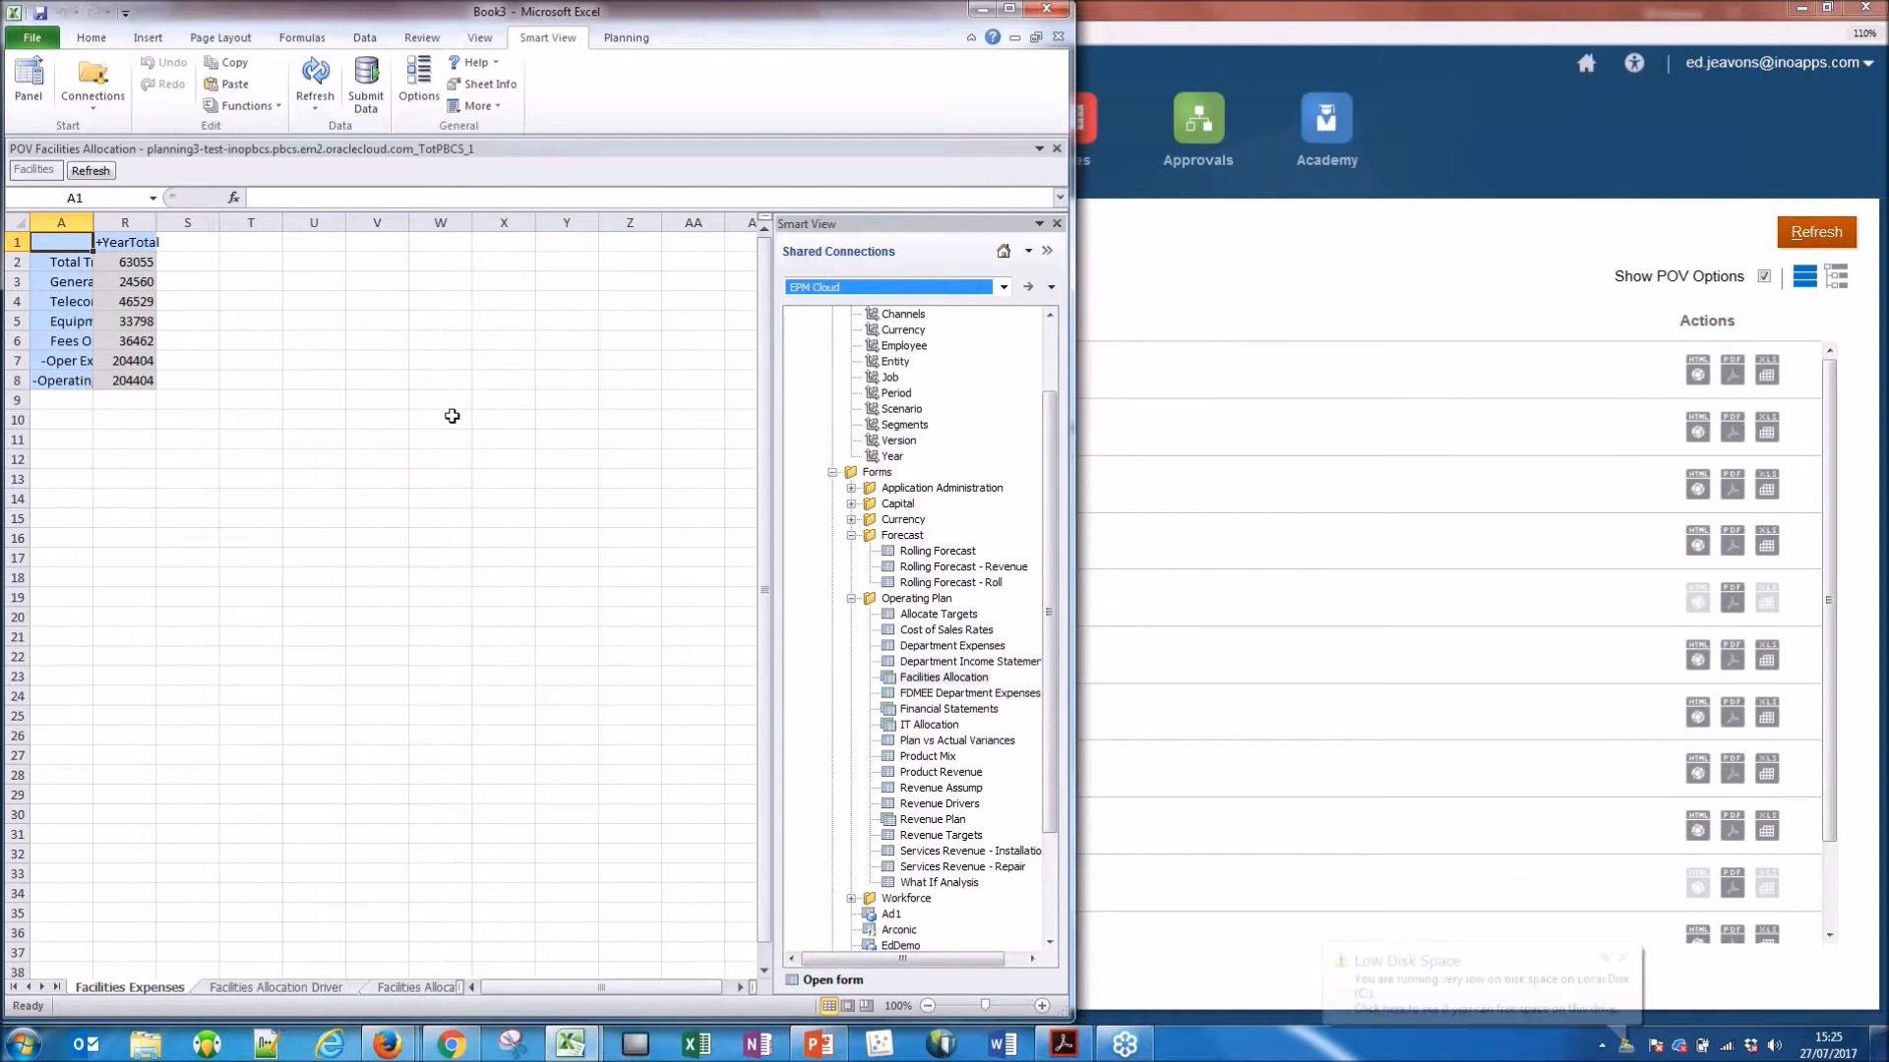
click(315, 78)
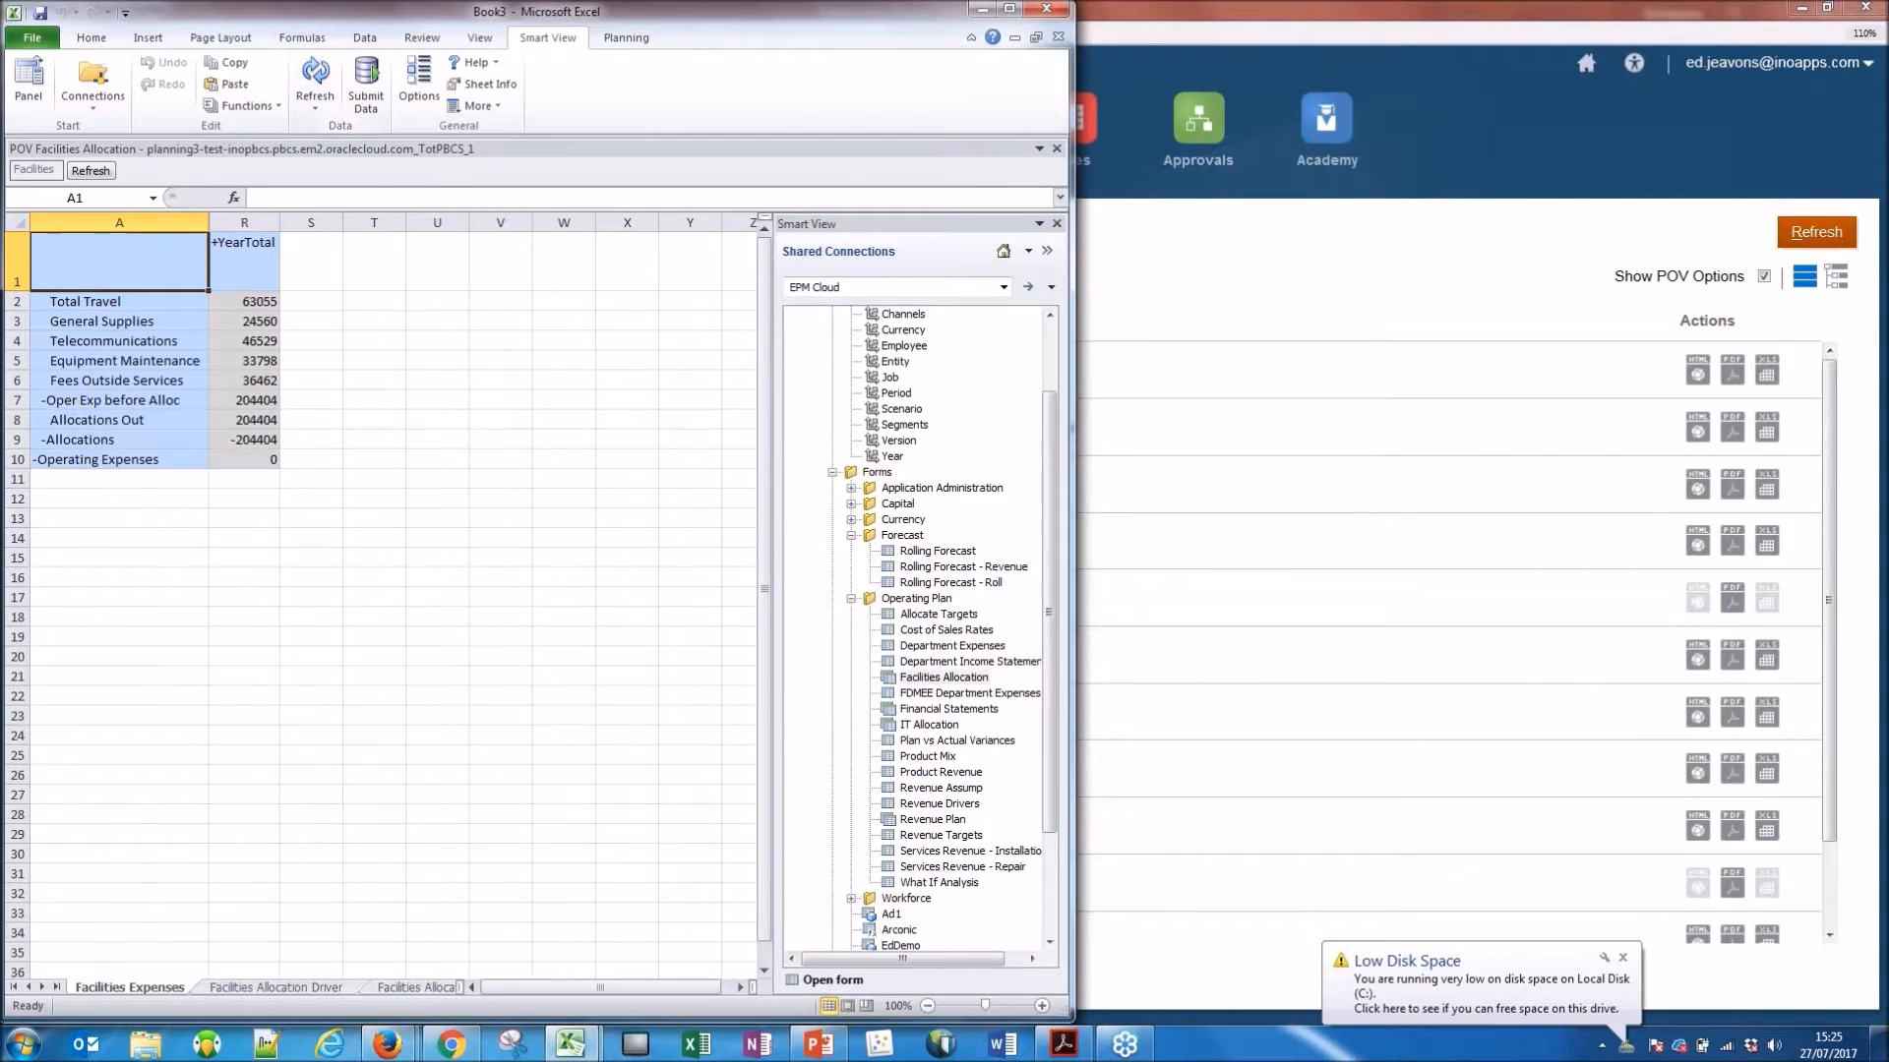
Expand YearTotal into quarters and Q1 into months on the Facilities Expenses sheet, and check the Total Travel row.
double_click(235, 253)
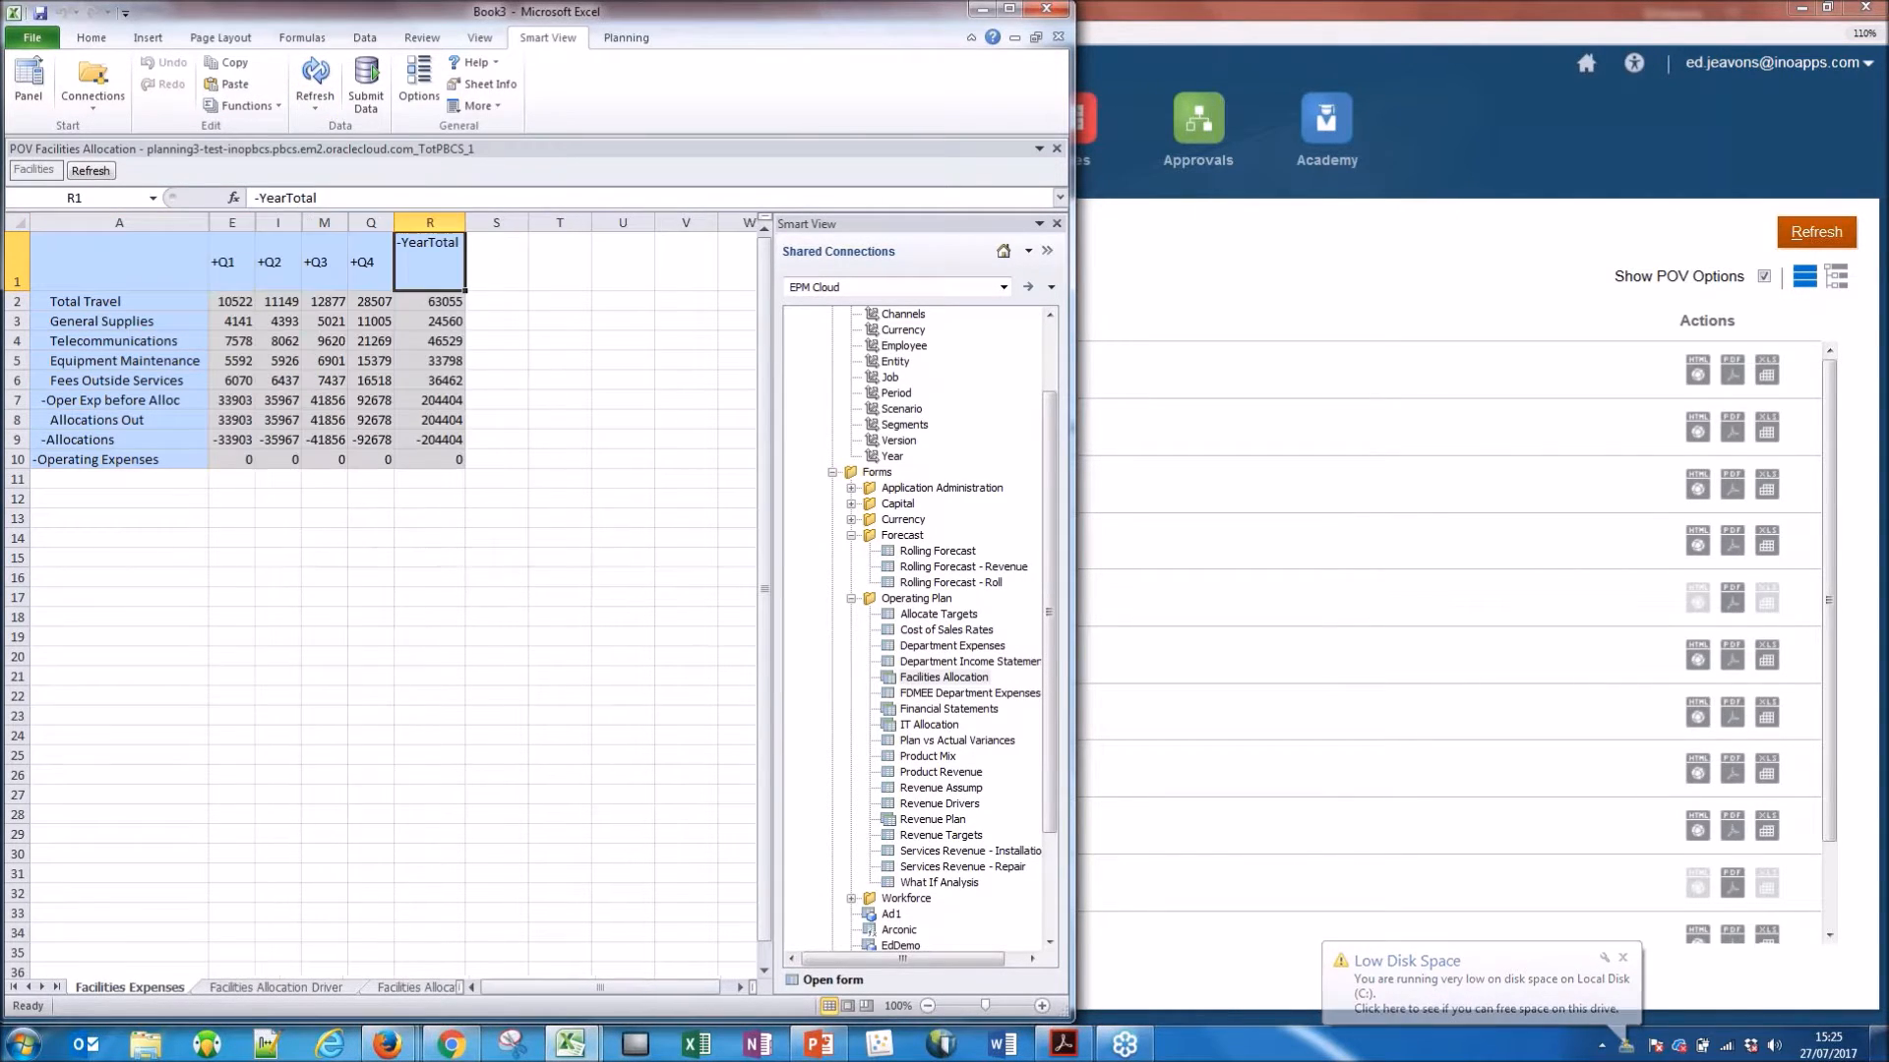
double_click(231, 258)
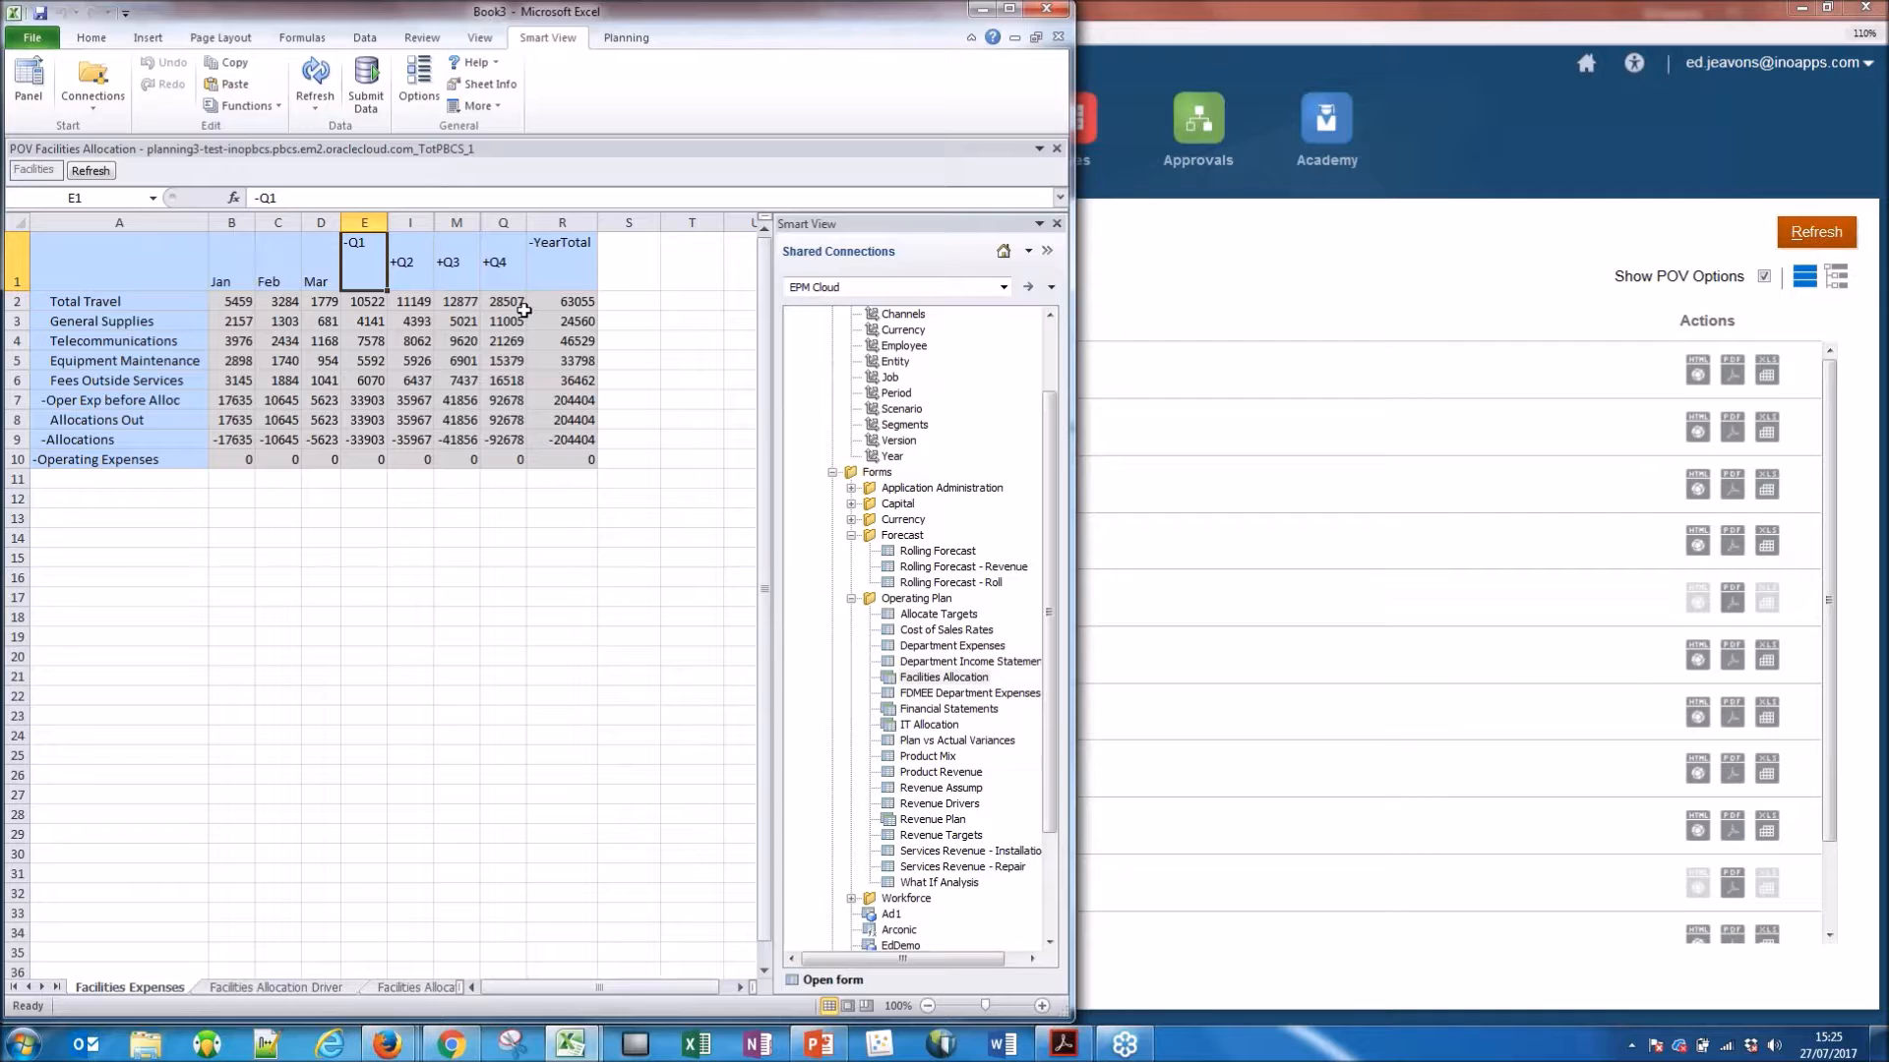
drag(239, 300, 507, 301)
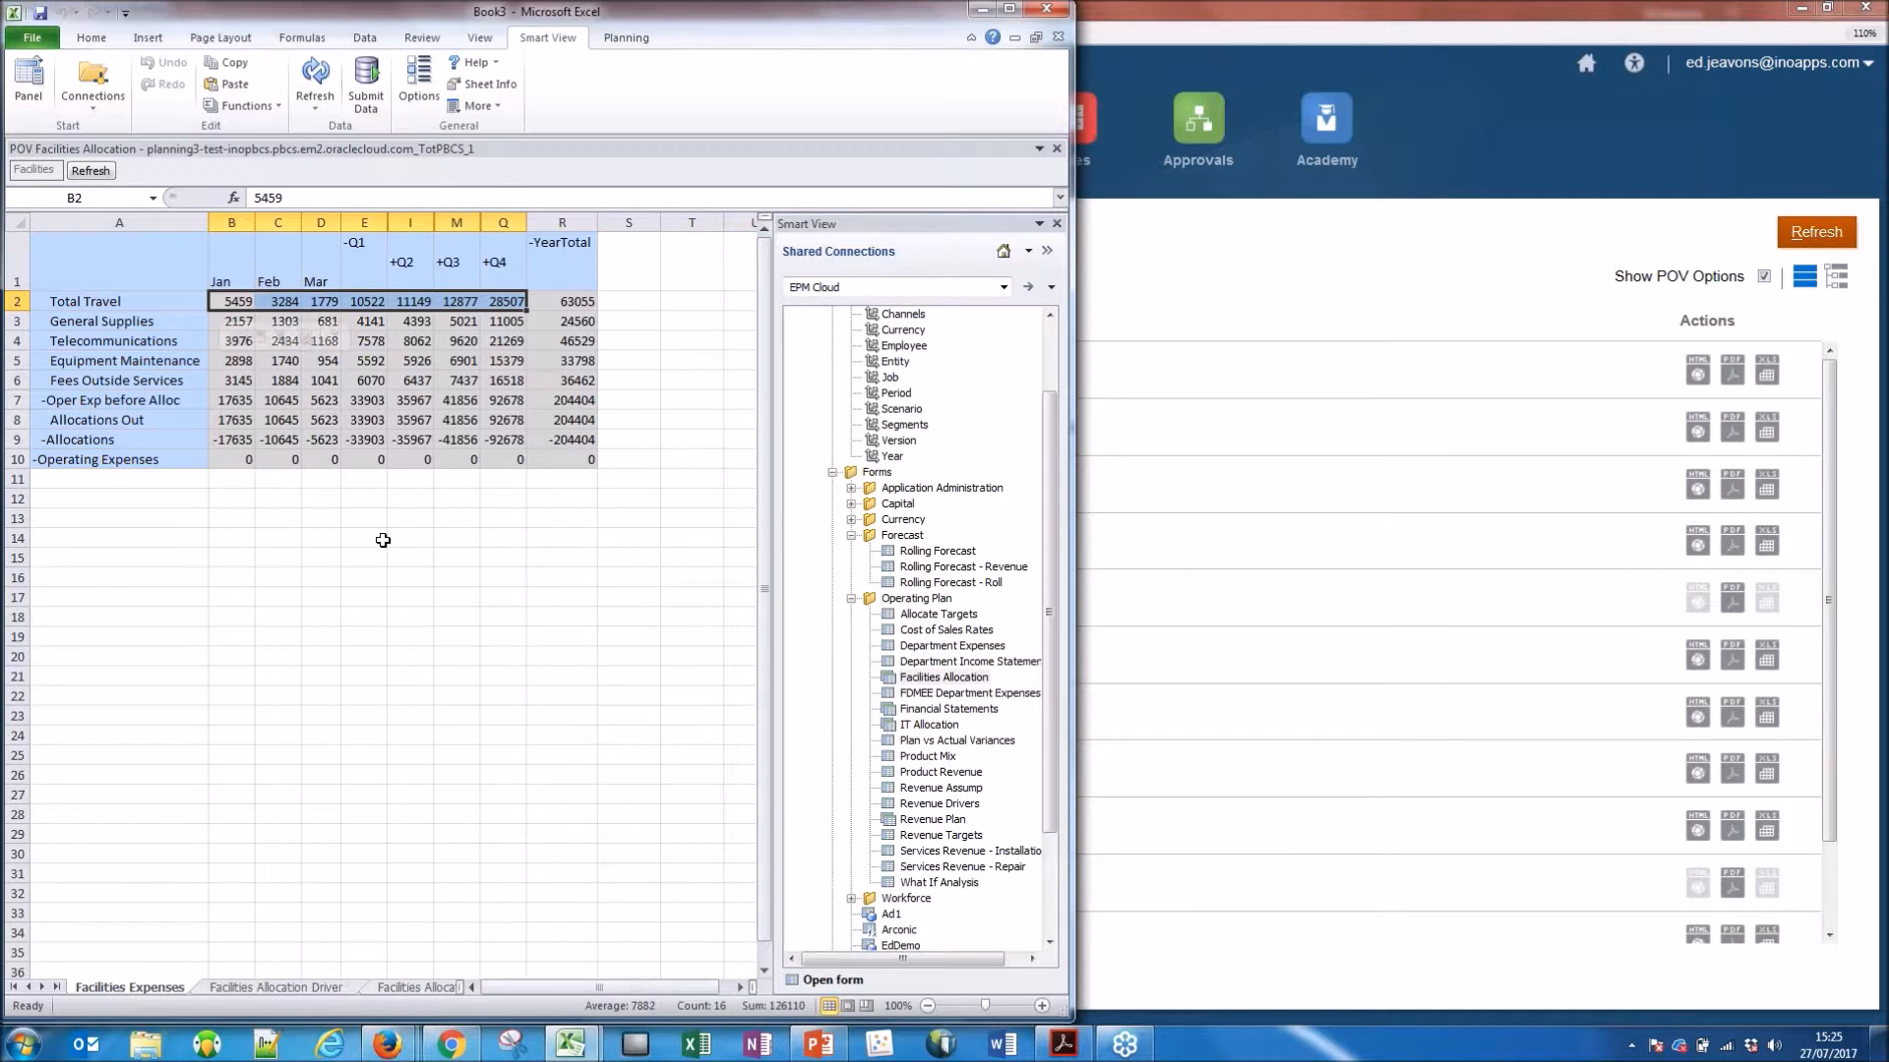
click(367, 271)
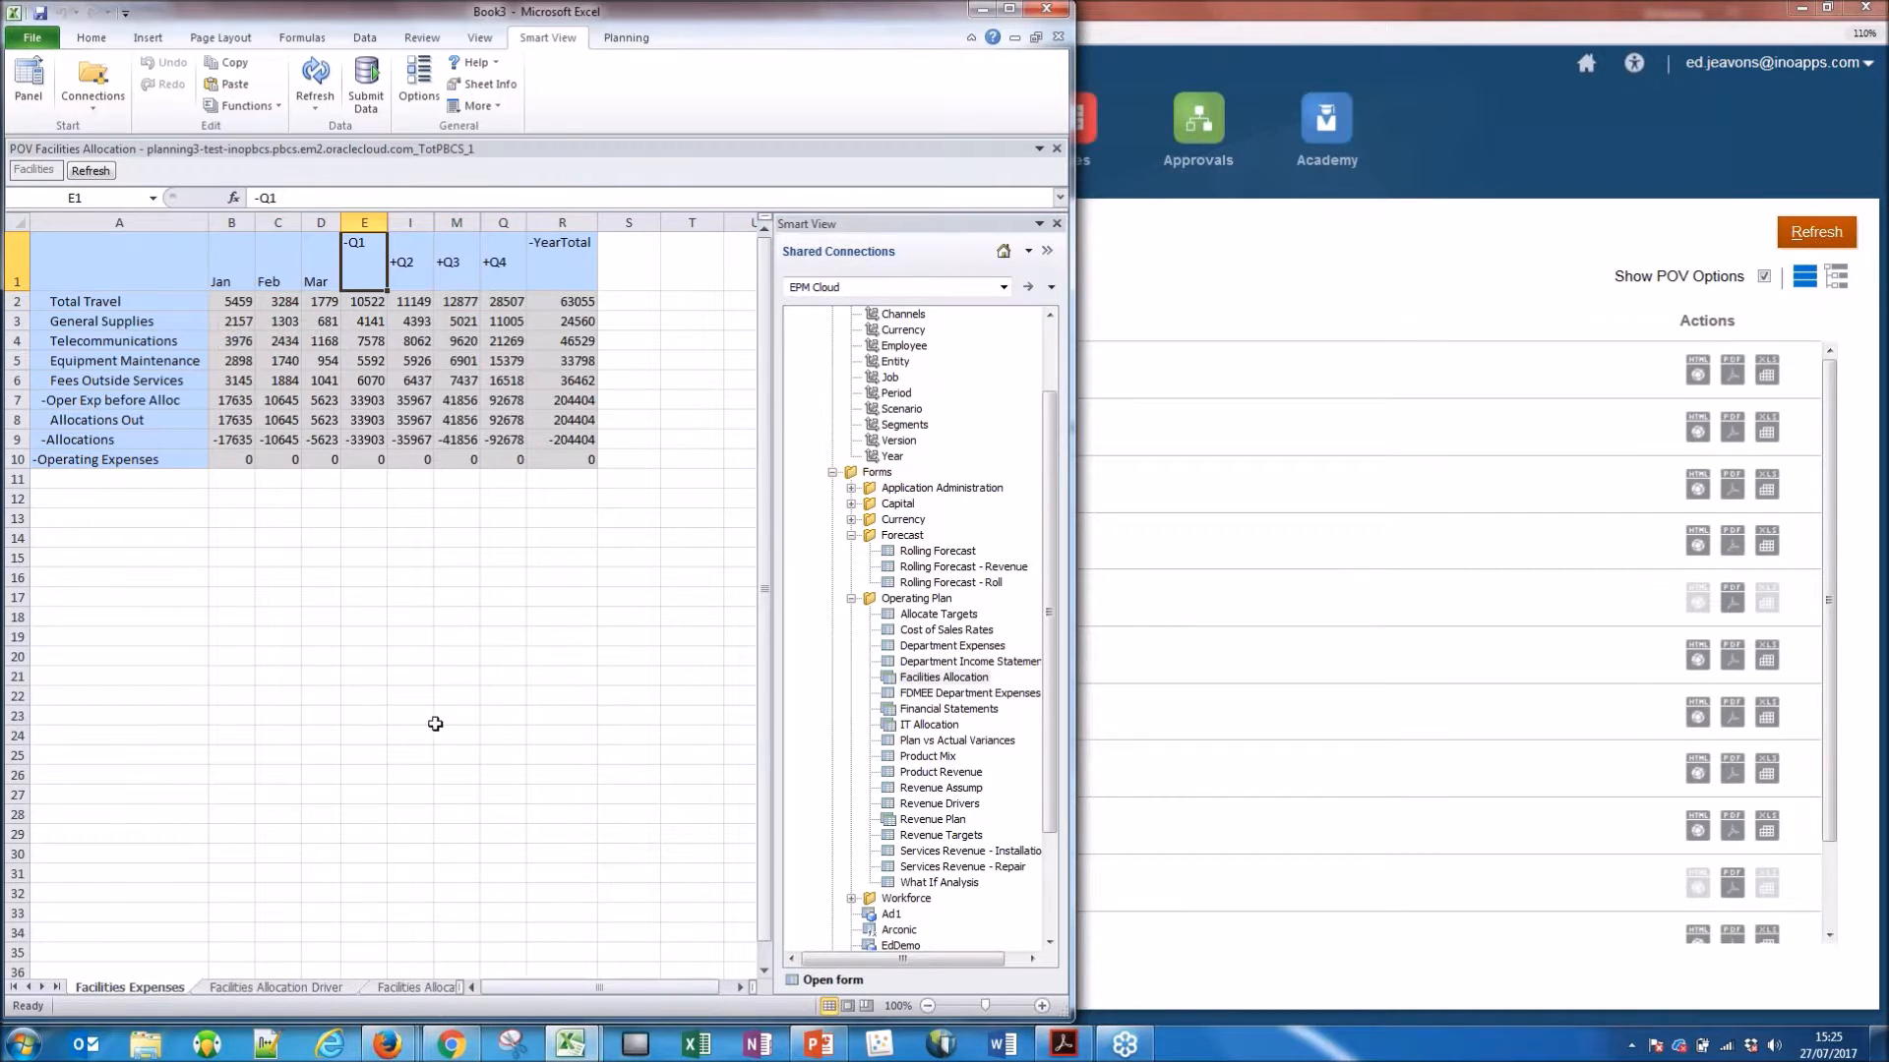
Open the Facilities Allocation Out sheet, refresh its data, and collapse the Shared Connections pane.
click(408, 988)
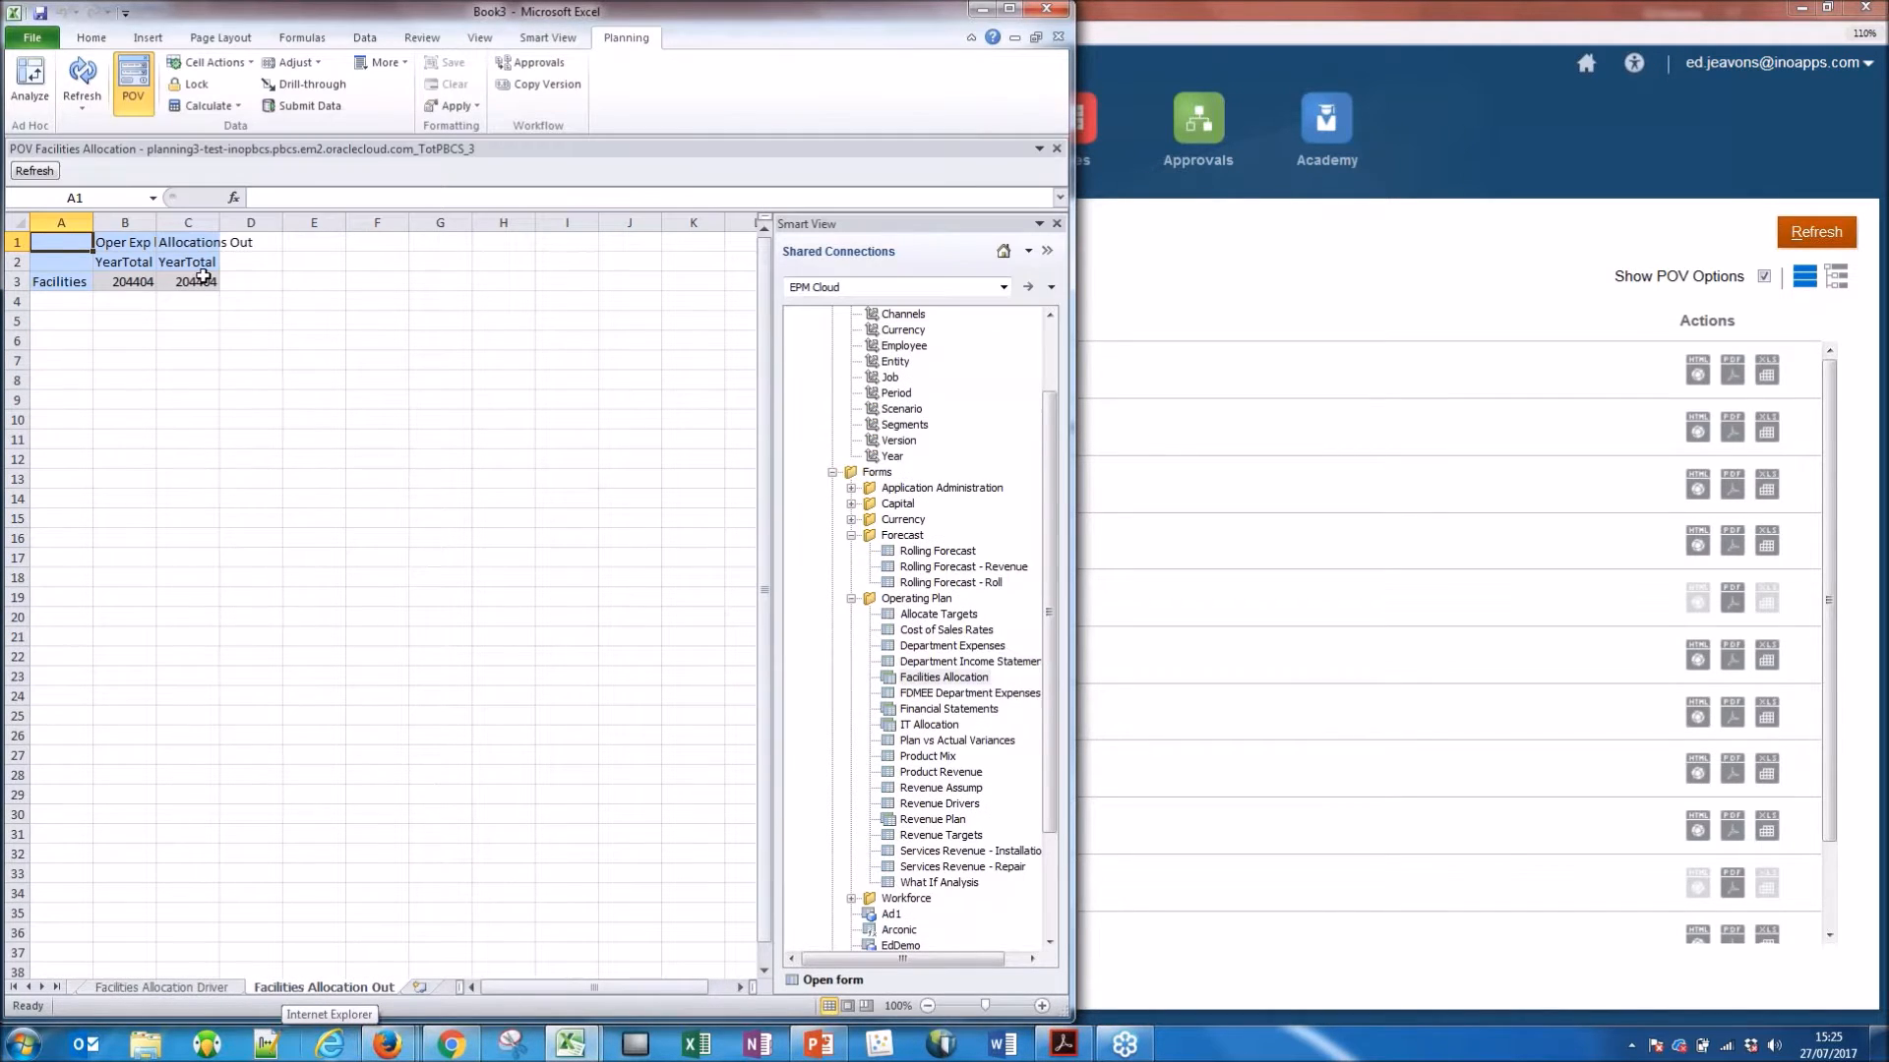
click(82, 81)
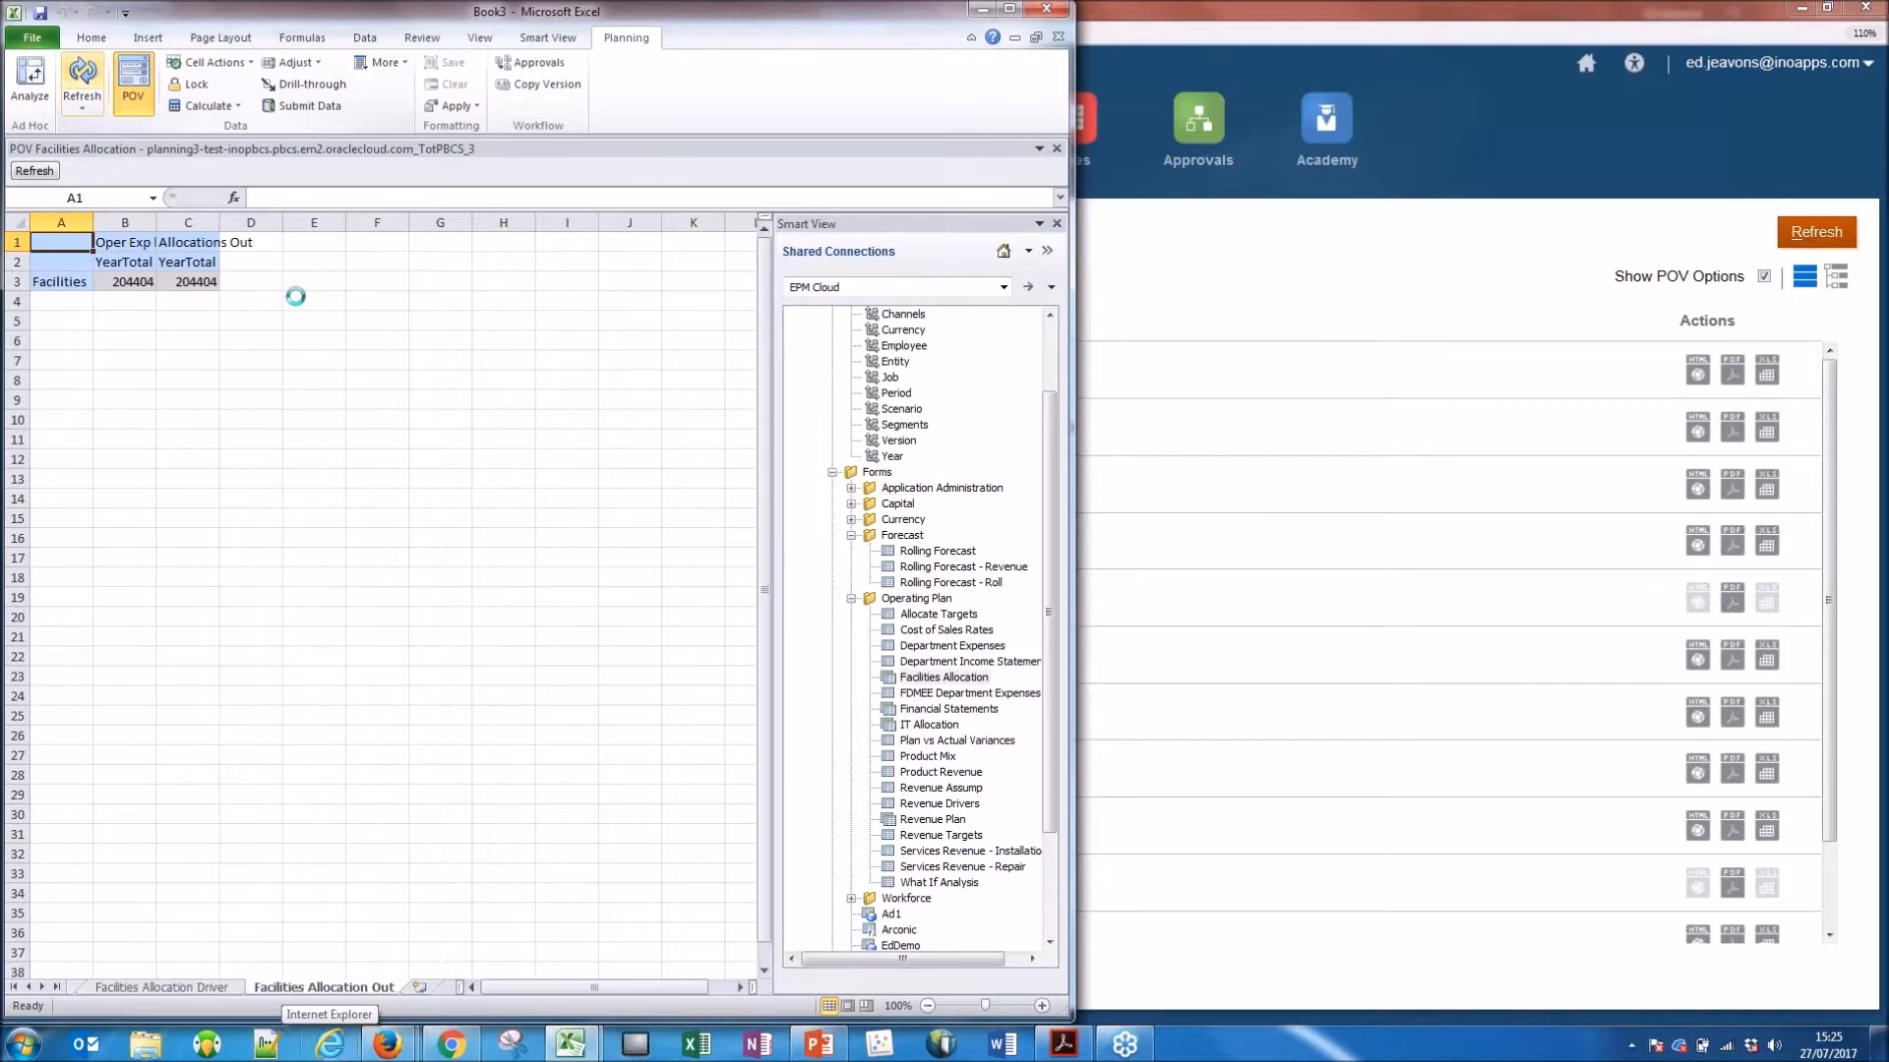
click(199, 261)
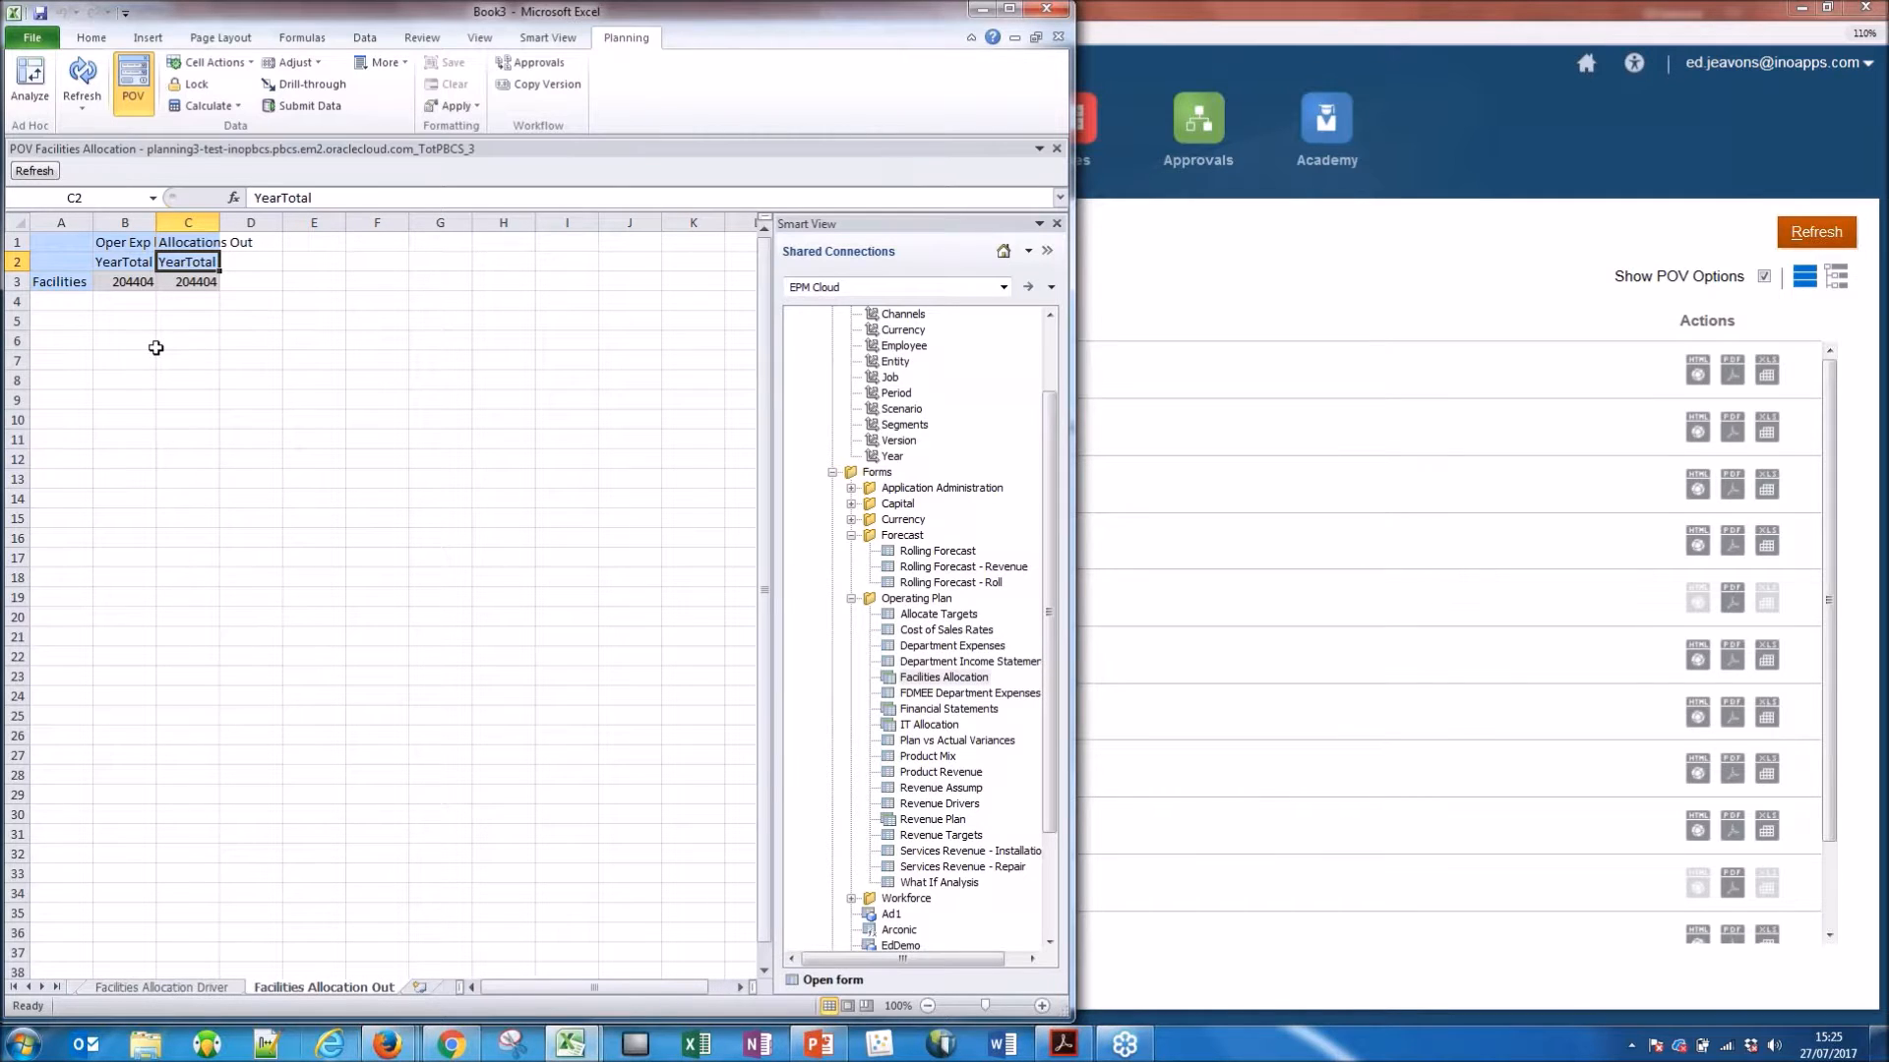
click(1047, 251)
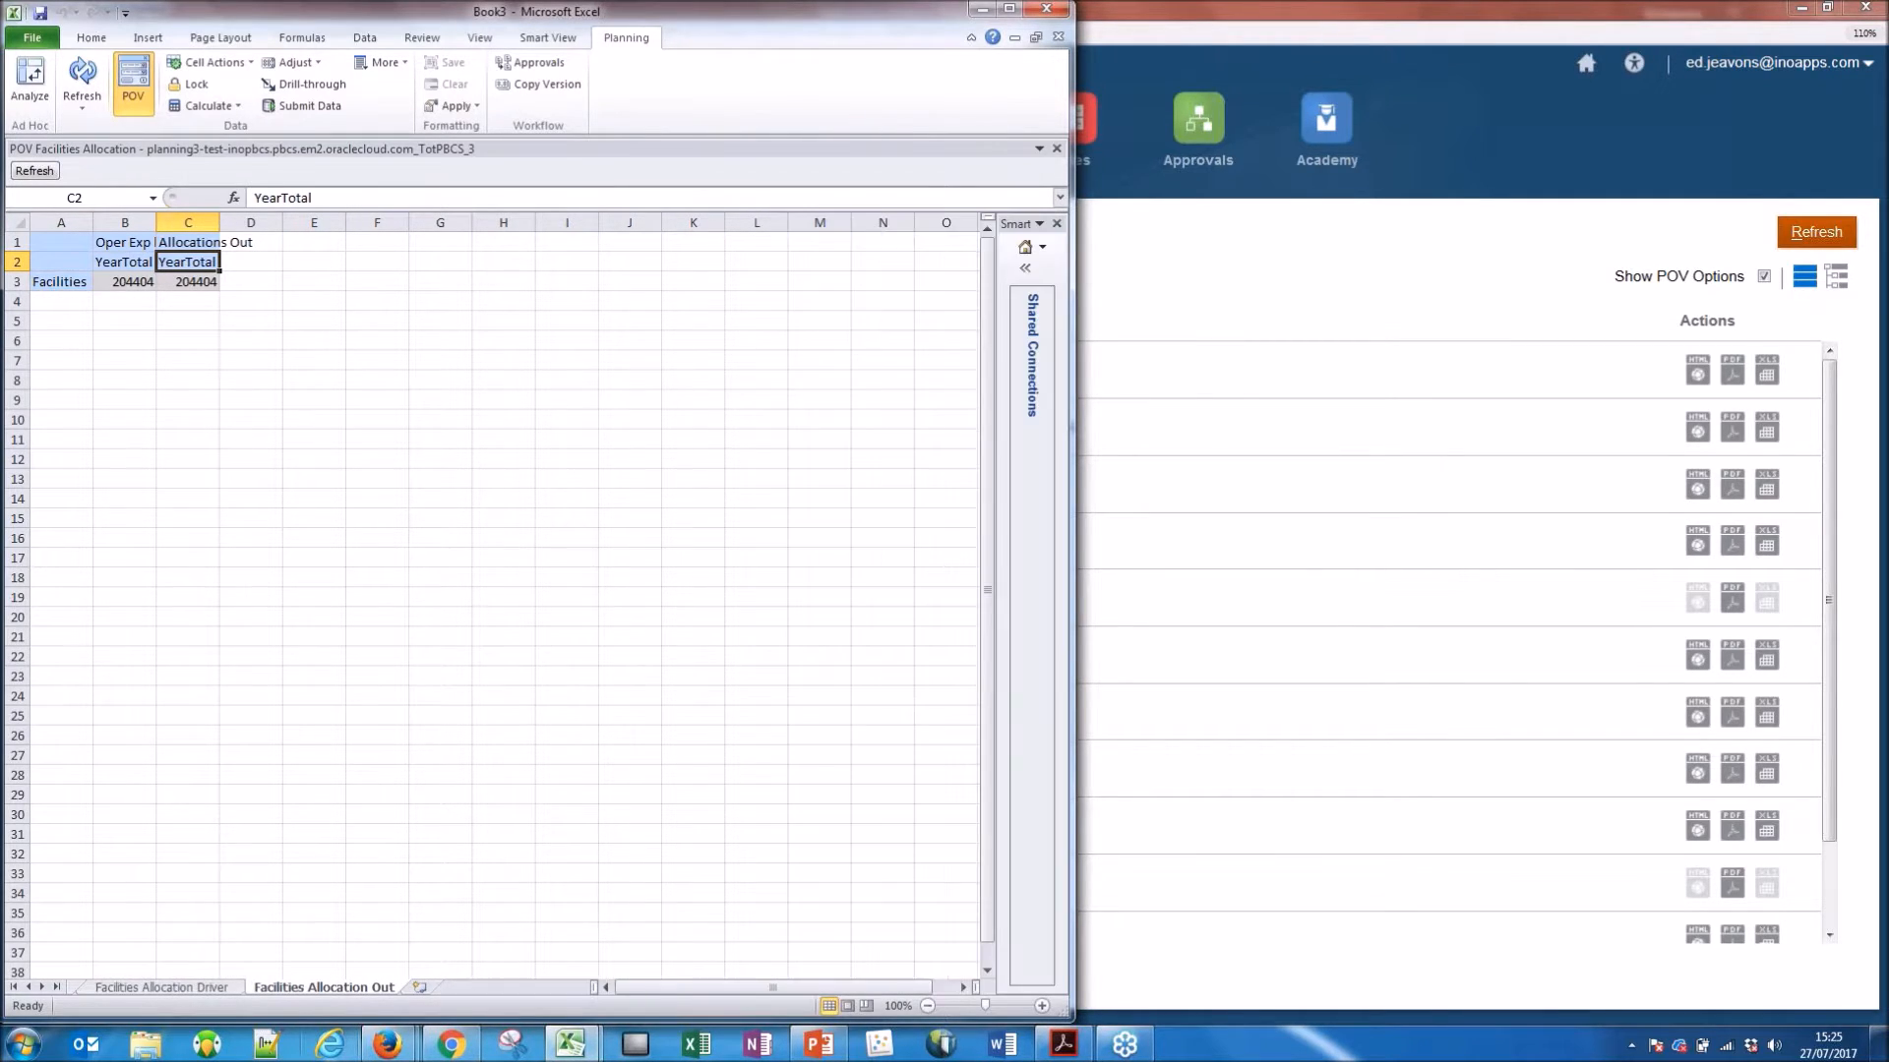
Analyze the Facilities Allocation Out form as an ad hoc grid on a new sheet.
click(27, 86)
click(68, 284)
click(126, 240)
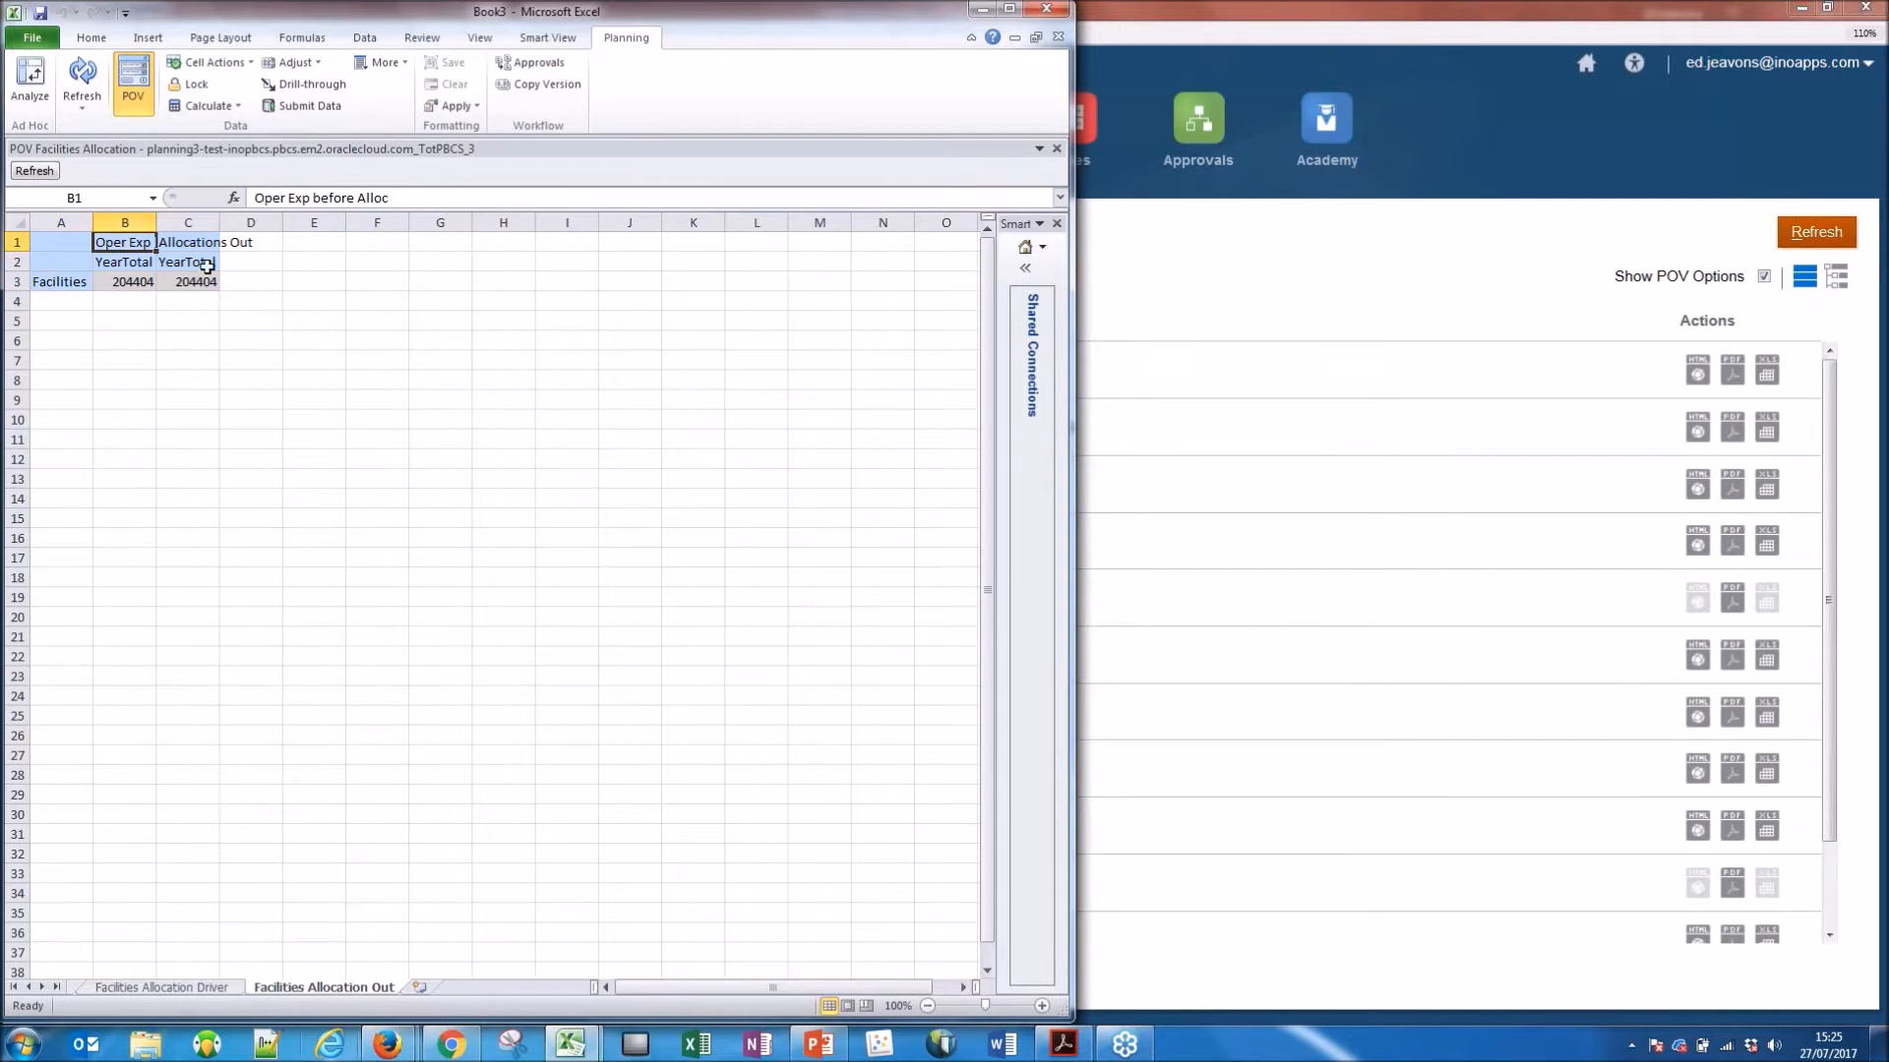
click(201, 242)
click(37, 98)
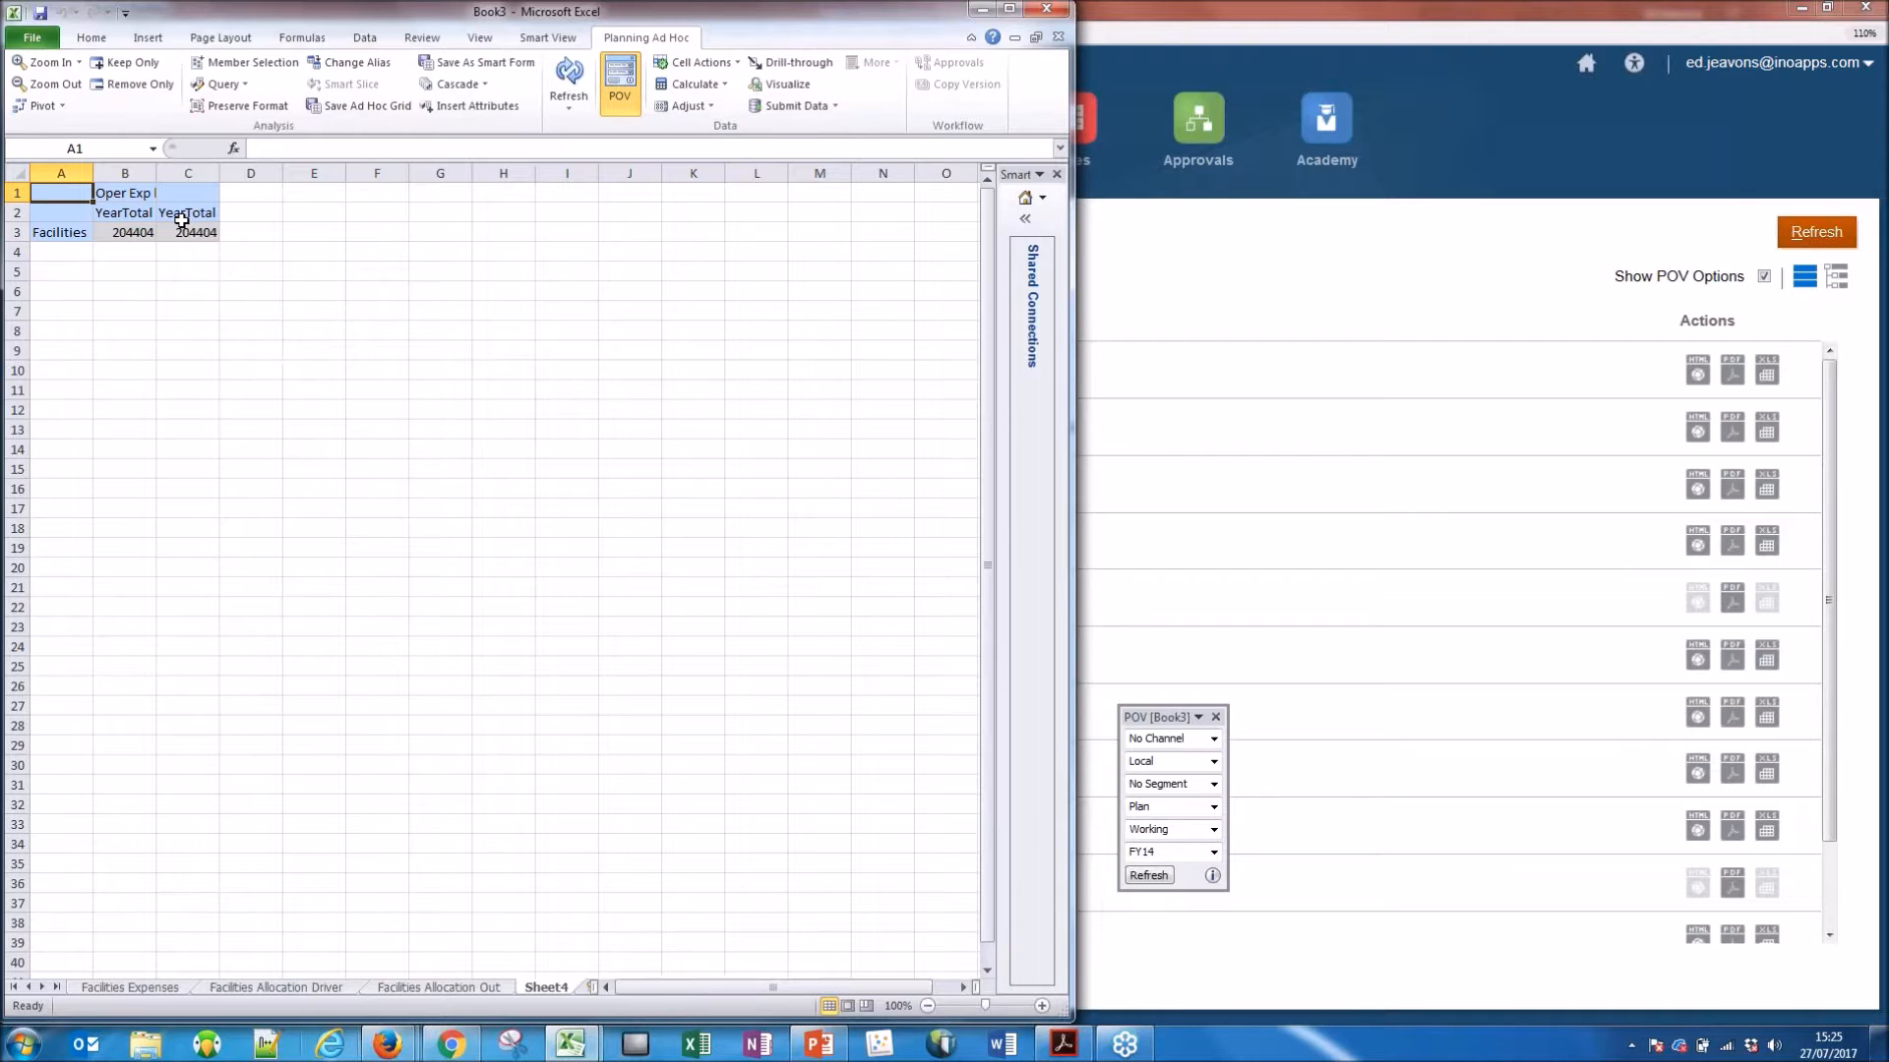
Zoom in on YearTotal to its quarters and pivot the periods from columns to rows.
double_click(127, 213)
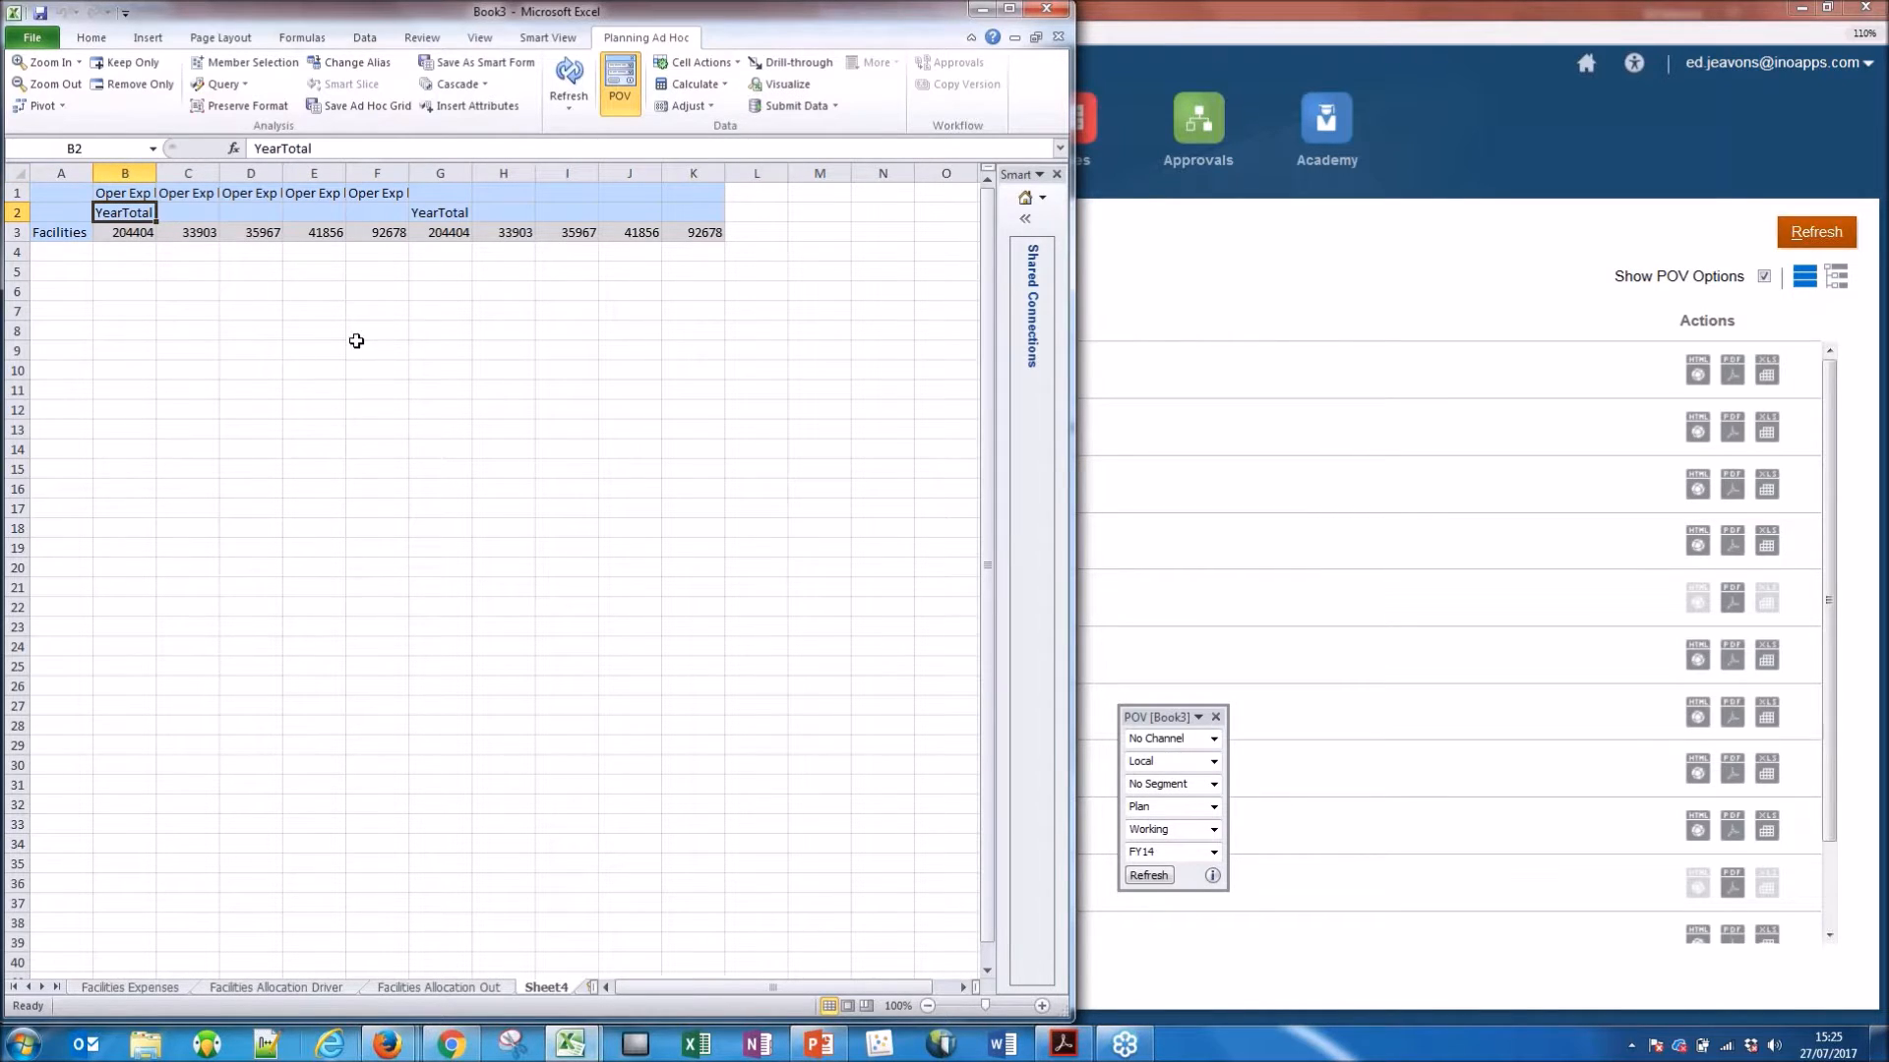
drag(148, 228, 52, 240)
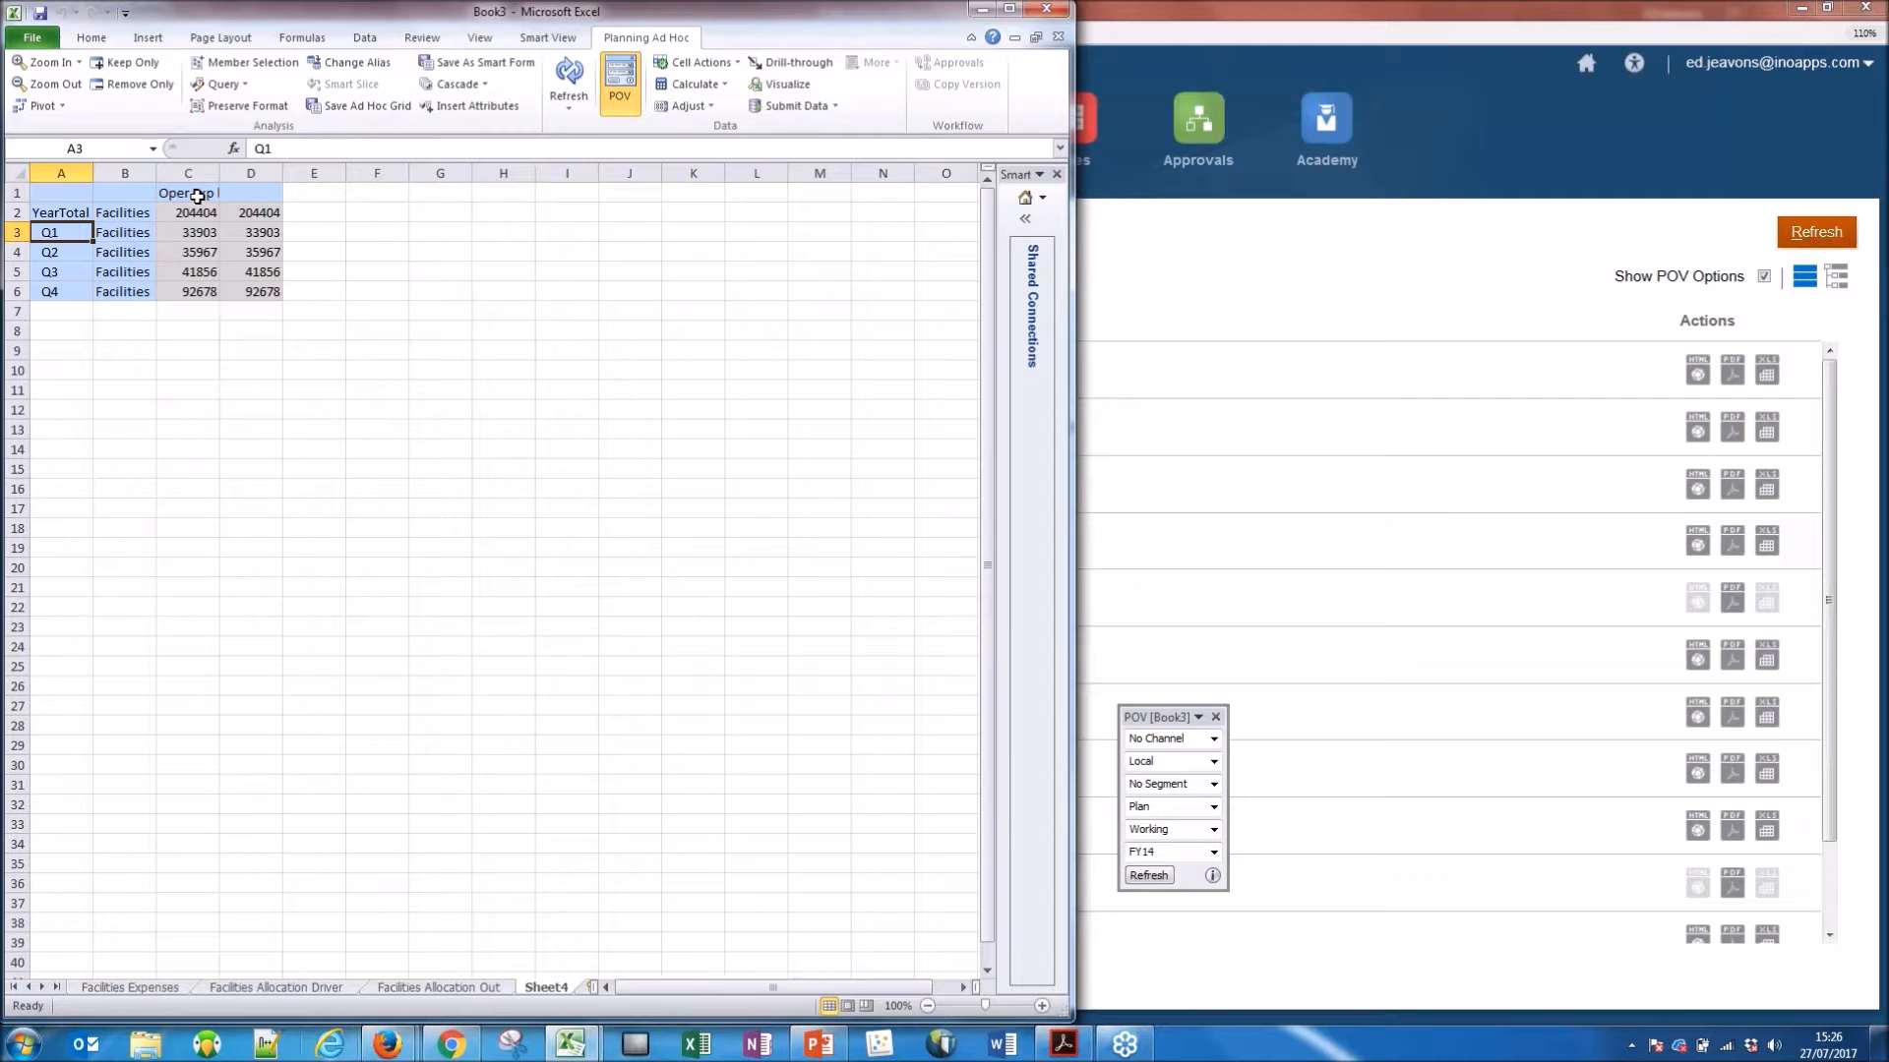
Keep only the Oper Exp before Alloc column and zoom in on Q1 to its months.
click(197, 196)
click(120, 81)
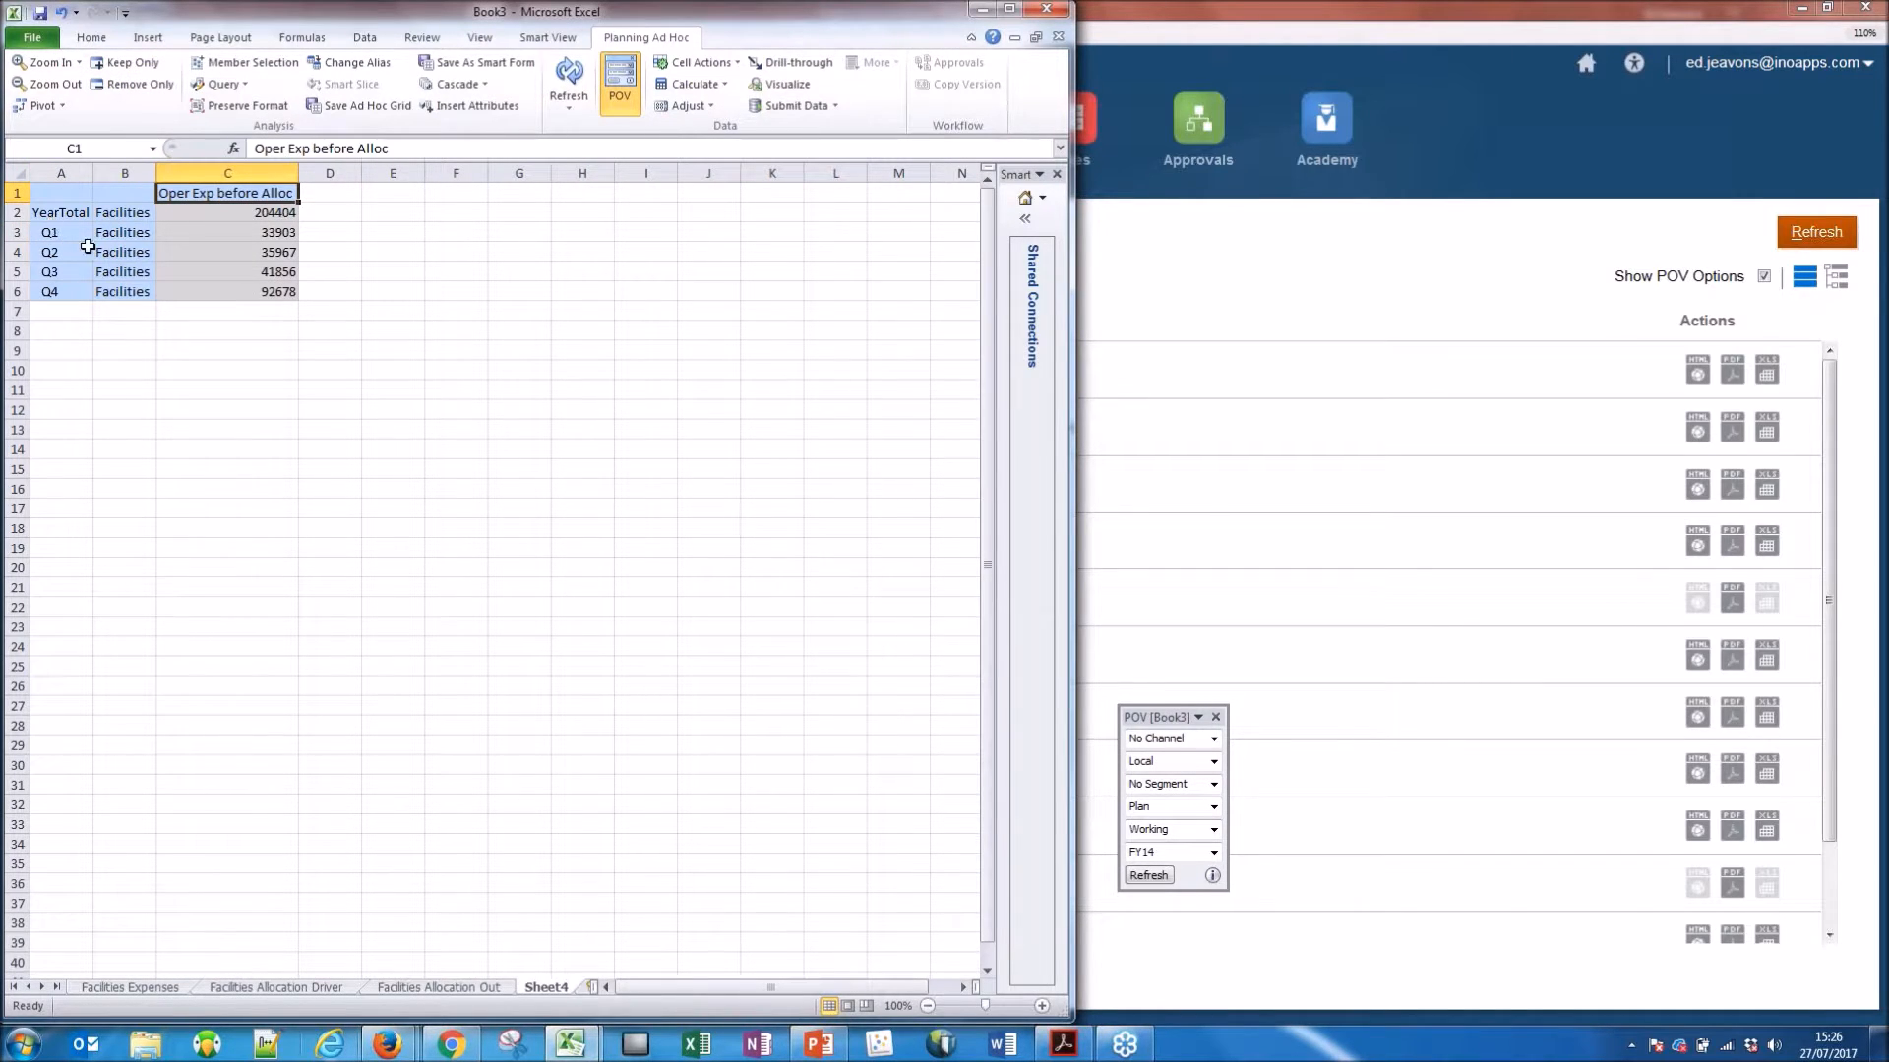
double_click(69, 242)
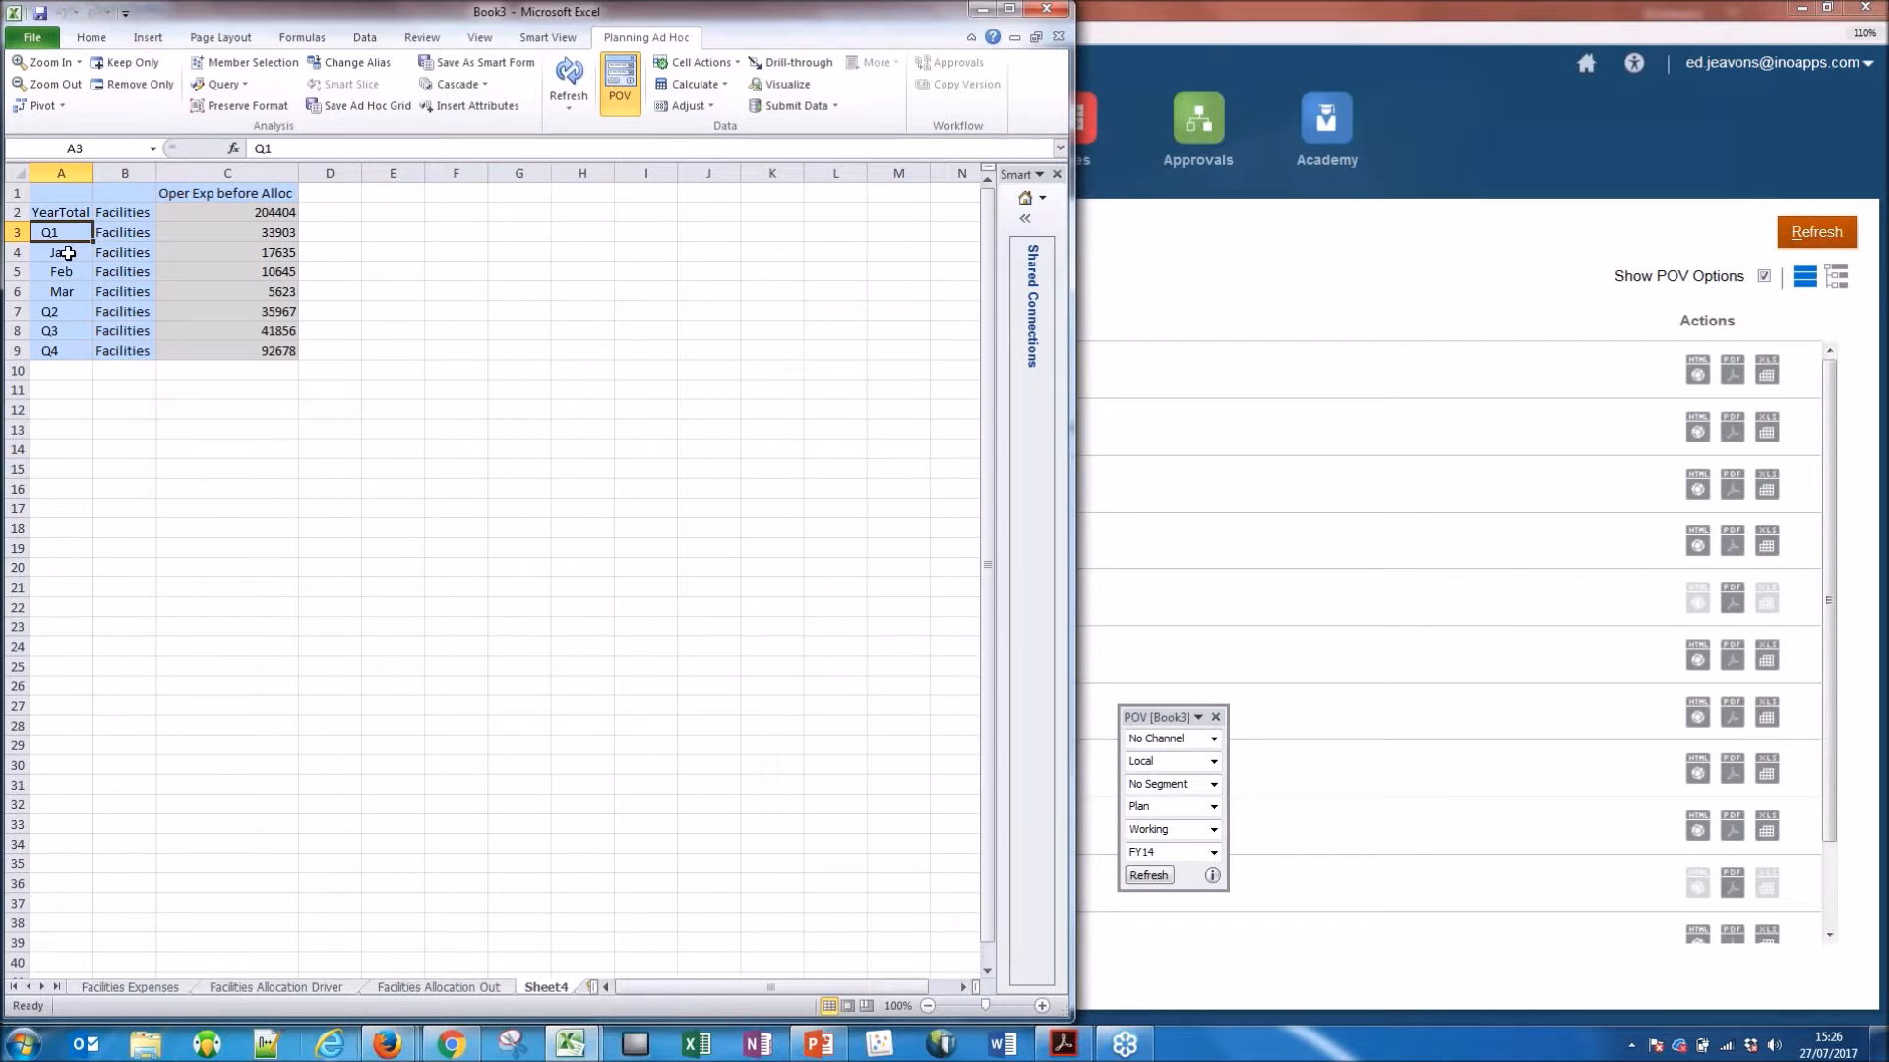
Zoom out from Facilities to Admin Serv, zoom in to its departments for every period, and select the repeated YearTotal labels.
click(118, 252)
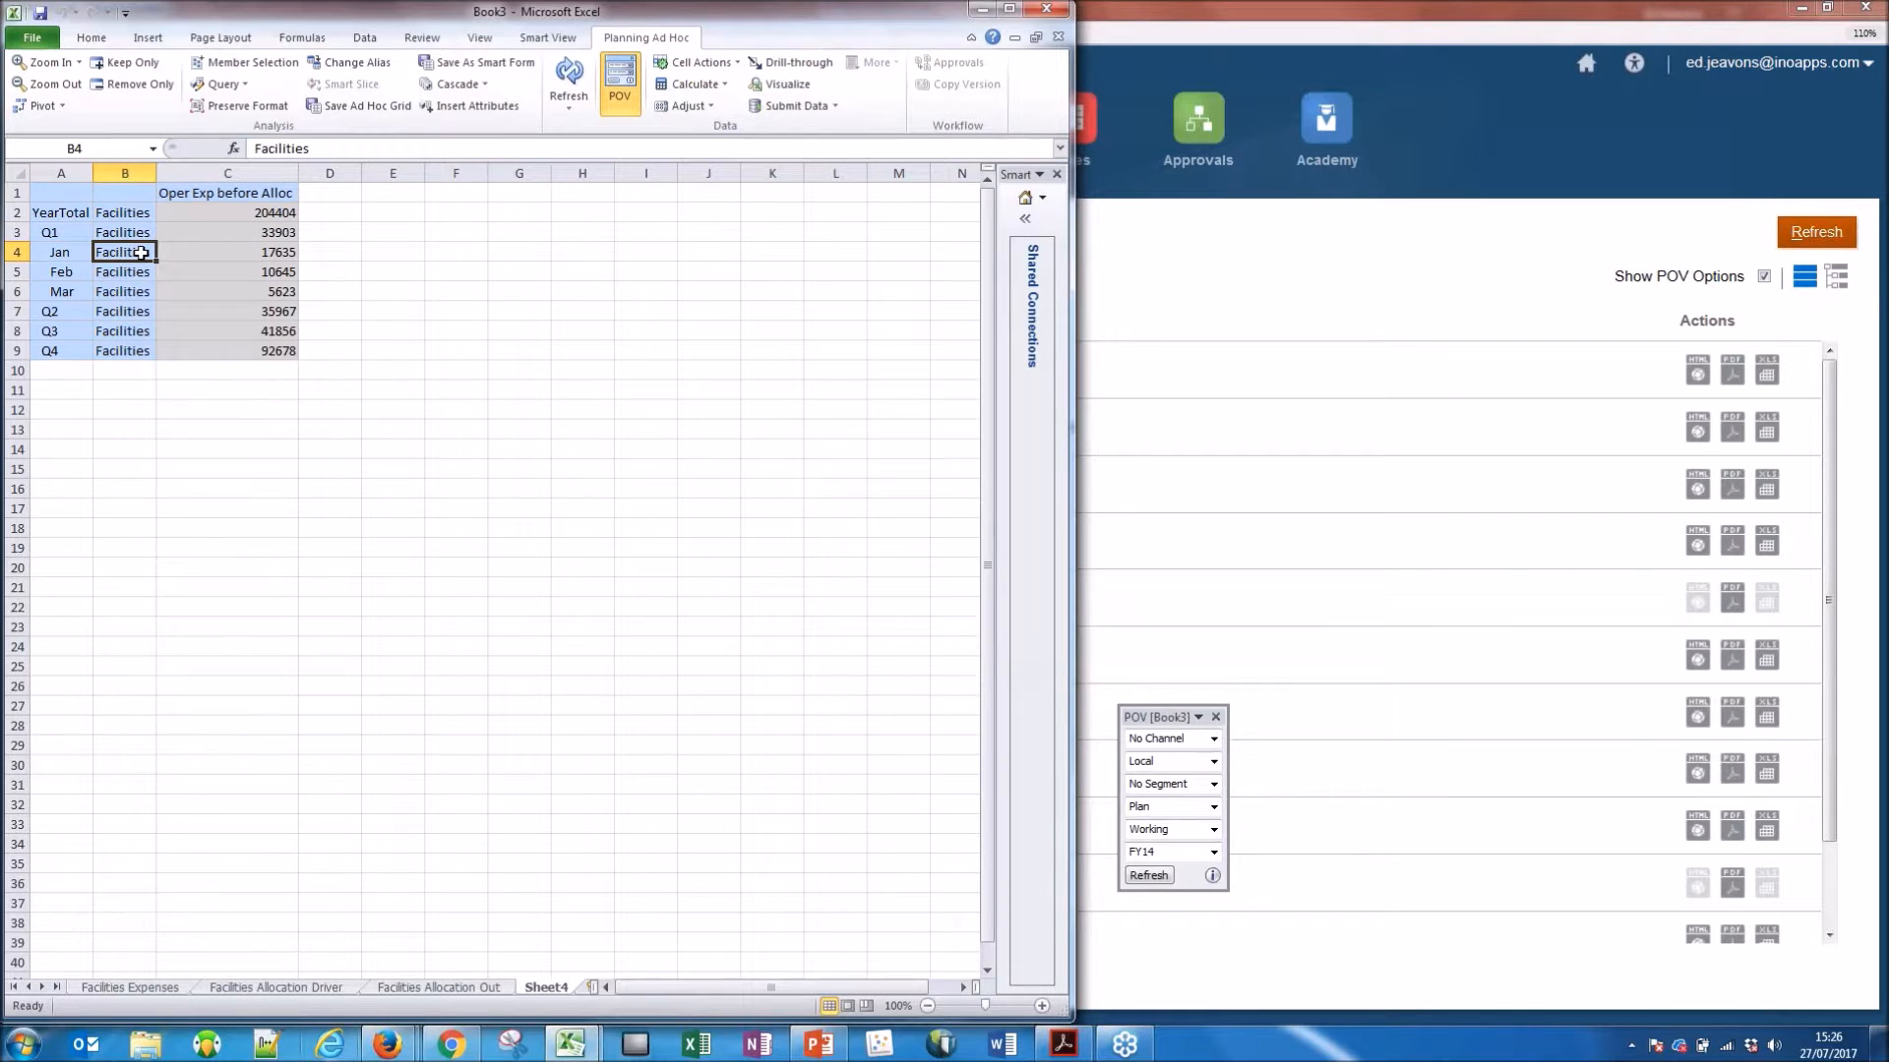
right_click(145, 251)
right_click(145, 252)
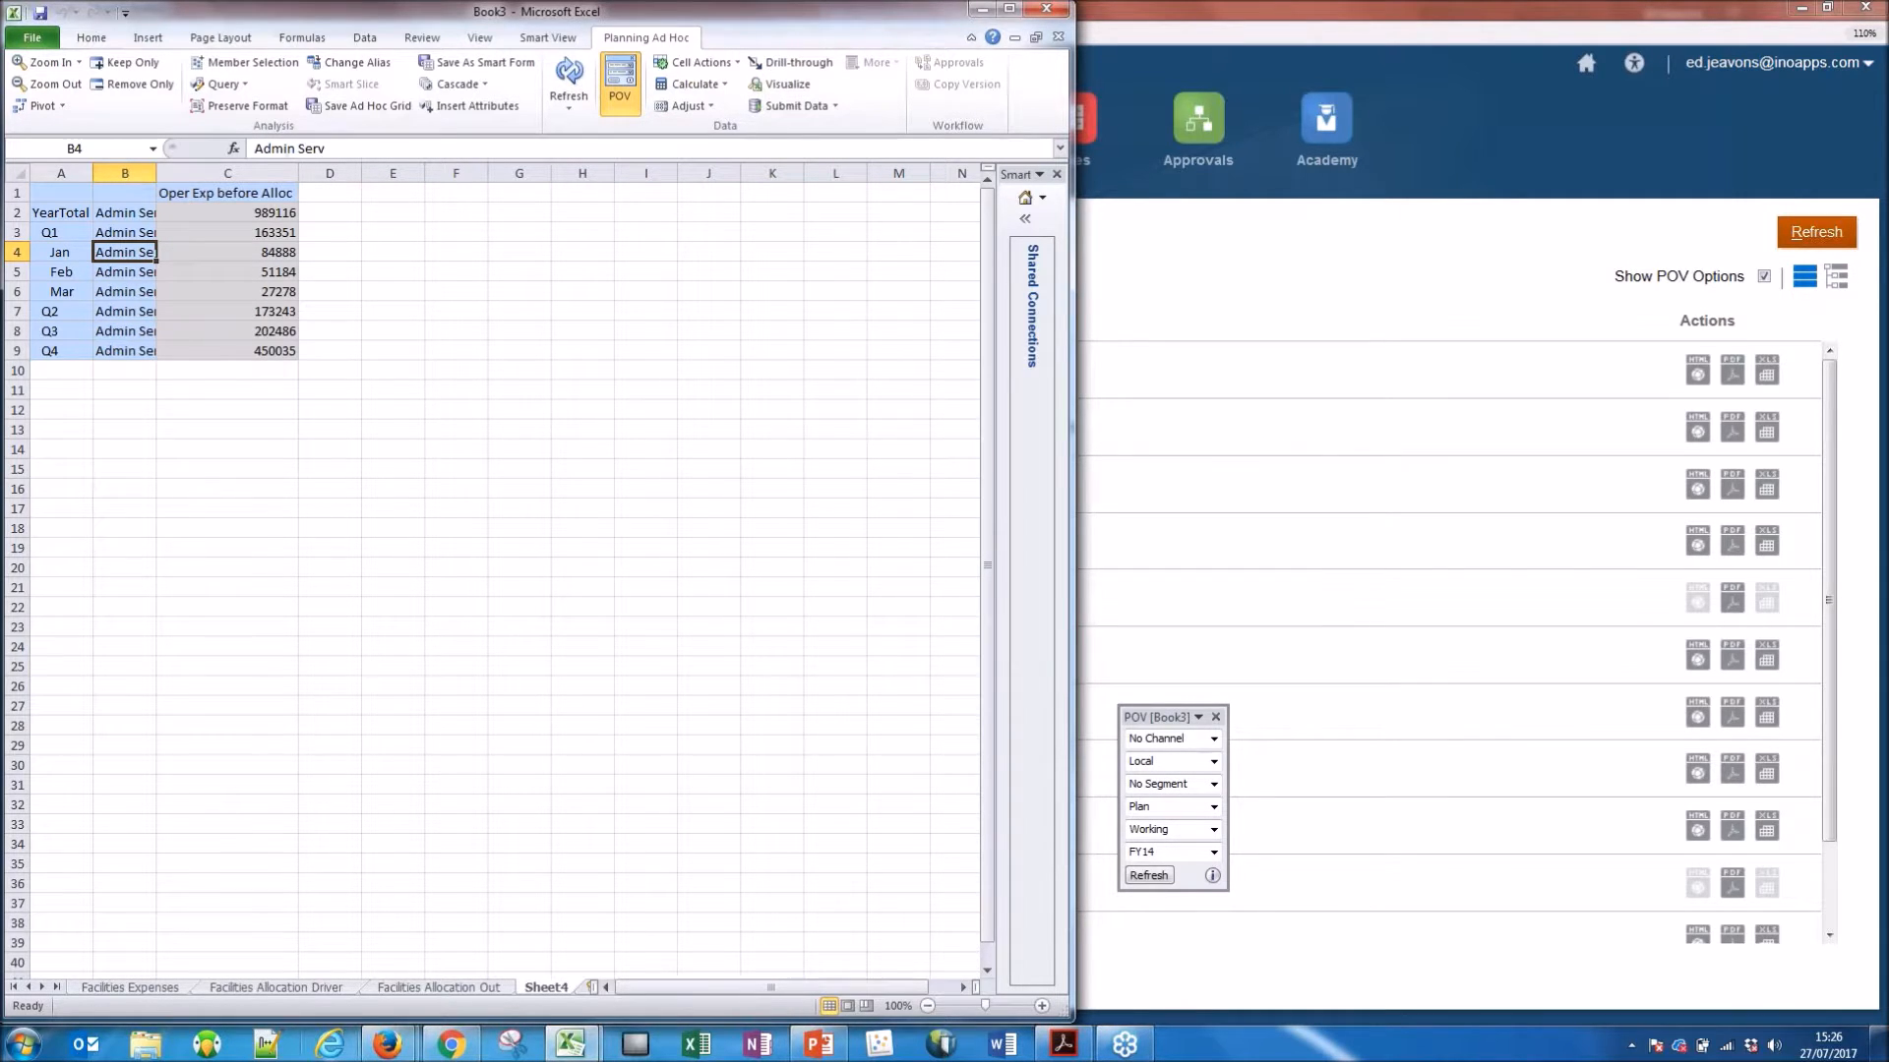
double_click(119, 252)
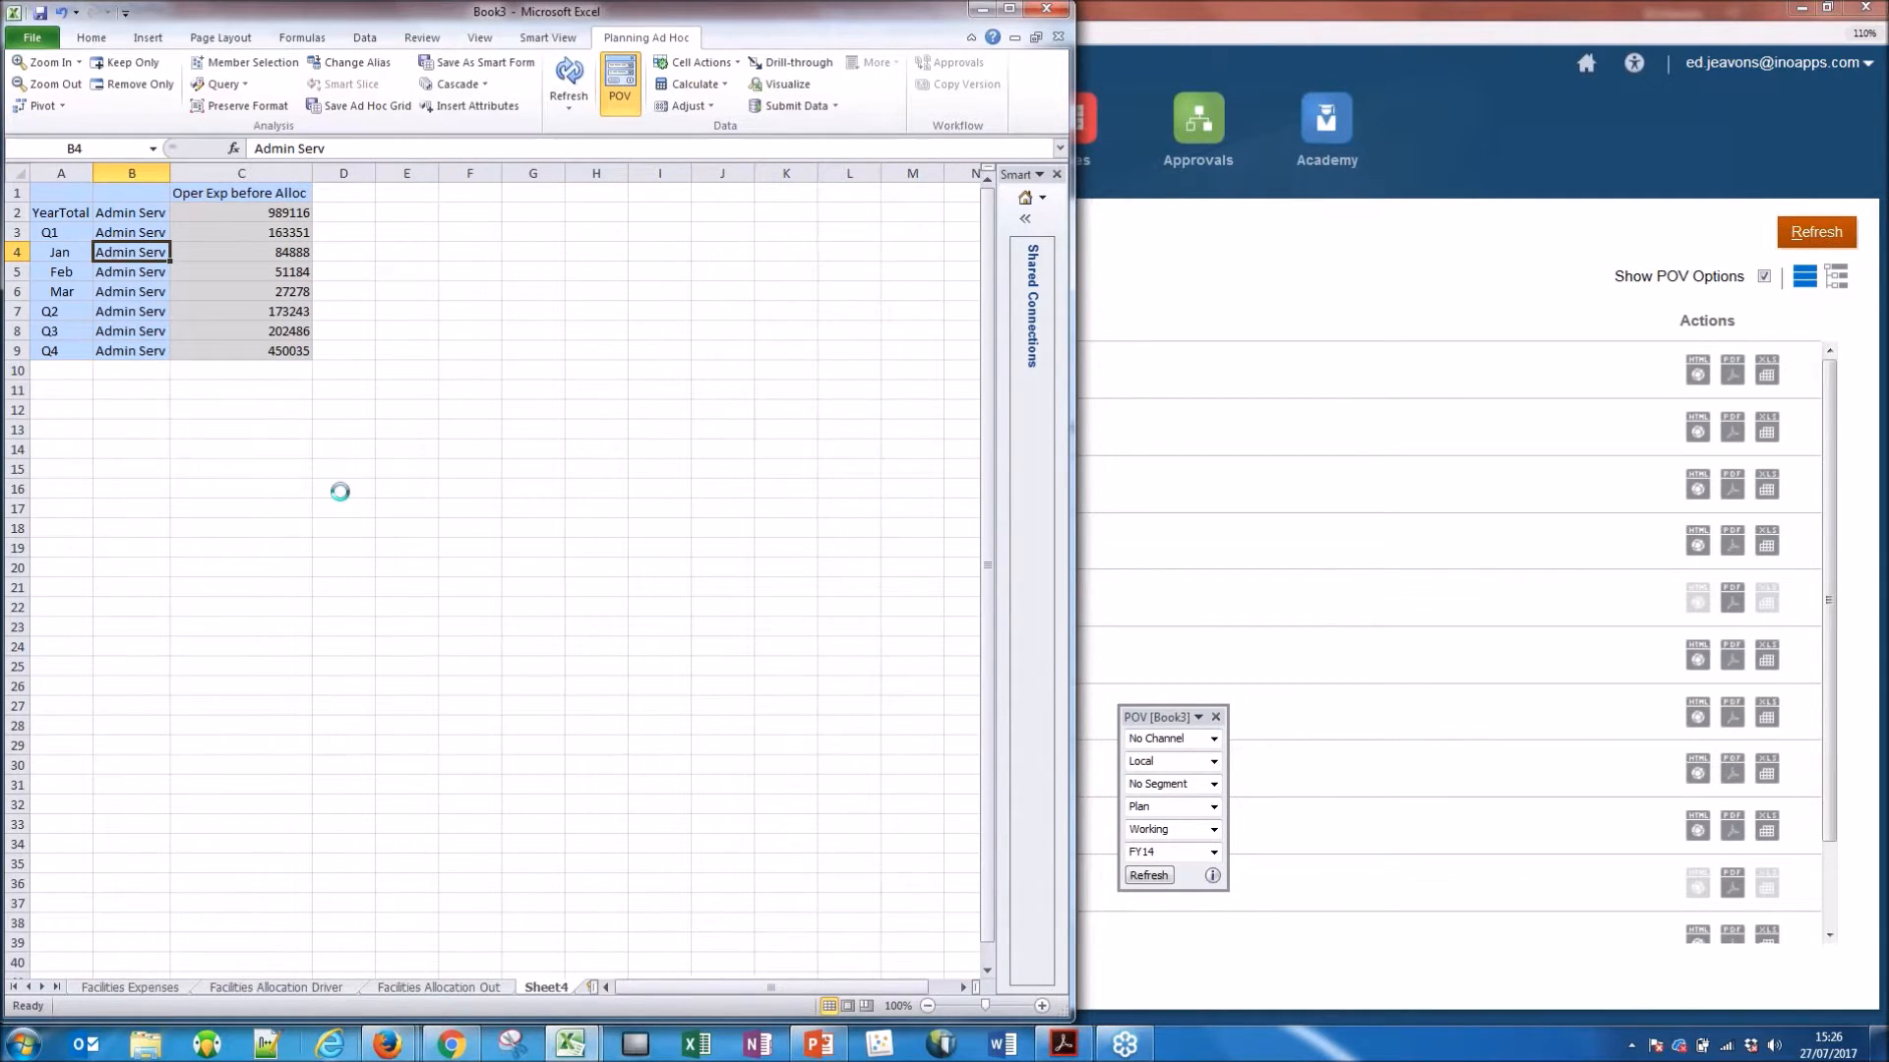
double_click(169, 174)
click(173, 231)
click(174, 253)
click(175, 272)
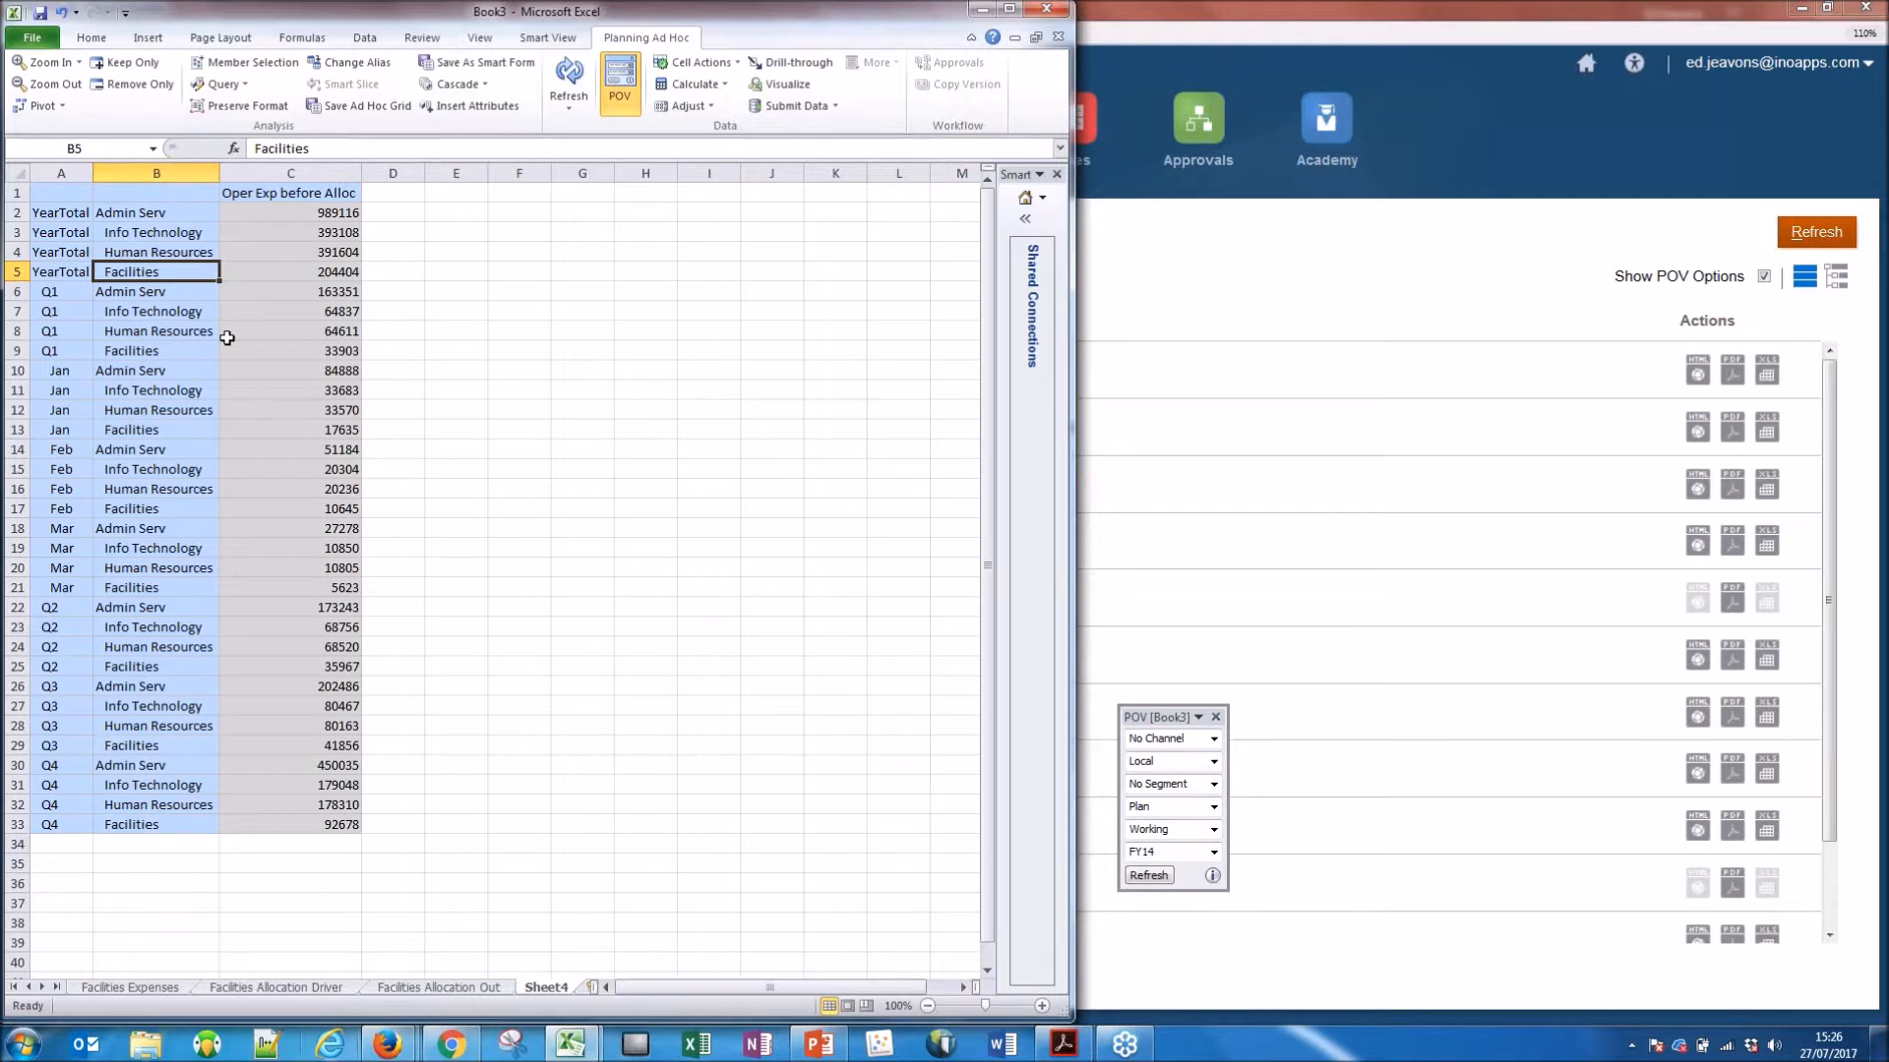
drag(50, 221, 59, 272)
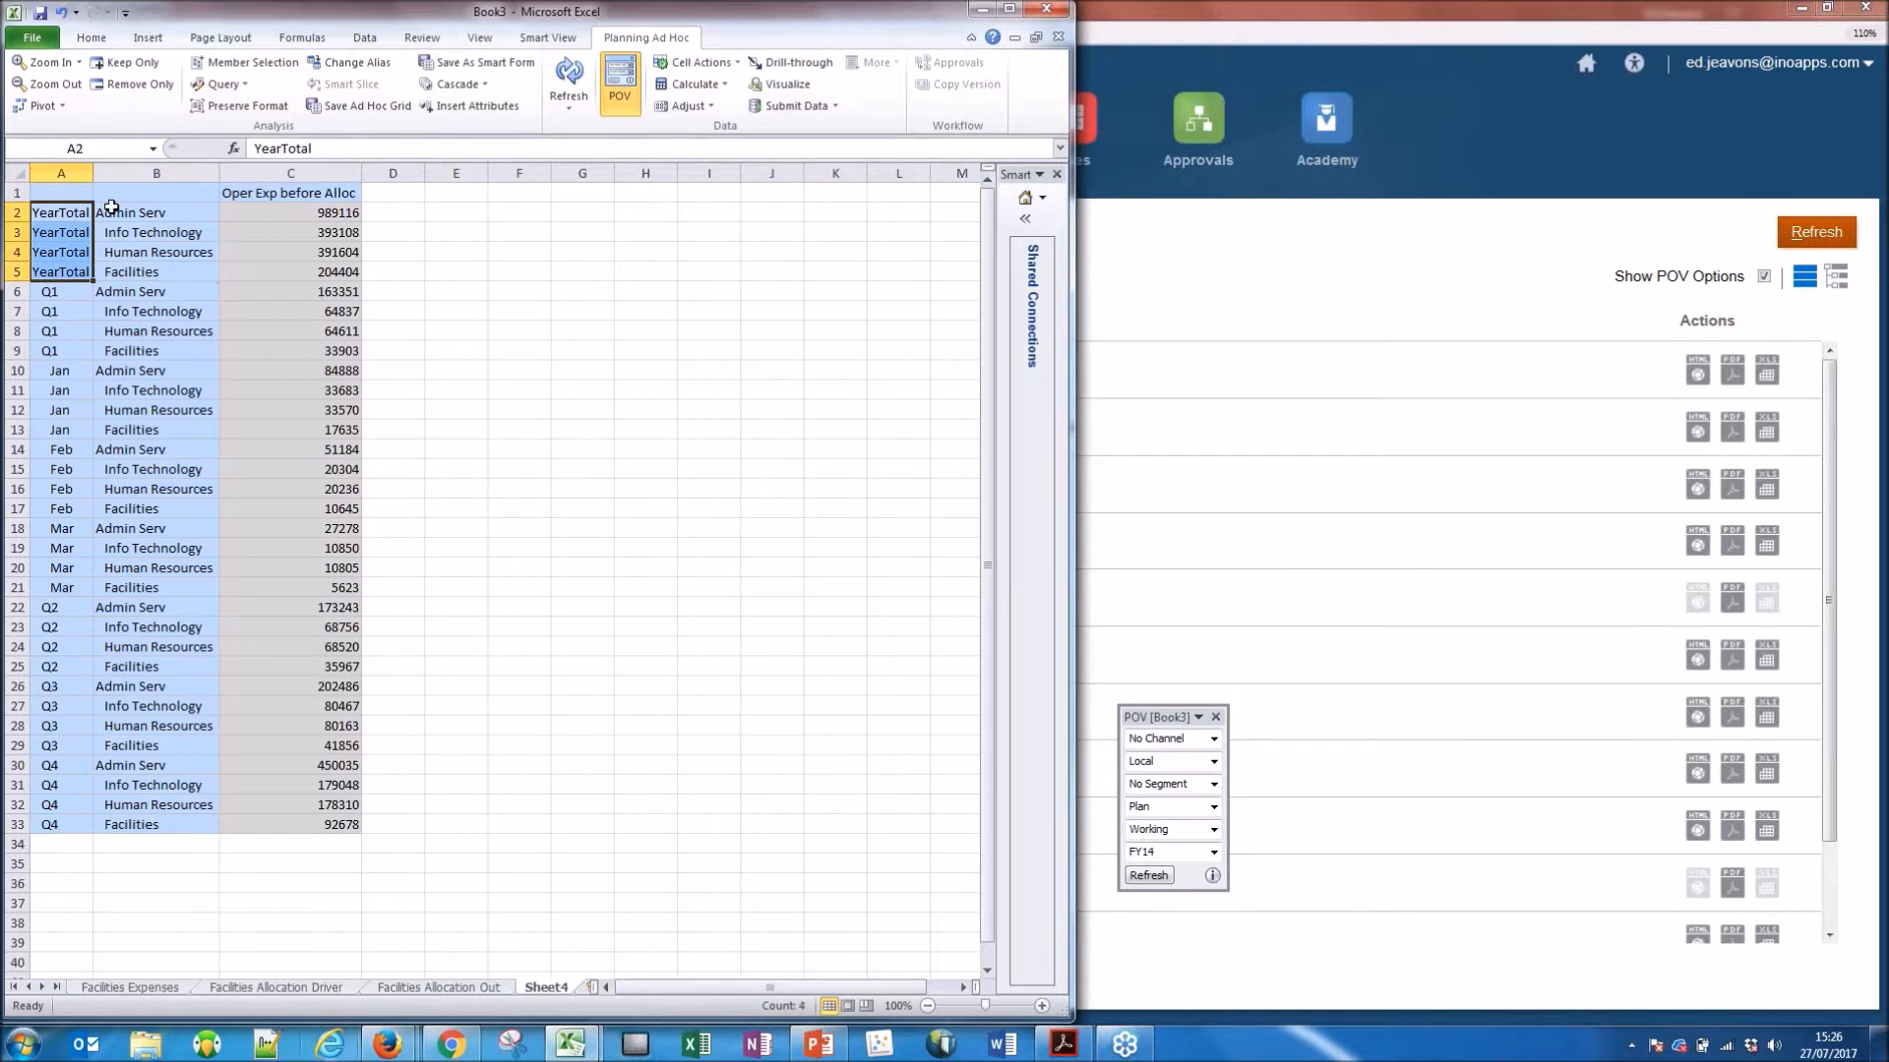
Keep only the YearTotal rows in the ad hoc grid and pivot YearTotal to the POV.
click(125, 62)
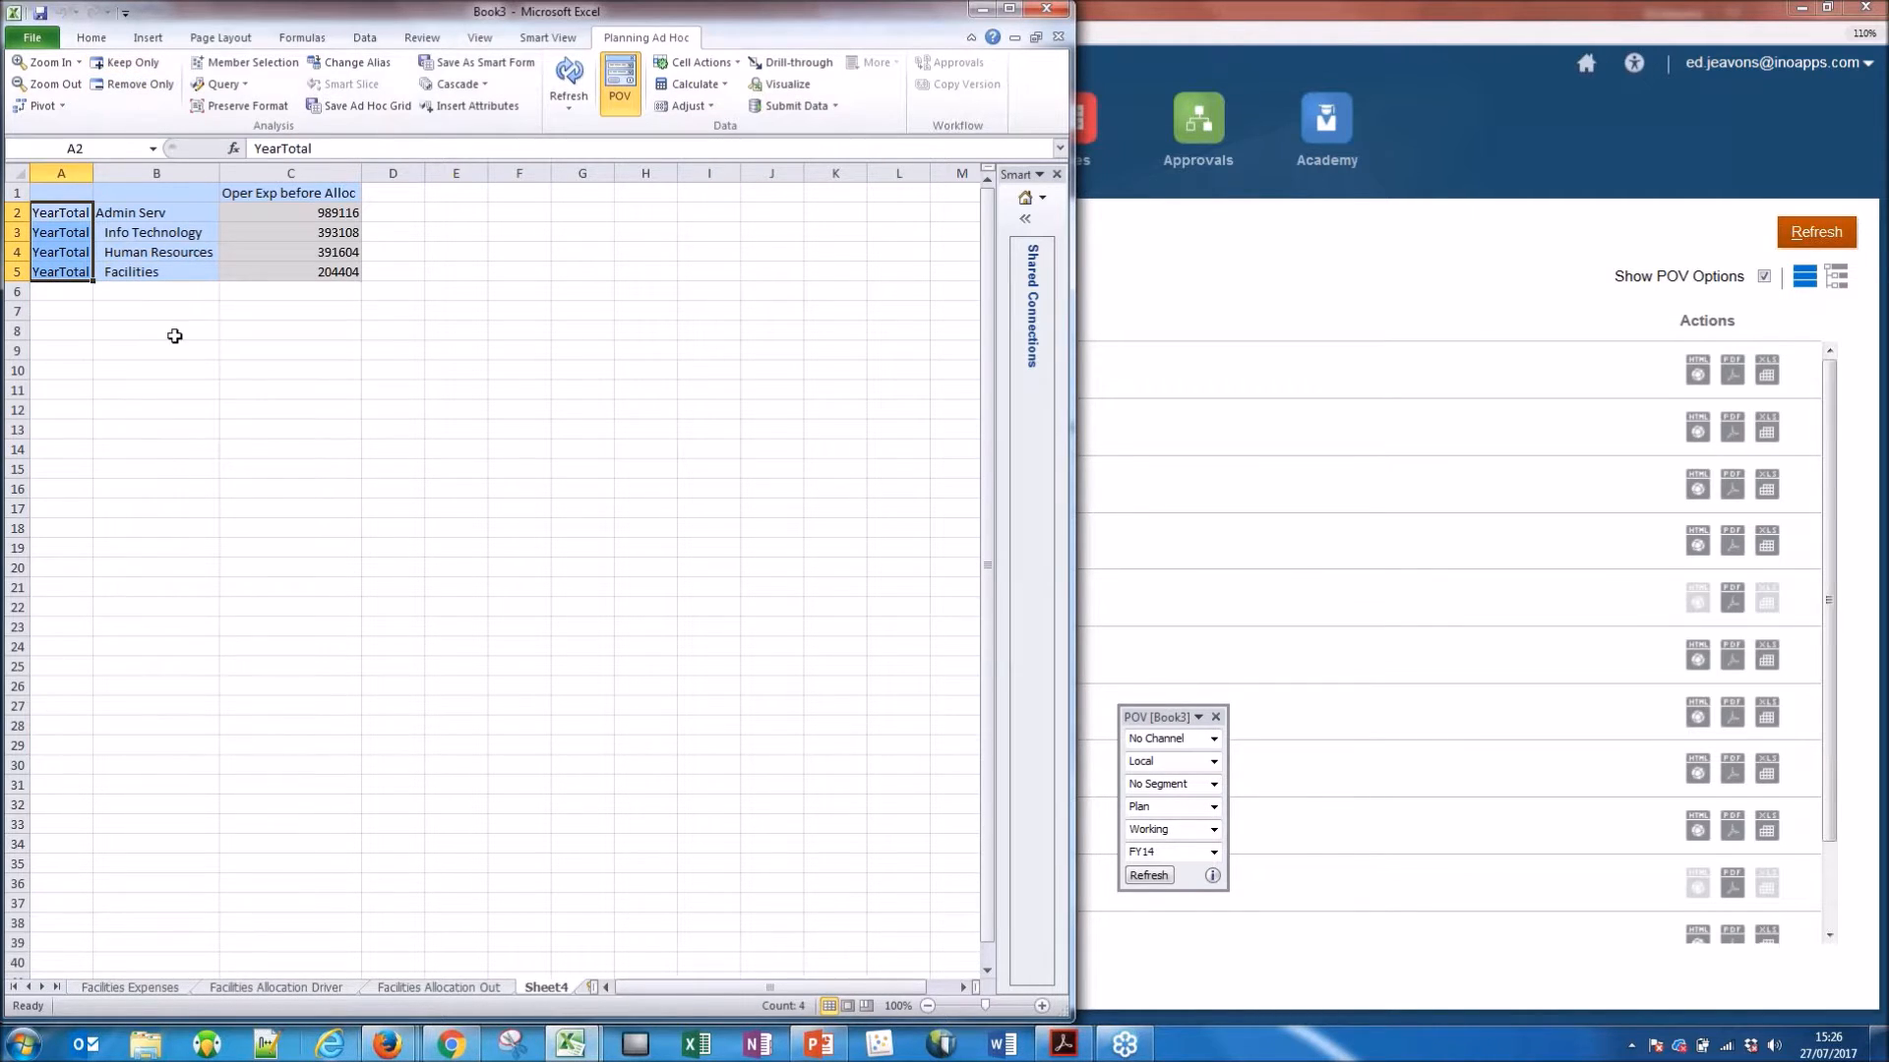
click(65, 249)
click(42, 106)
click(81, 152)
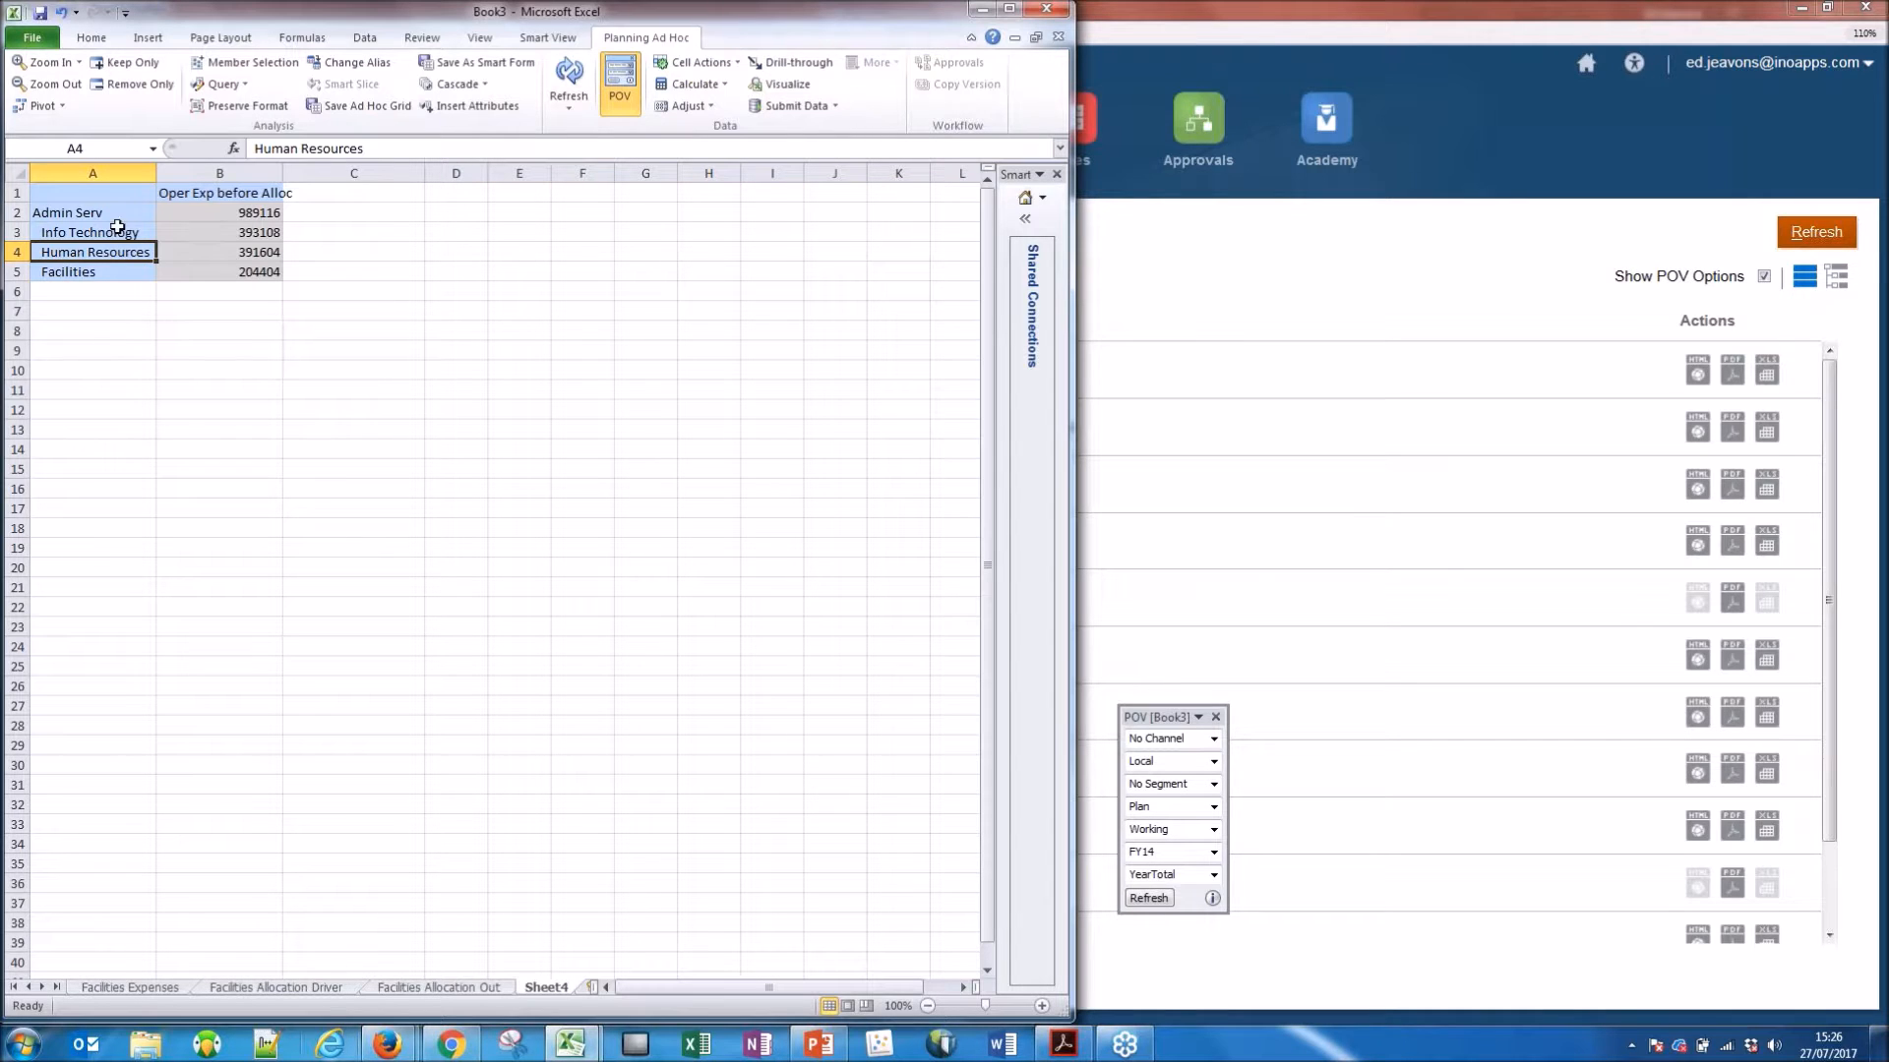
Save the Admin Serv department expense grid as an ad hoc grid named PS_Grid in /Forms.
click(115, 227)
drag(226, 231, 223, 276)
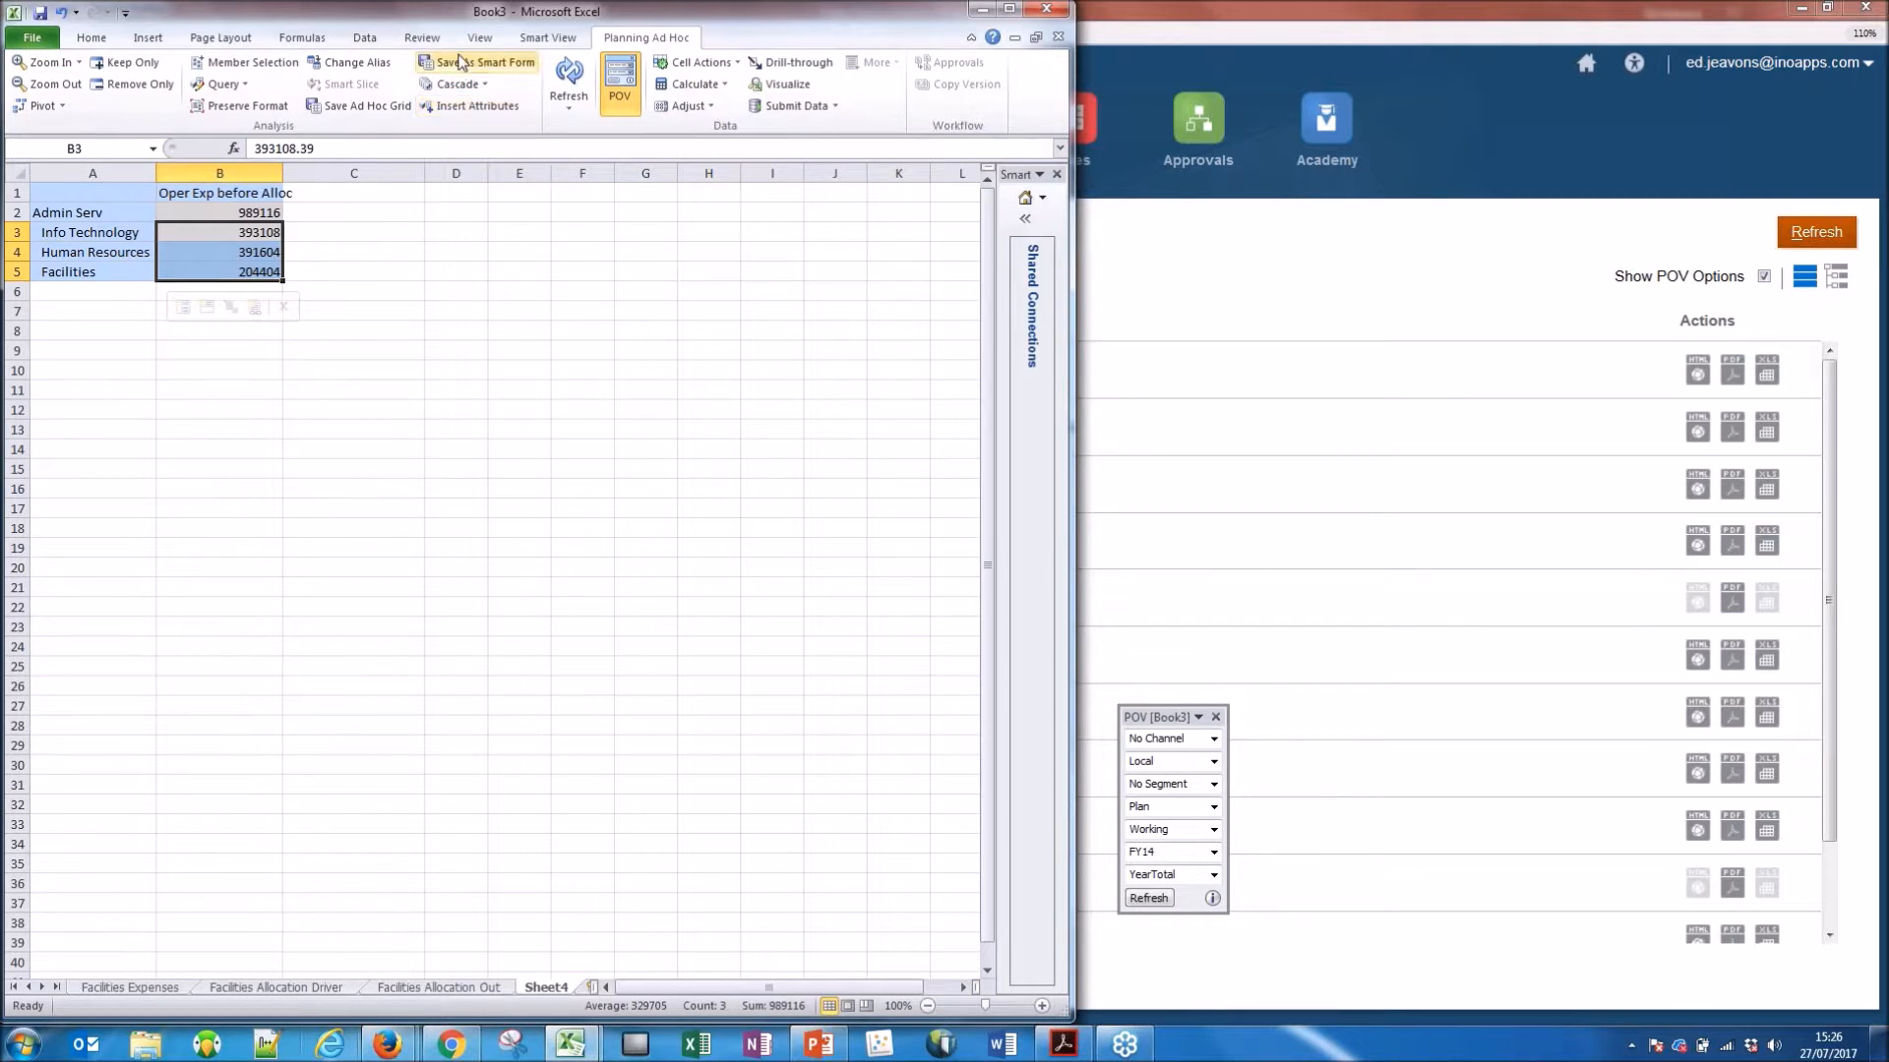
click(372, 111)
click(562, 432)
text(PS_Grid)
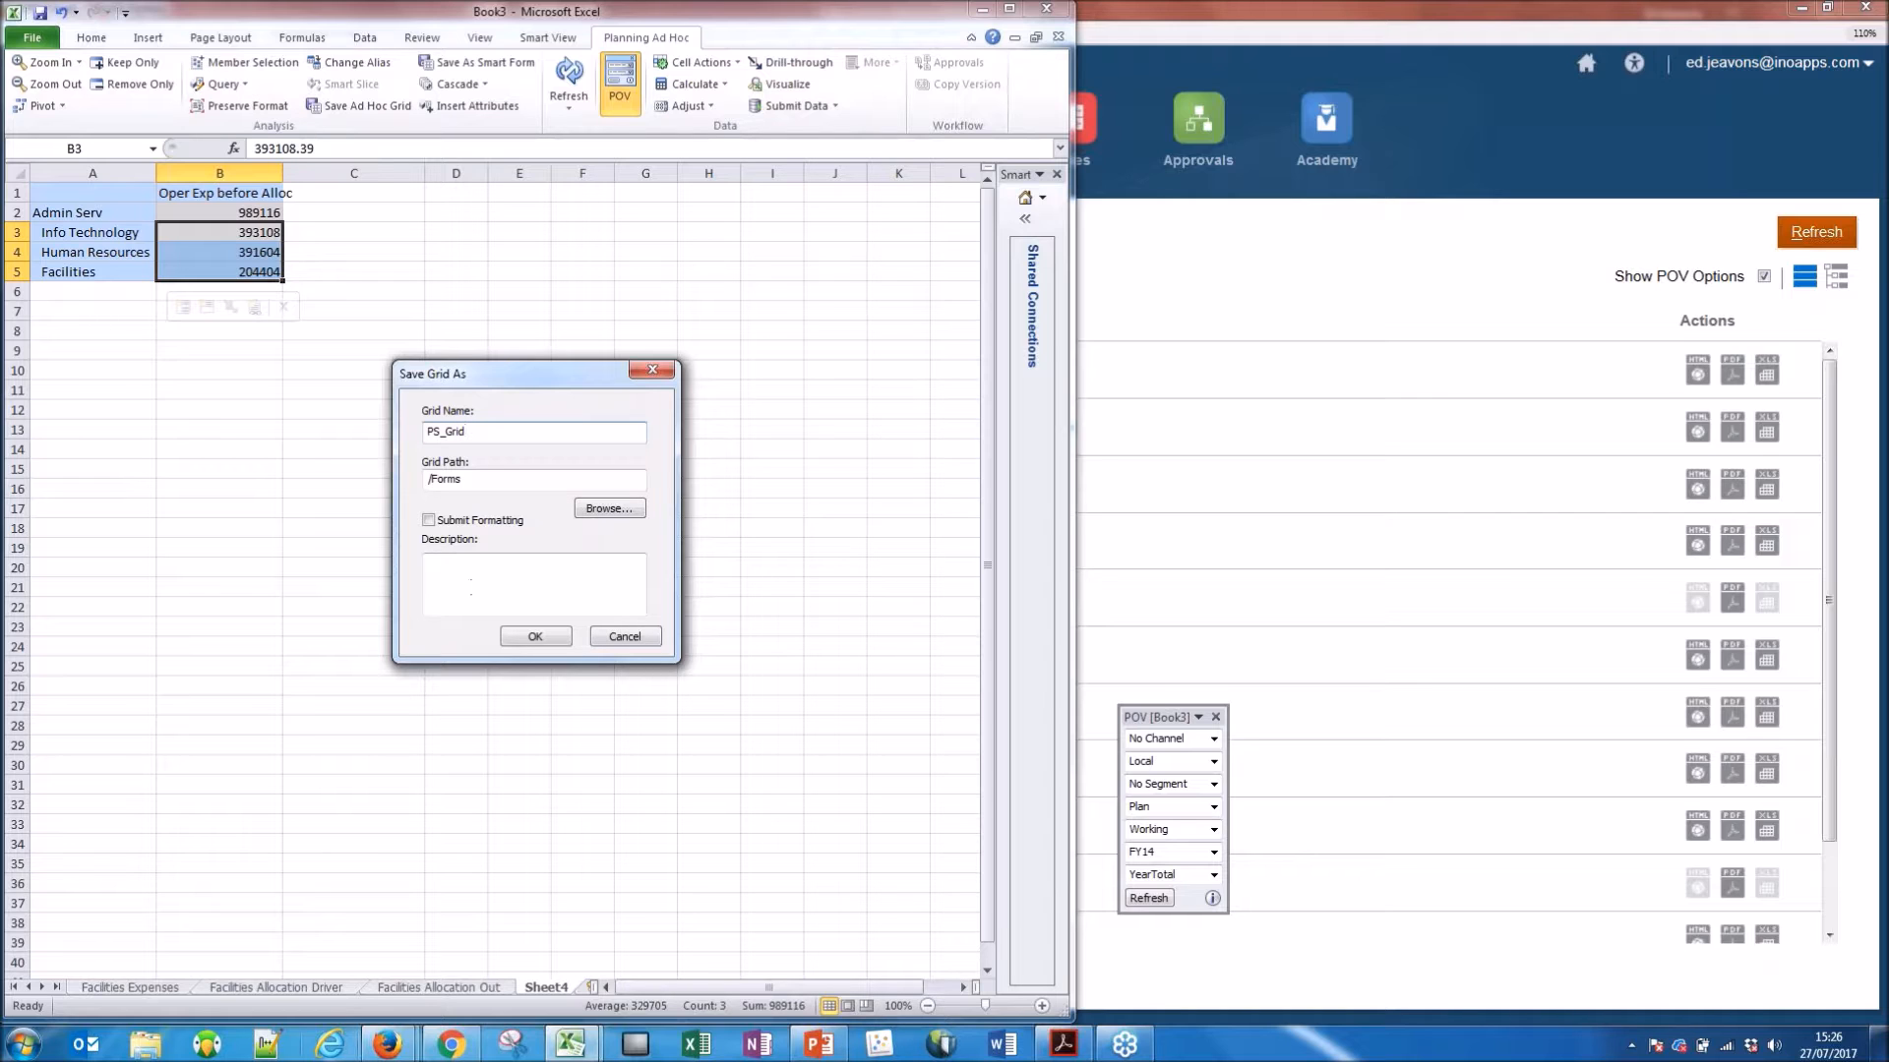
click(535, 637)
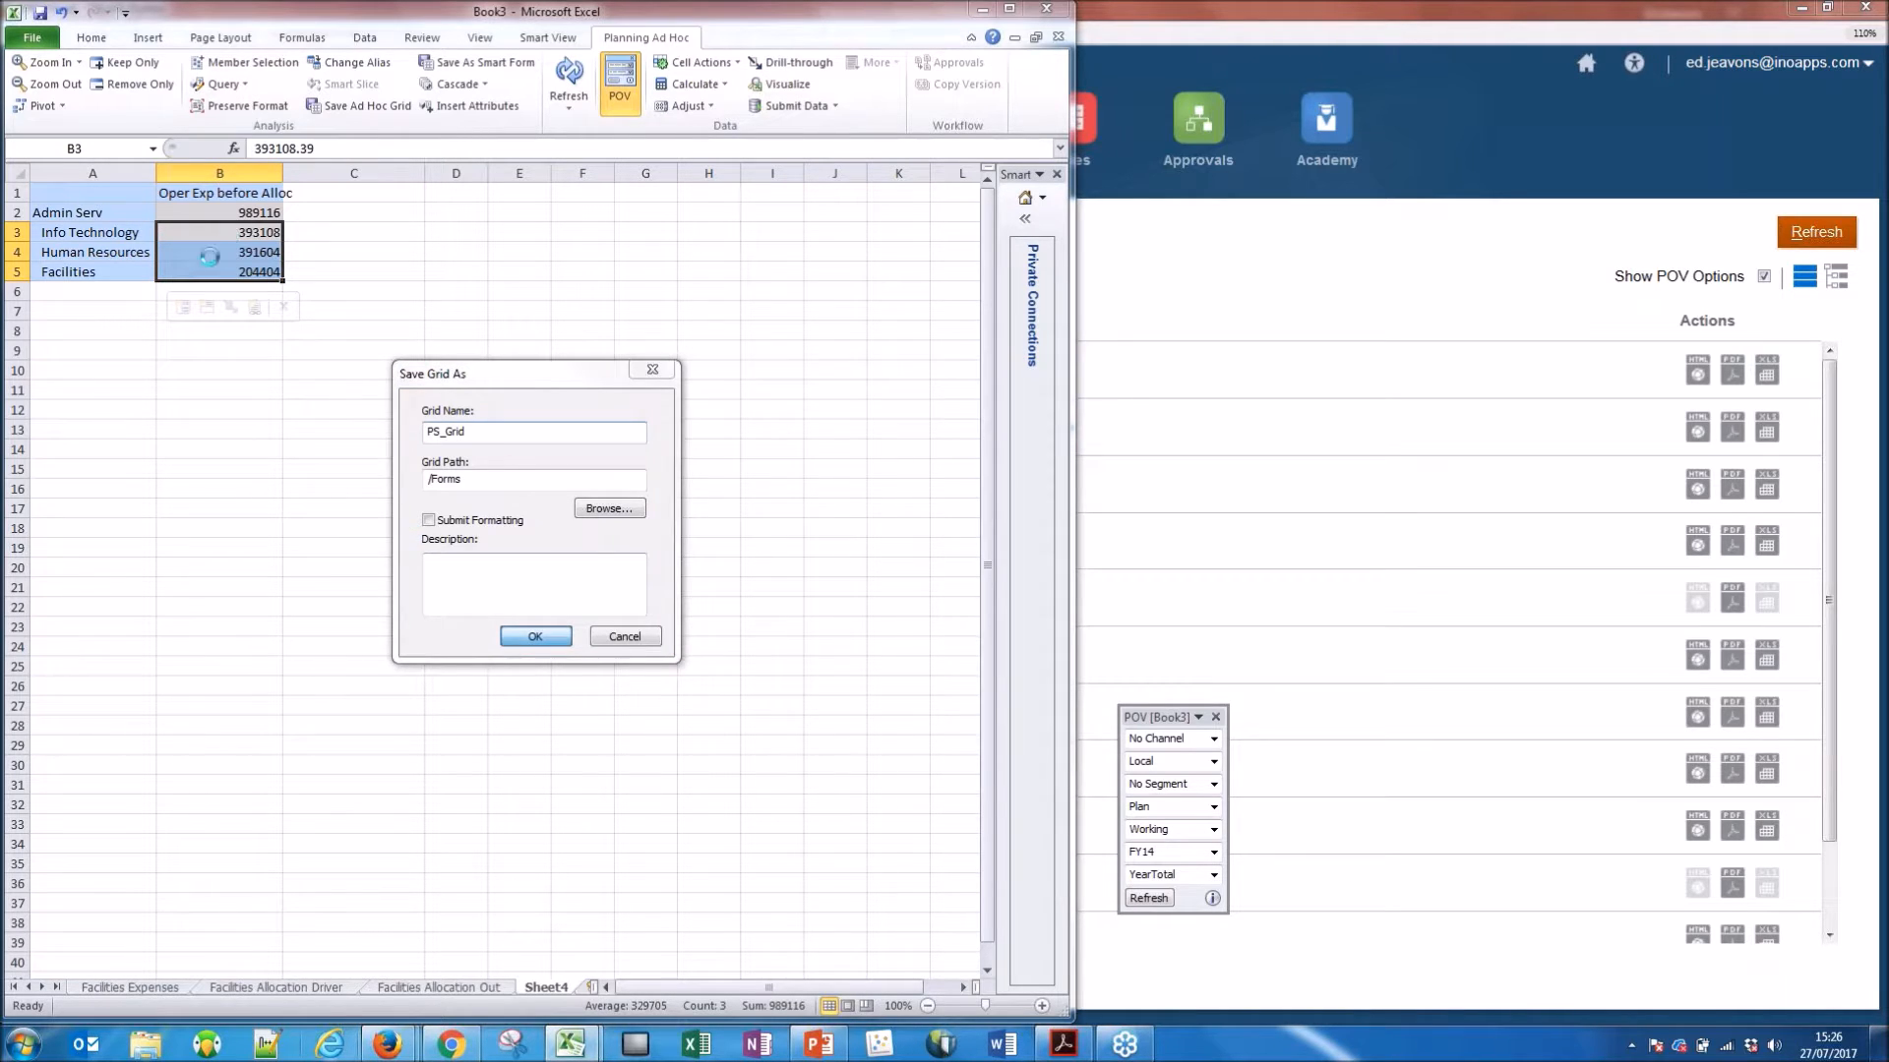
Refresh the ad hoc grid of Admin Serv department expenses.
click(256, 213)
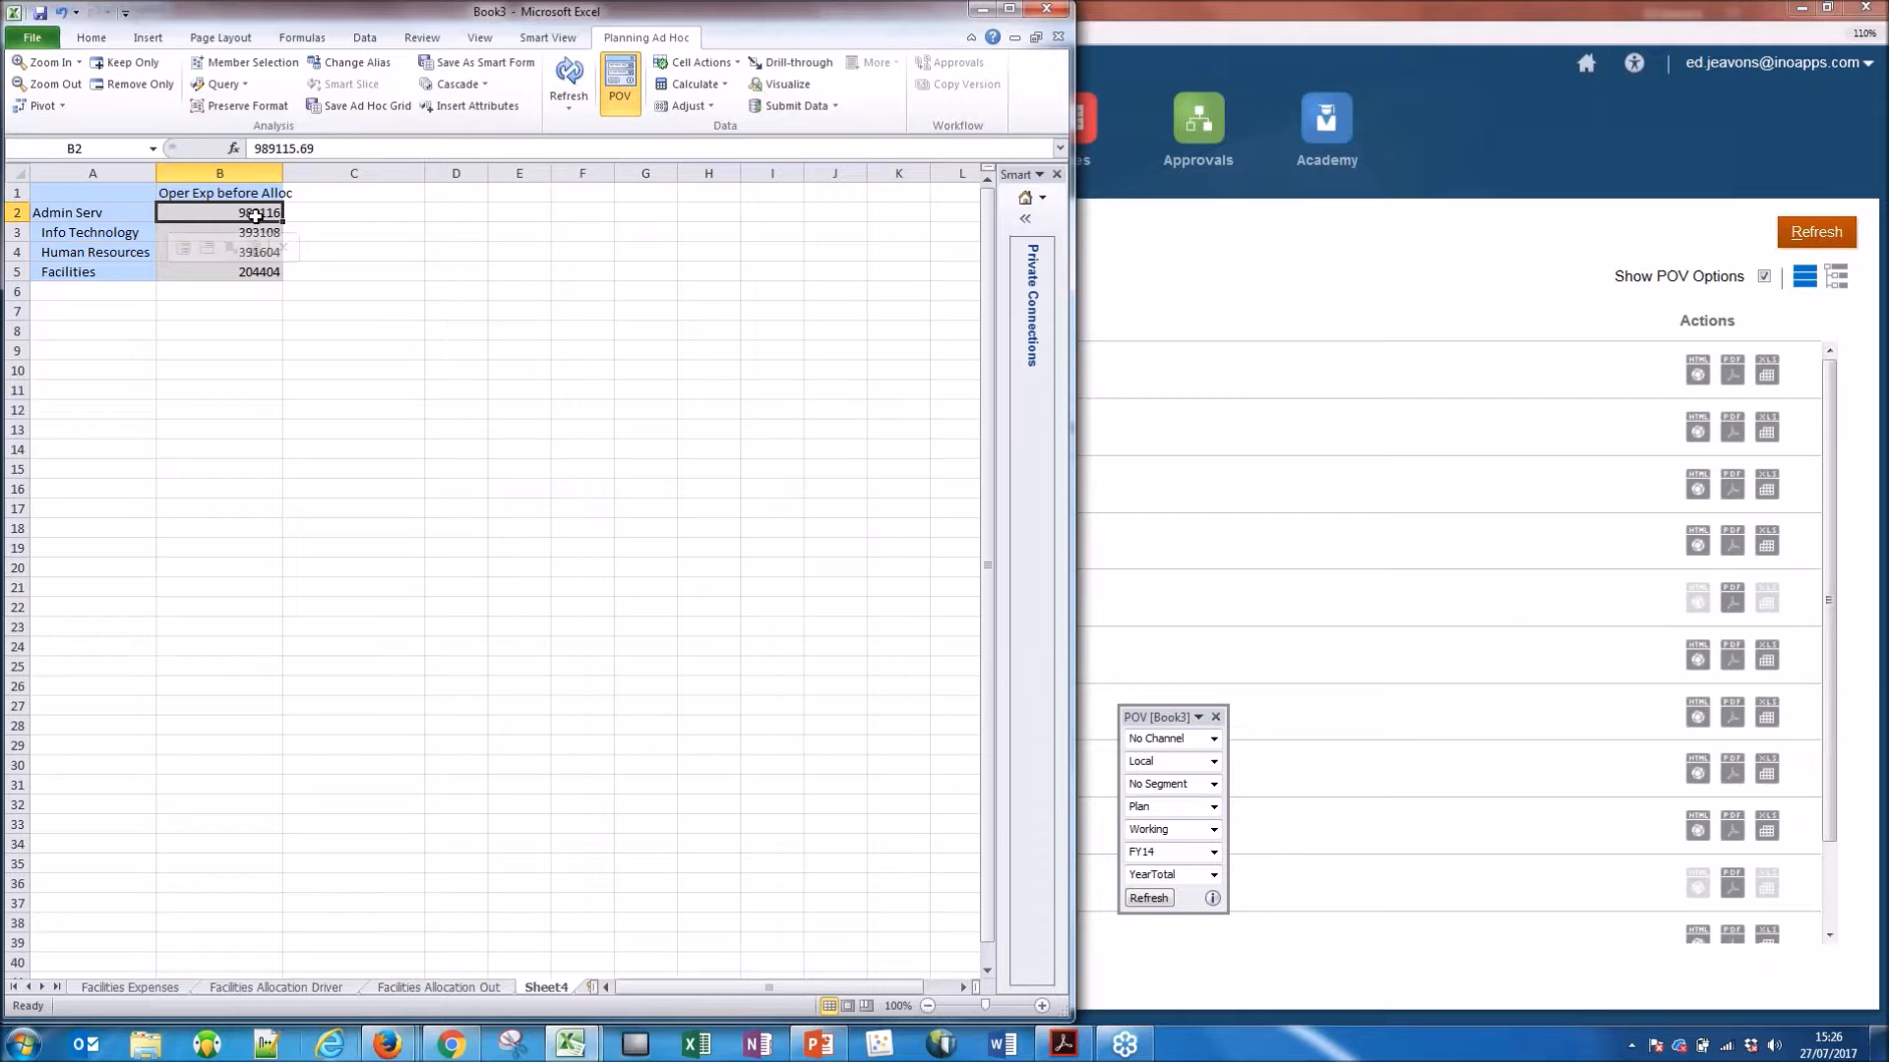
click(163, 234)
click(157, 257)
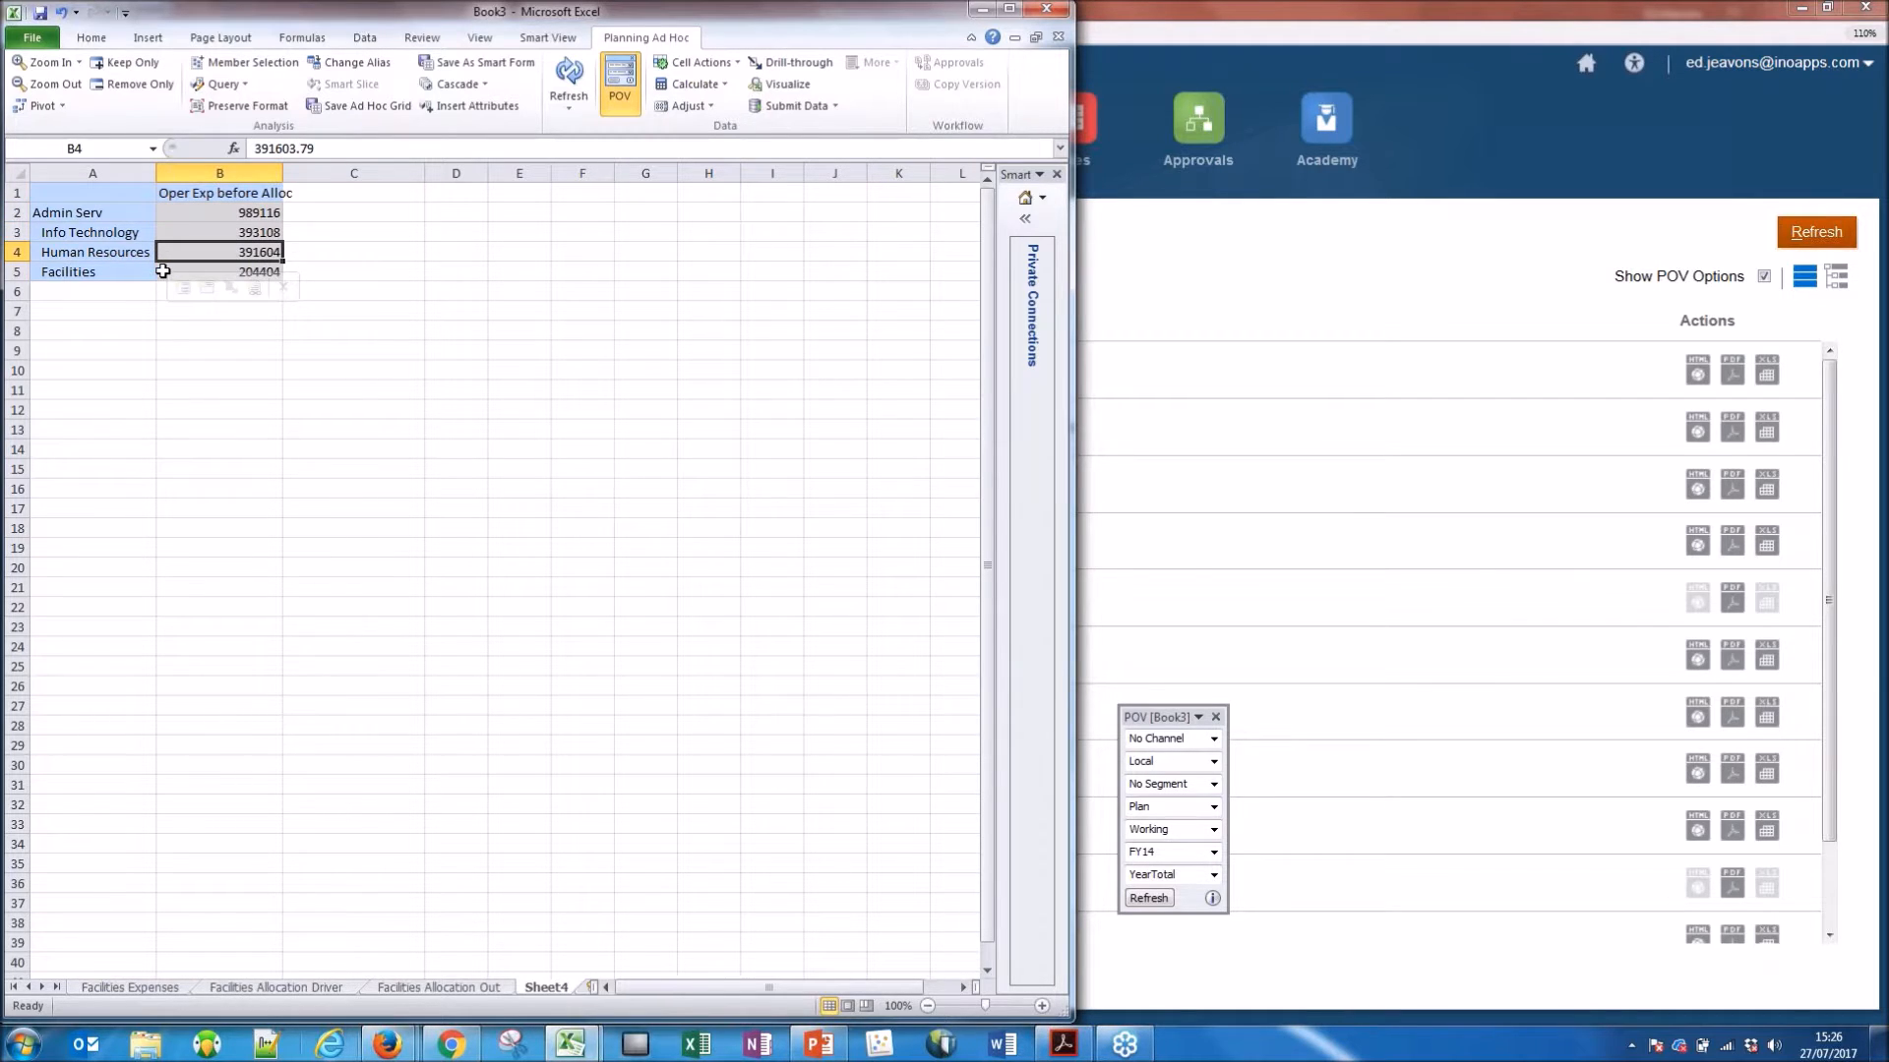
click(94, 248)
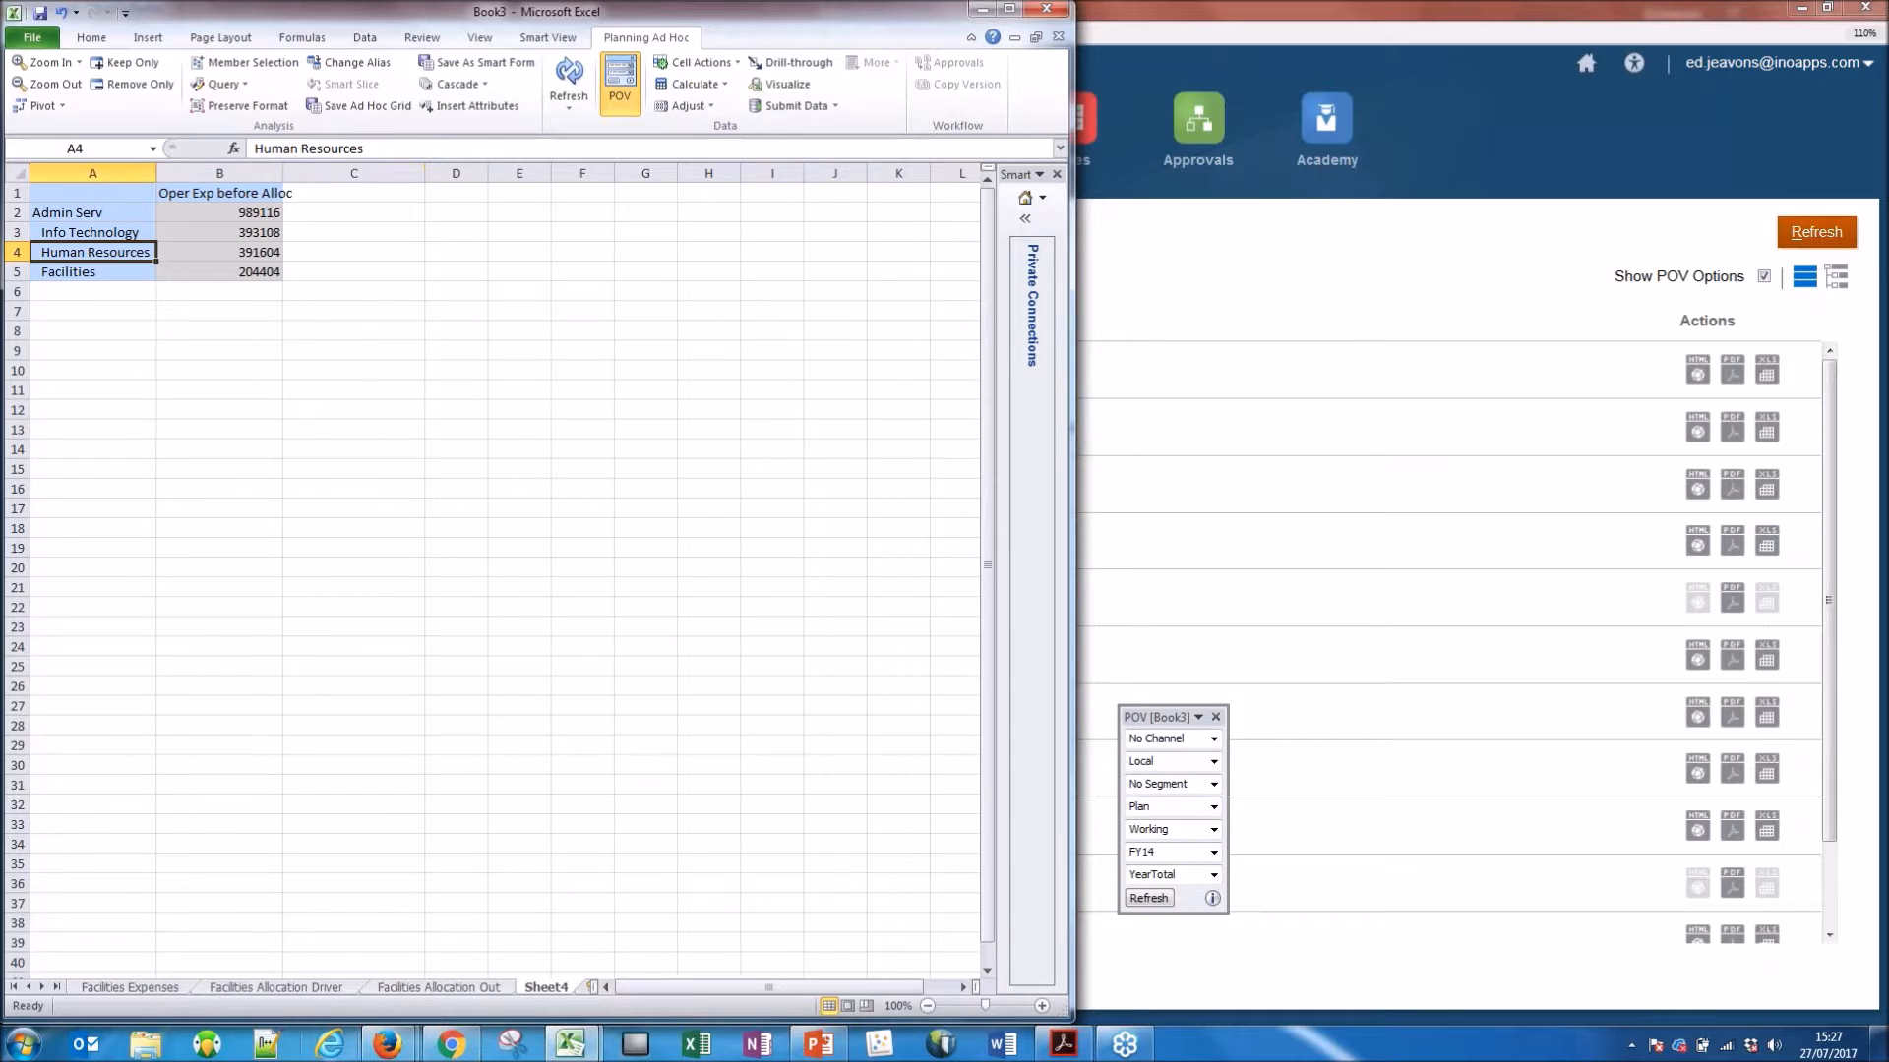
click(261, 248)
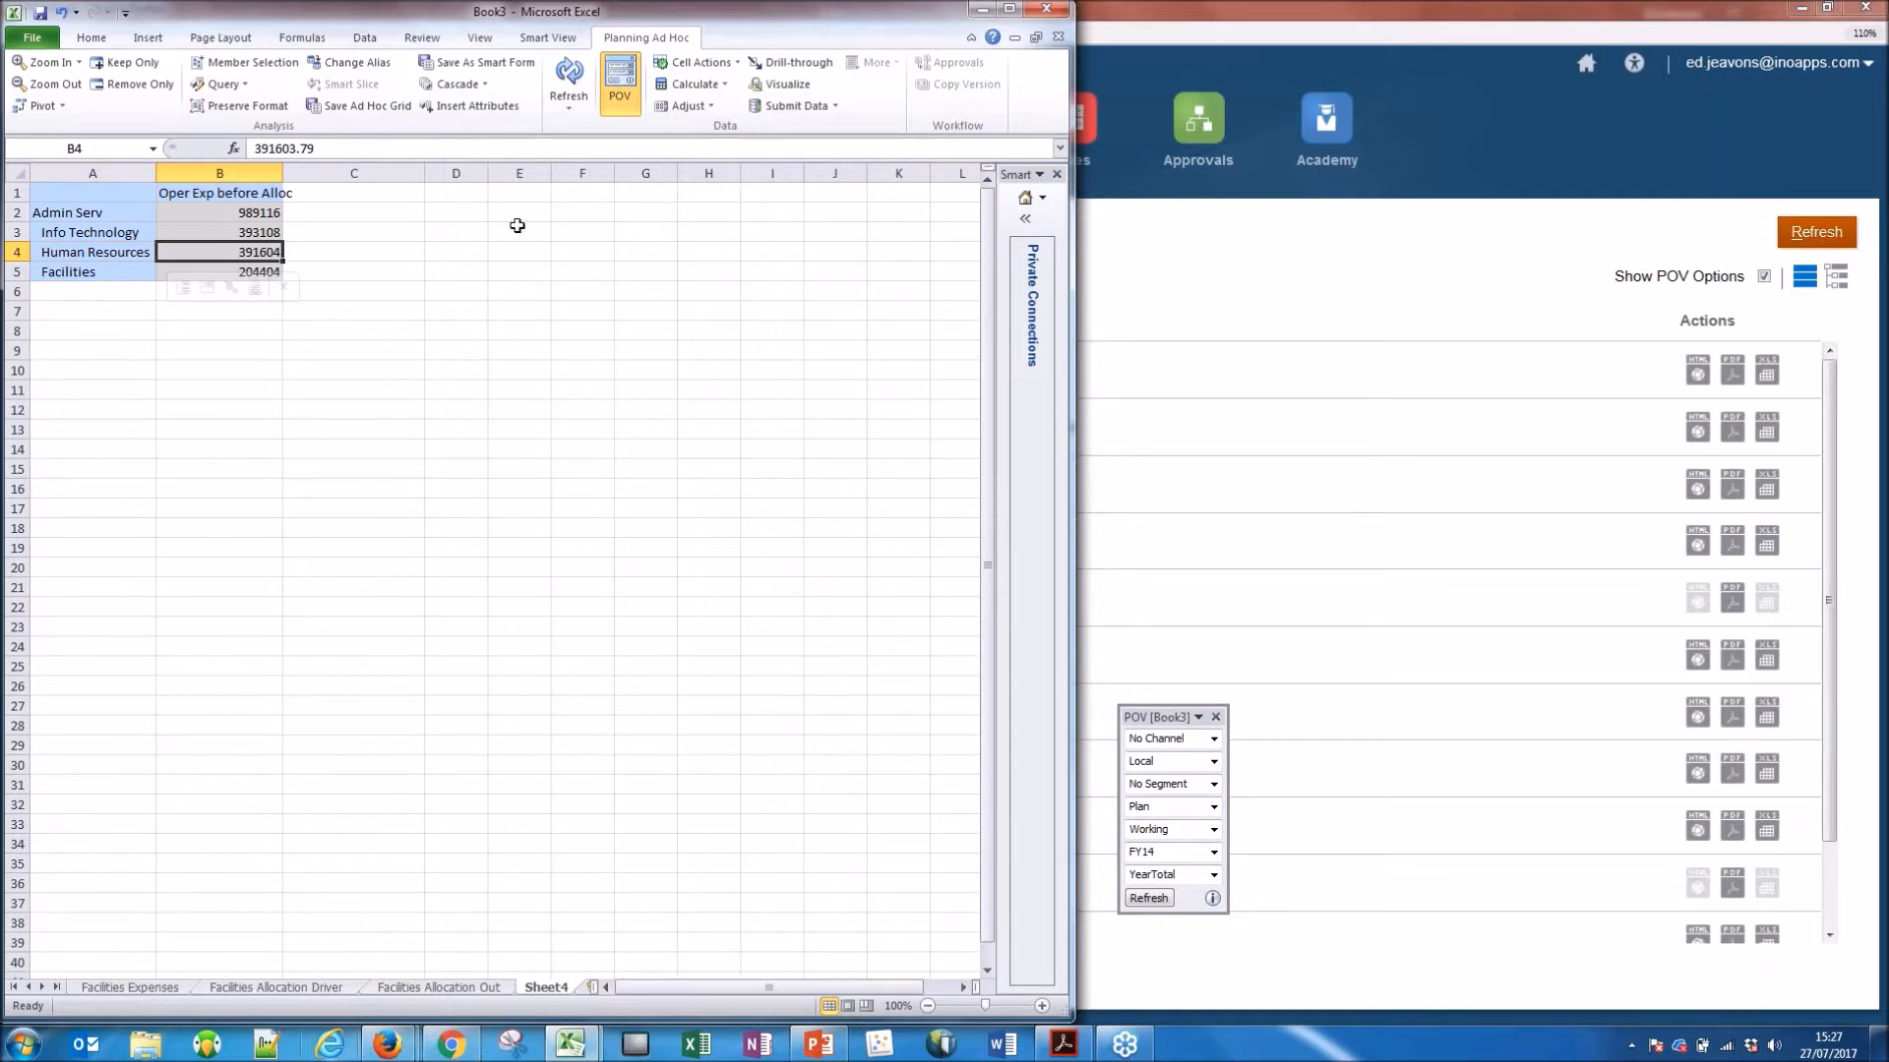
click(569, 79)
Switch to Oracle Planning and Budgeting Cloud in Firefox and open the Council Trend Report dashboard for editing.
click(1387, 63)
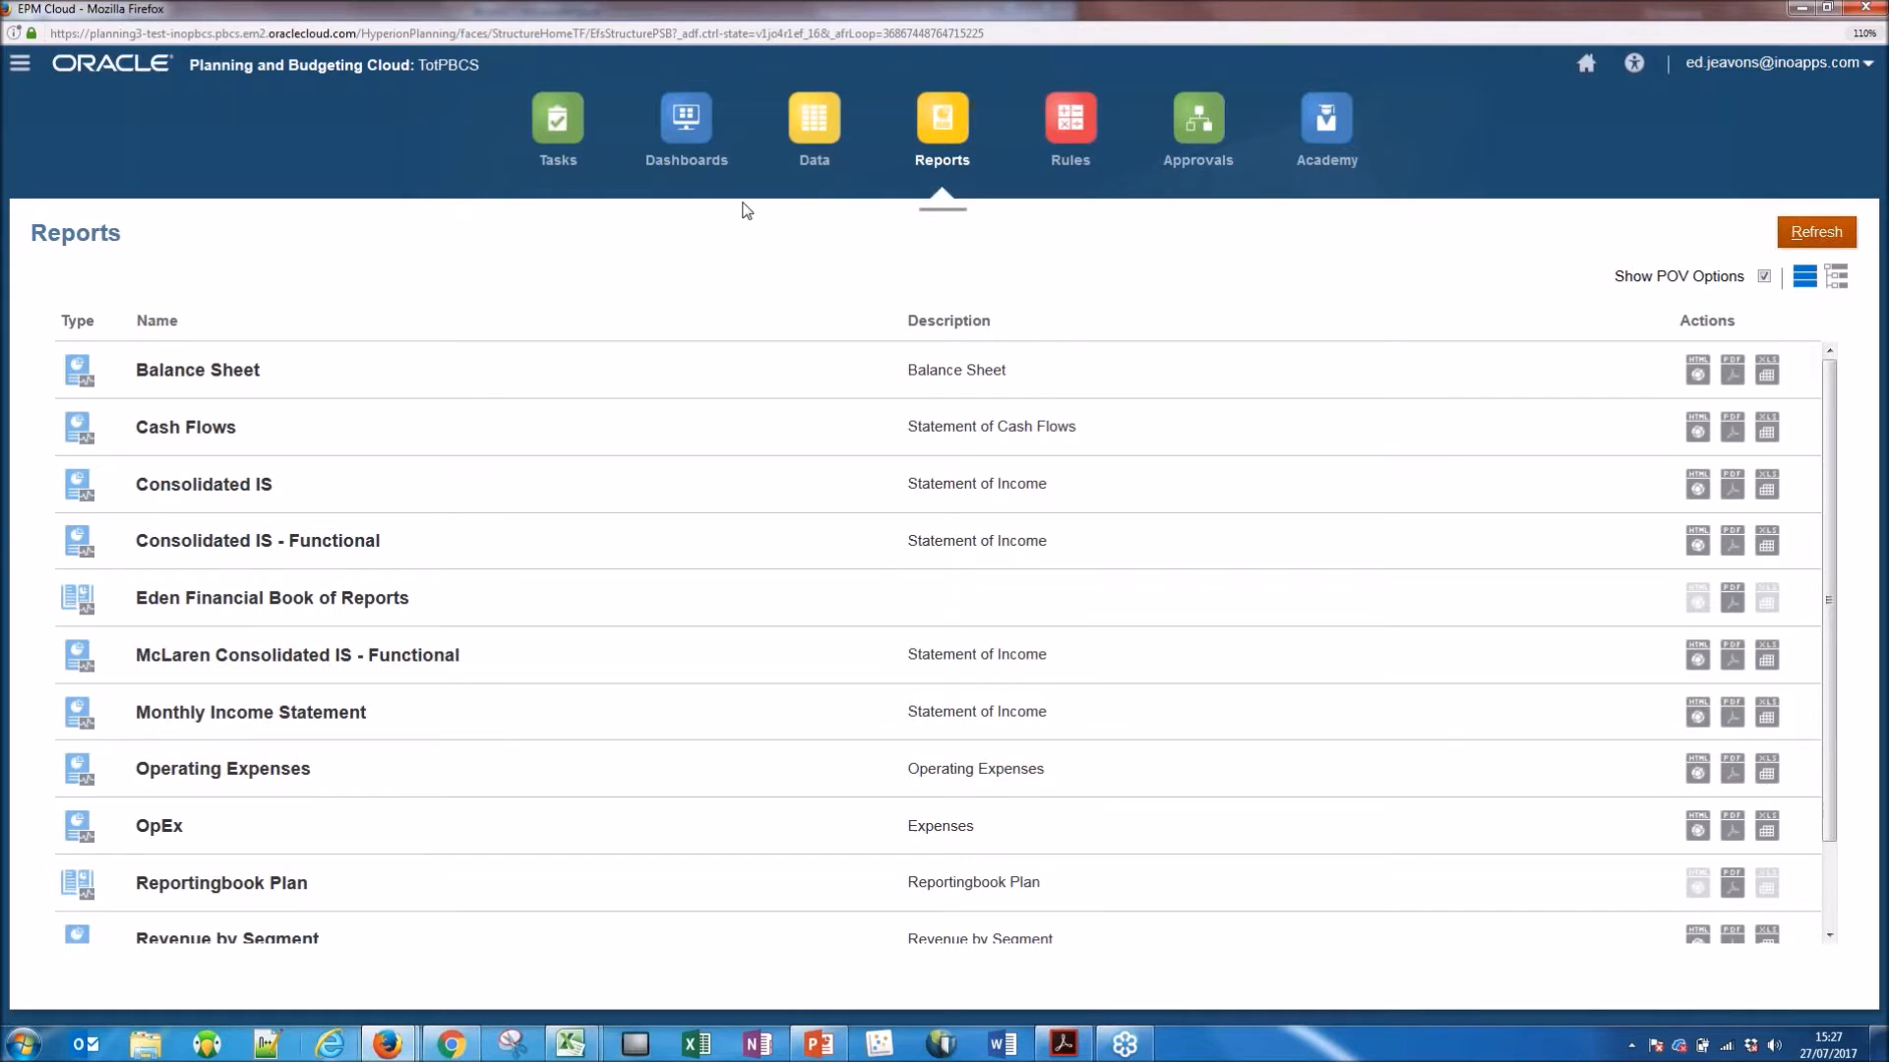
click(717, 135)
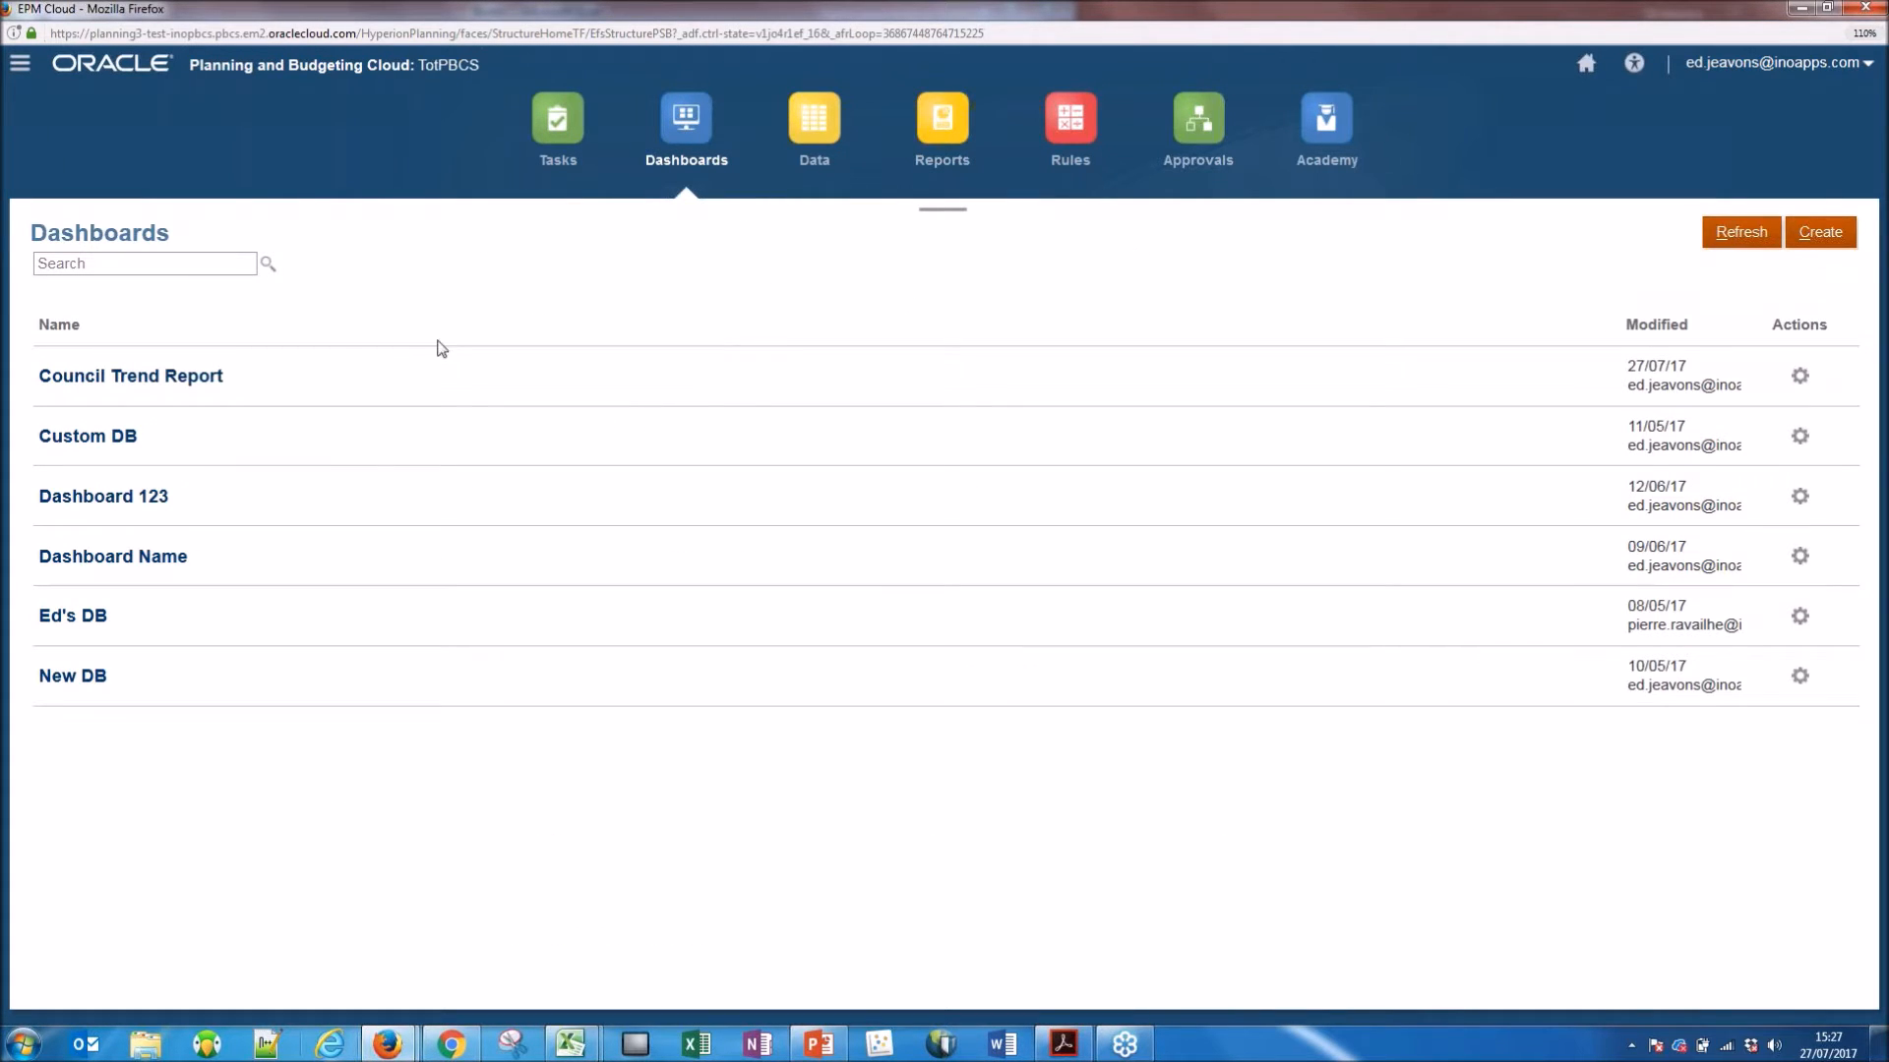
click(196, 375)
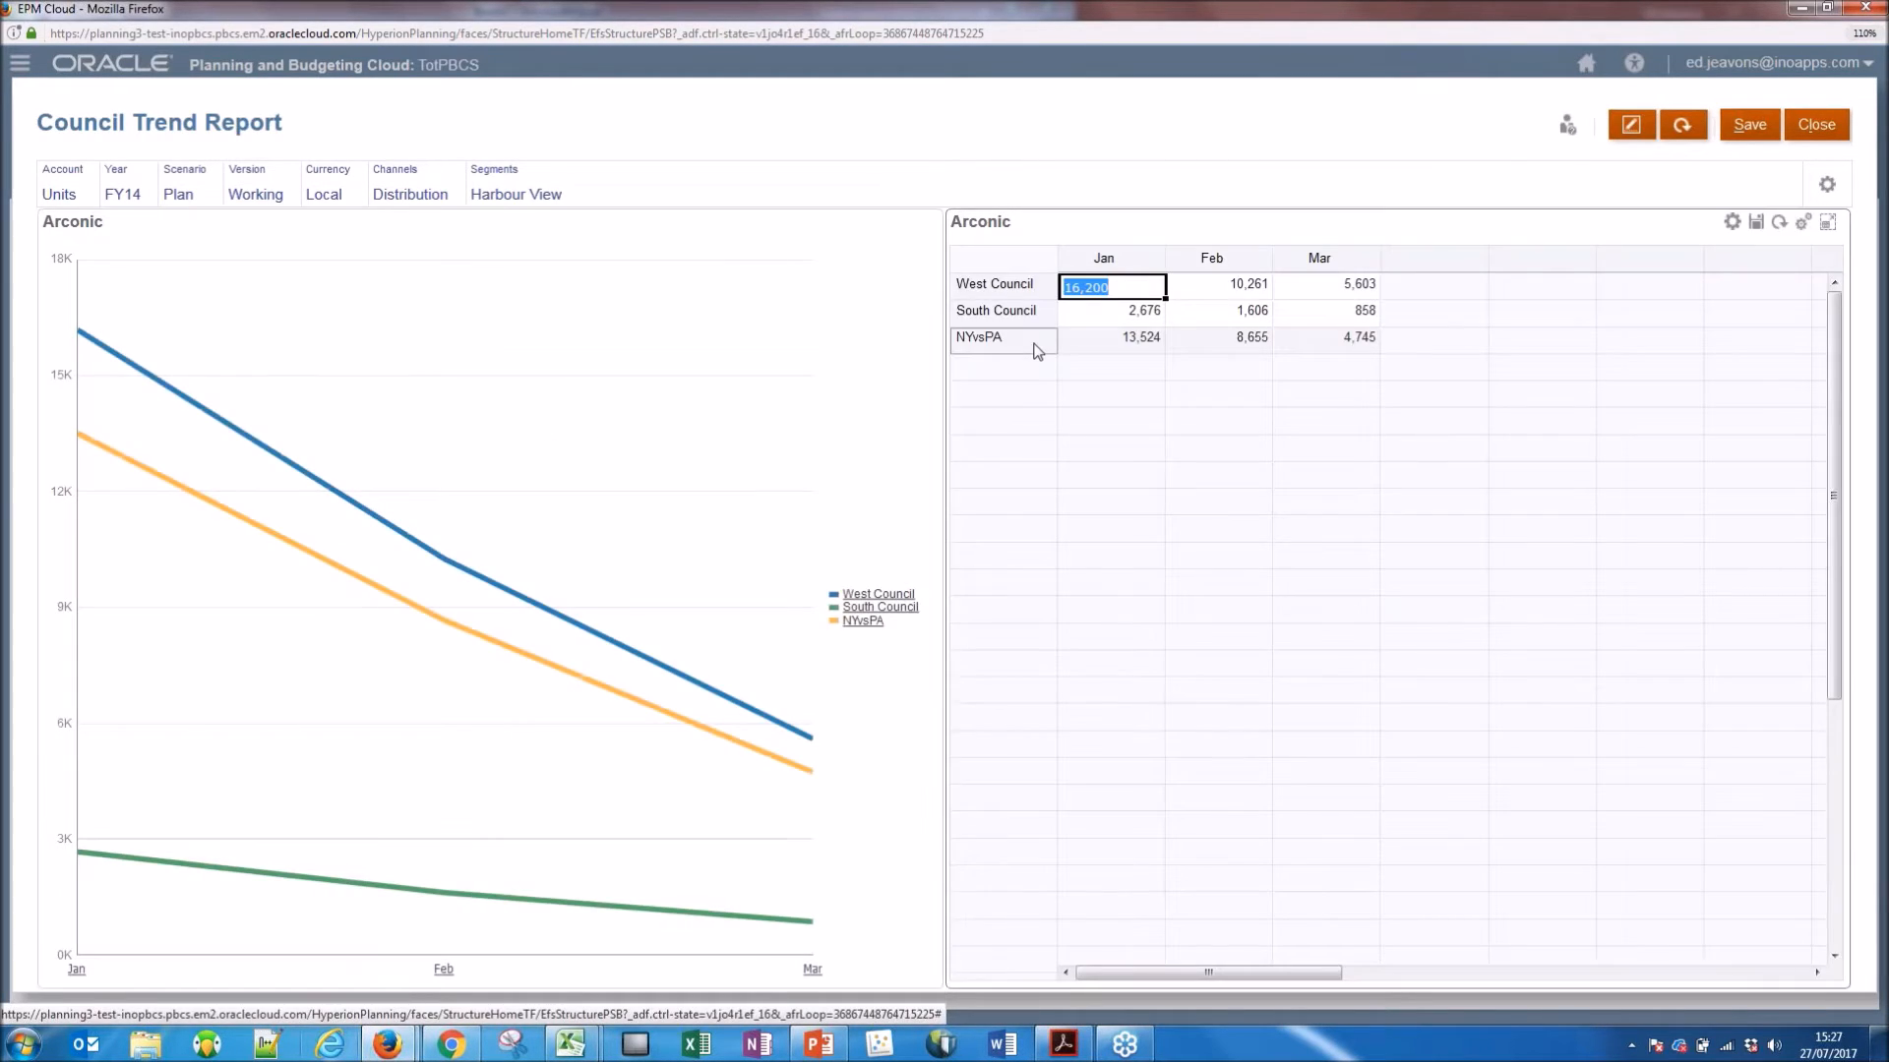
click(1635, 135)
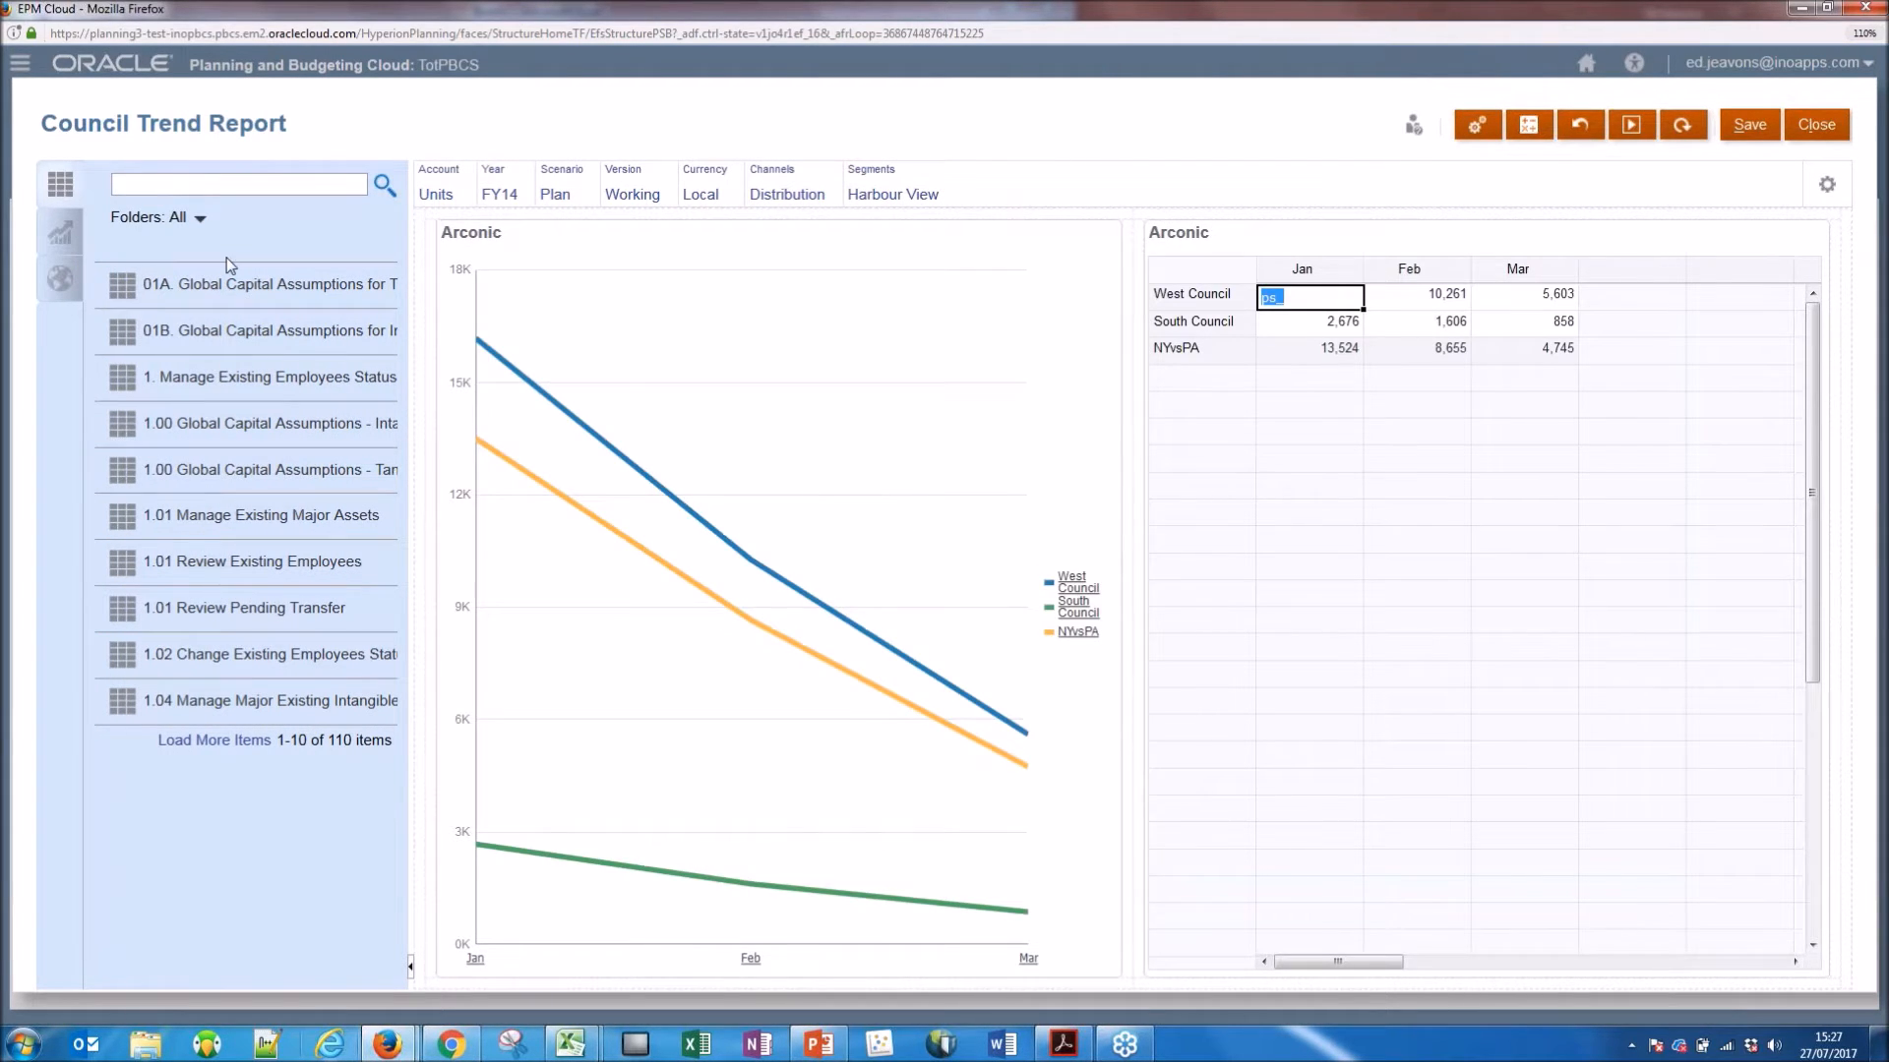
Find PS_Grid among the dashboard components and place it between the Arconic line chart and the Arconic data grid.
click(266, 182)
text(PS_Grid)
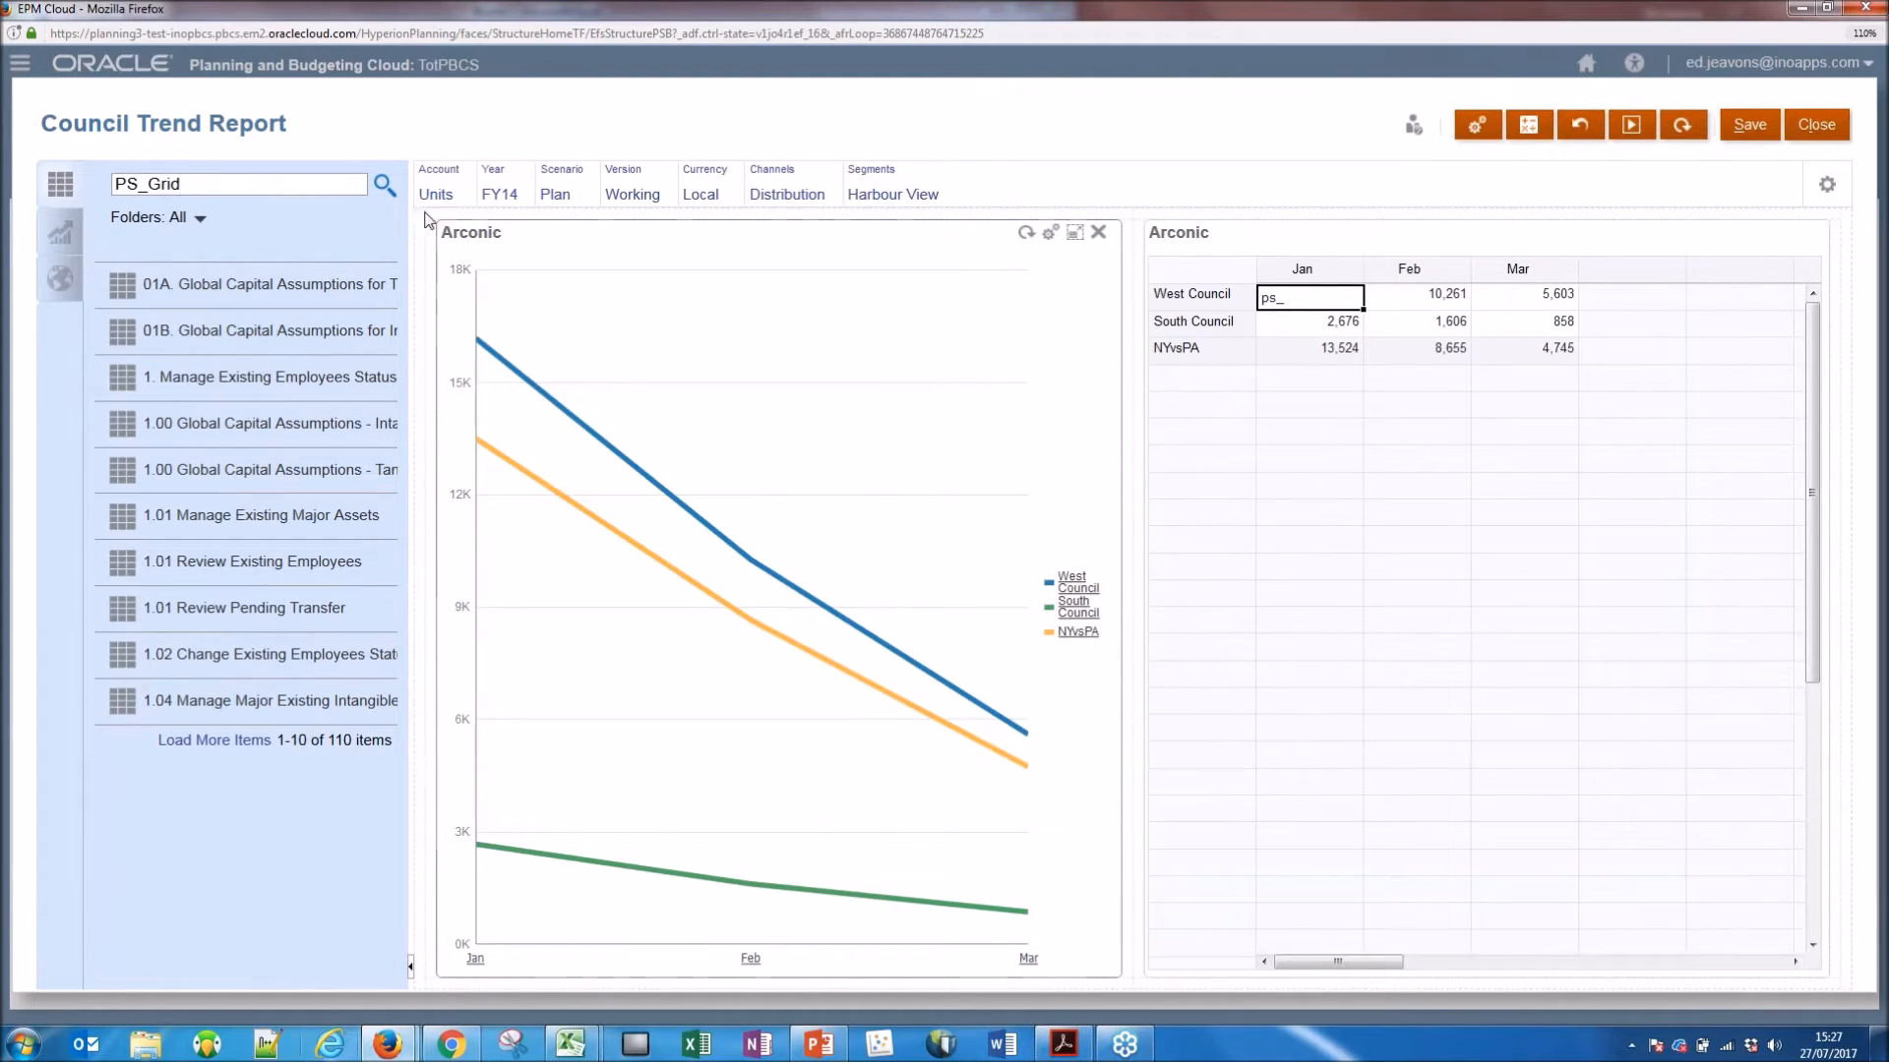
click(388, 194)
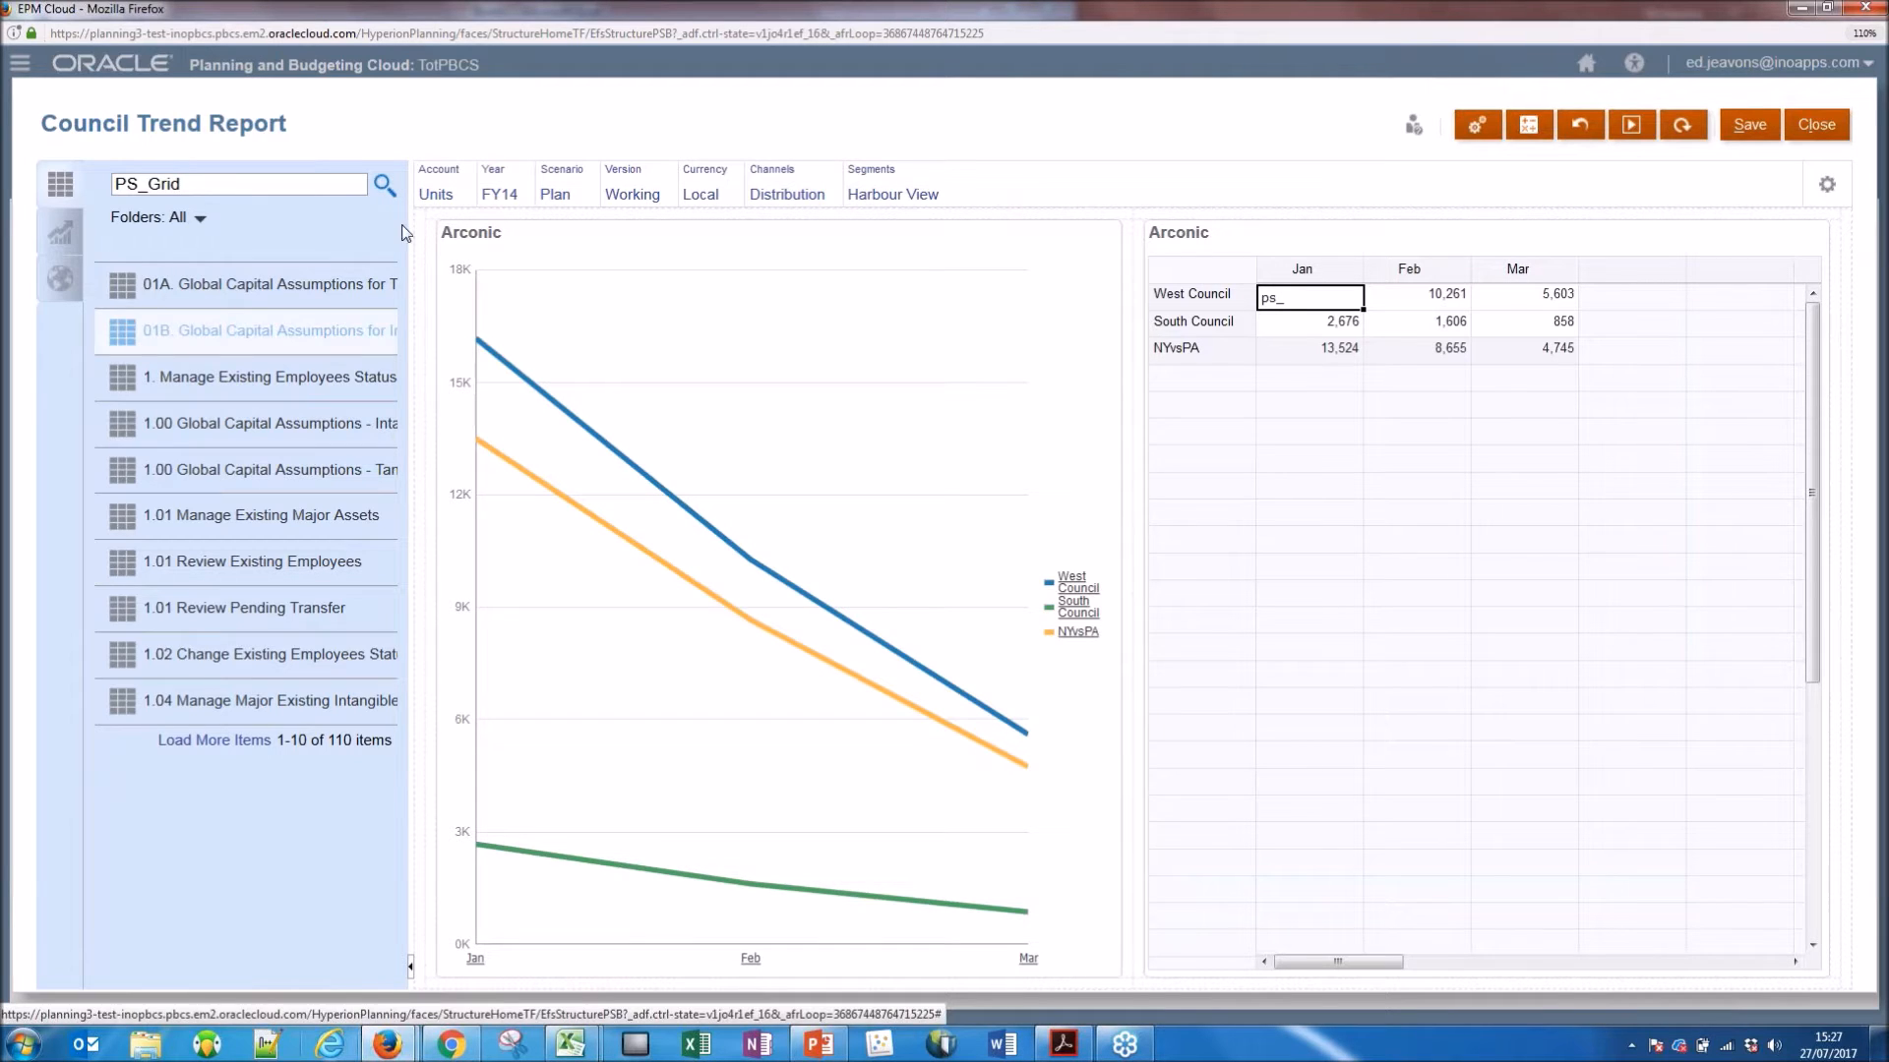
drag(220, 287, 840, 299)
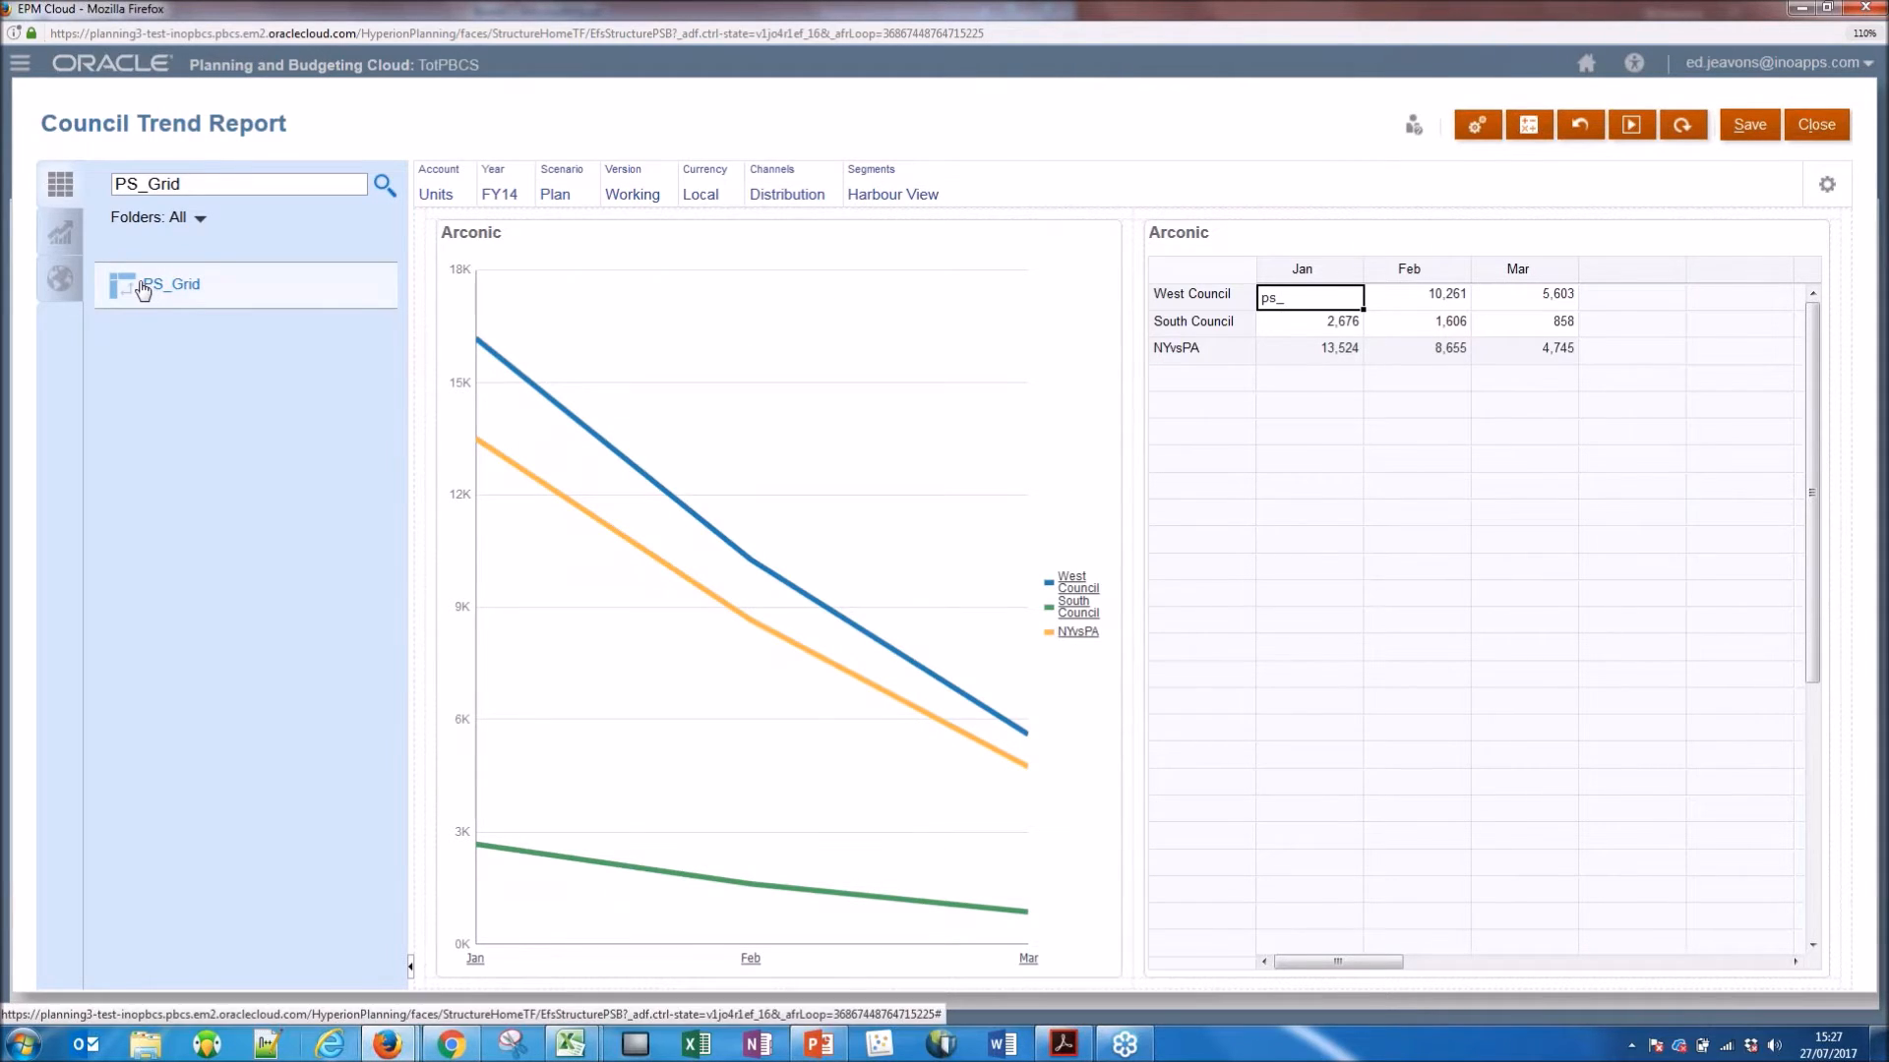
drag(168, 286, 1081, 337)
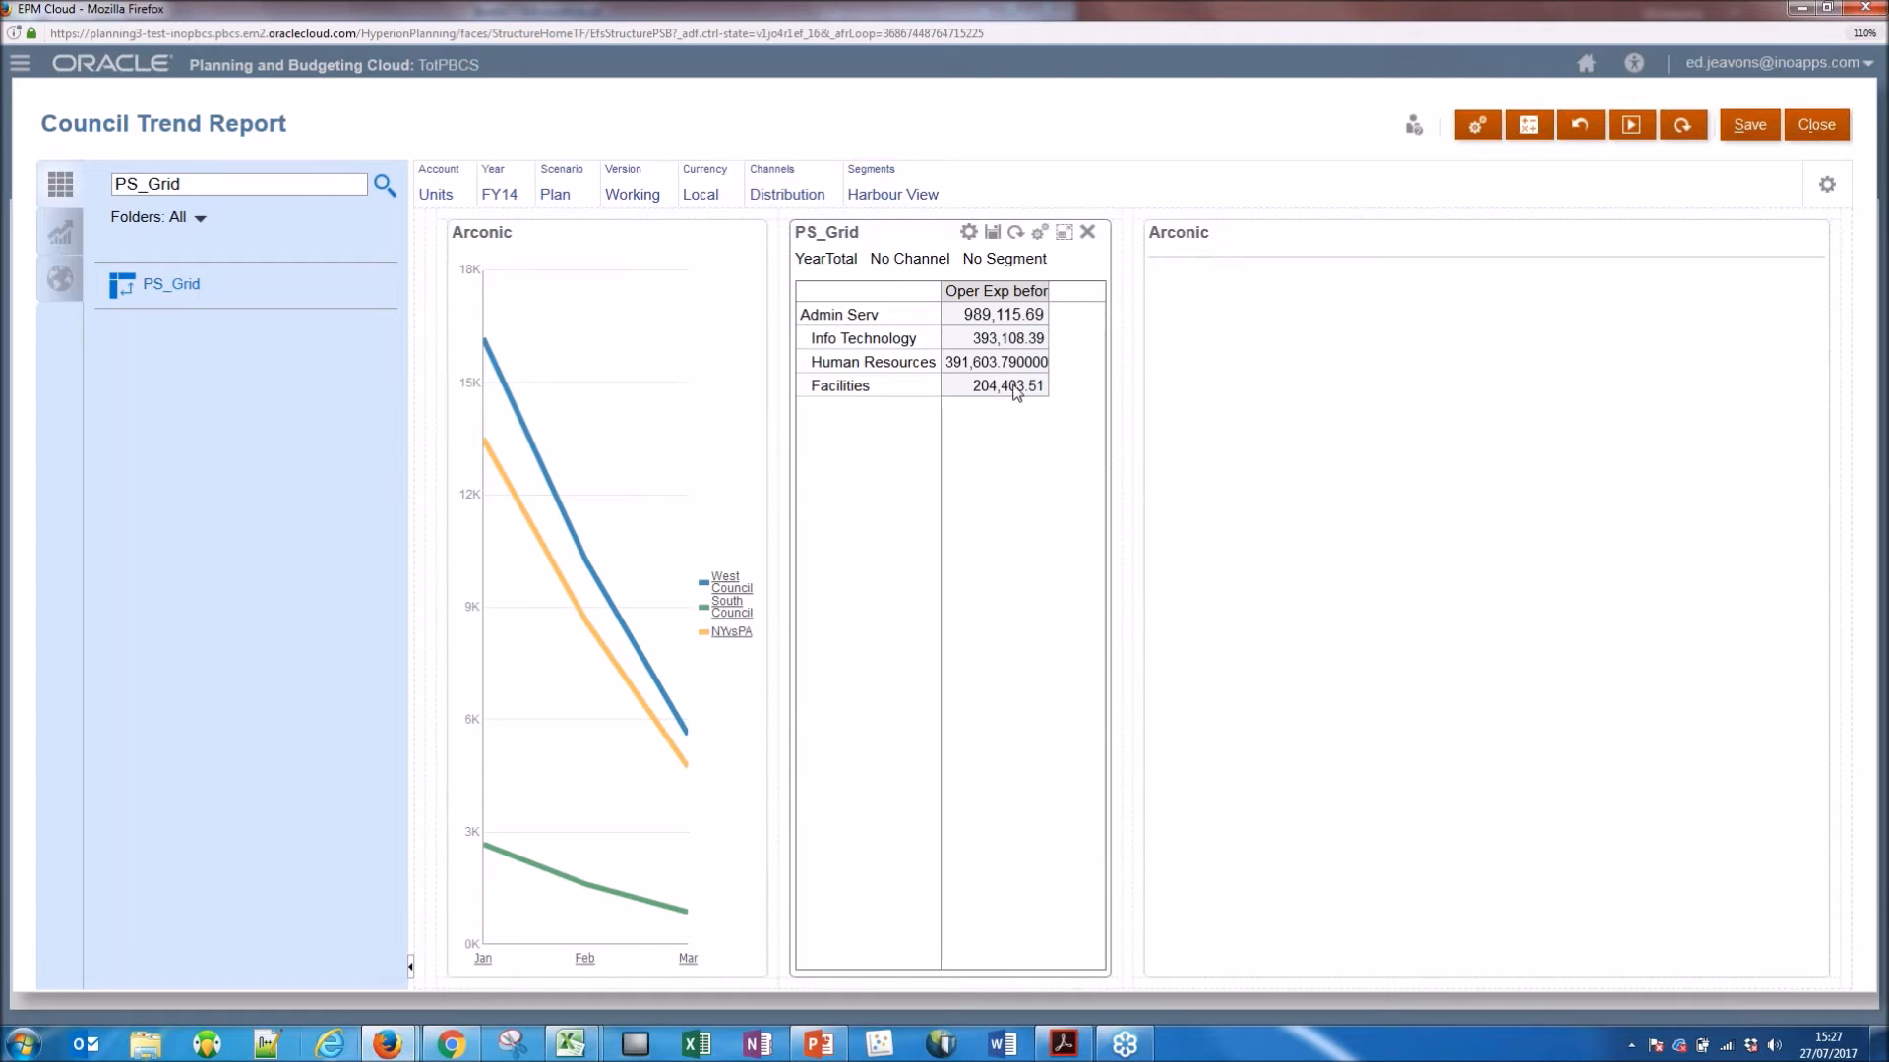
Set the PS_Grid component's chart type to Bar and close the Council Trend Report dashboard.
click(1040, 236)
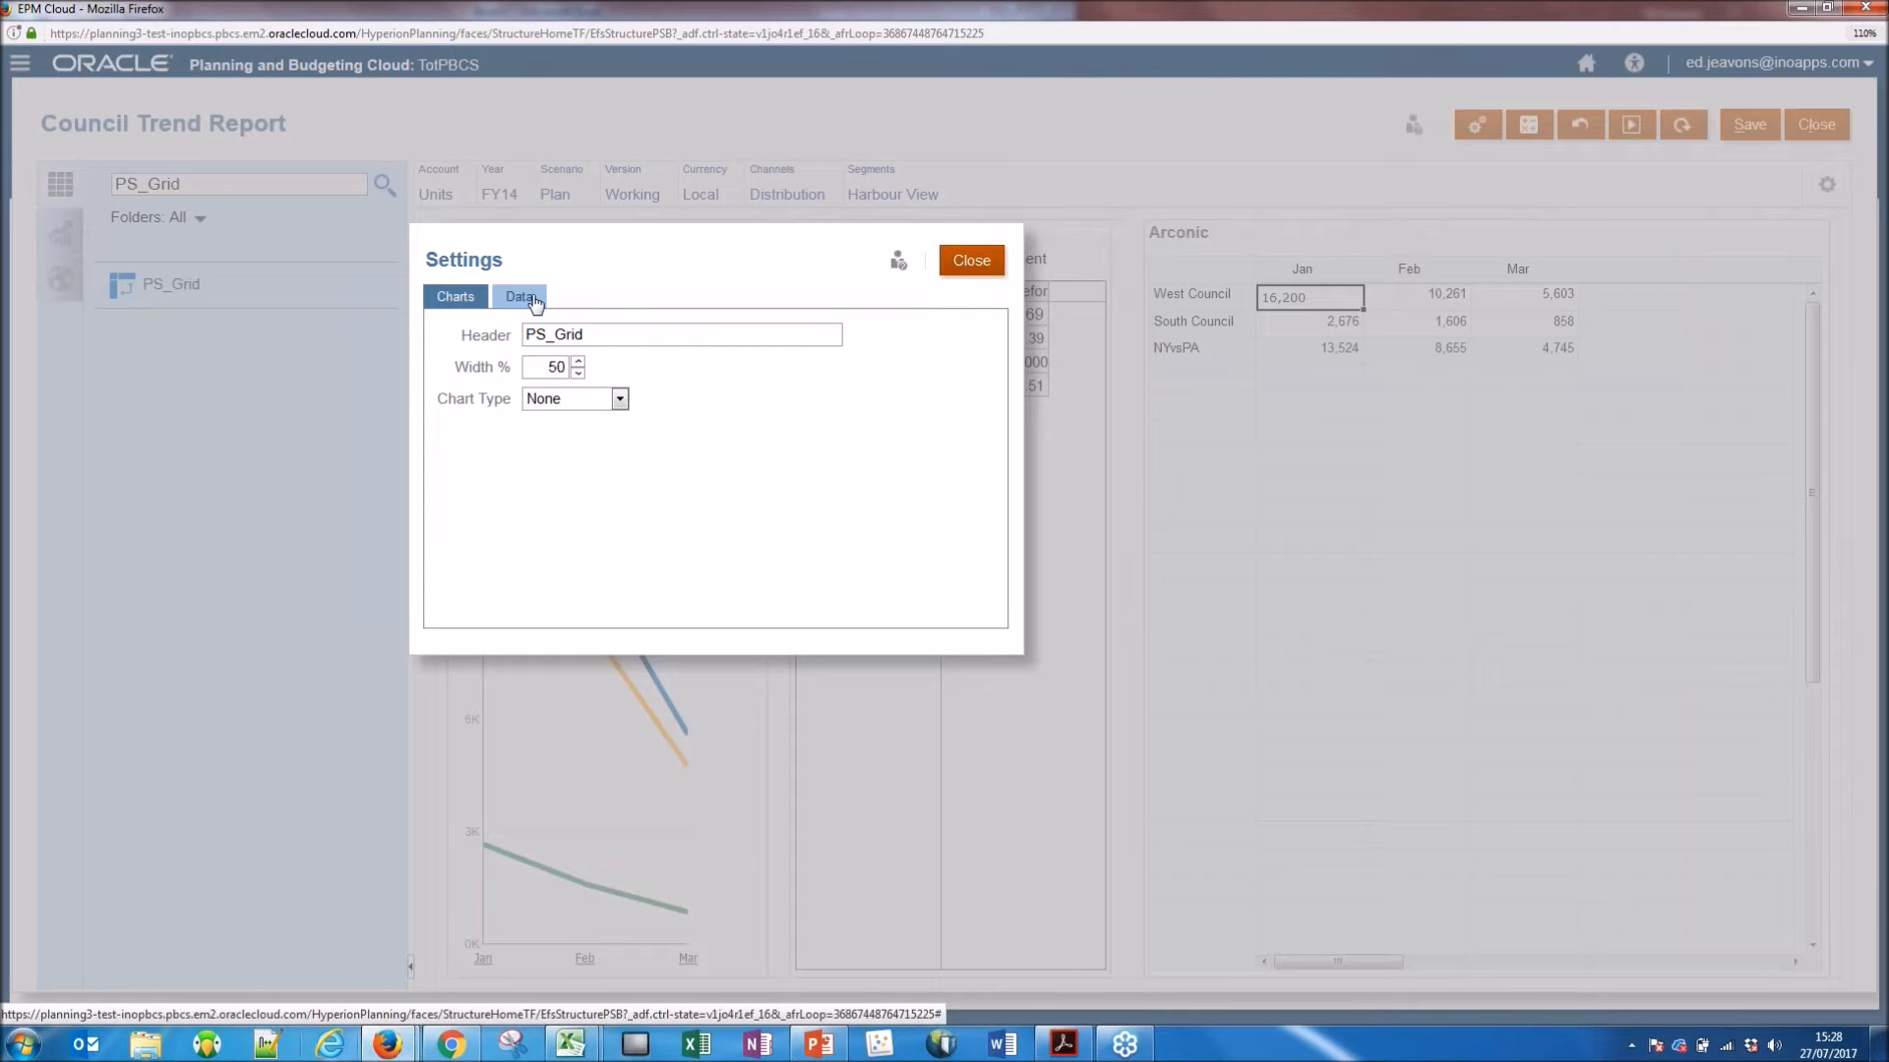
click(620, 399)
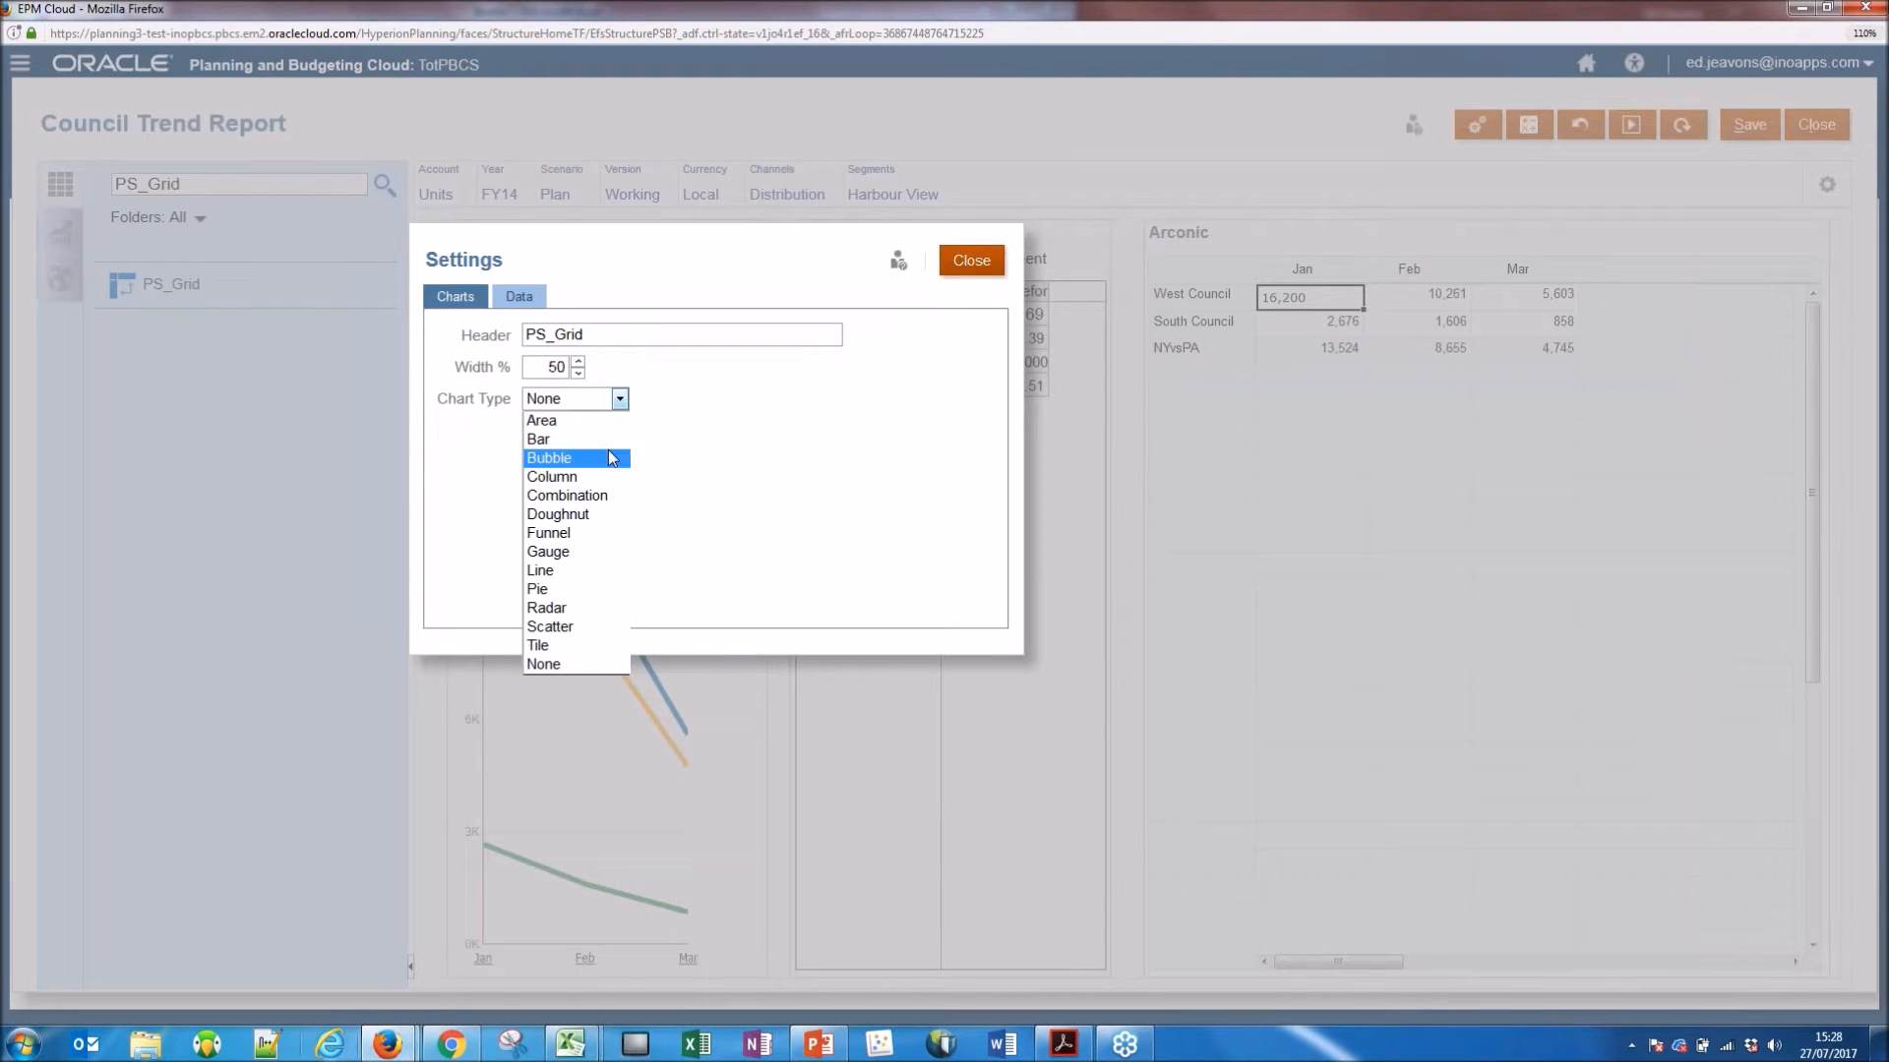
click(574, 440)
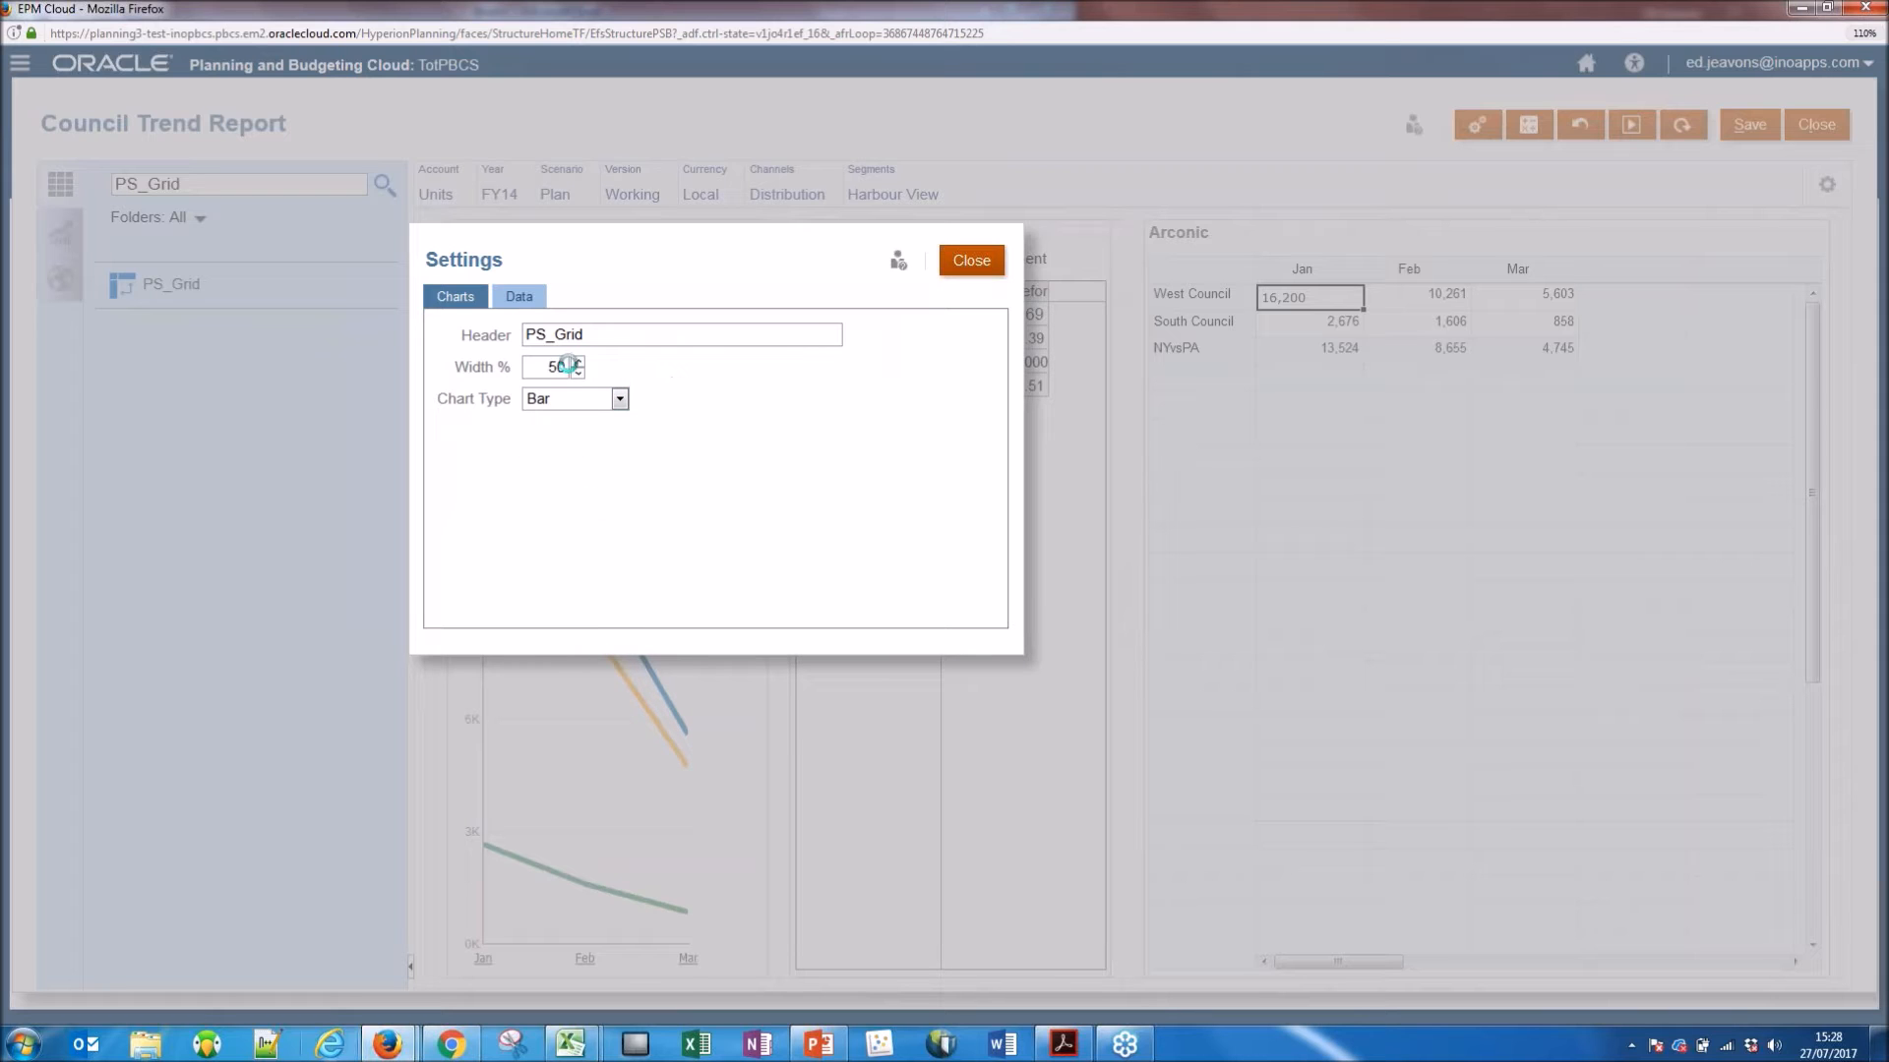
click(968, 262)
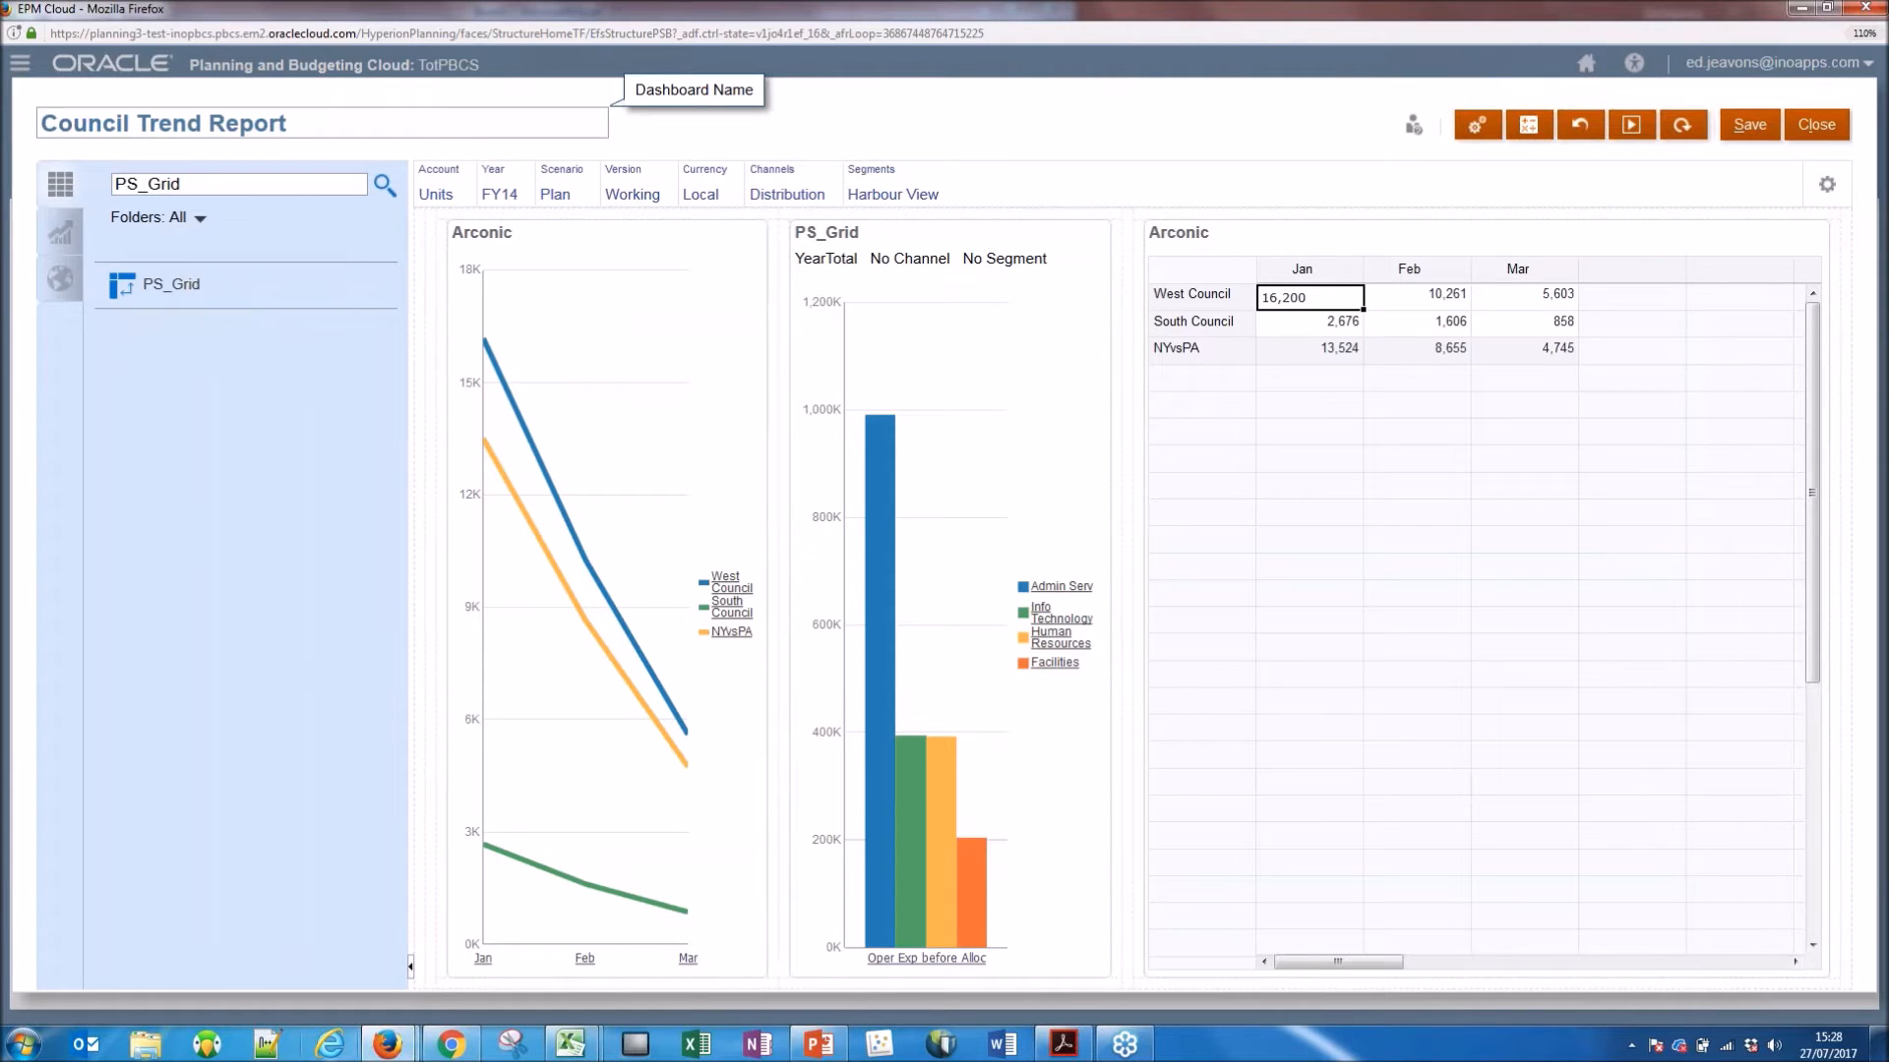
click(411, 967)
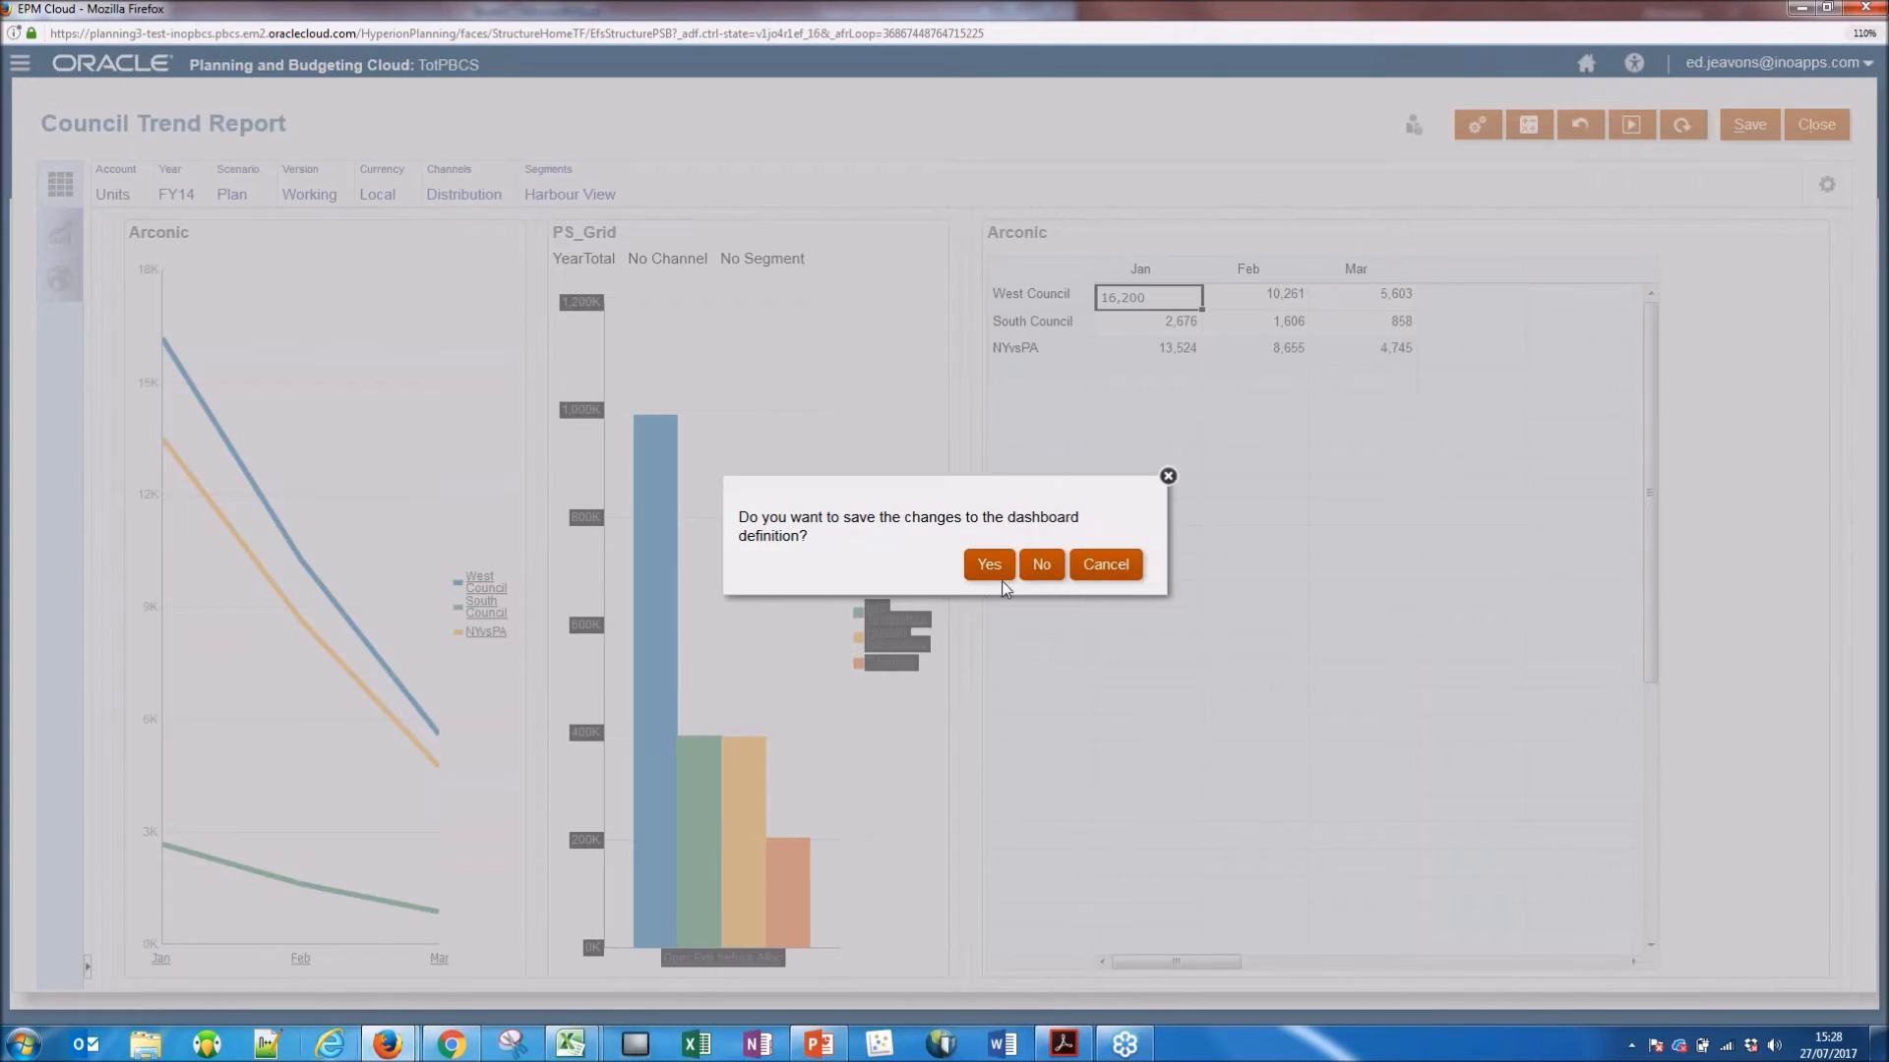
click(999, 570)
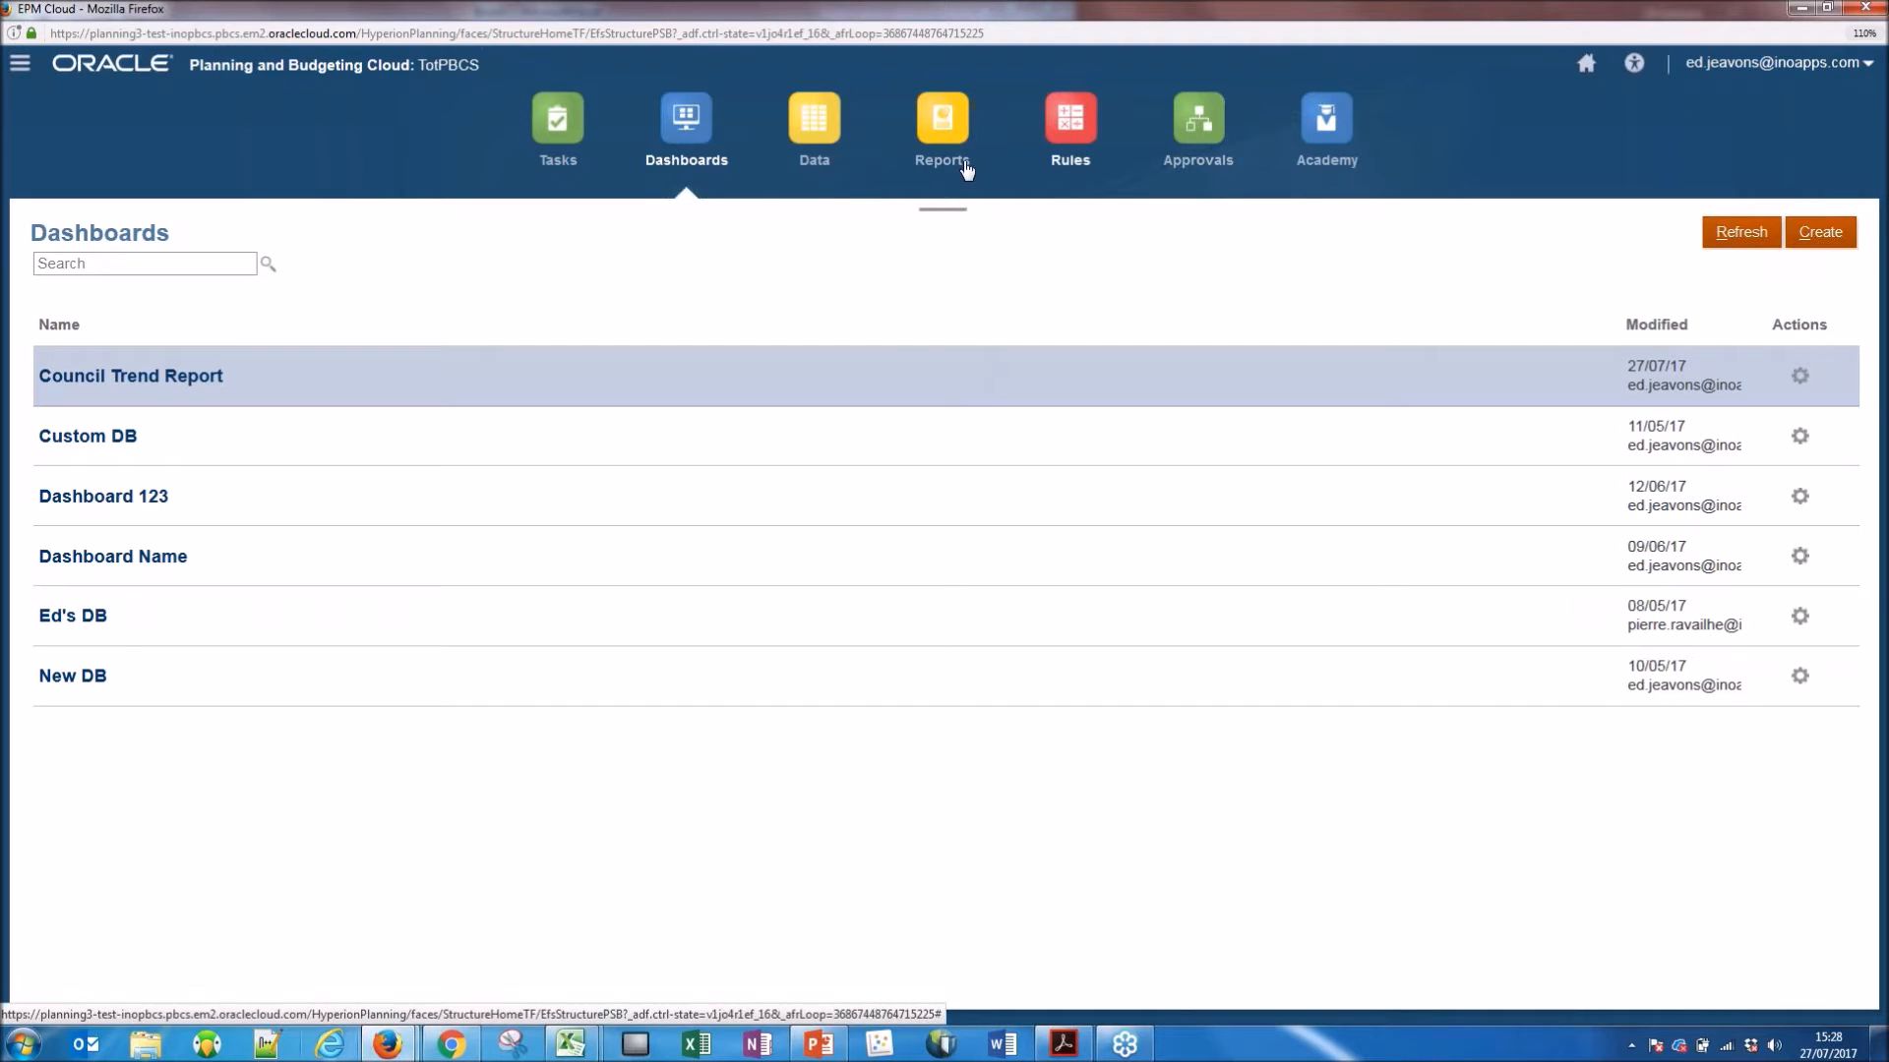
View all task lists, and switch to the Facilities Allocation Driver sheet of Book3 in Excel.
click(557, 126)
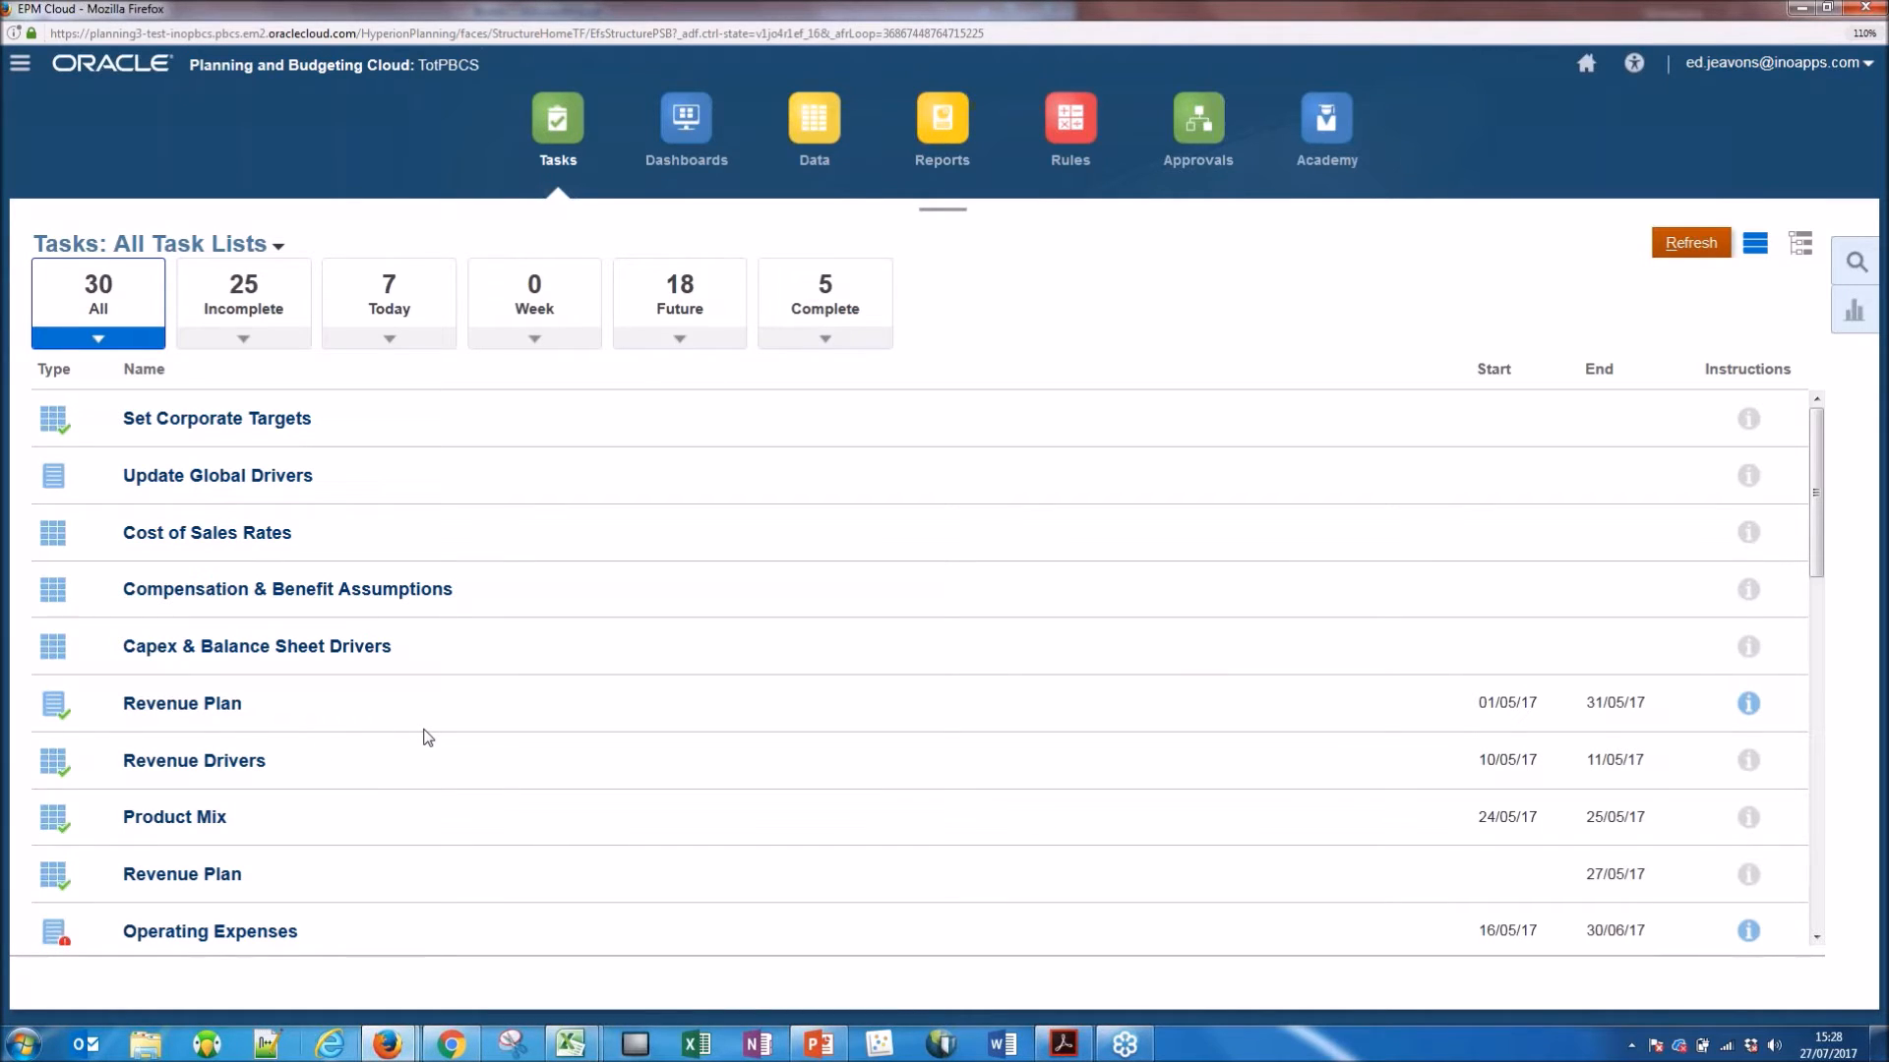
mouse_move(571, 1043)
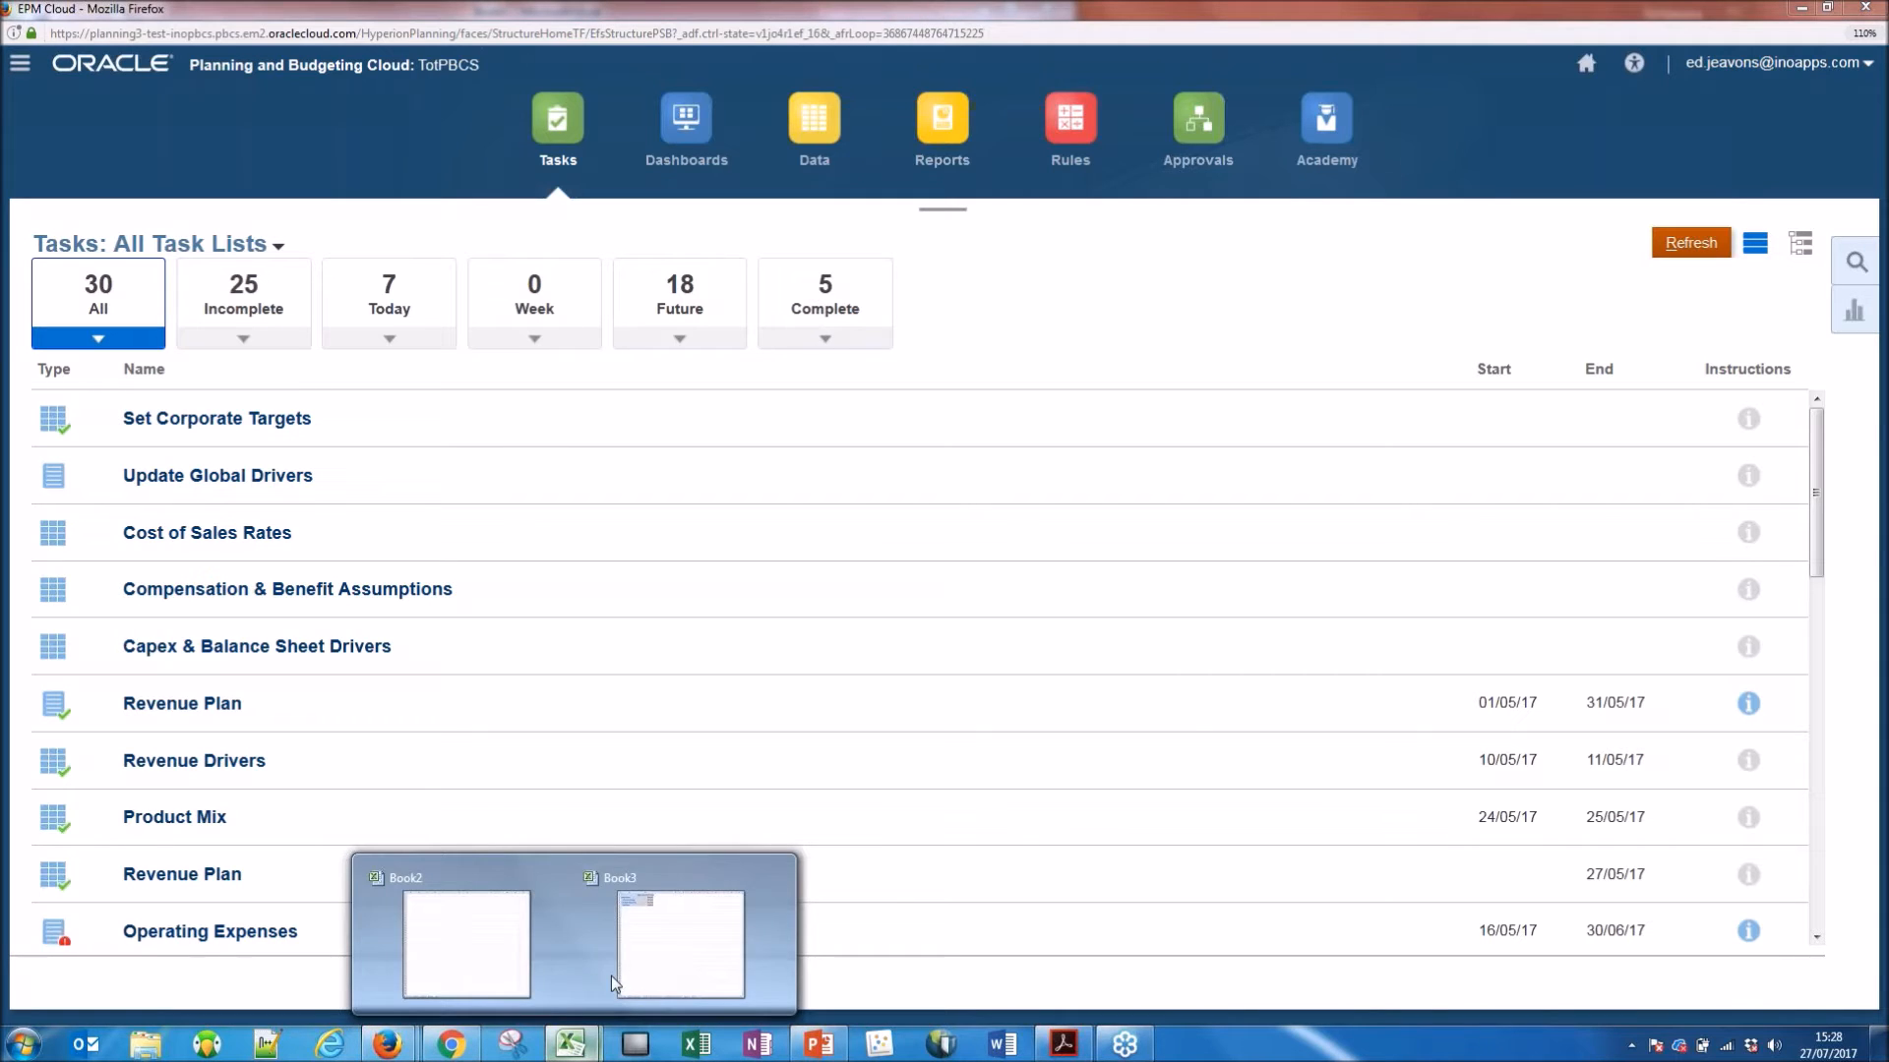
click(653, 933)
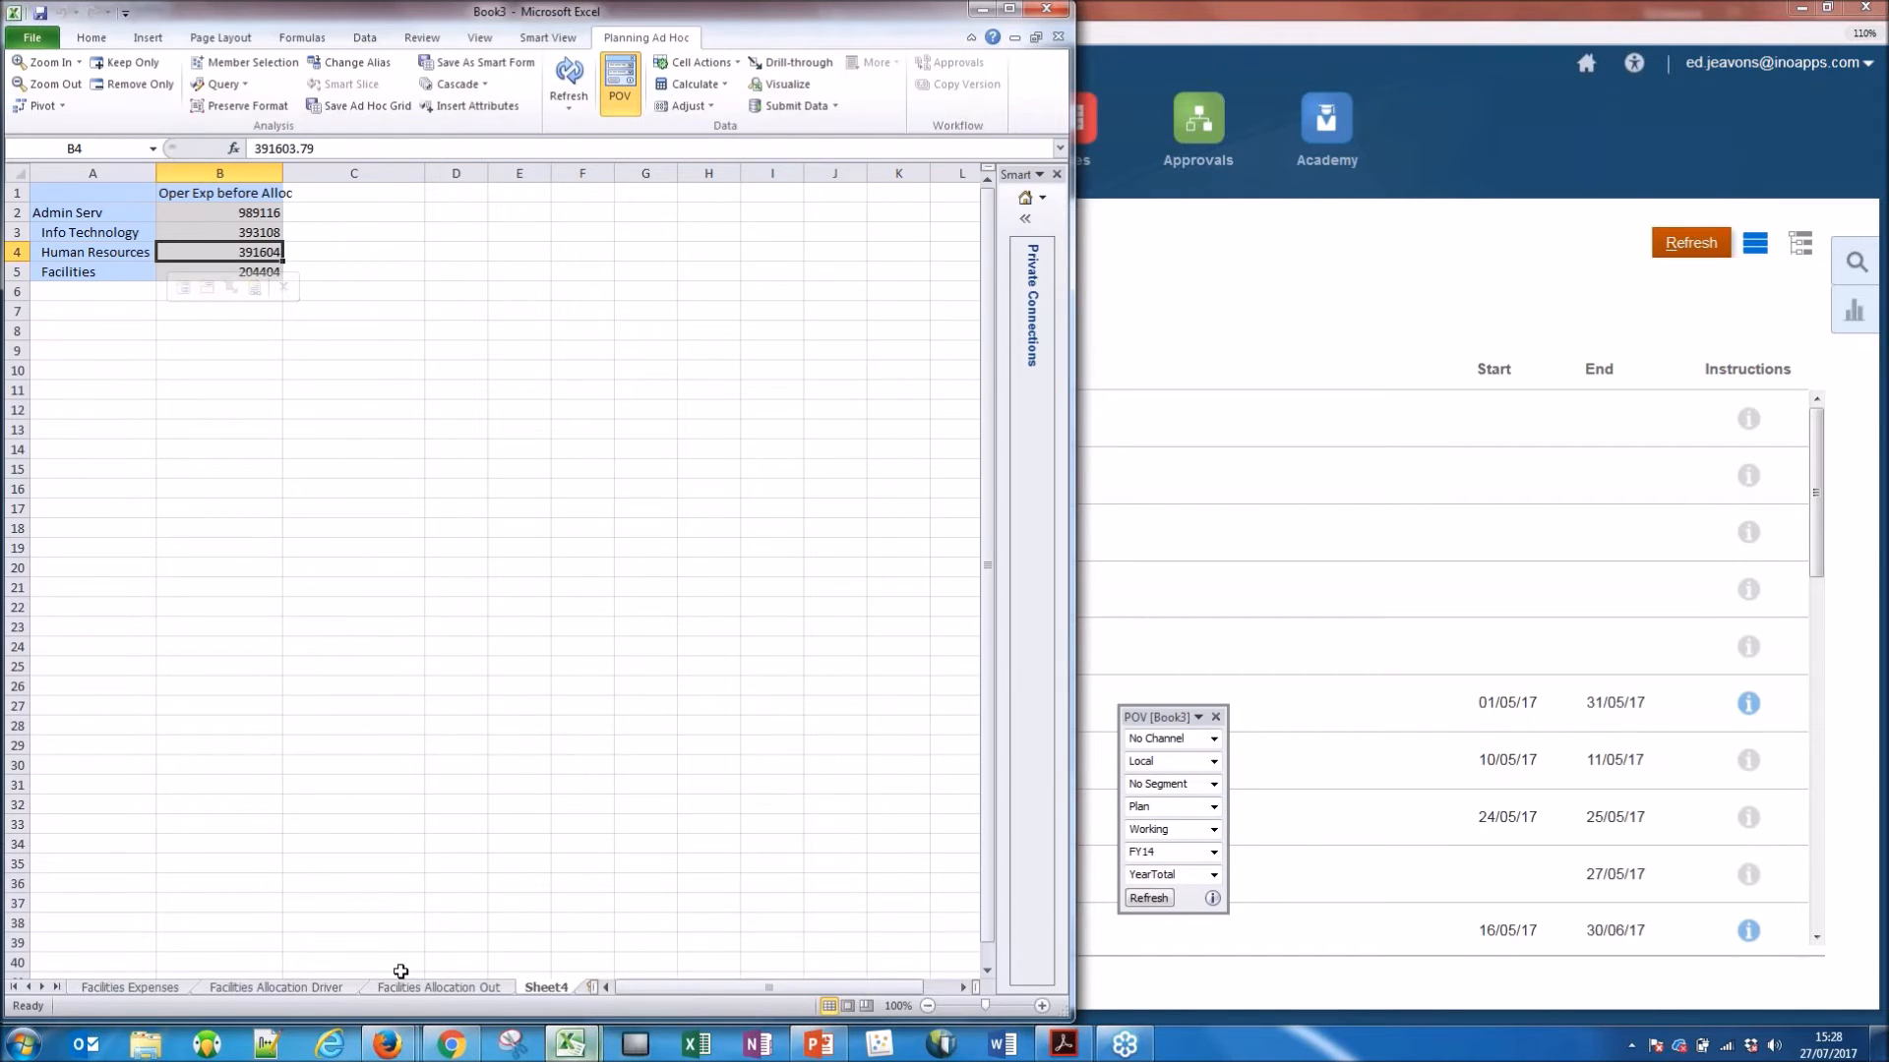
click(414, 989)
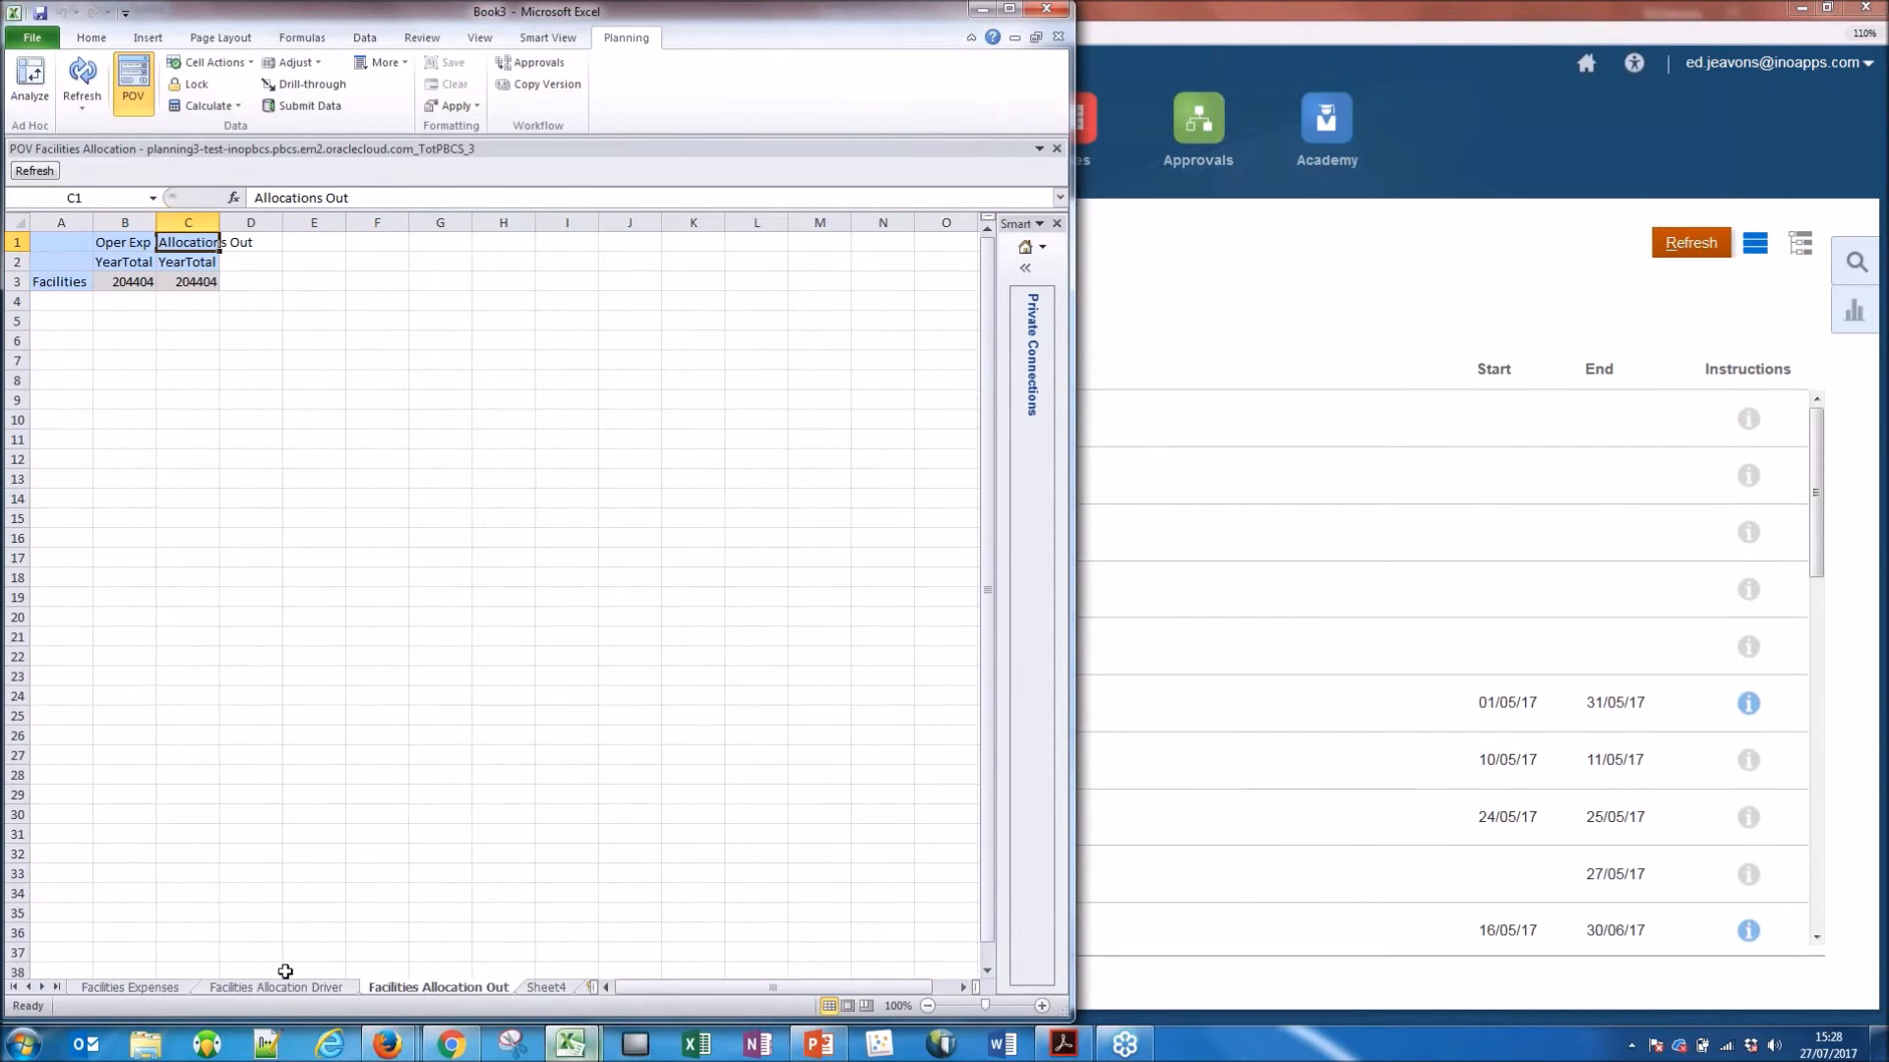
click(276, 987)
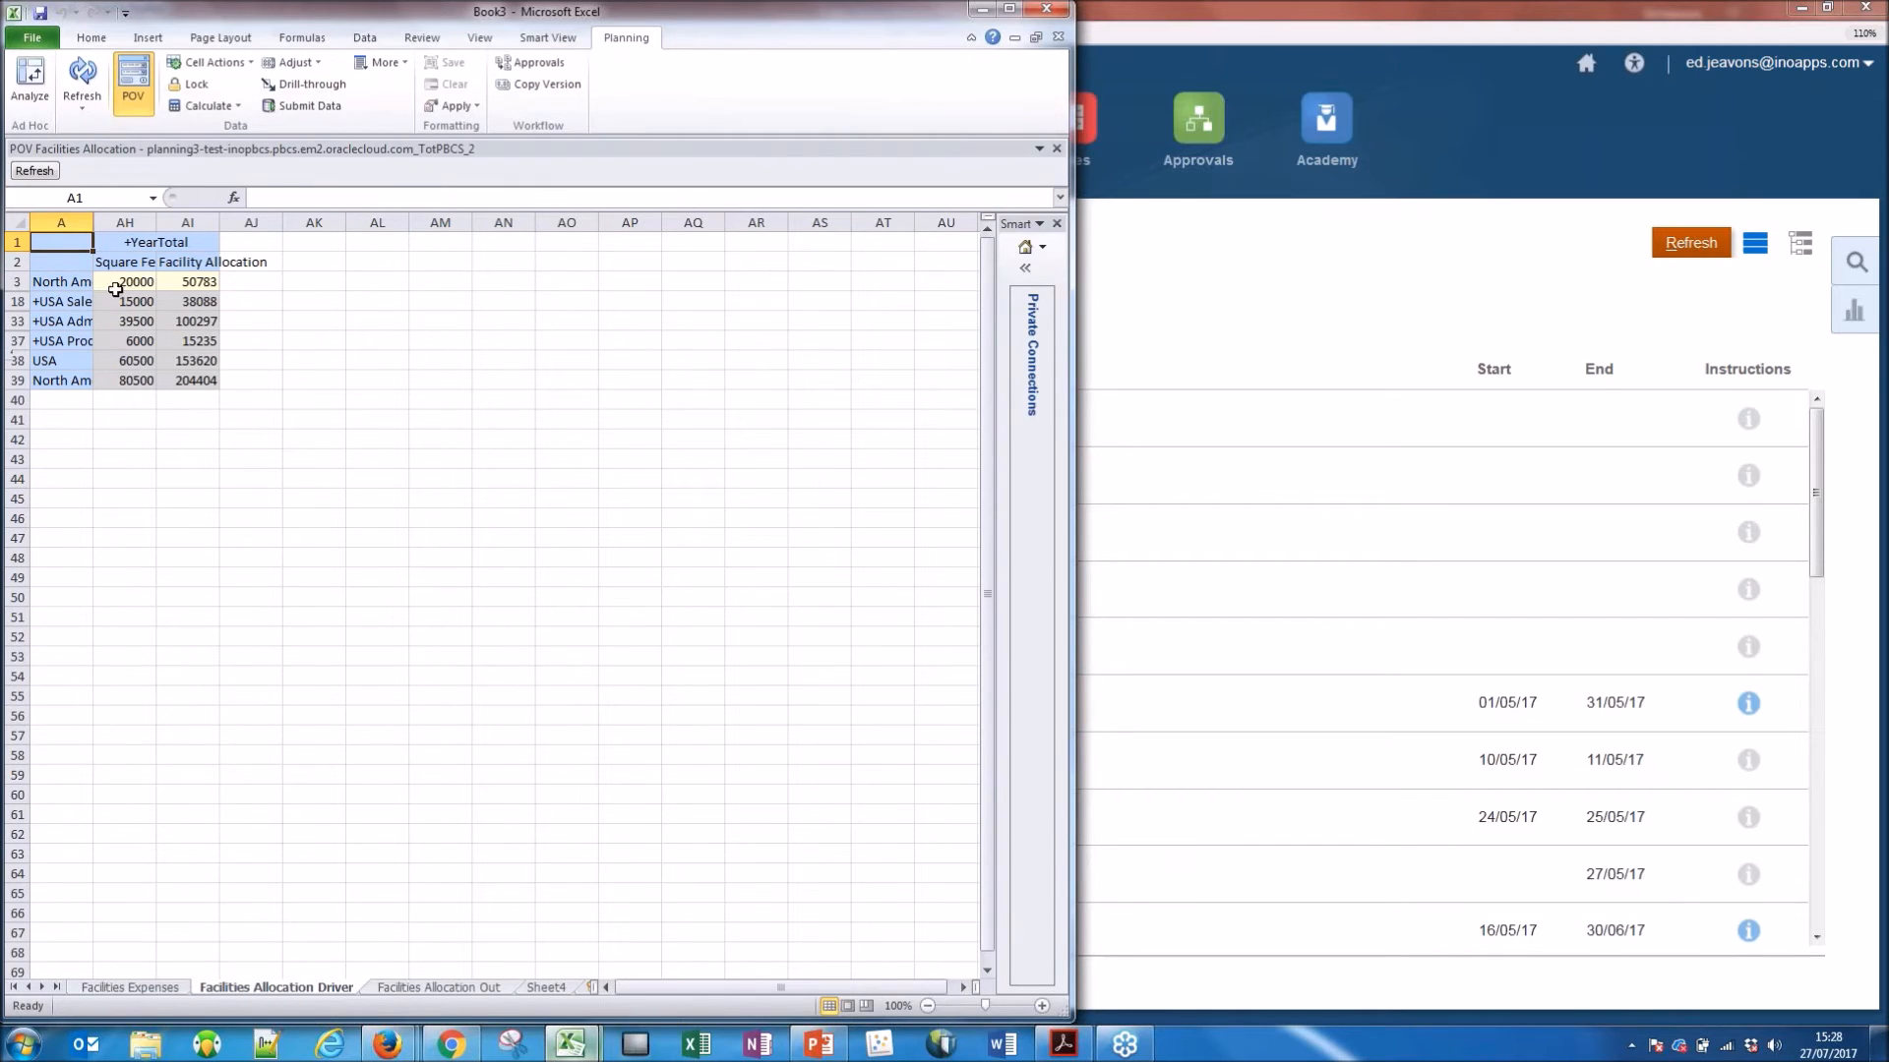
Try to submit 60000 as the YearTotal Facility Allocation in the first data row of the Facilities Allocation Driver form.
click(188, 281)
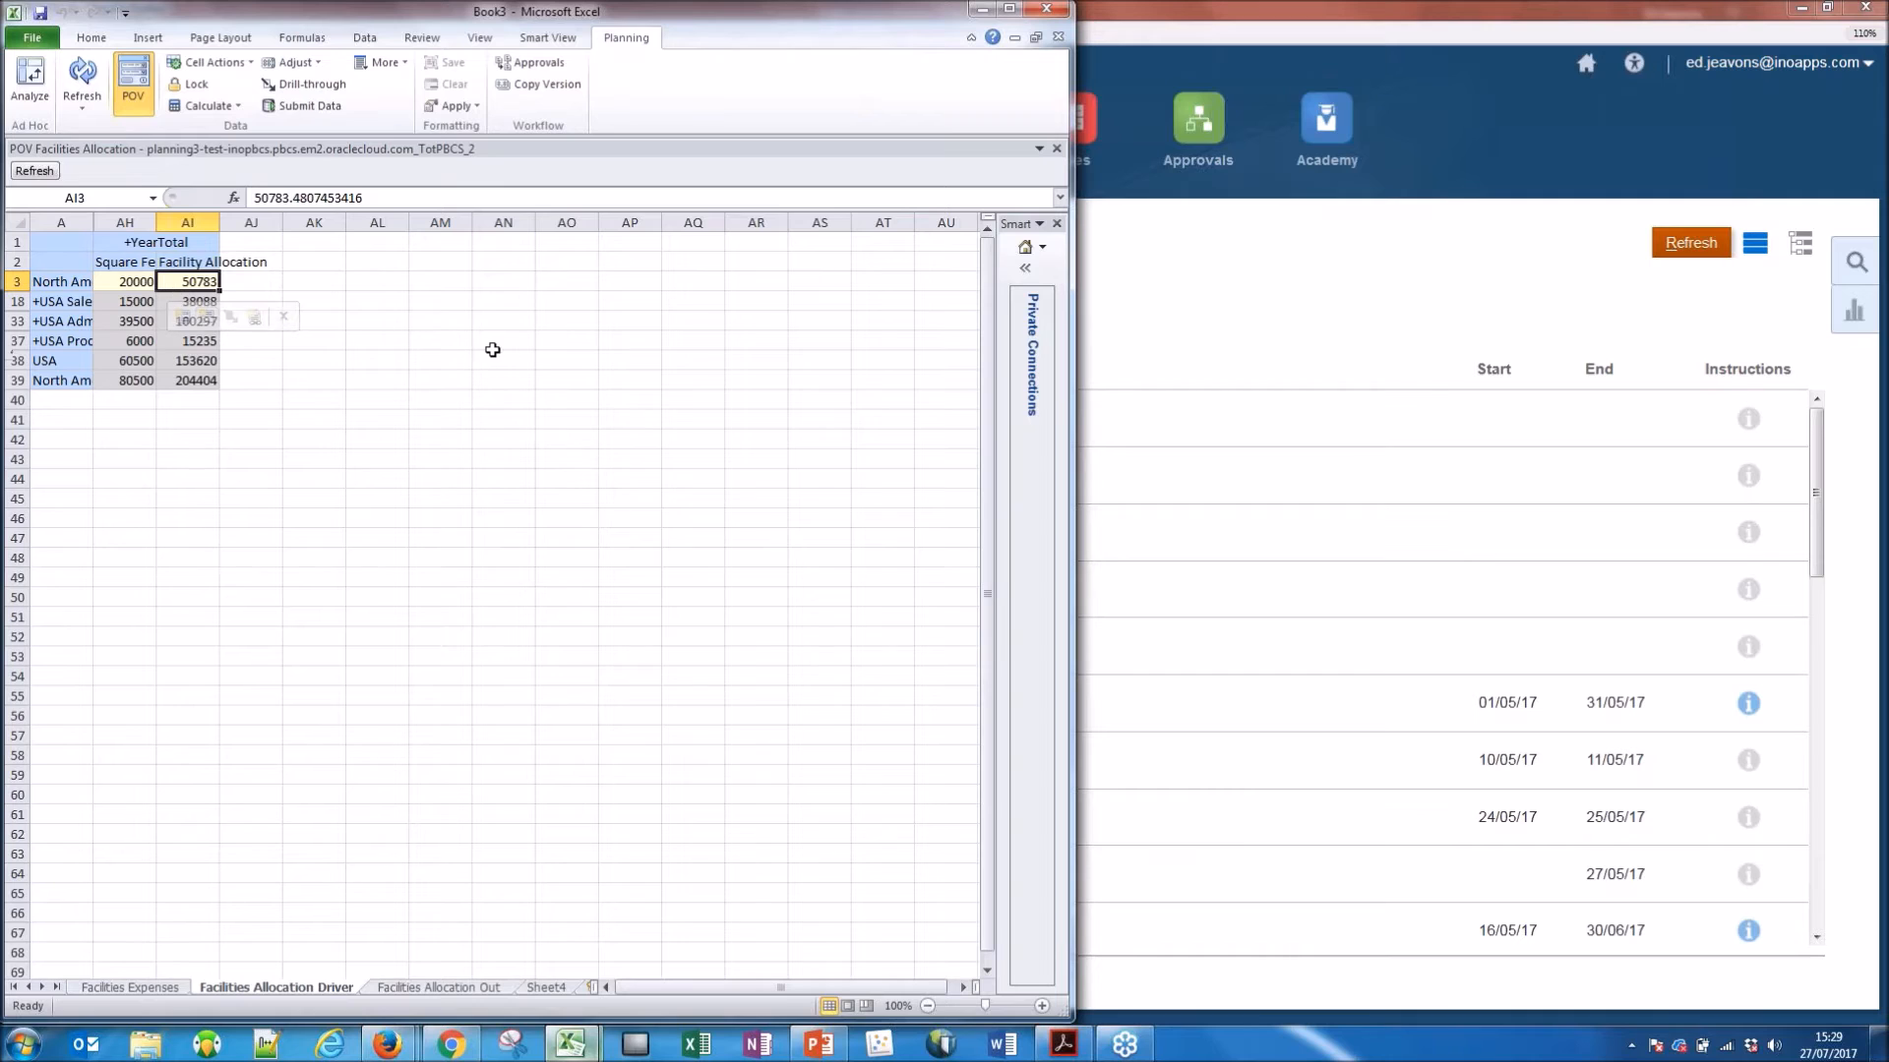
text(60000)
key(Return)
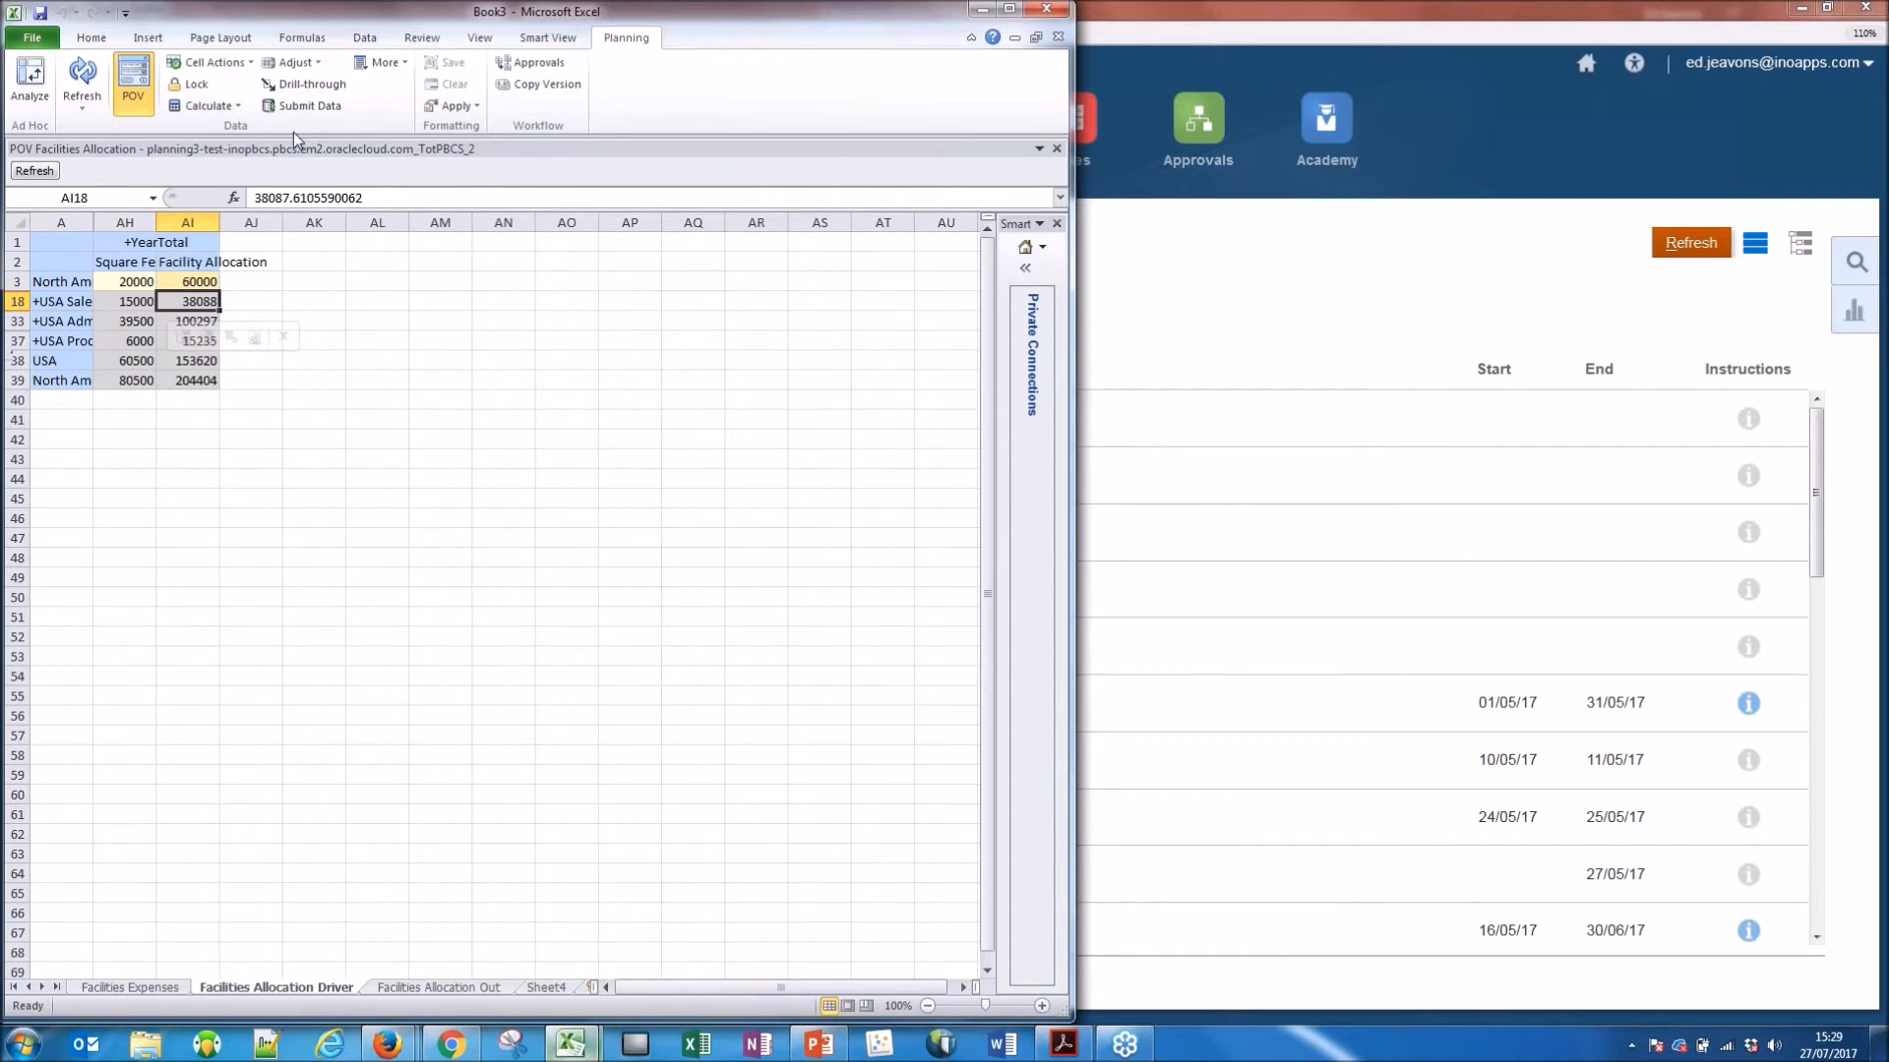
click(302, 108)
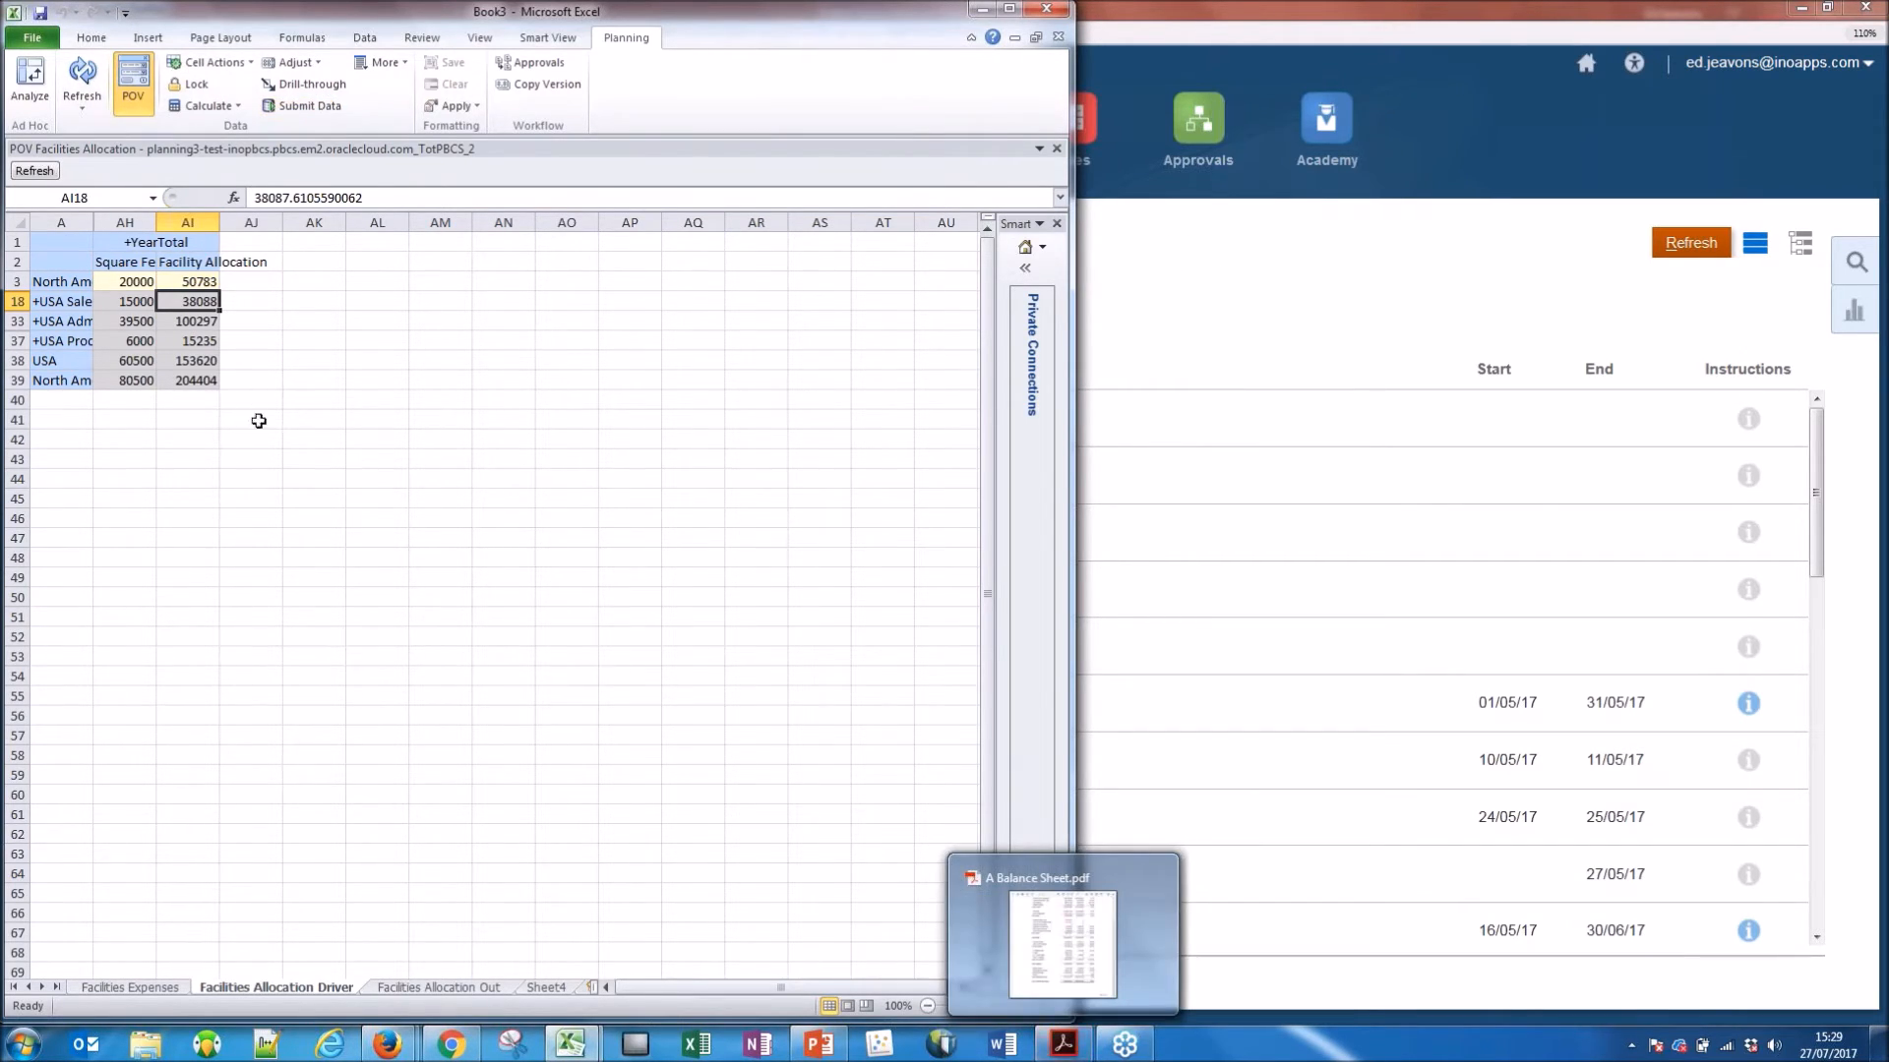
Switch to Acrobat Reader and view the Total Operations report in A Balance Sheet.pdf.
mouse_move(1062, 1042)
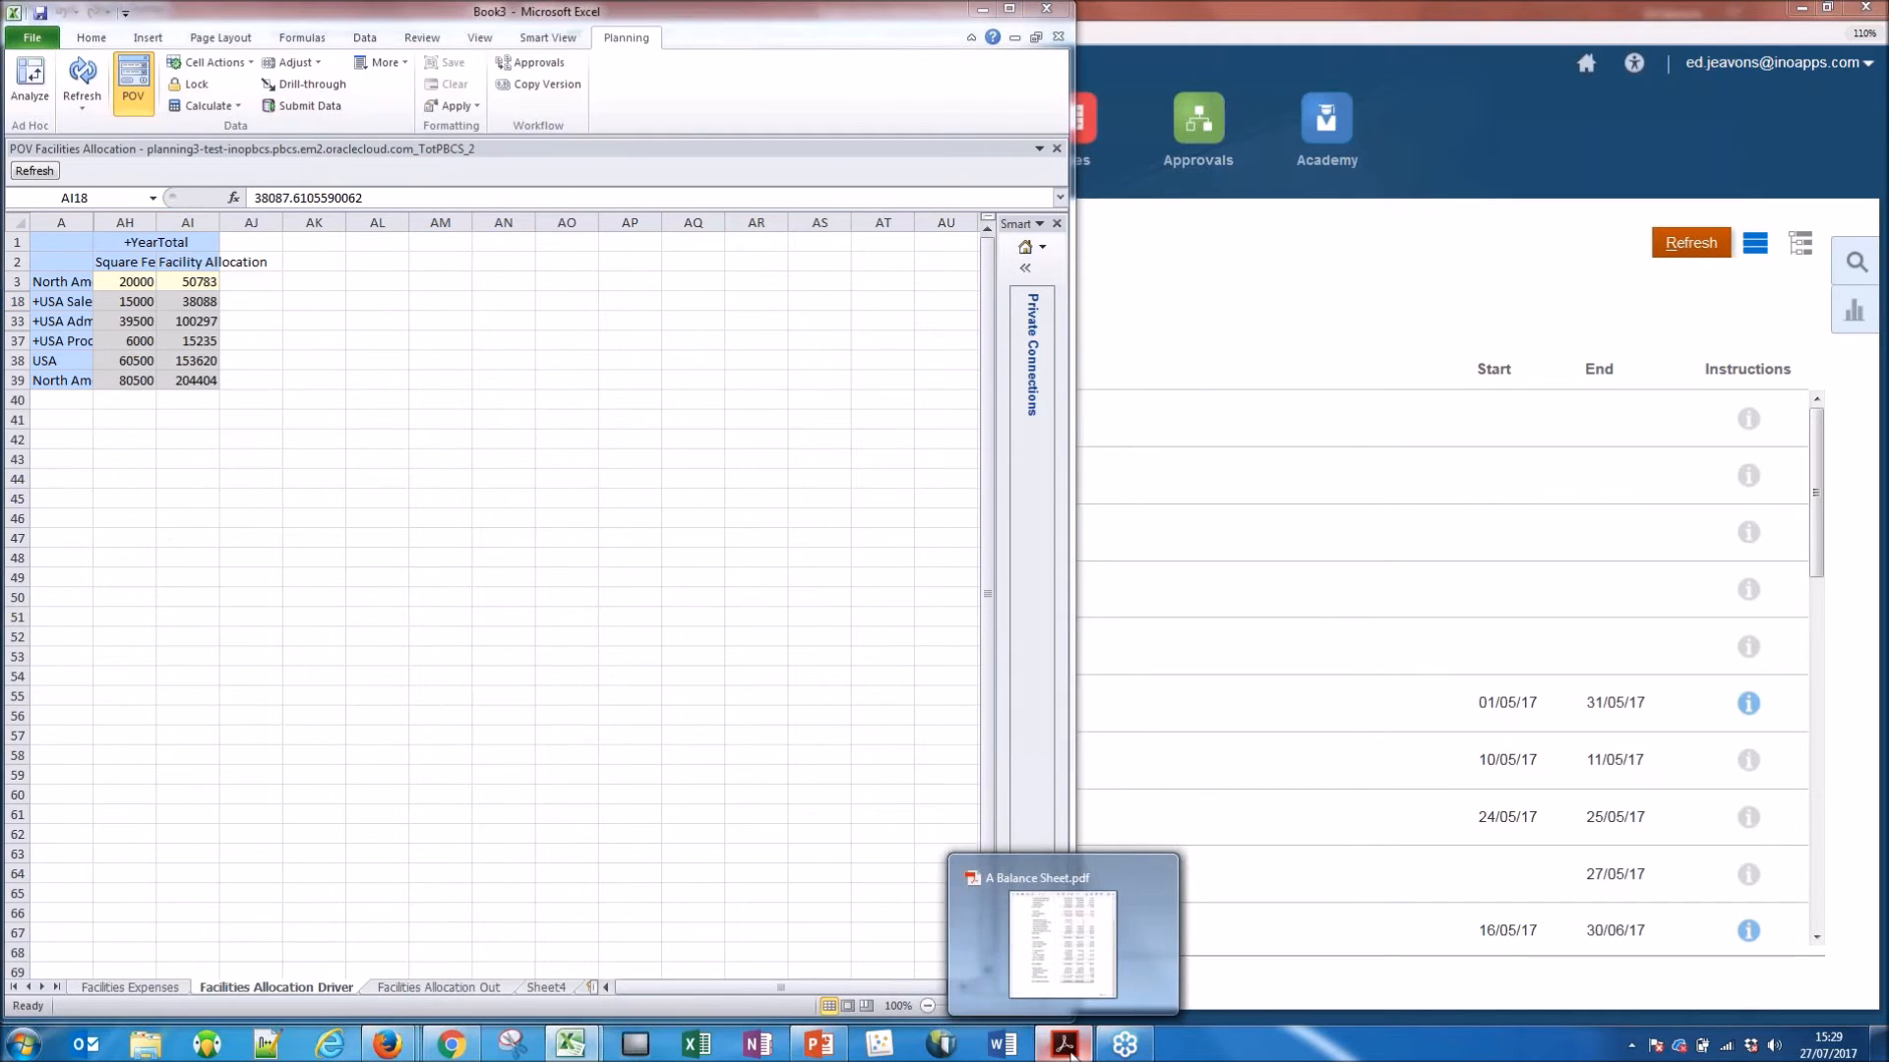
click(1043, 930)
scroll(364, 250, up, 5)
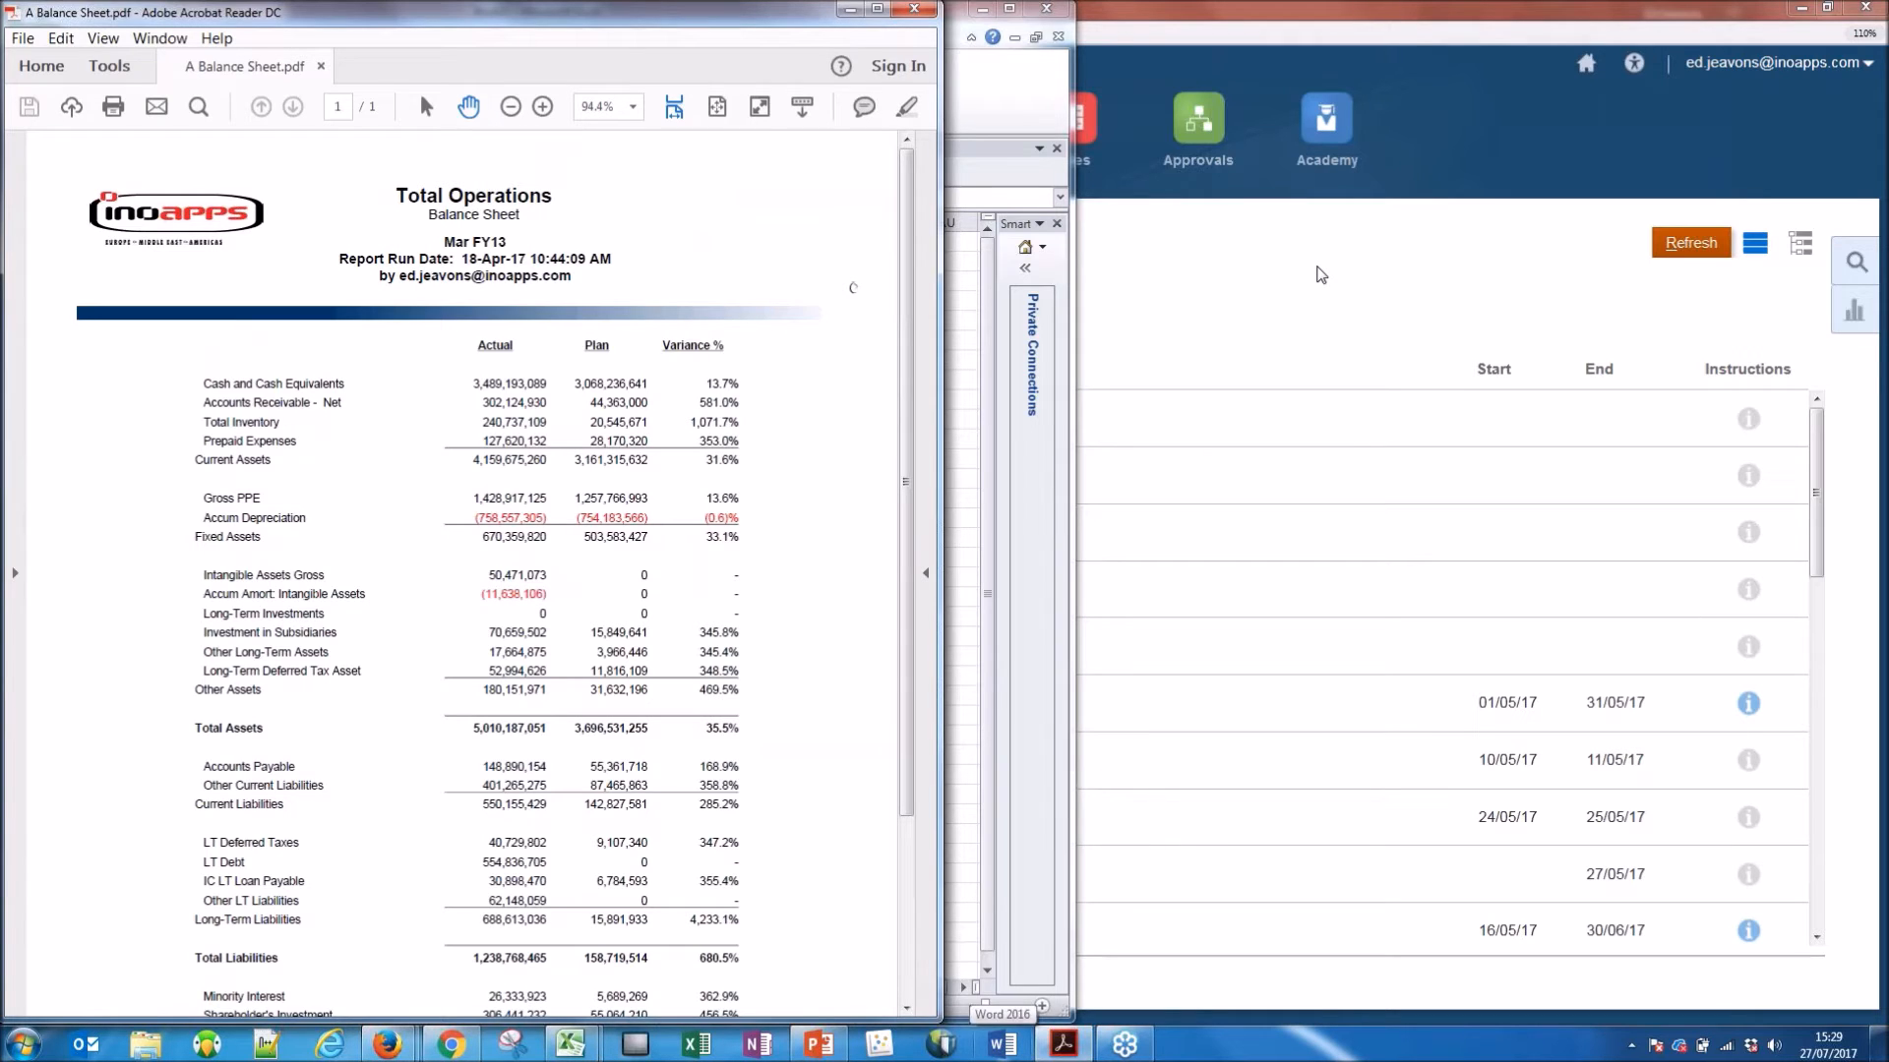
Return to Oracle Planning and Budgeting Cloud, show the dashboard list, and look over the Navigator's administration options.
click(1320, 275)
click(704, 138)
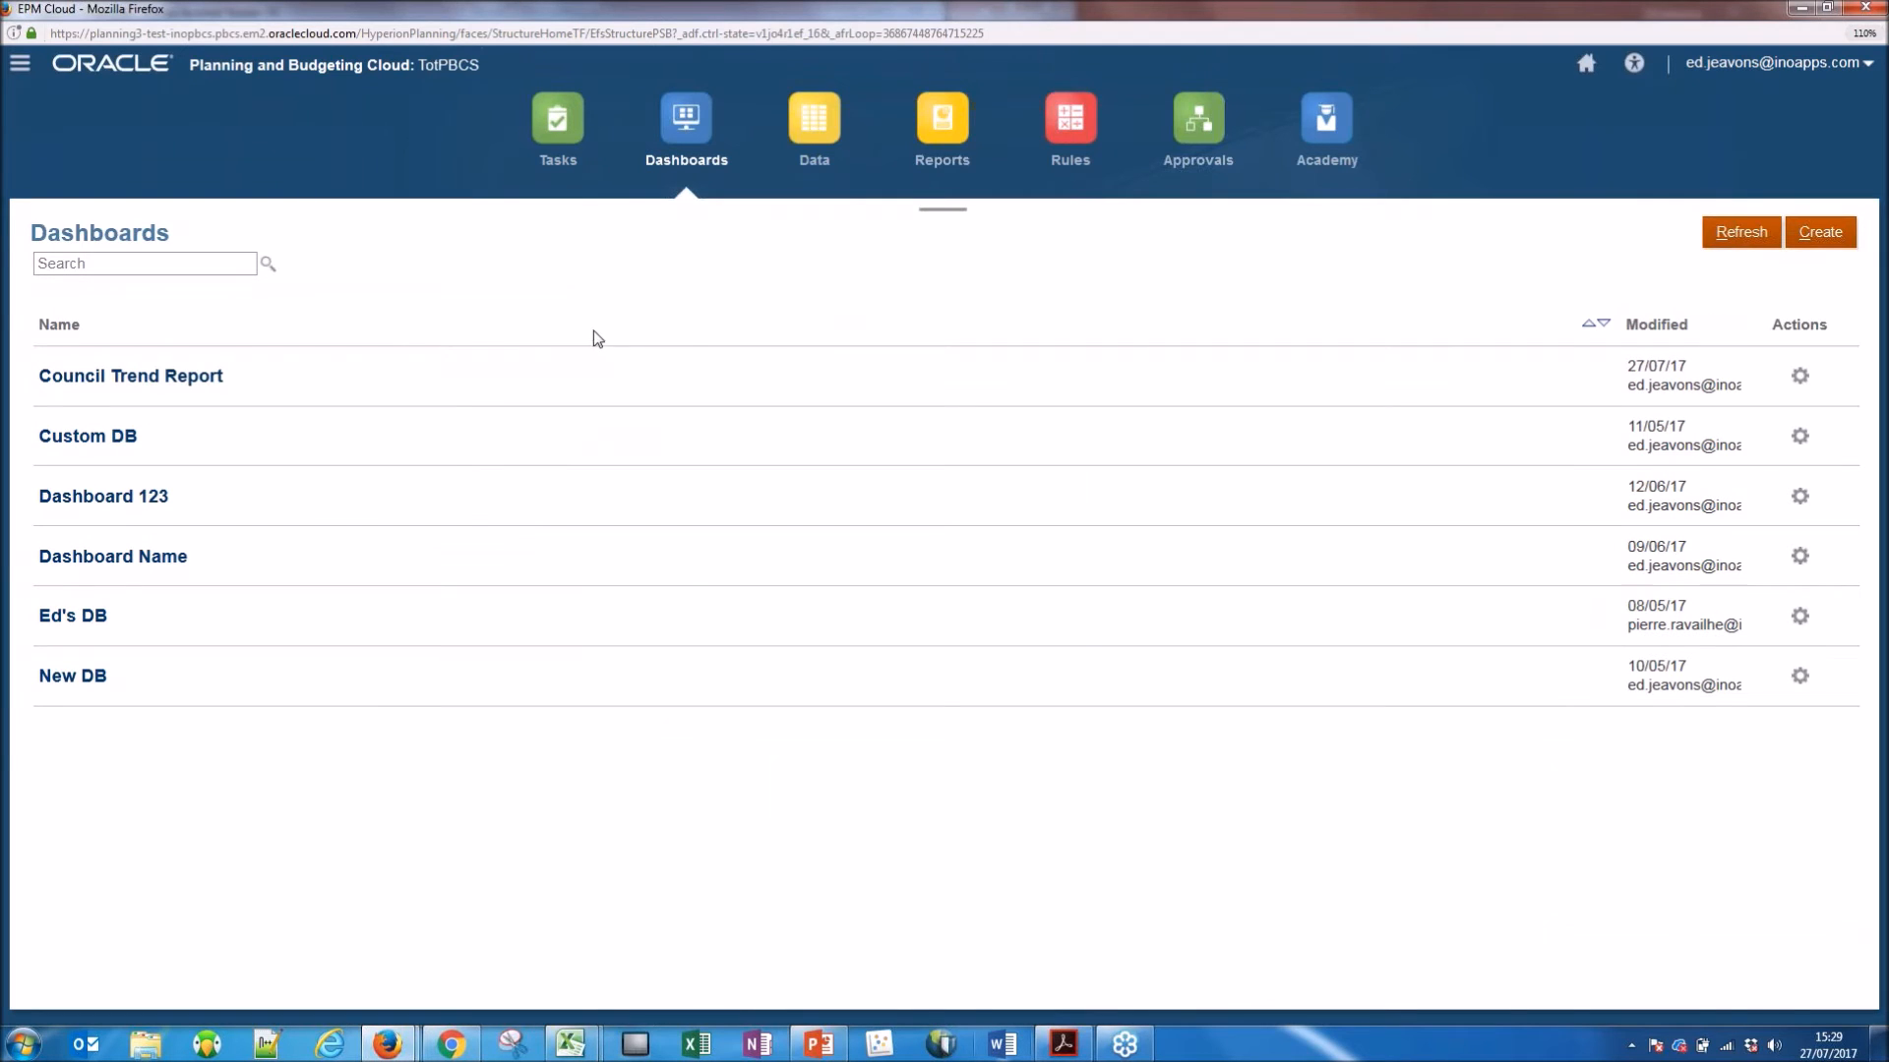
click(20, 63)
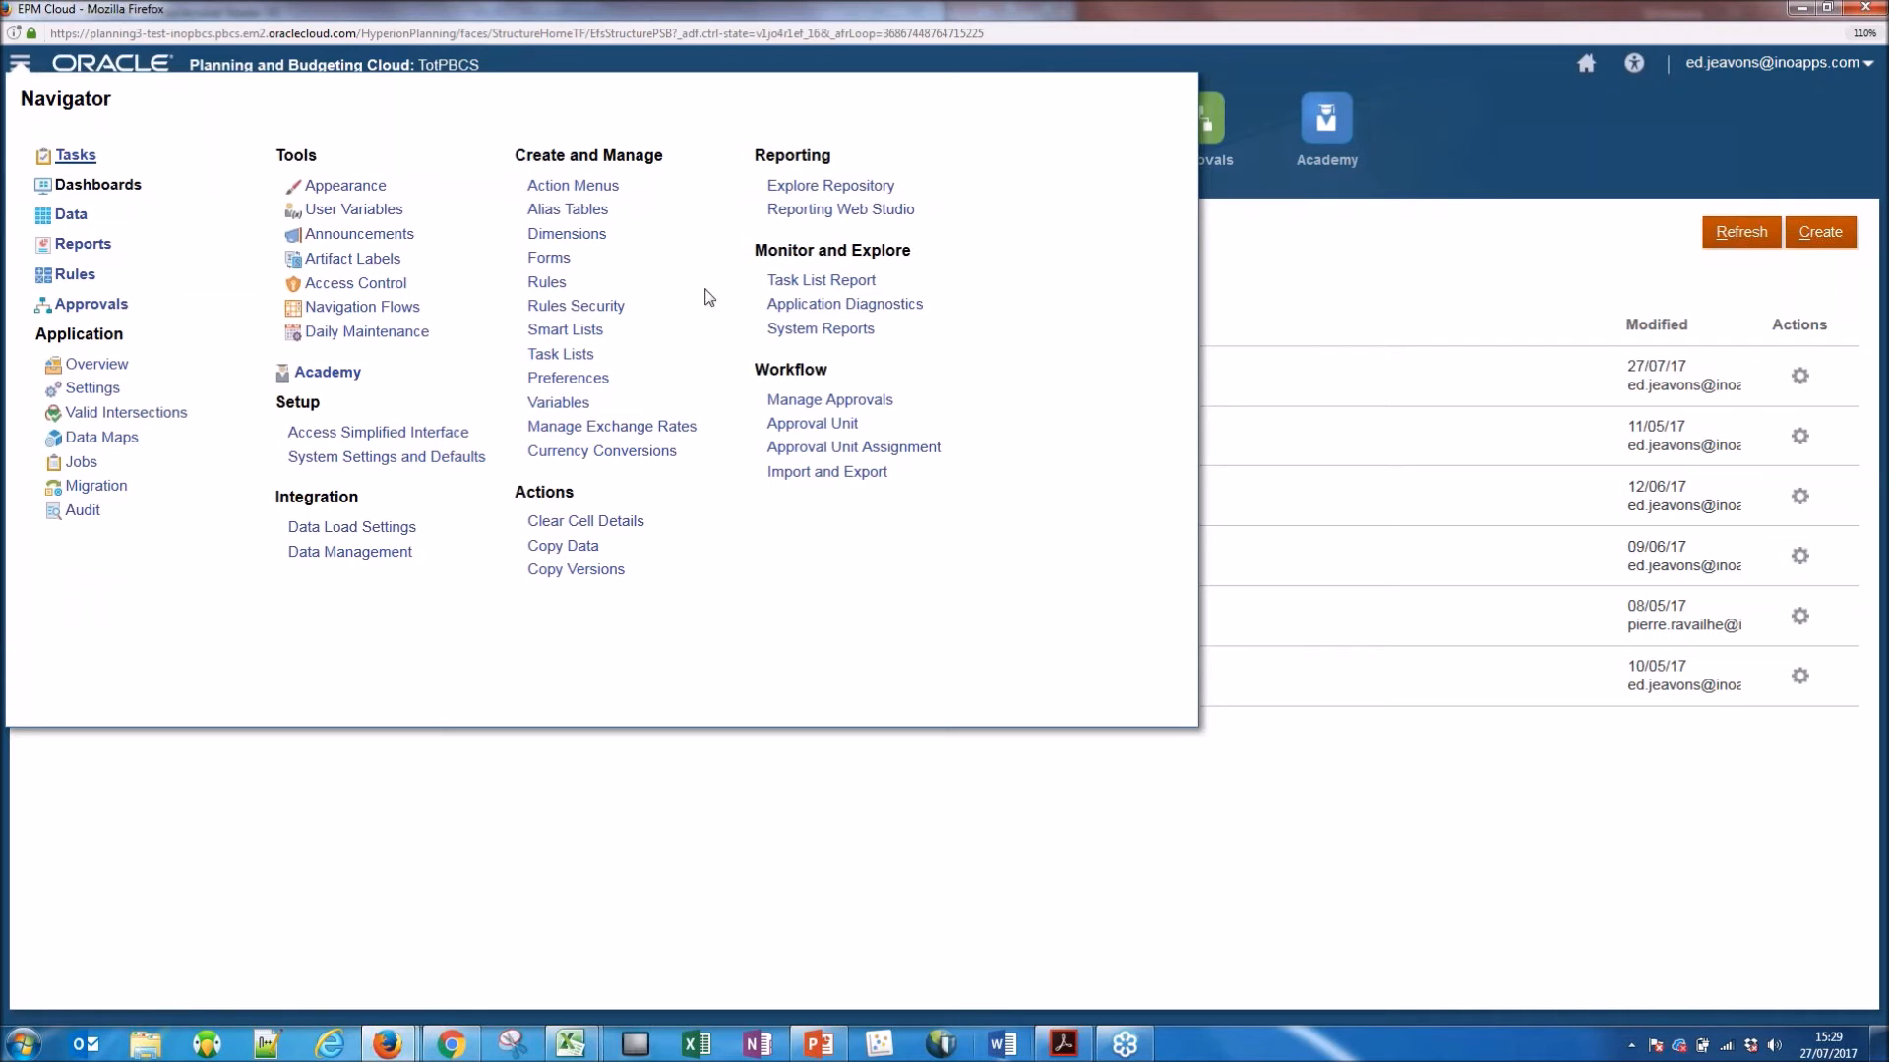
click(1268, 239)
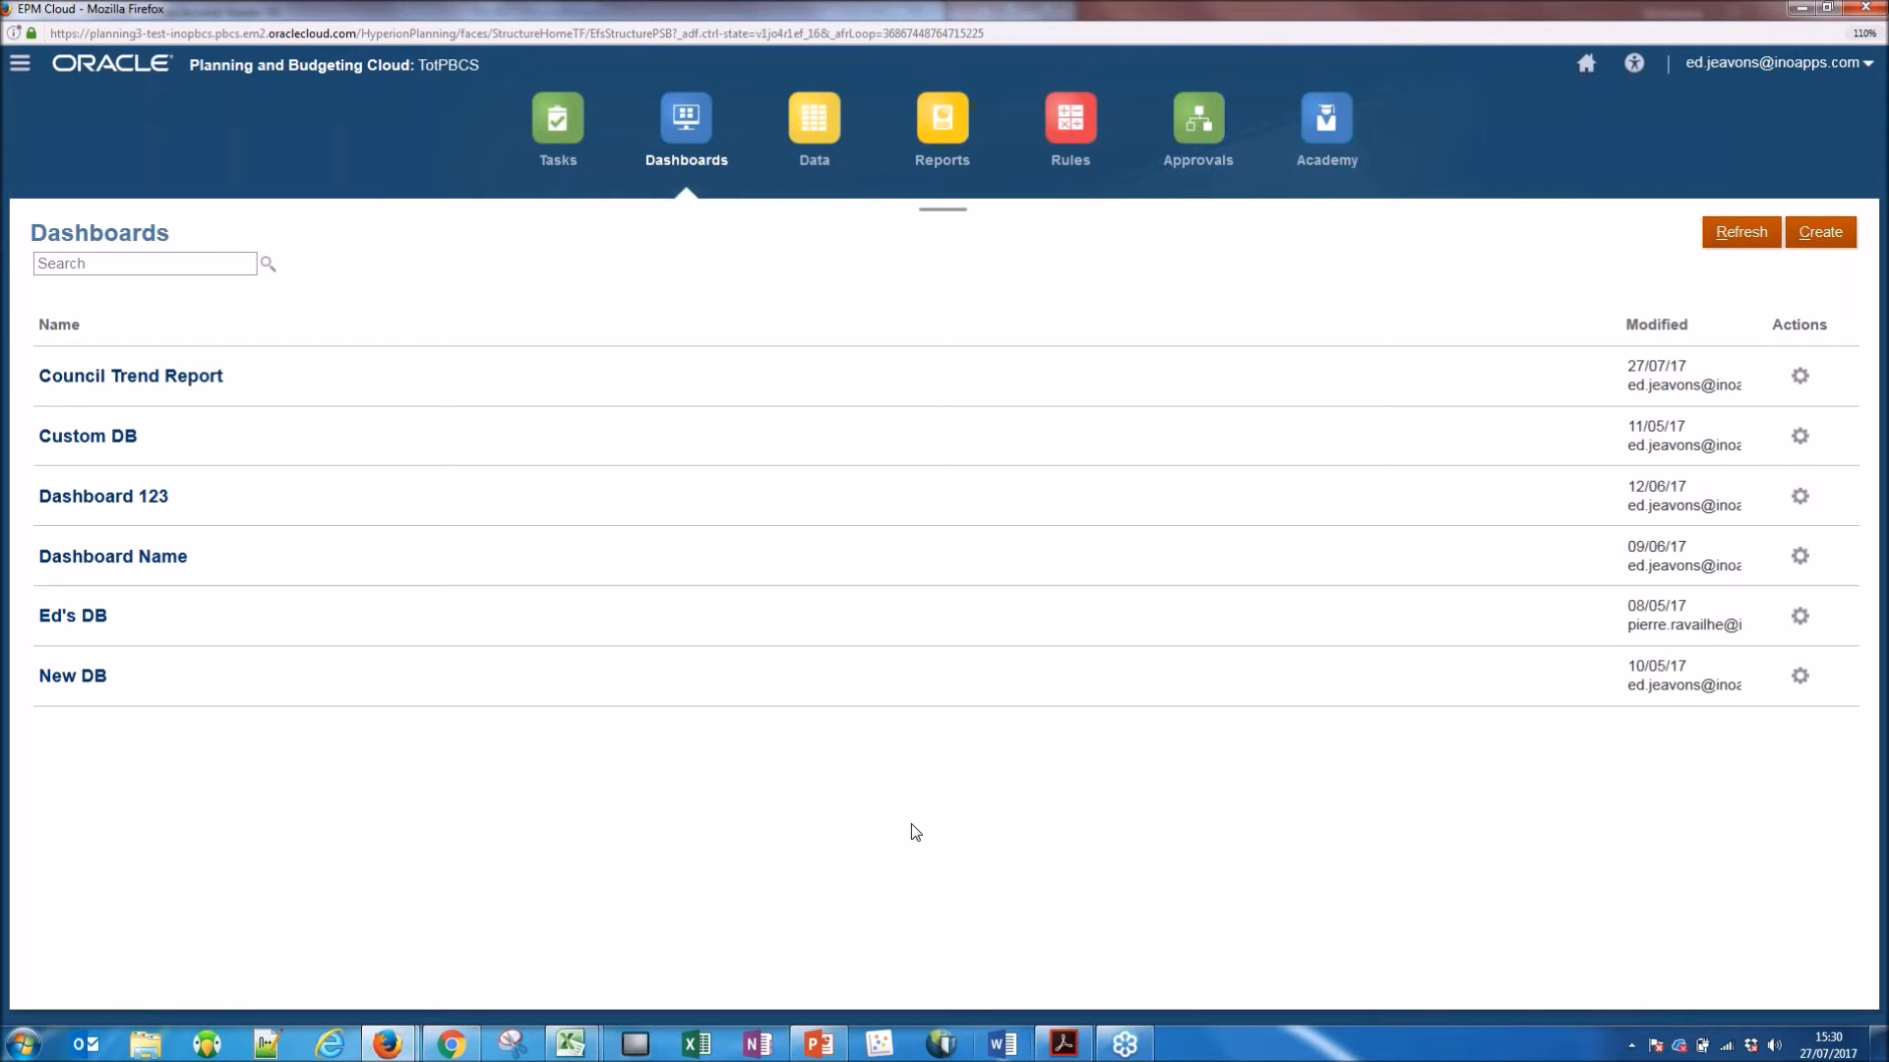
Switch to PowerPoint and start the slide show from slide 14, "But Why Cloud?".
click(818, 1045)
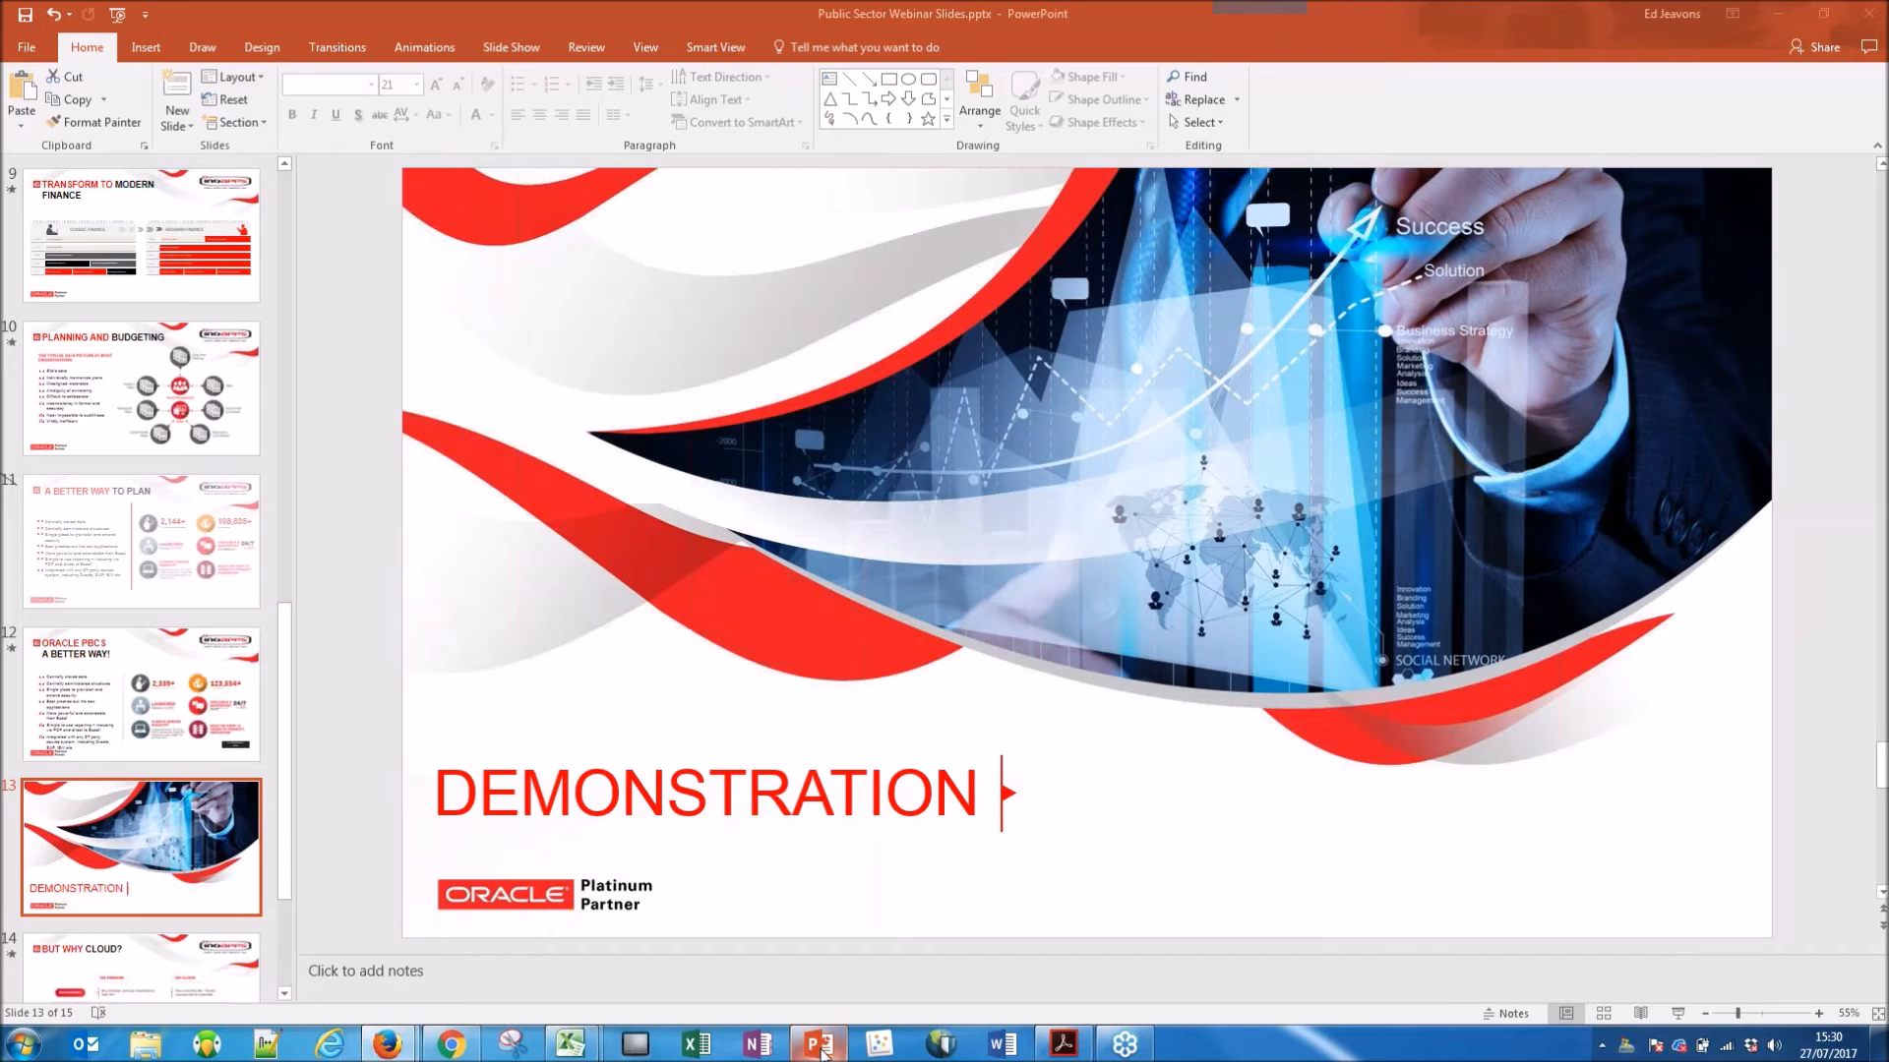
key(Down)
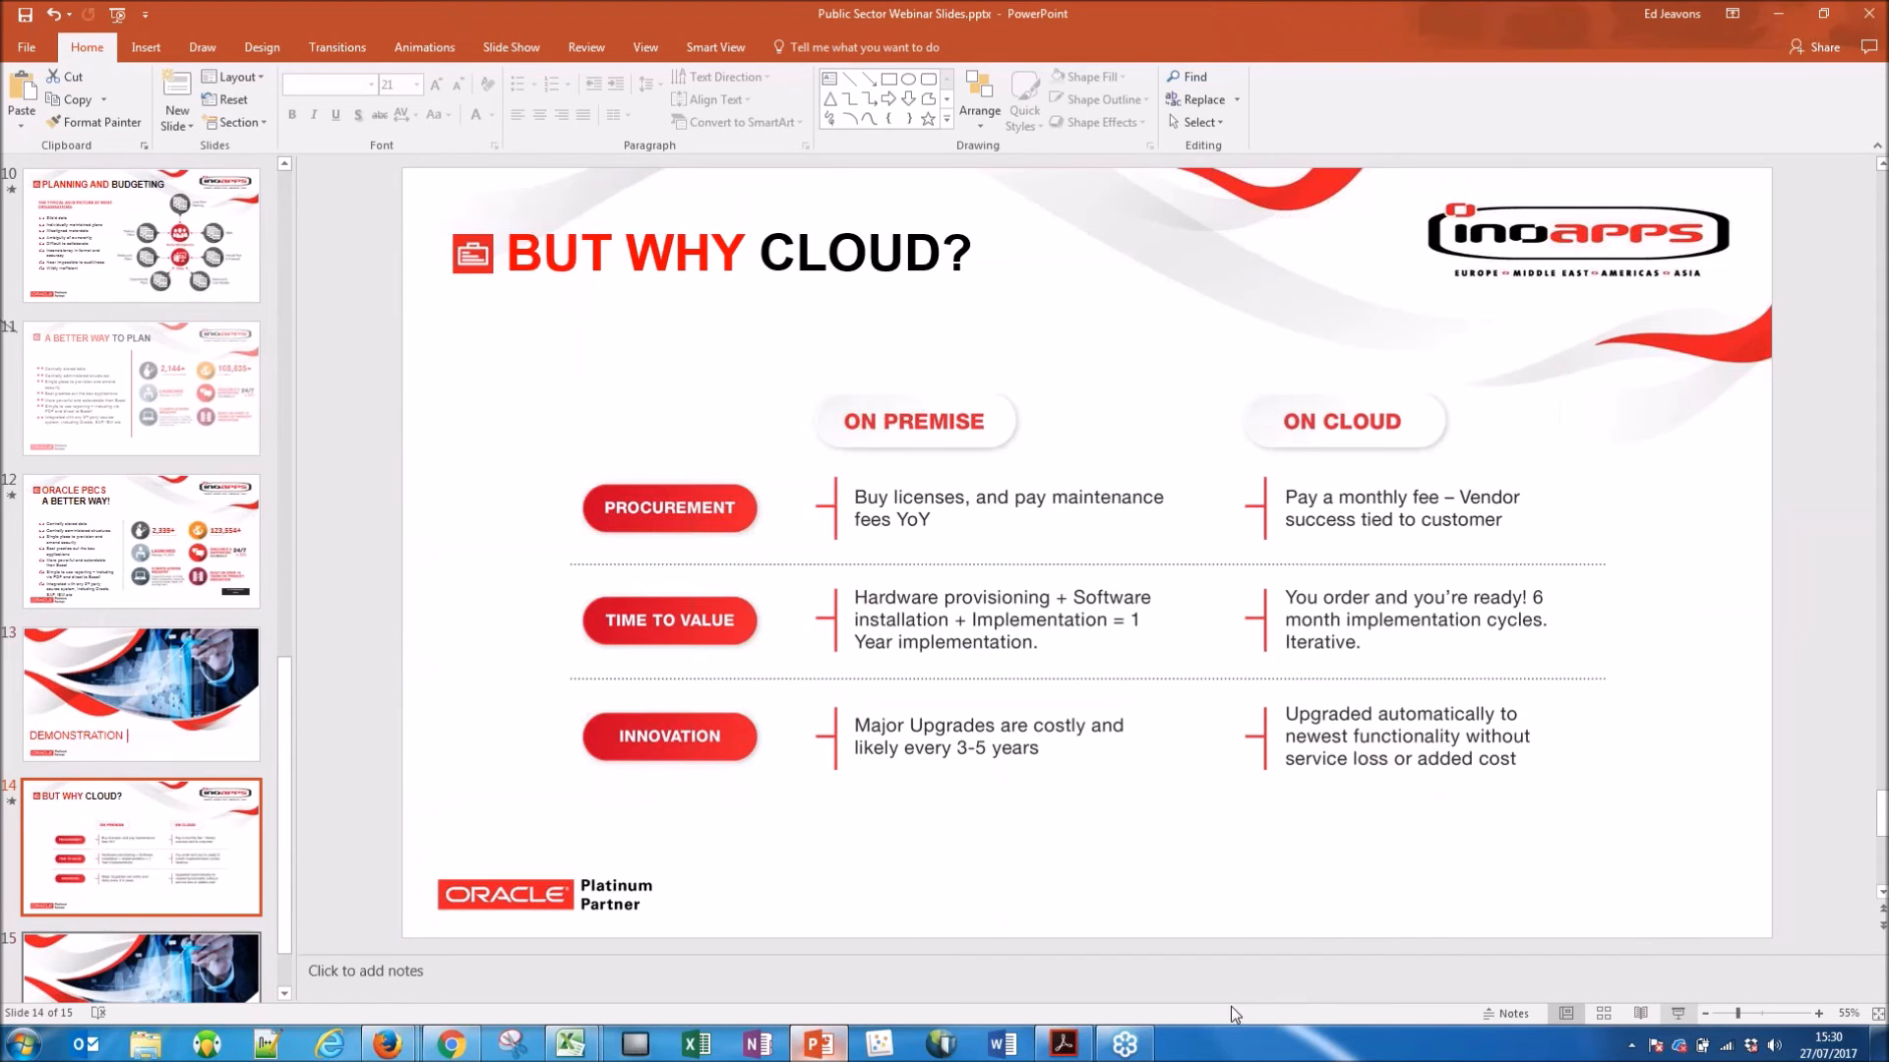
click(1678, 1013)
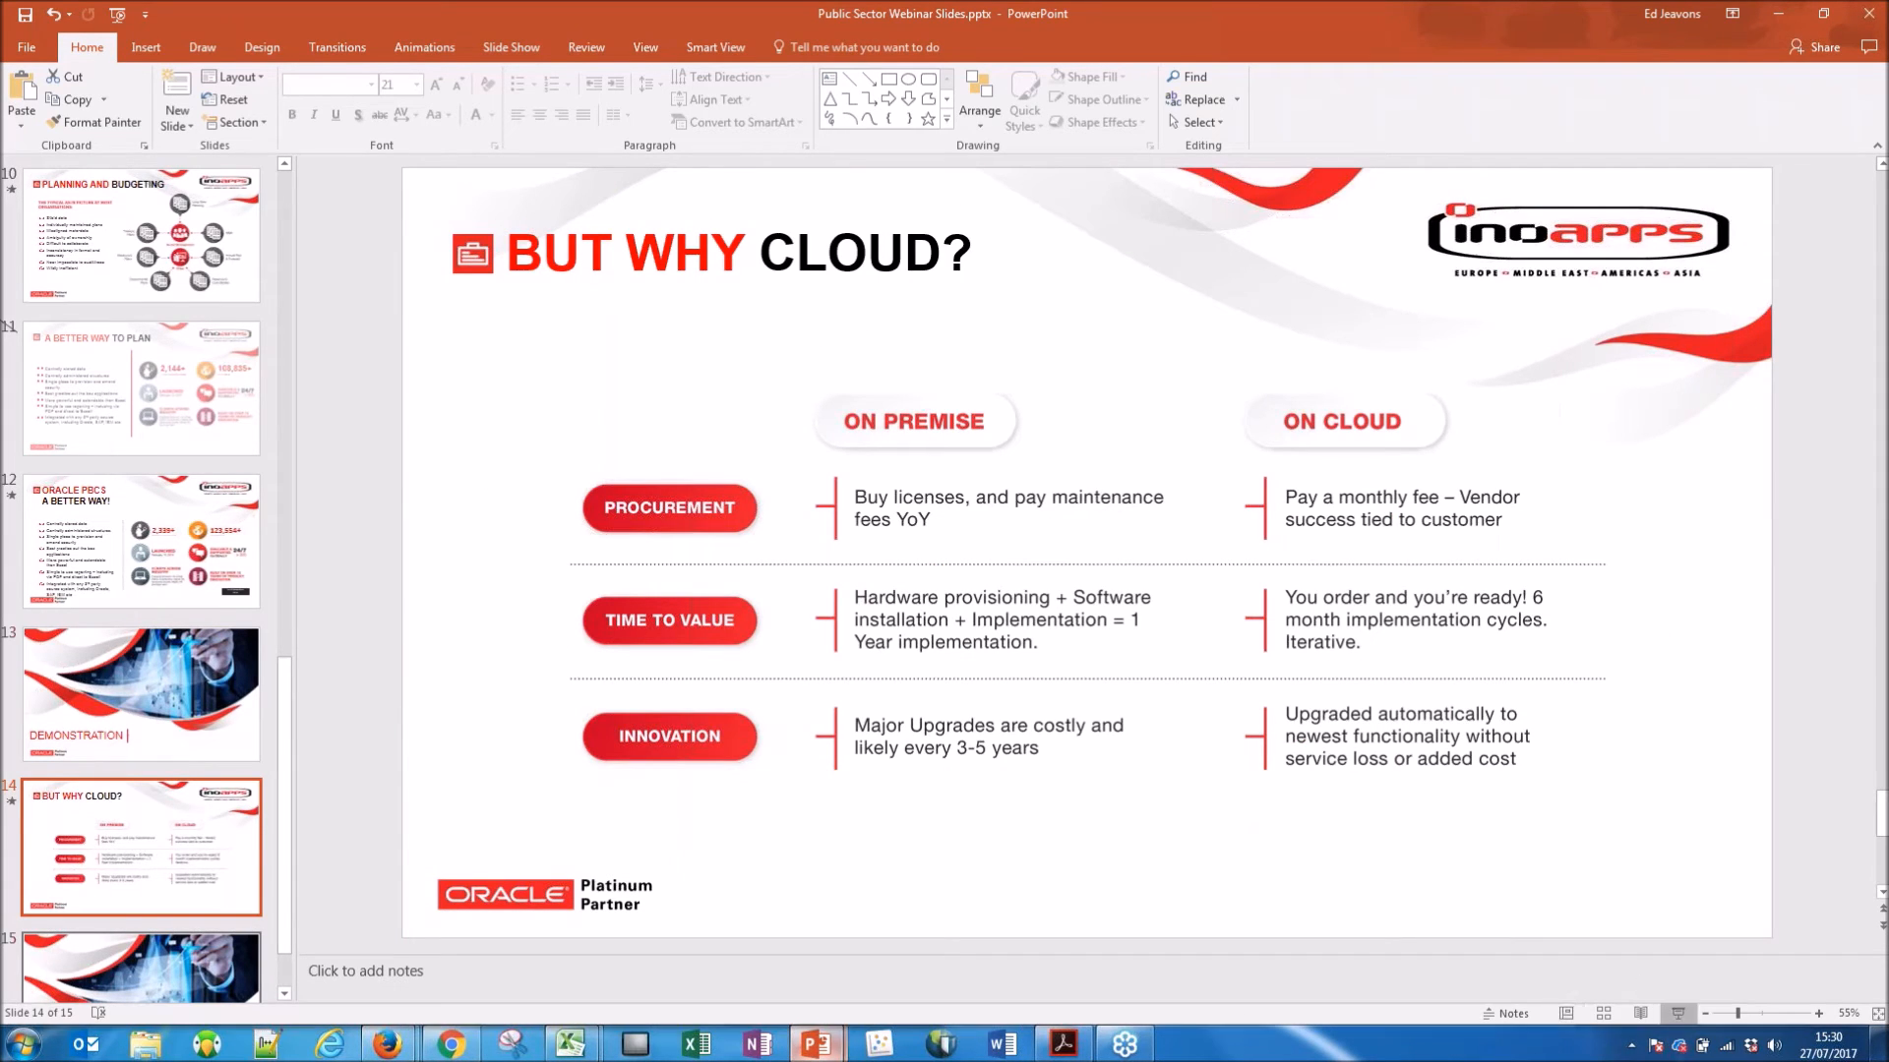